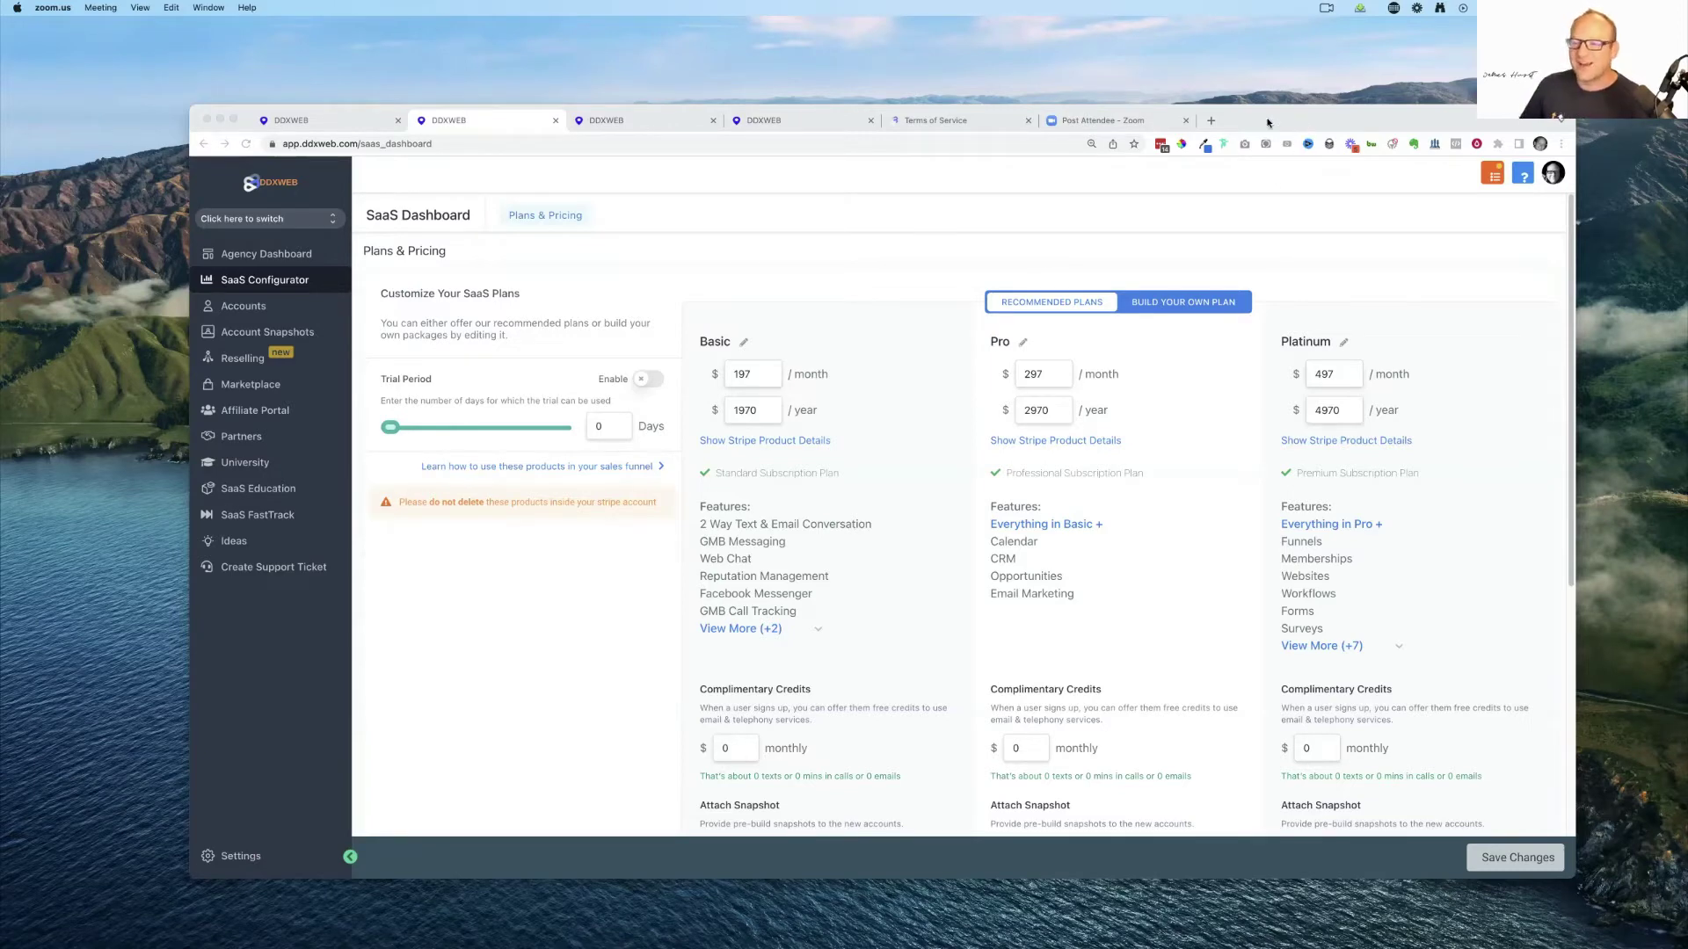
- Move the browser window up and to the left on the desktop and enlarge it
drag(1302, 123, 1251, 123)
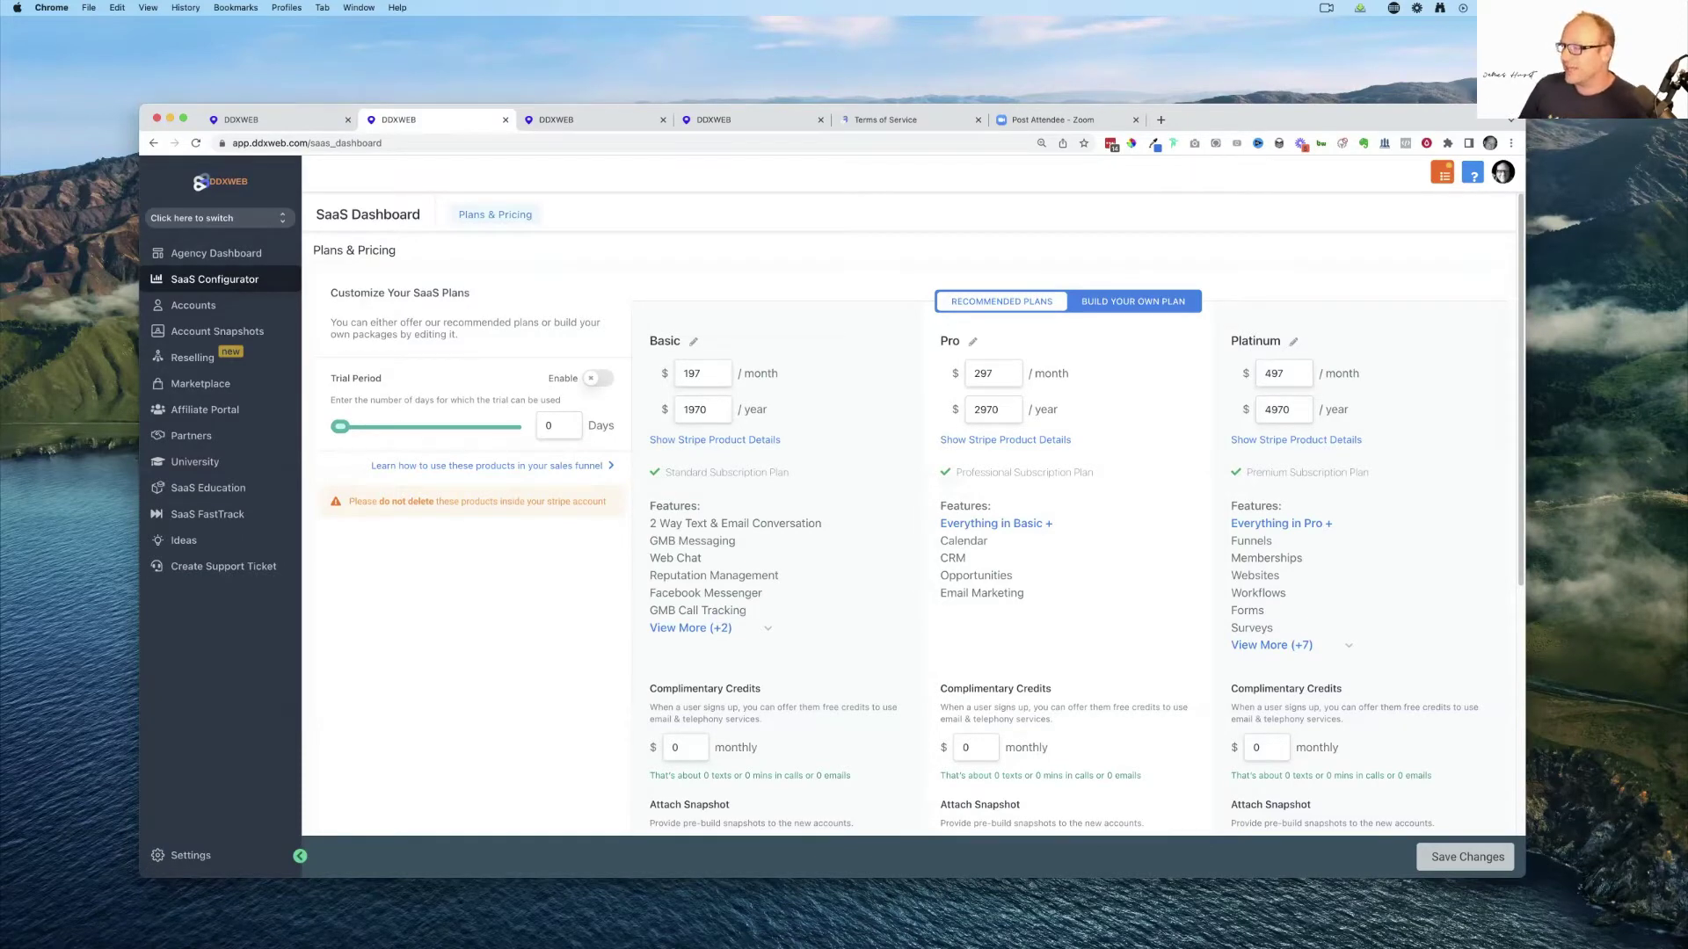
drag(1218, 124, 1194, 88)
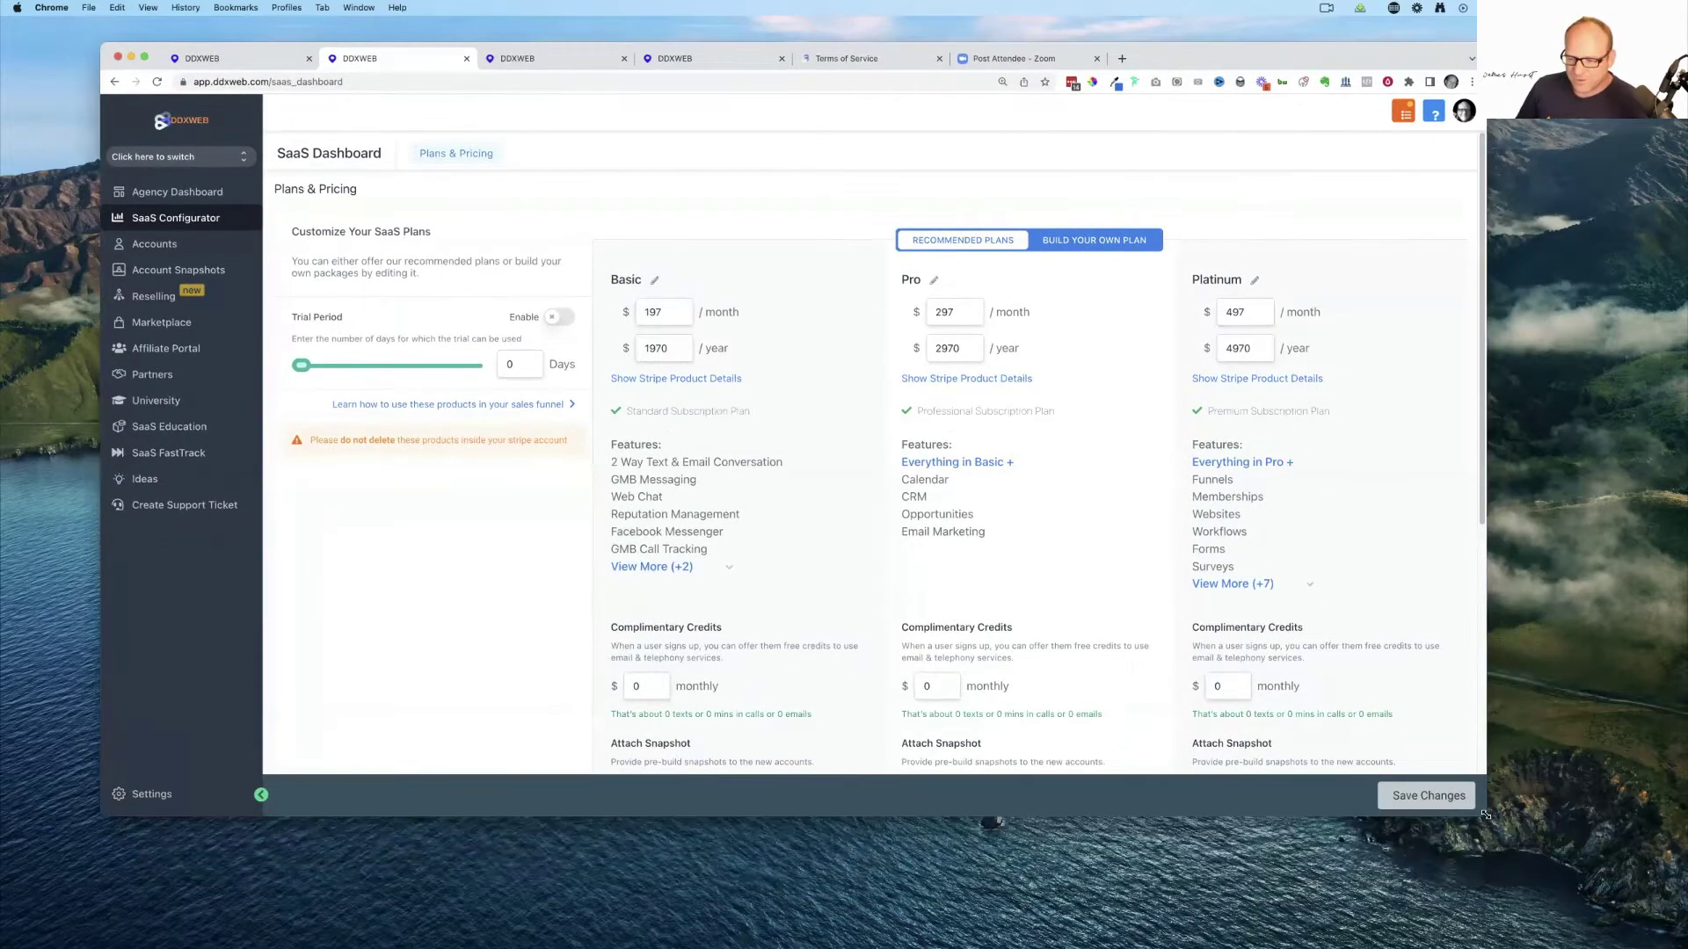
drag(1486, 816, 1596, 876)
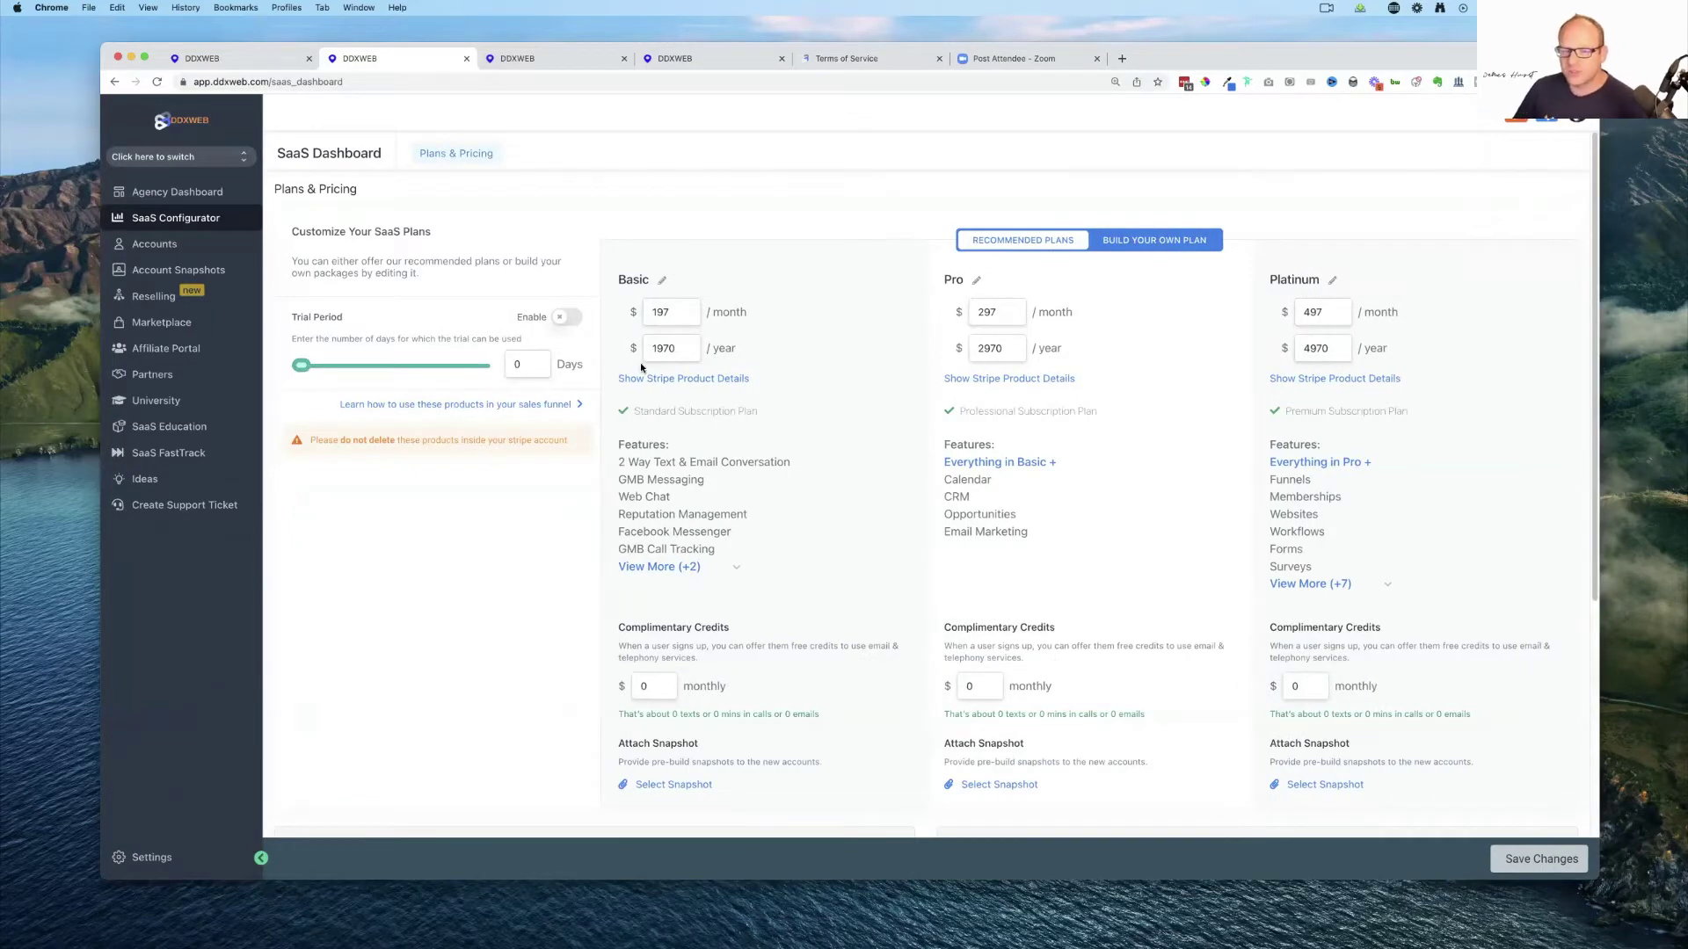
- Set the rebill amount in Telephony Resell Settings to 1.05x and highlight the "$10 will give you about" label
scroll(815, 374, down, 1)
scroll(814, 373, down, 5)
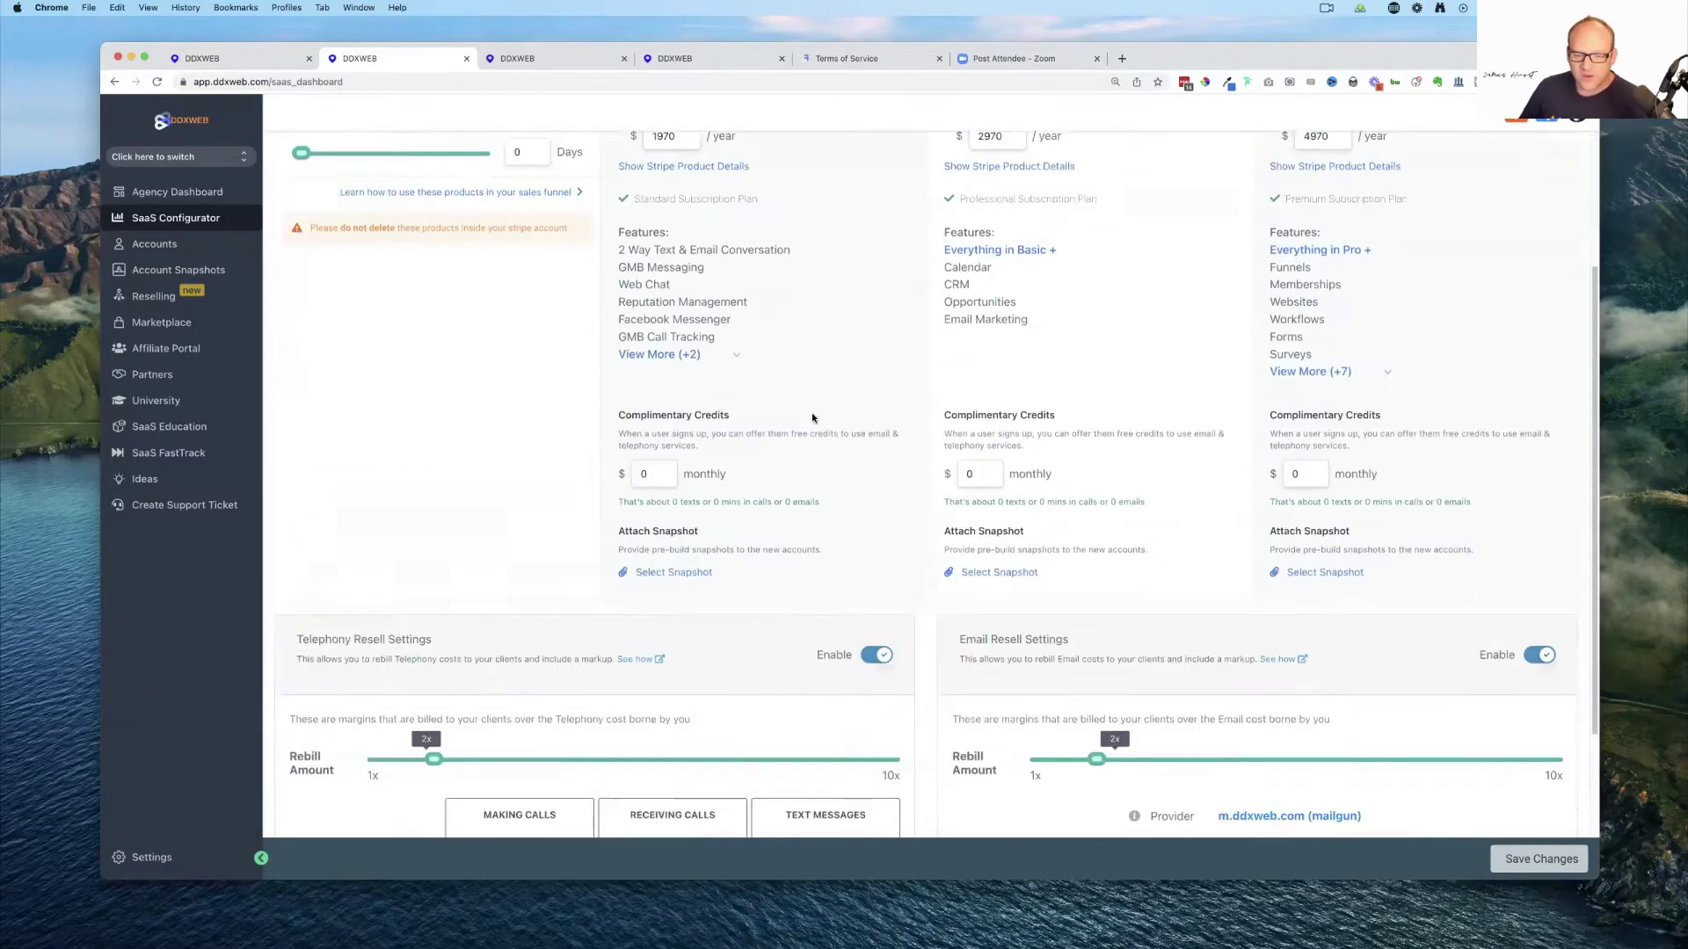
scroll(812, 420, down, 3)
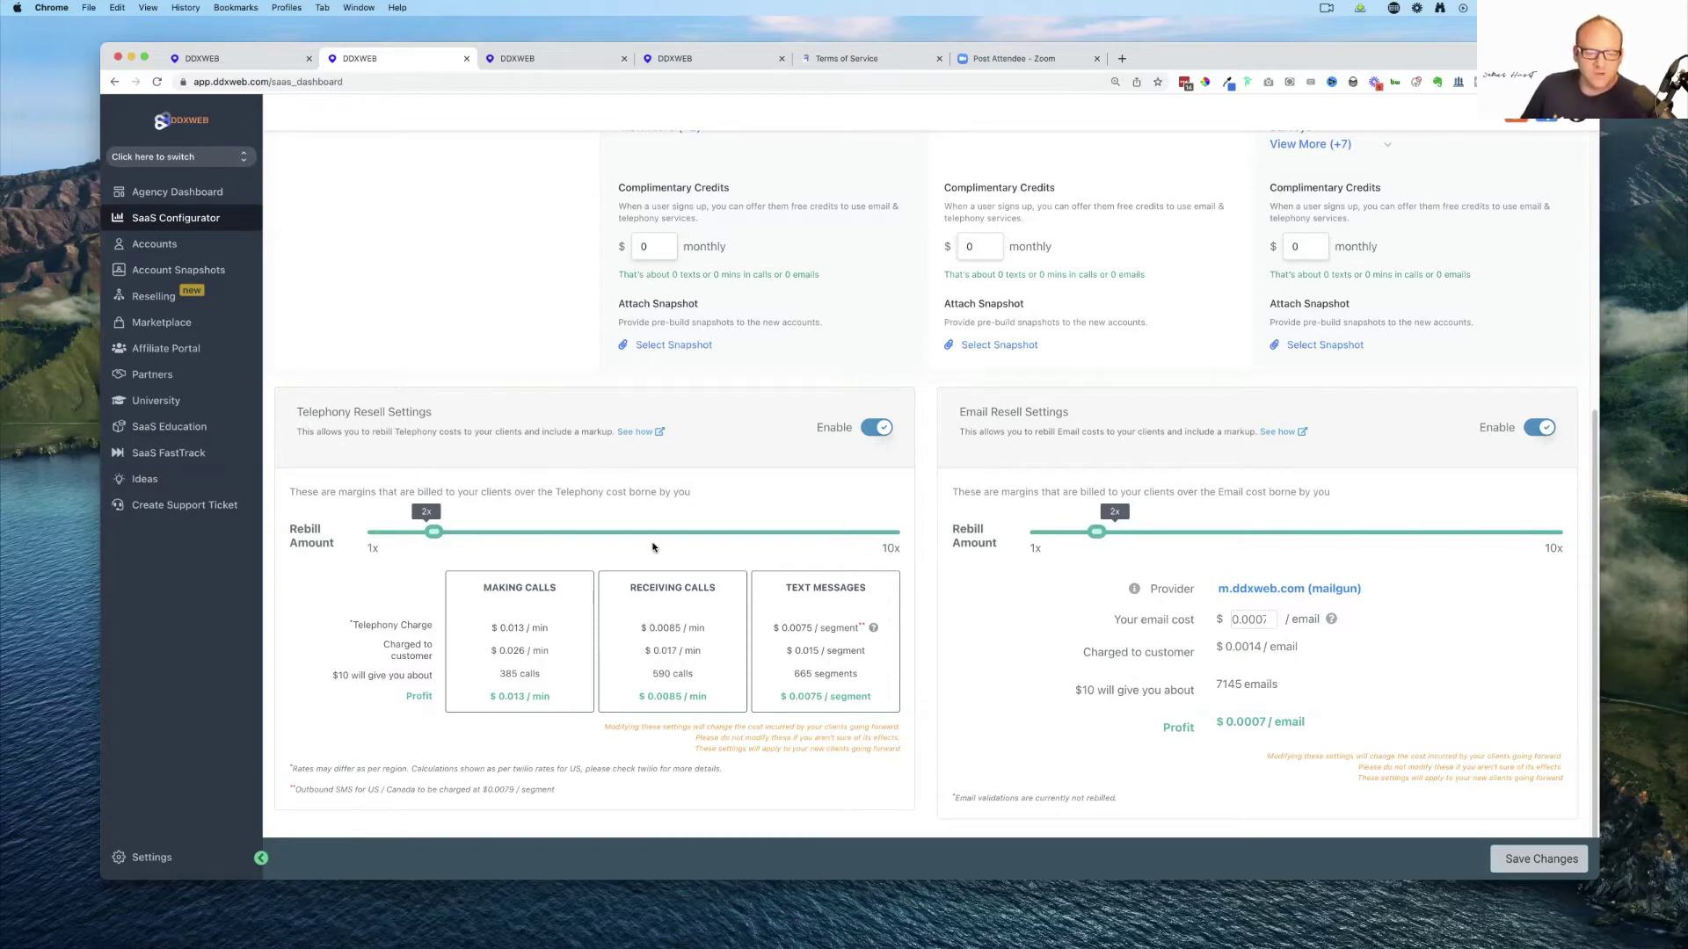
drag(430, 535, 357, 534)
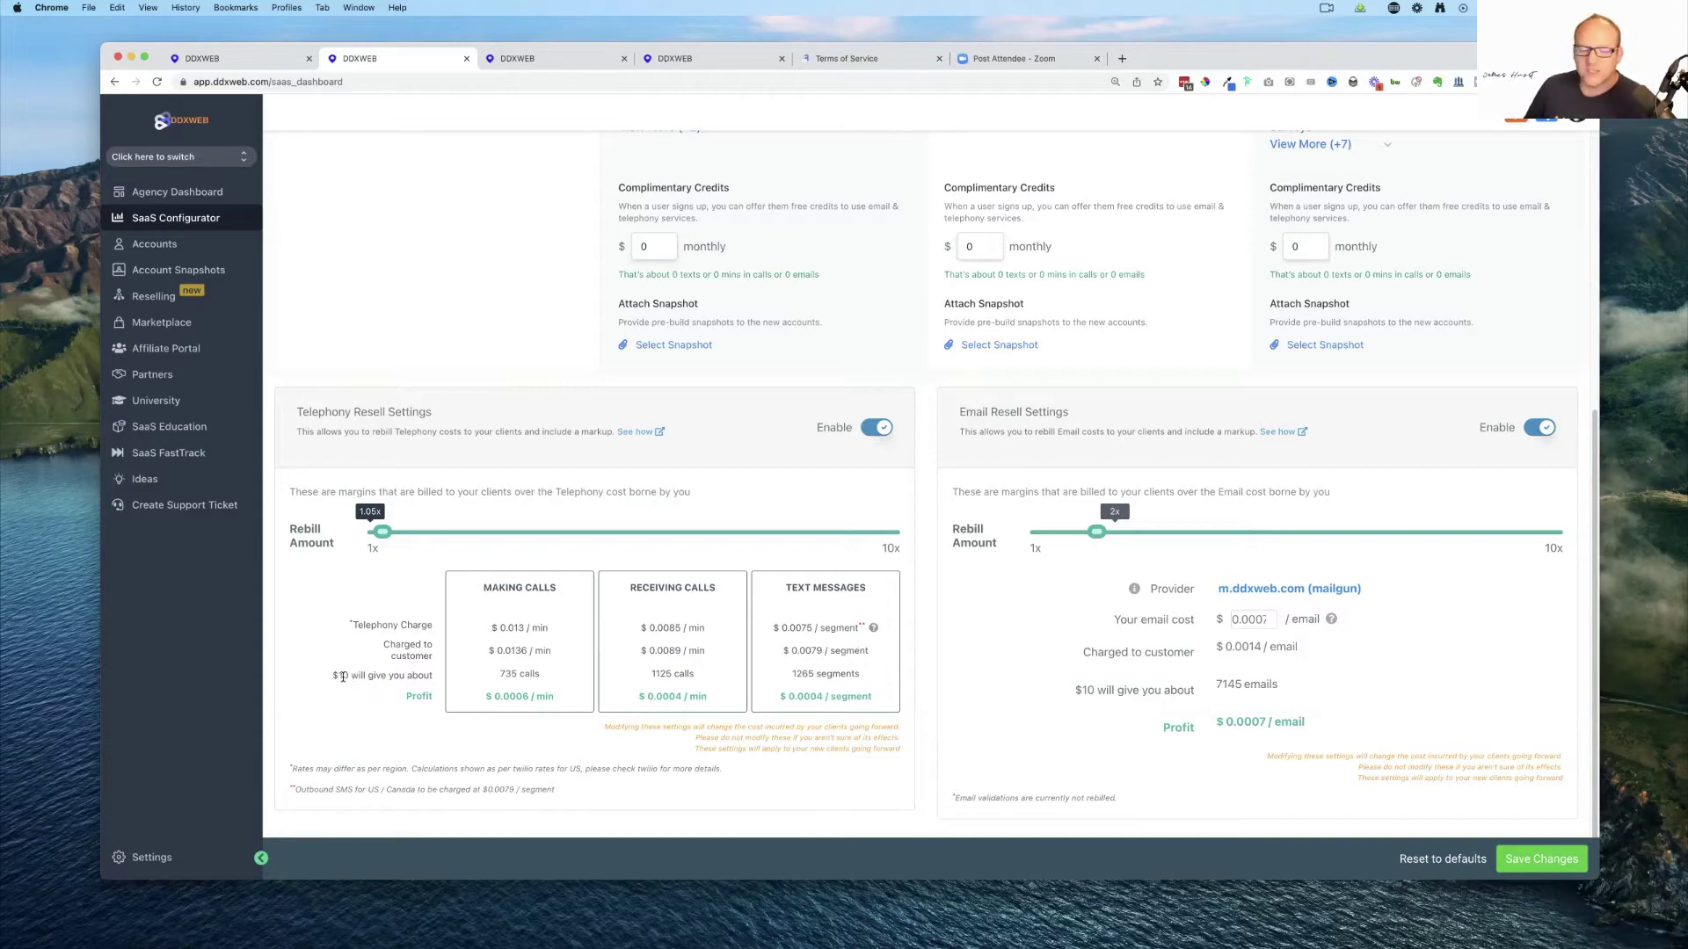
drag(332, 675, 381, 675)
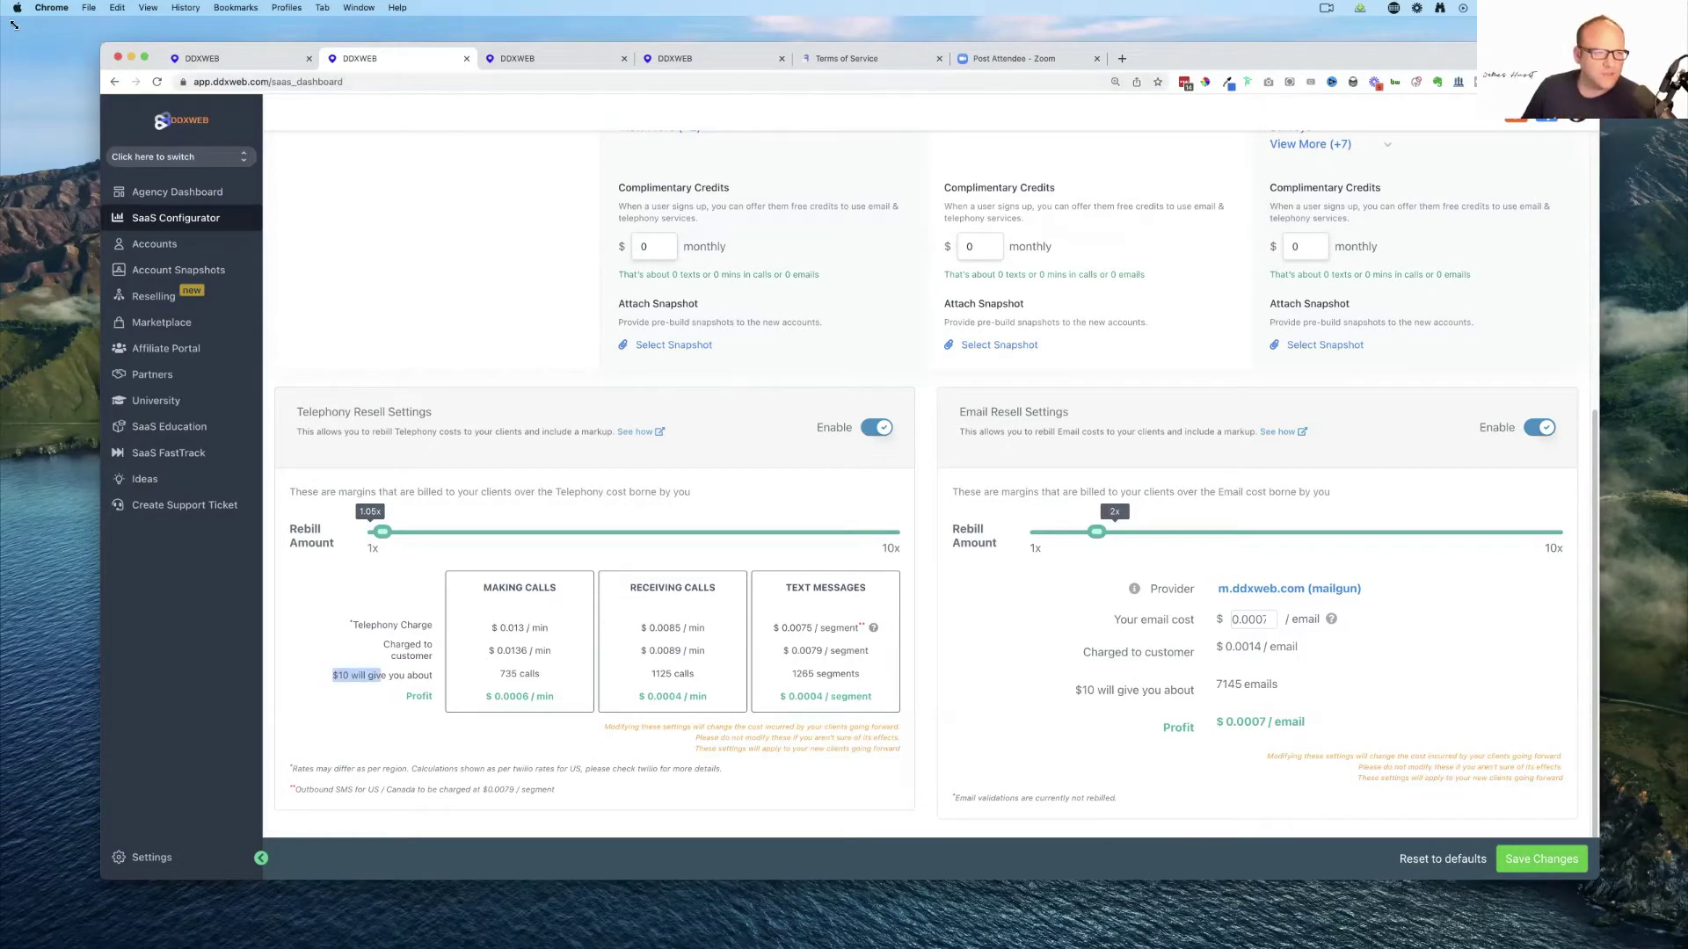
- Enlarge the browser window to nearly fill the screen and zoom the page to 150% around the resell settings
drag(101, 44, 7, 20)
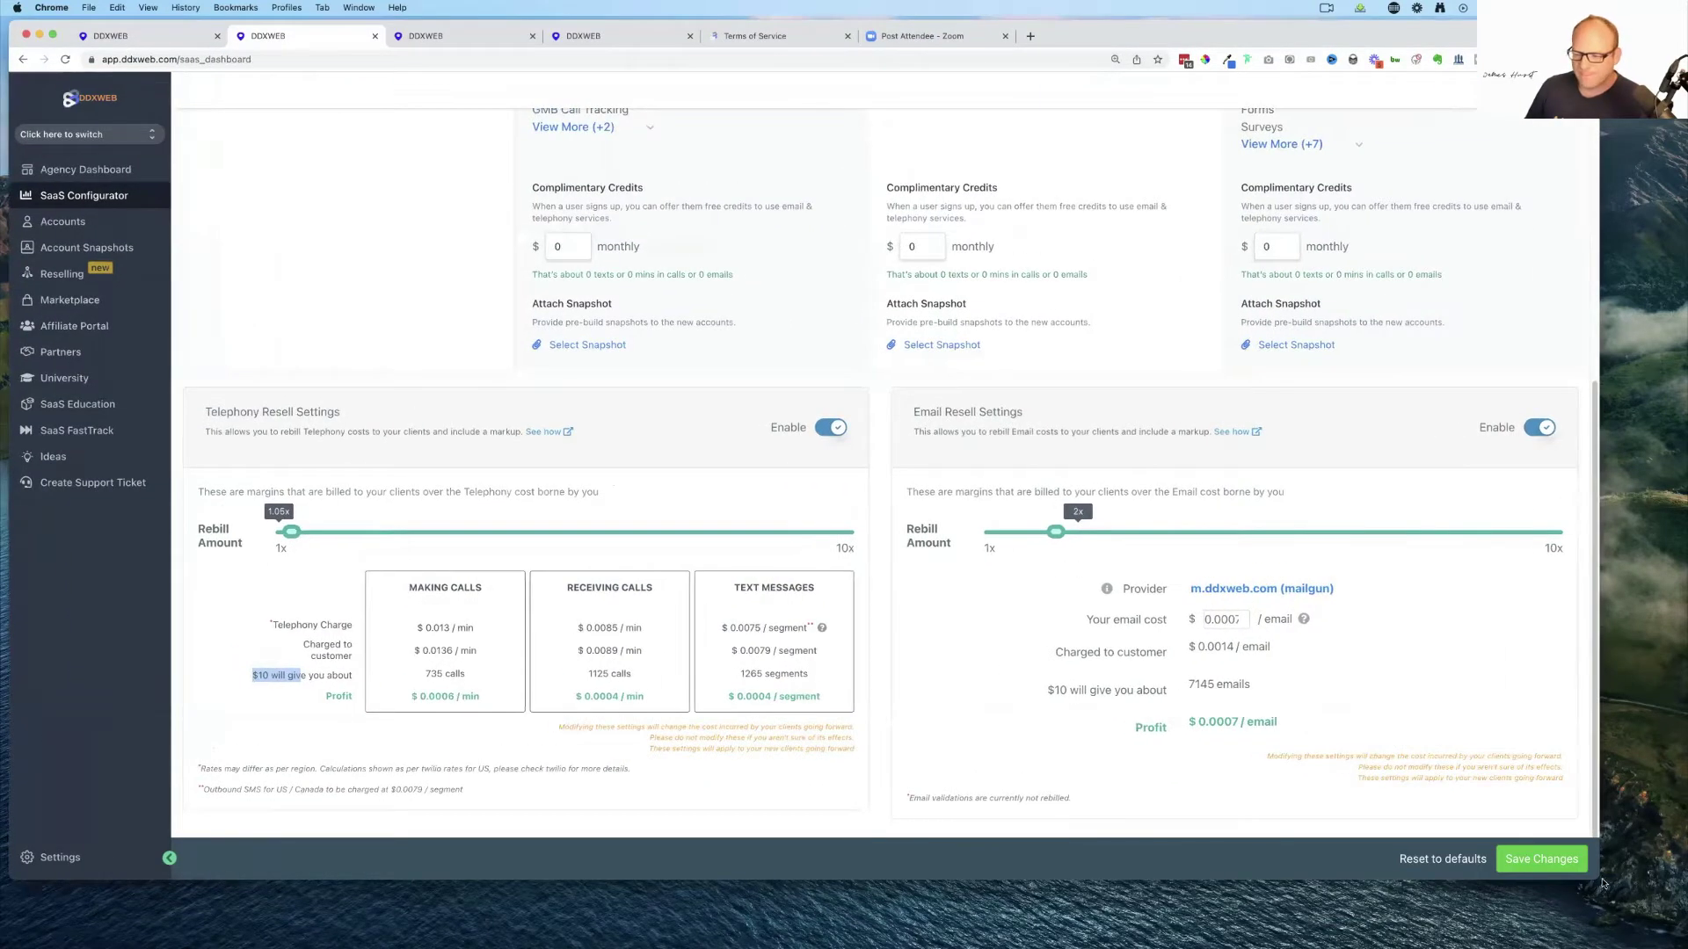
drag(1650, 898, 1668, 923)
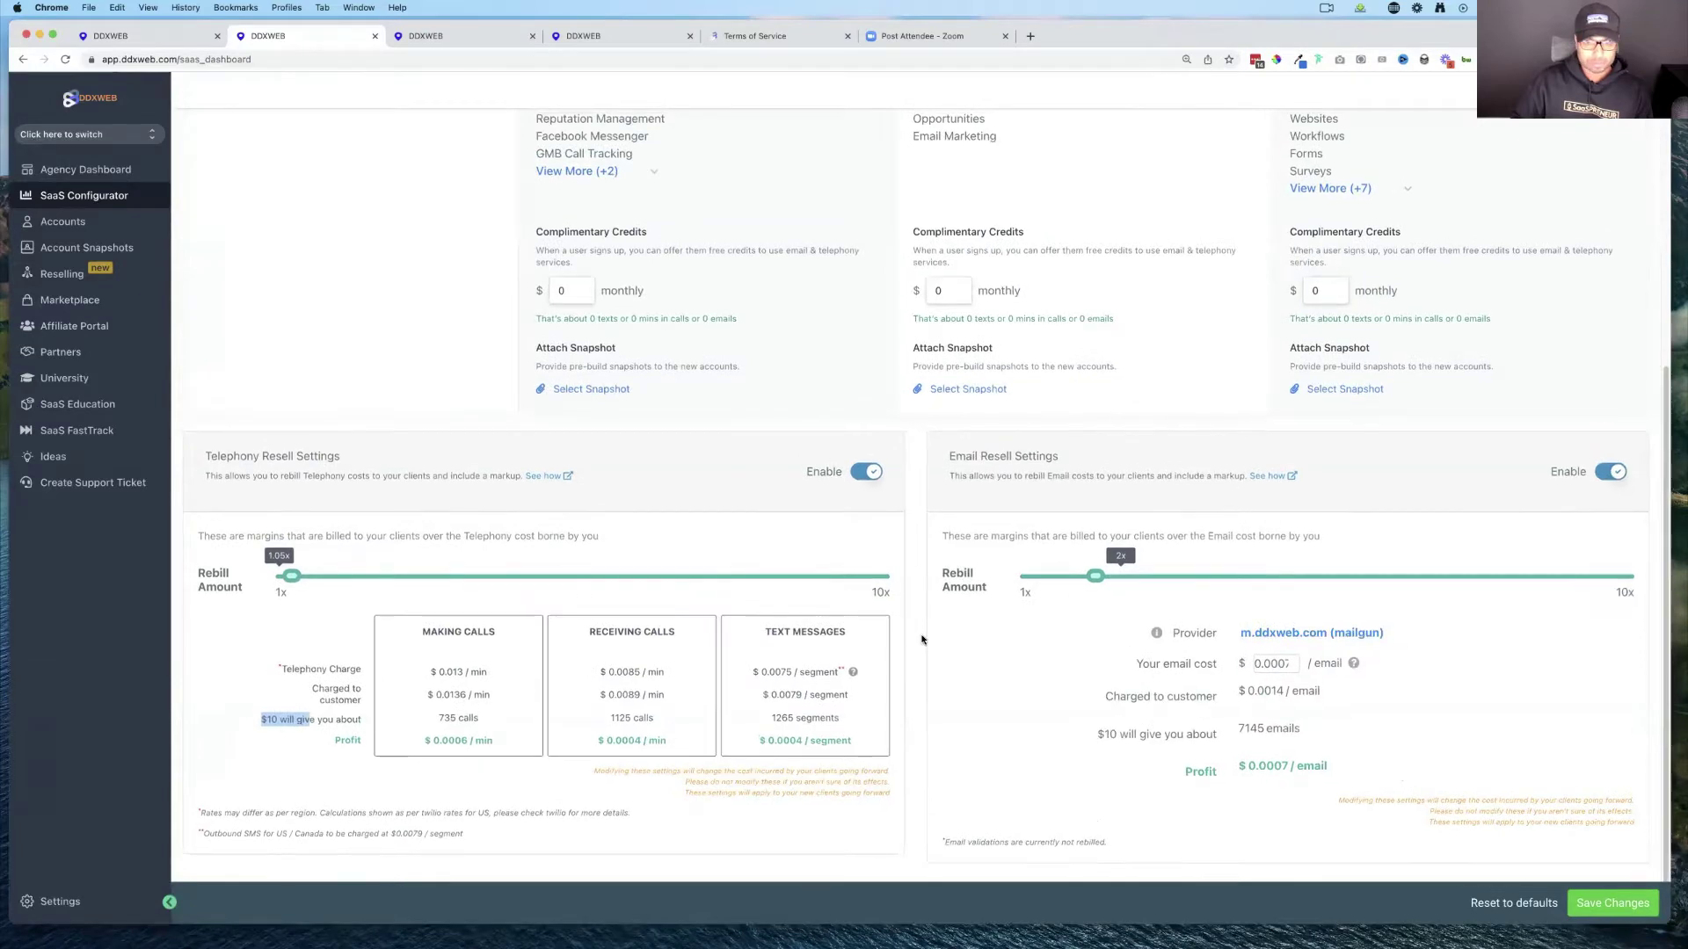
key(super+plus)
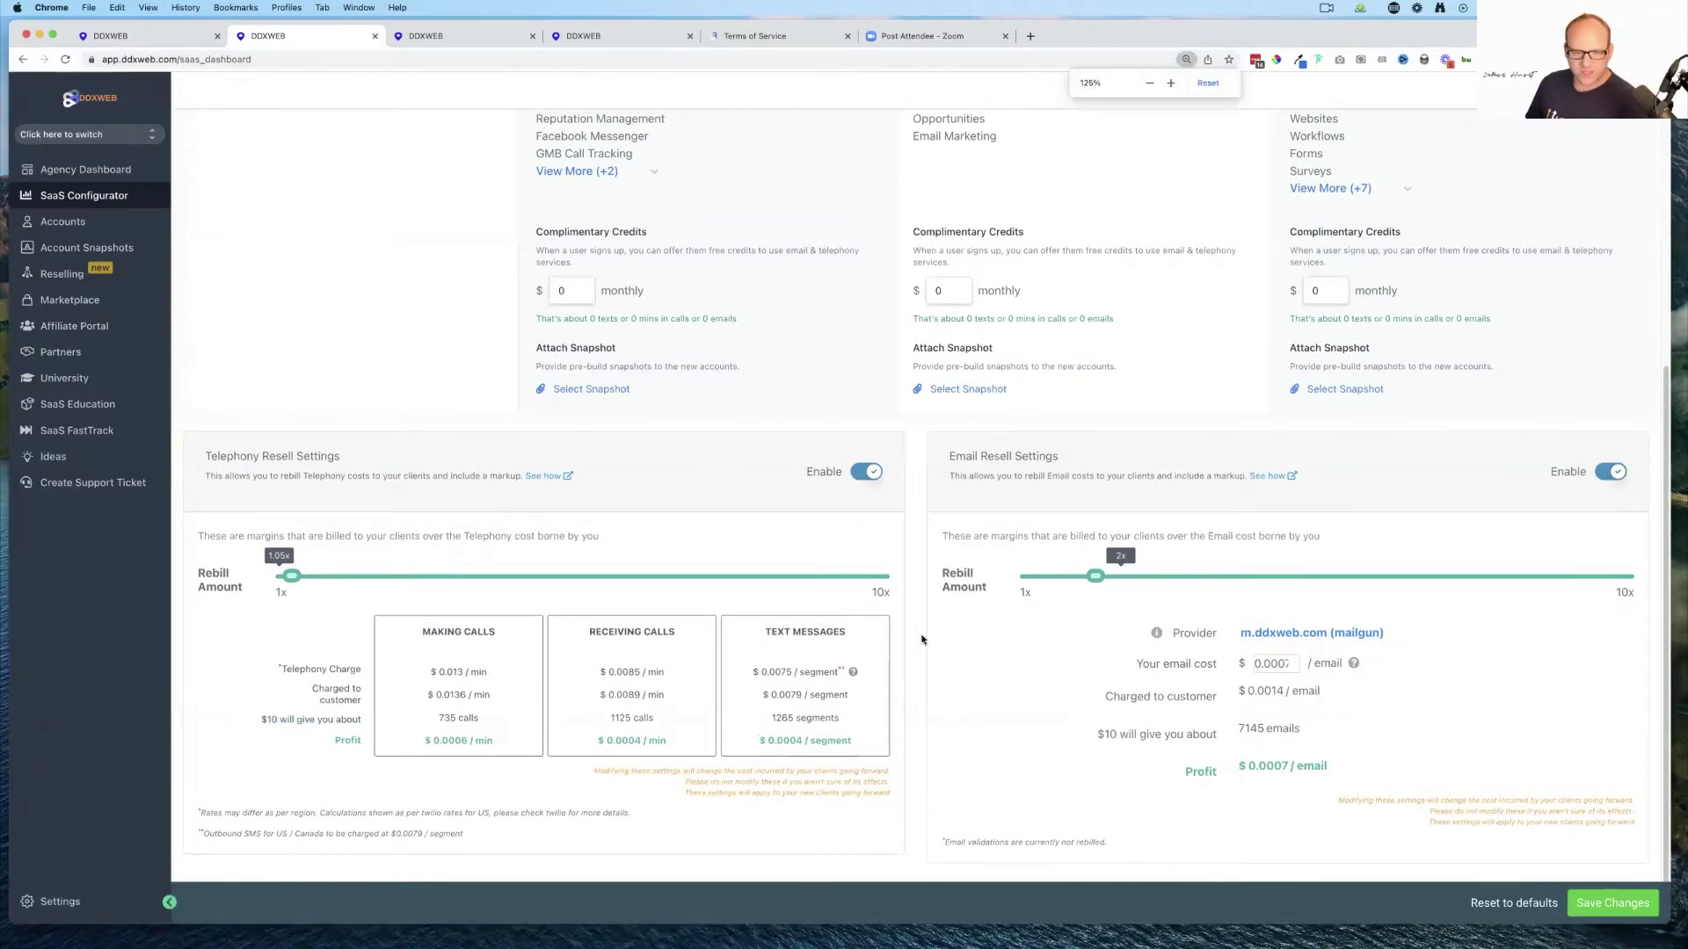
key(super+plus)
scroll(977, 566, down, 3)
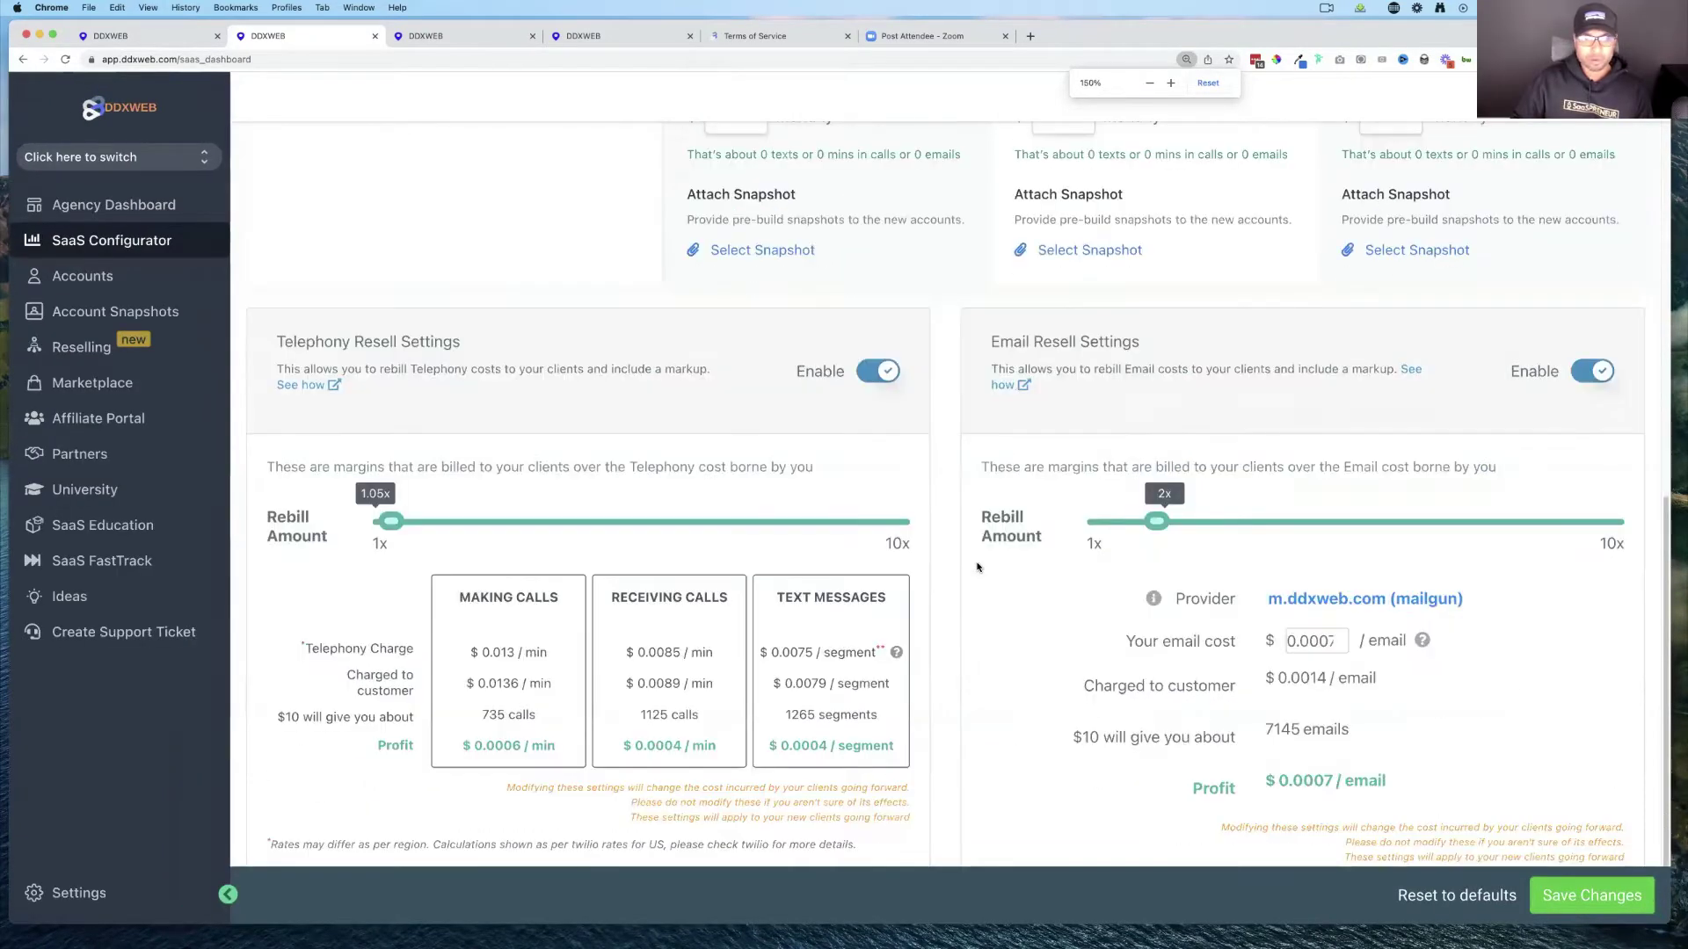
scroll(977, 567, down, 2)
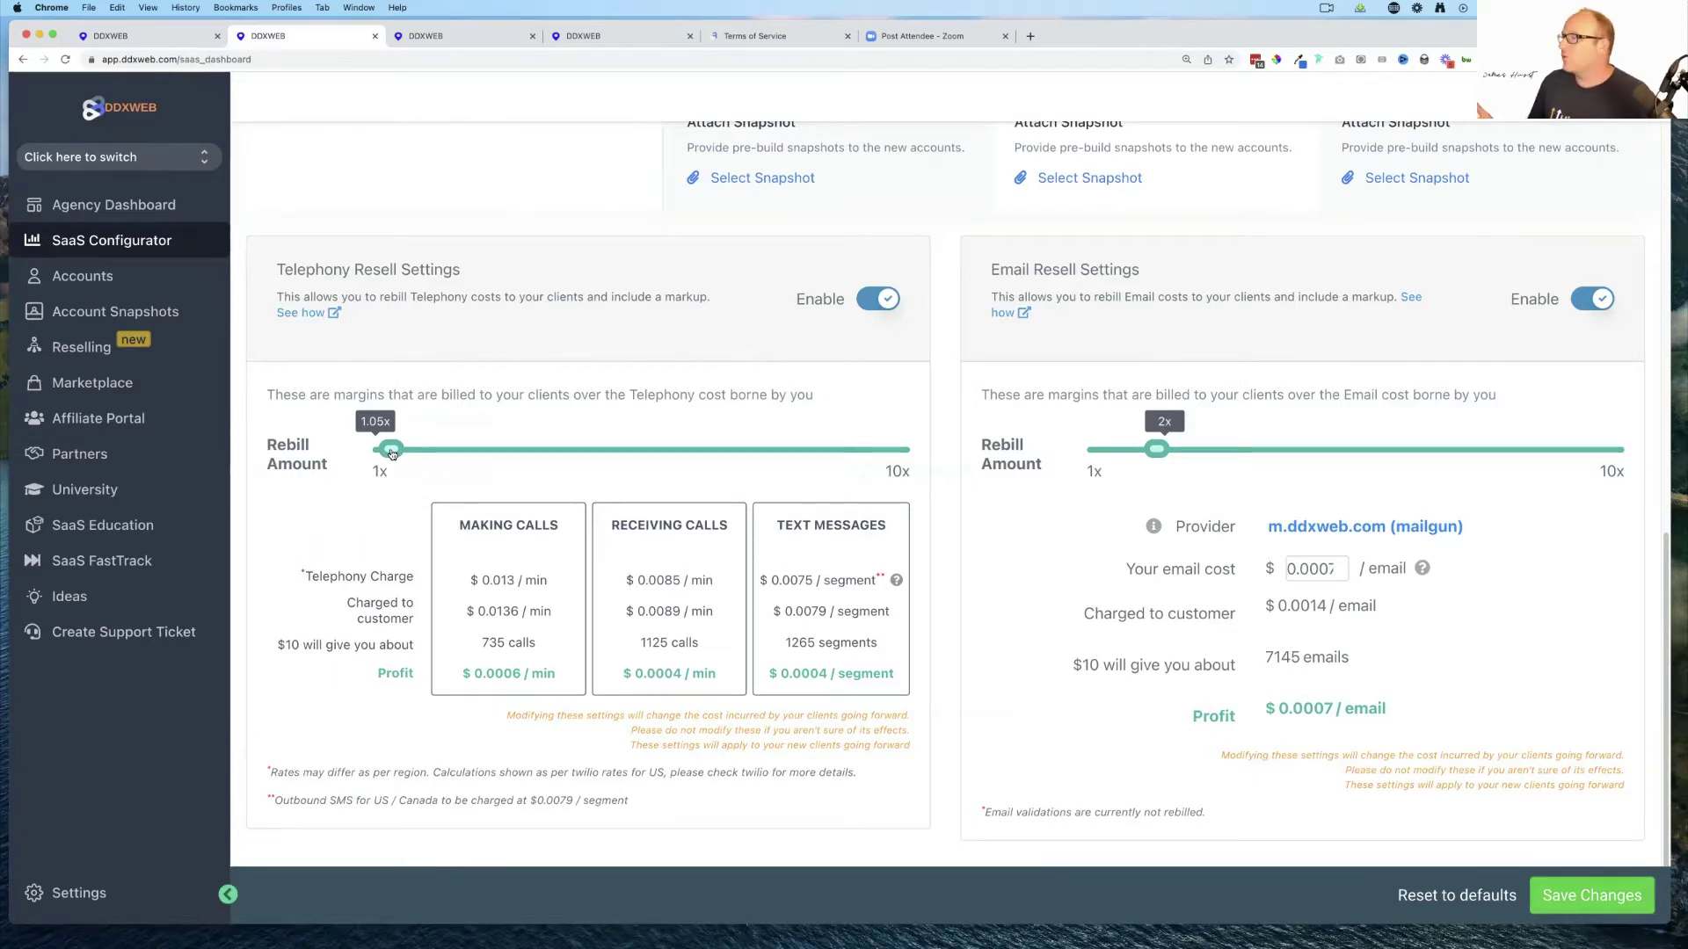
- Try telephony rebill amounts of 7.4x and 2.8x, and set the telephony rebill amount back to 2x
drag(392, 453, 440, 466)
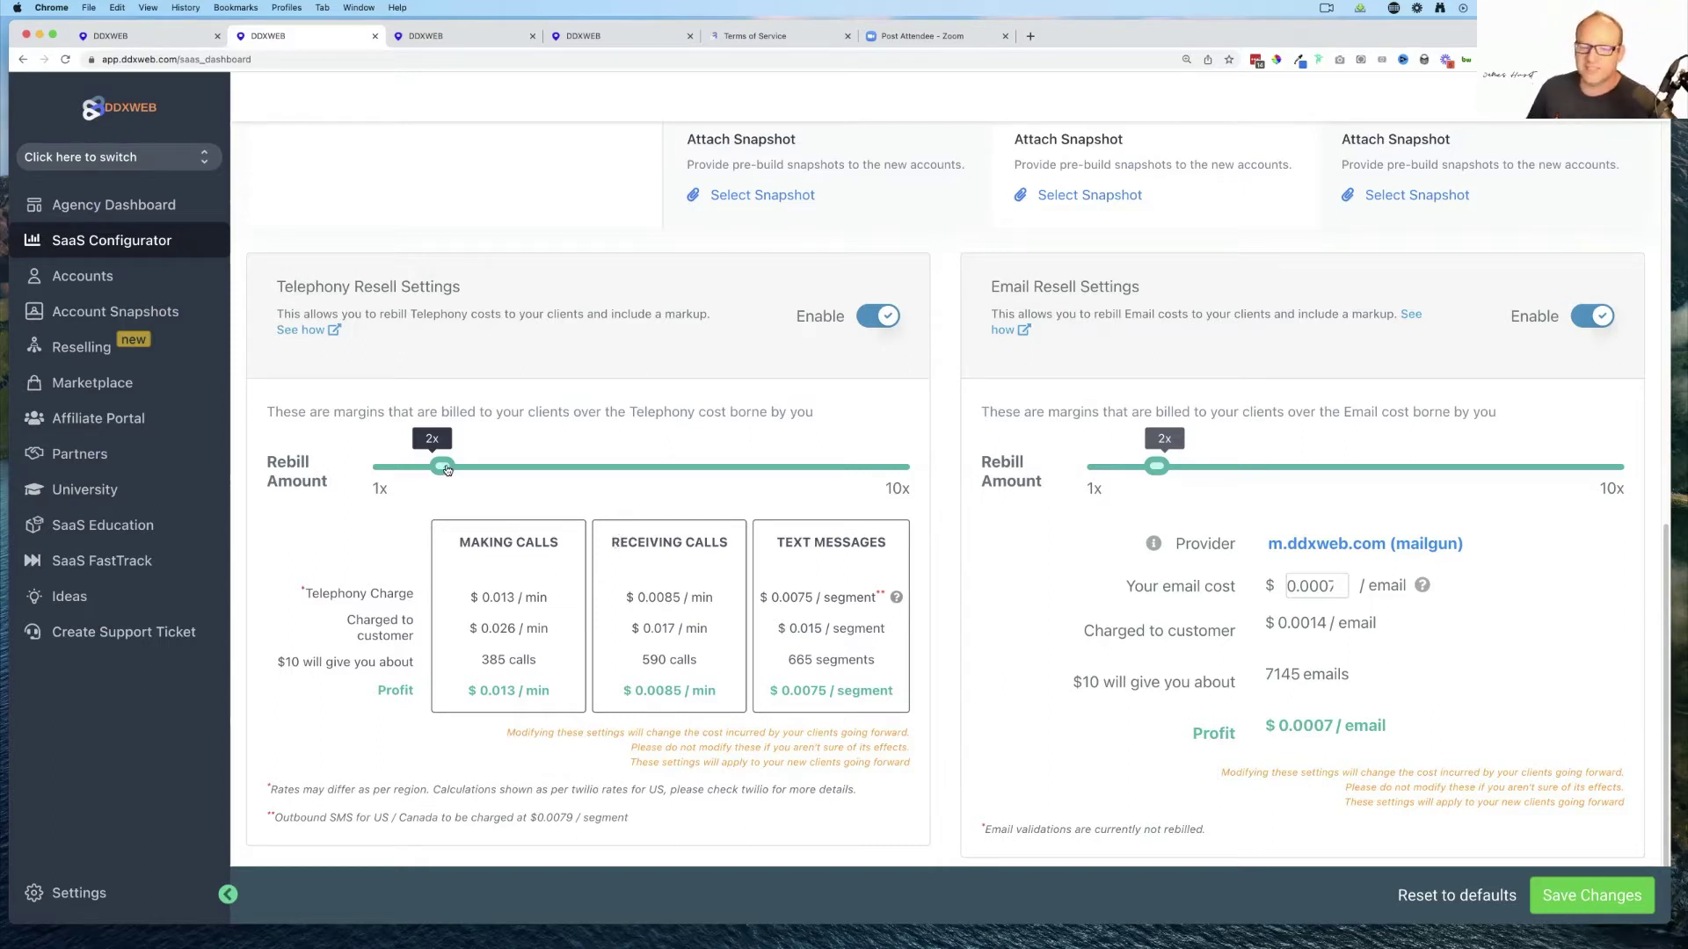
drag(443, 467, 752, 470)
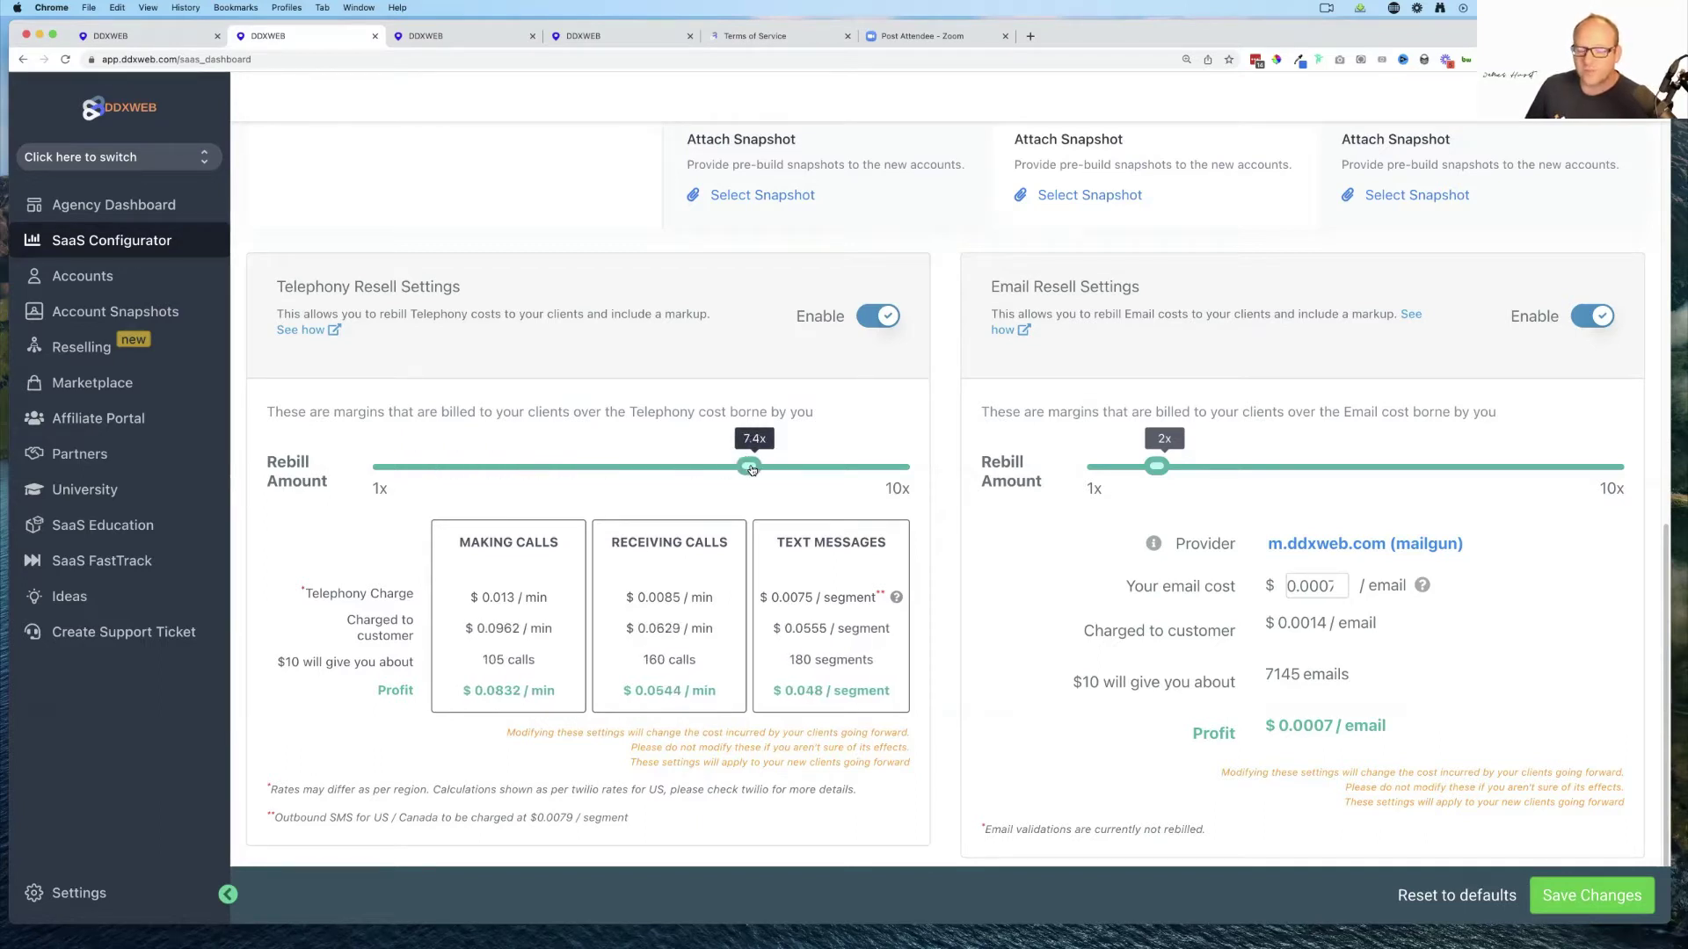
click(575, 475)
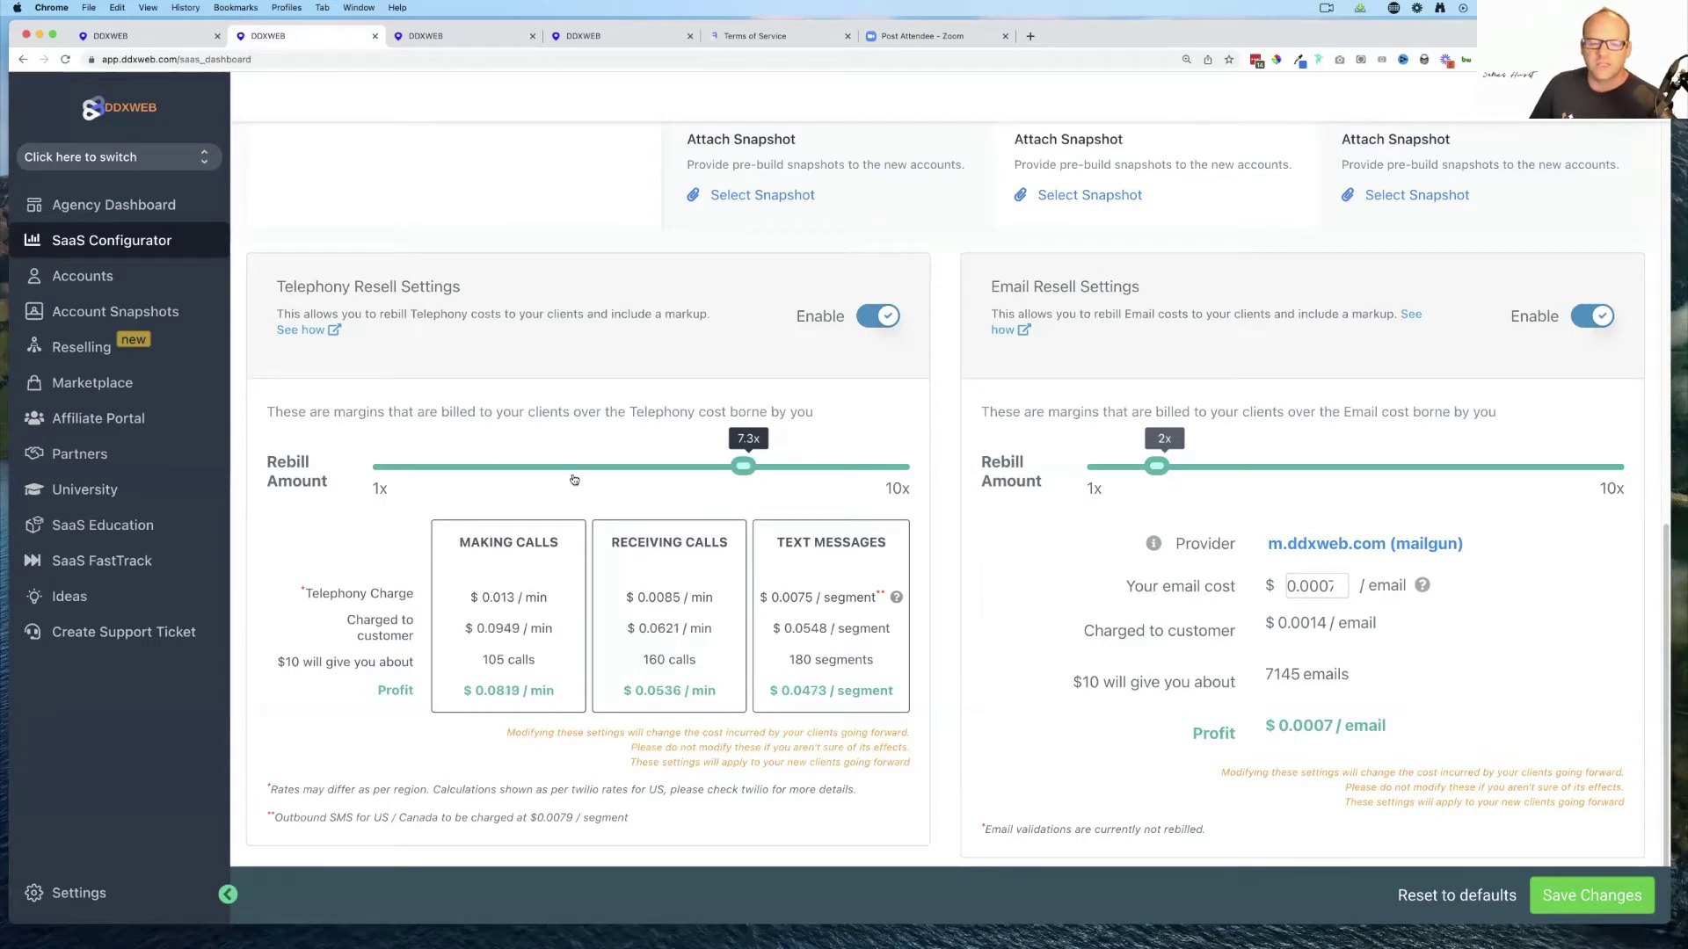
click(488, 474)
mouse_move(473, 480)
mouse_down()
mouse_move(444, 477)
mouse_move(505, 475)
mouse_move(489, 475)
mouse_up()
click(489, 475)
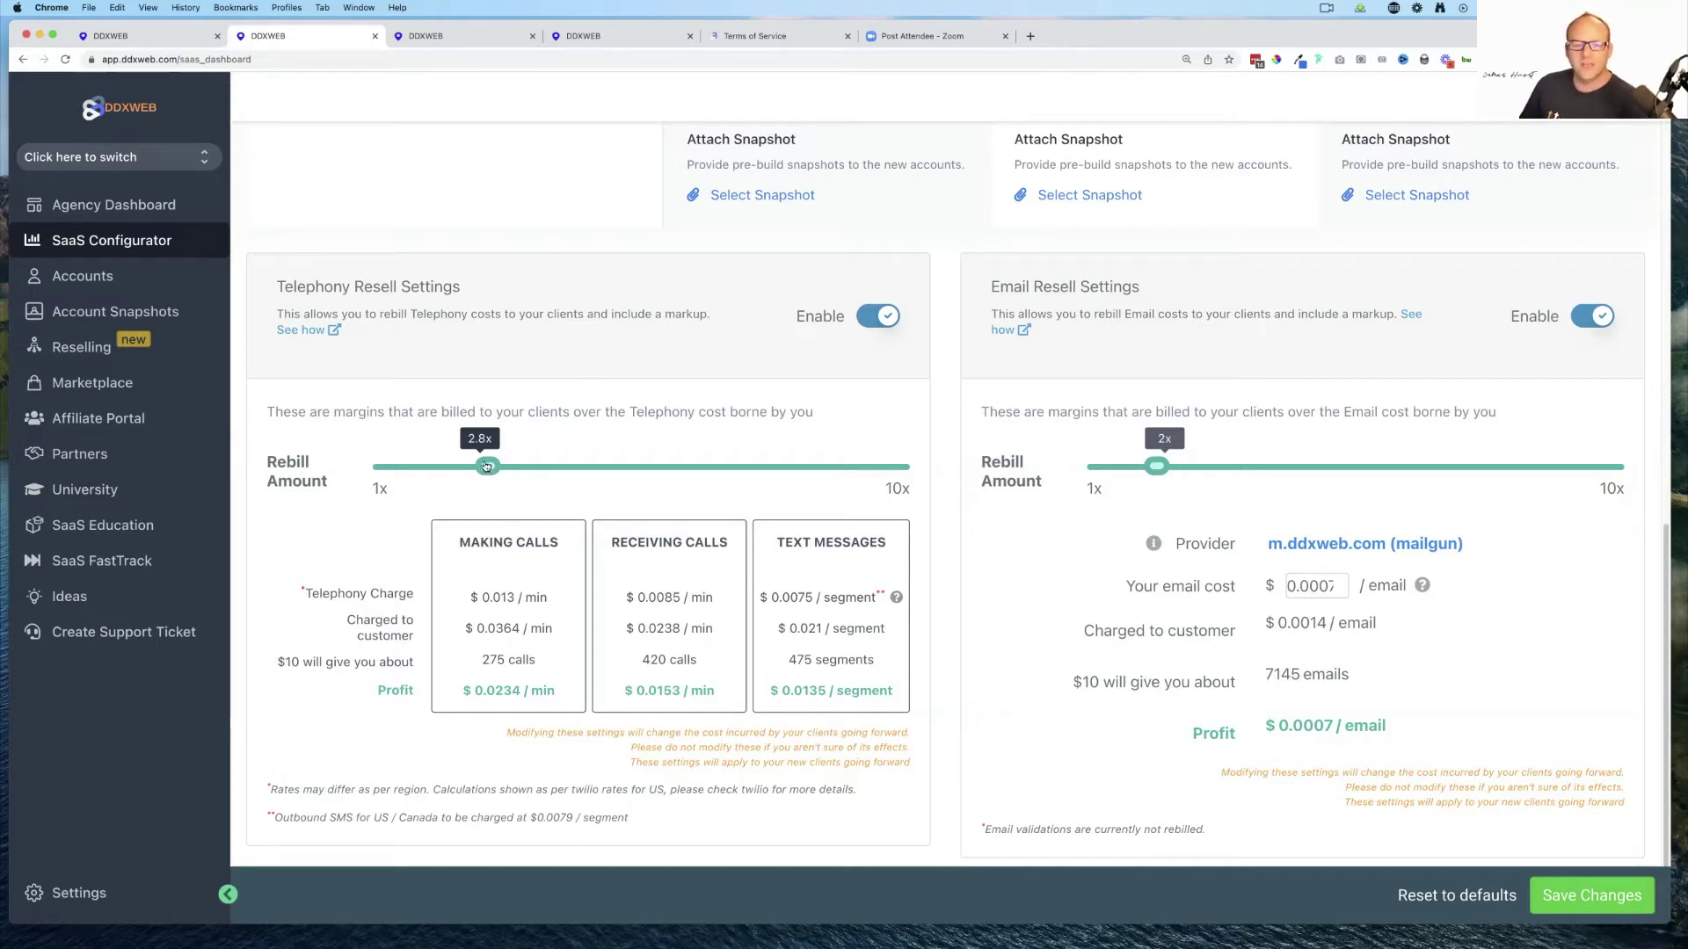
drag(486, 464, 443, 468)
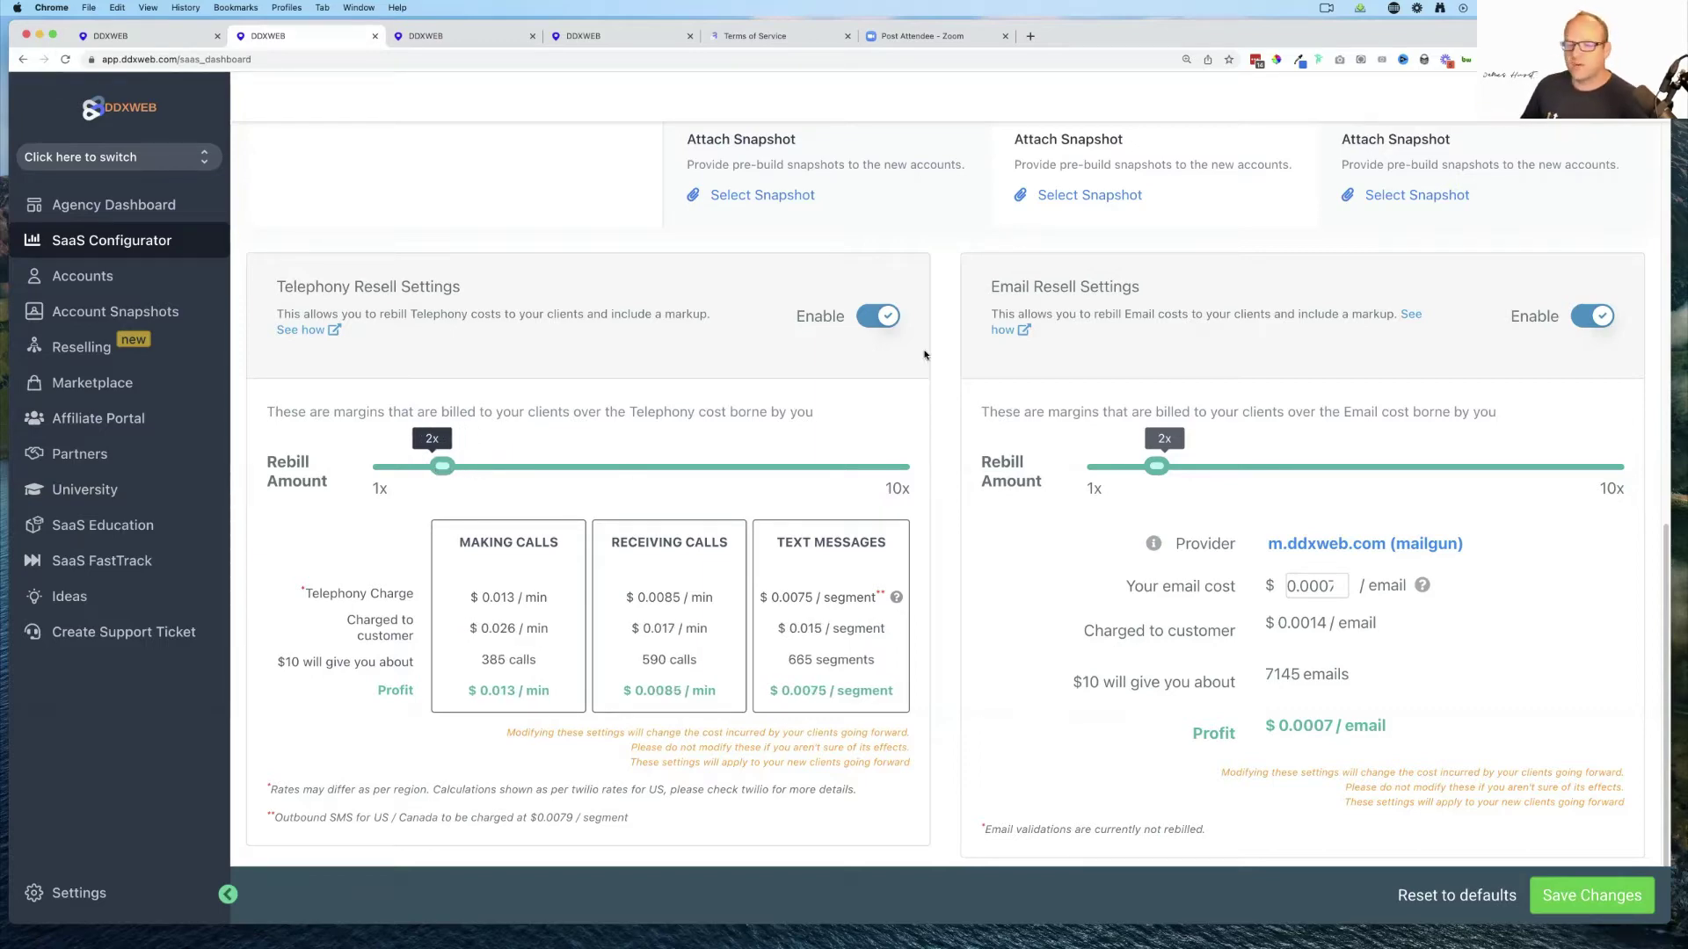
- Switch to the third DDXWEB browser tab and open the agency's Accounts list there
scroll(938, 356, up, 3)
scroll(938, 355, down, 2)
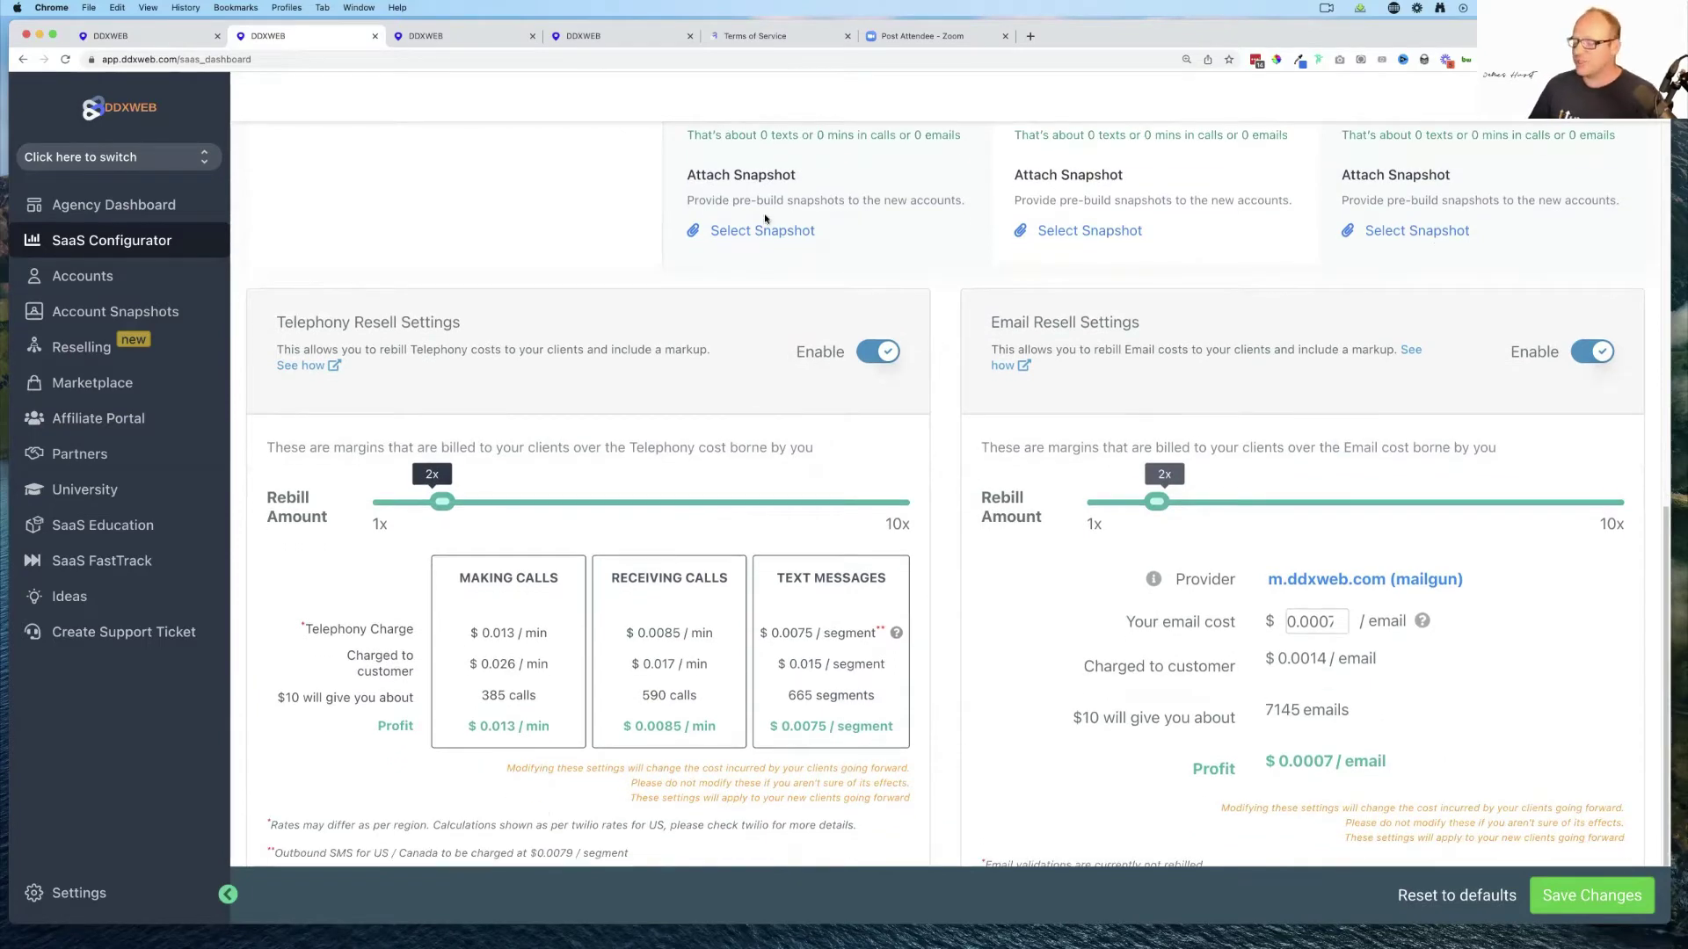
click(467, 40)
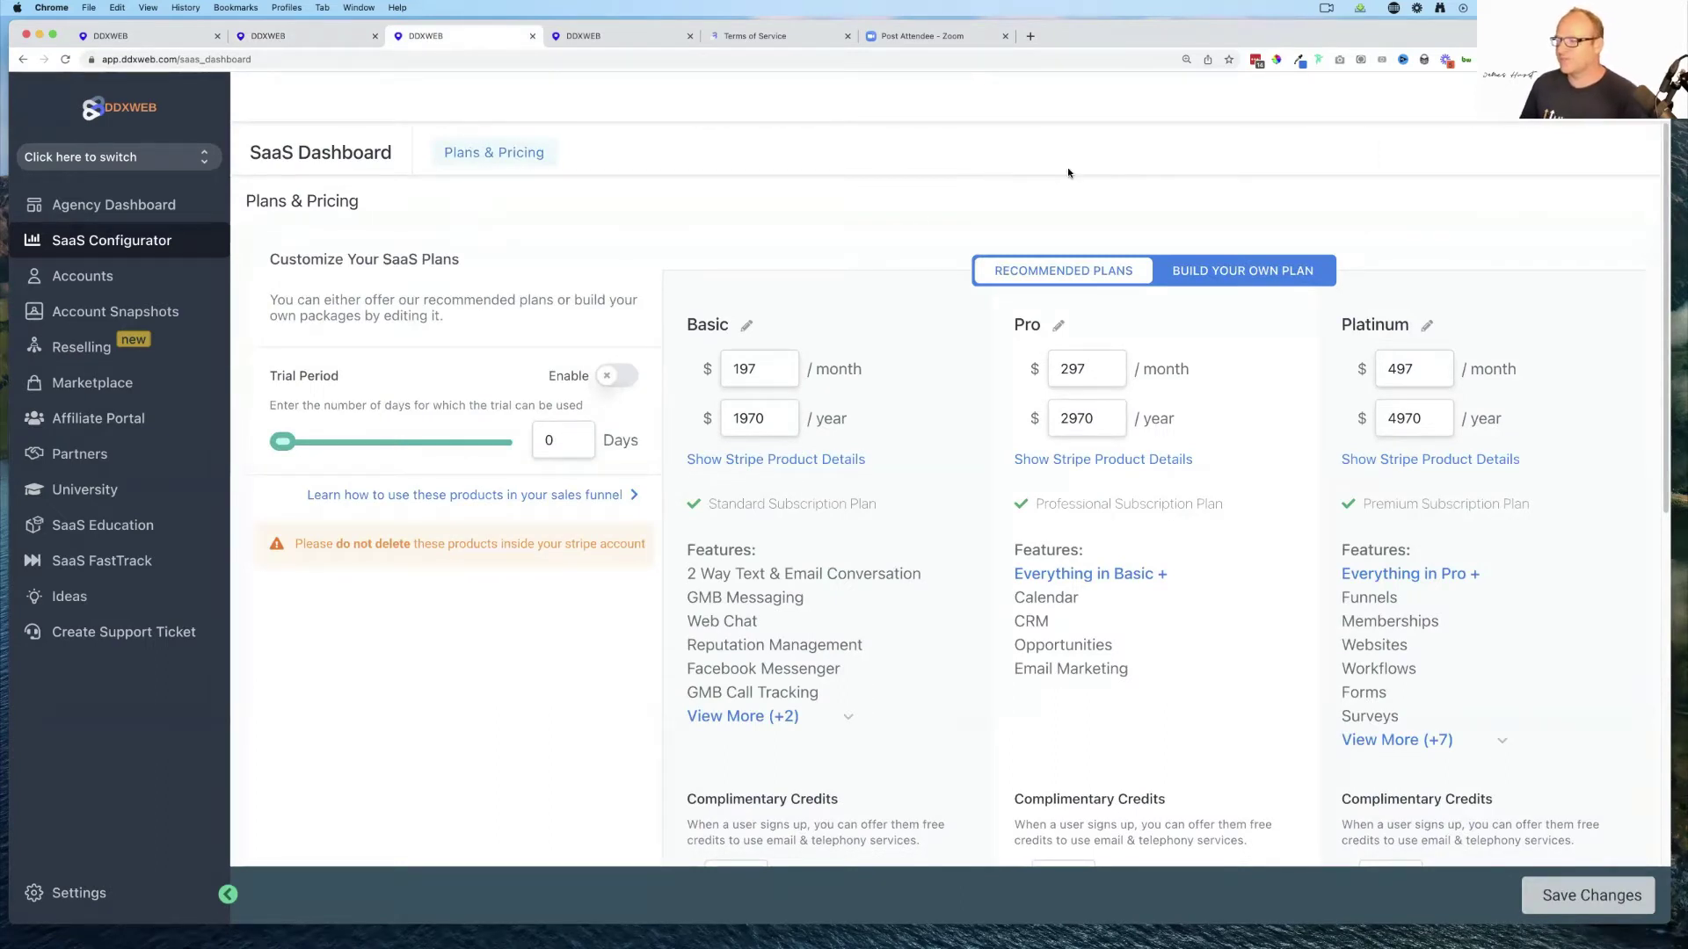
click(109, 160)
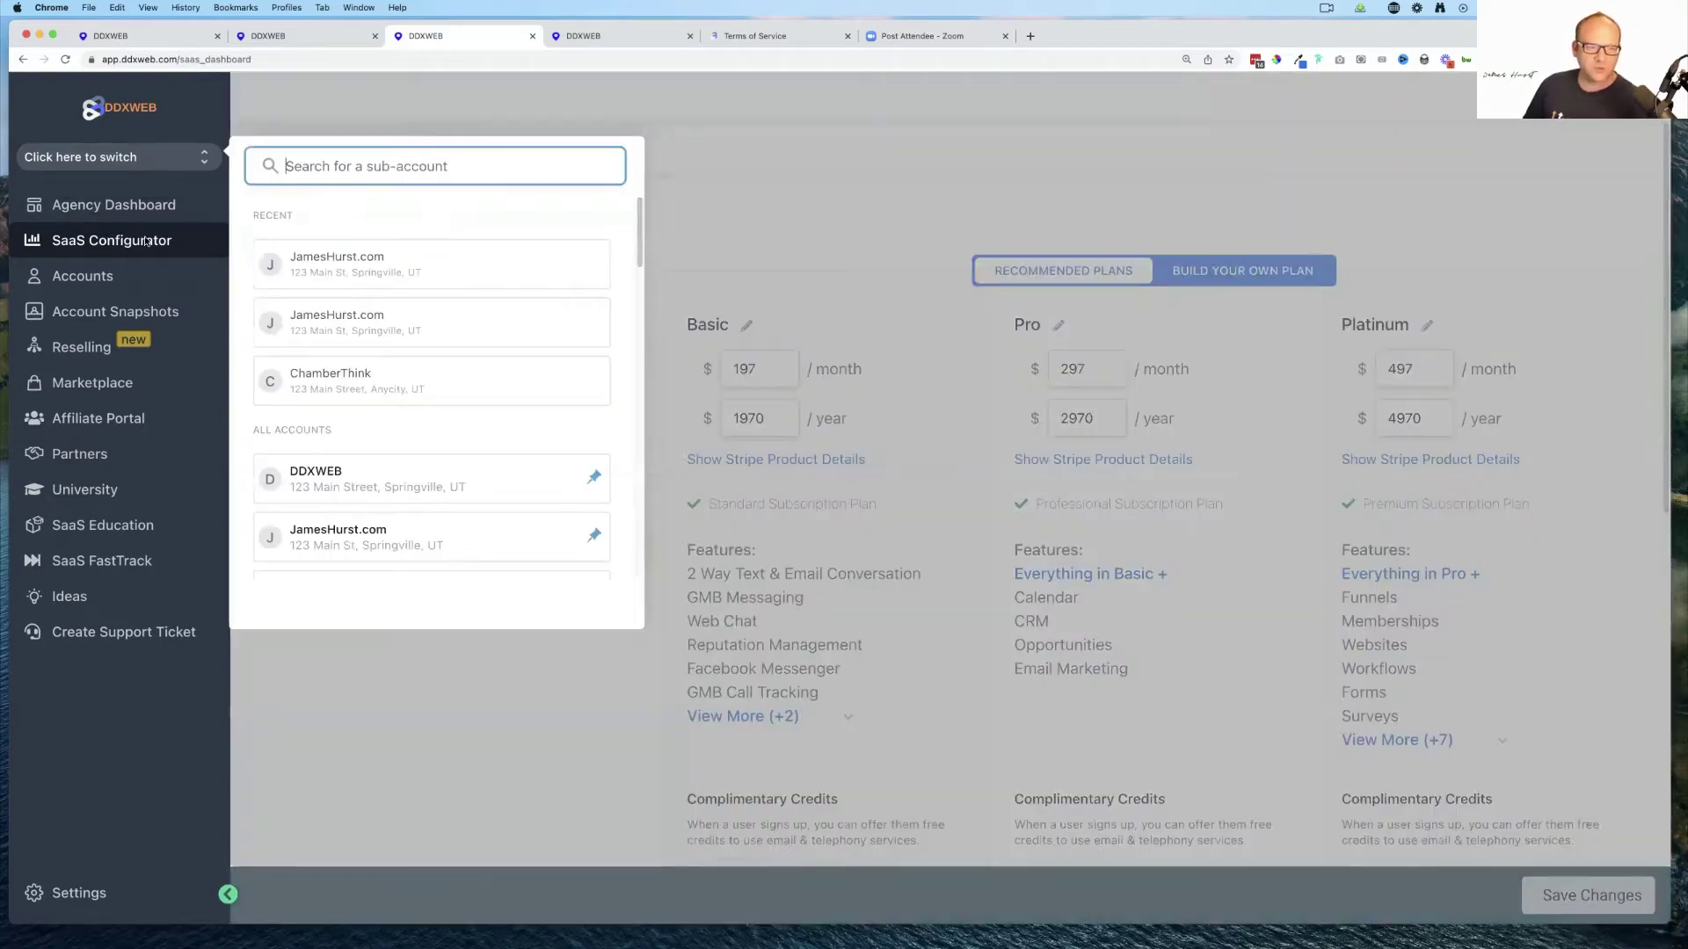
click(99, 281)
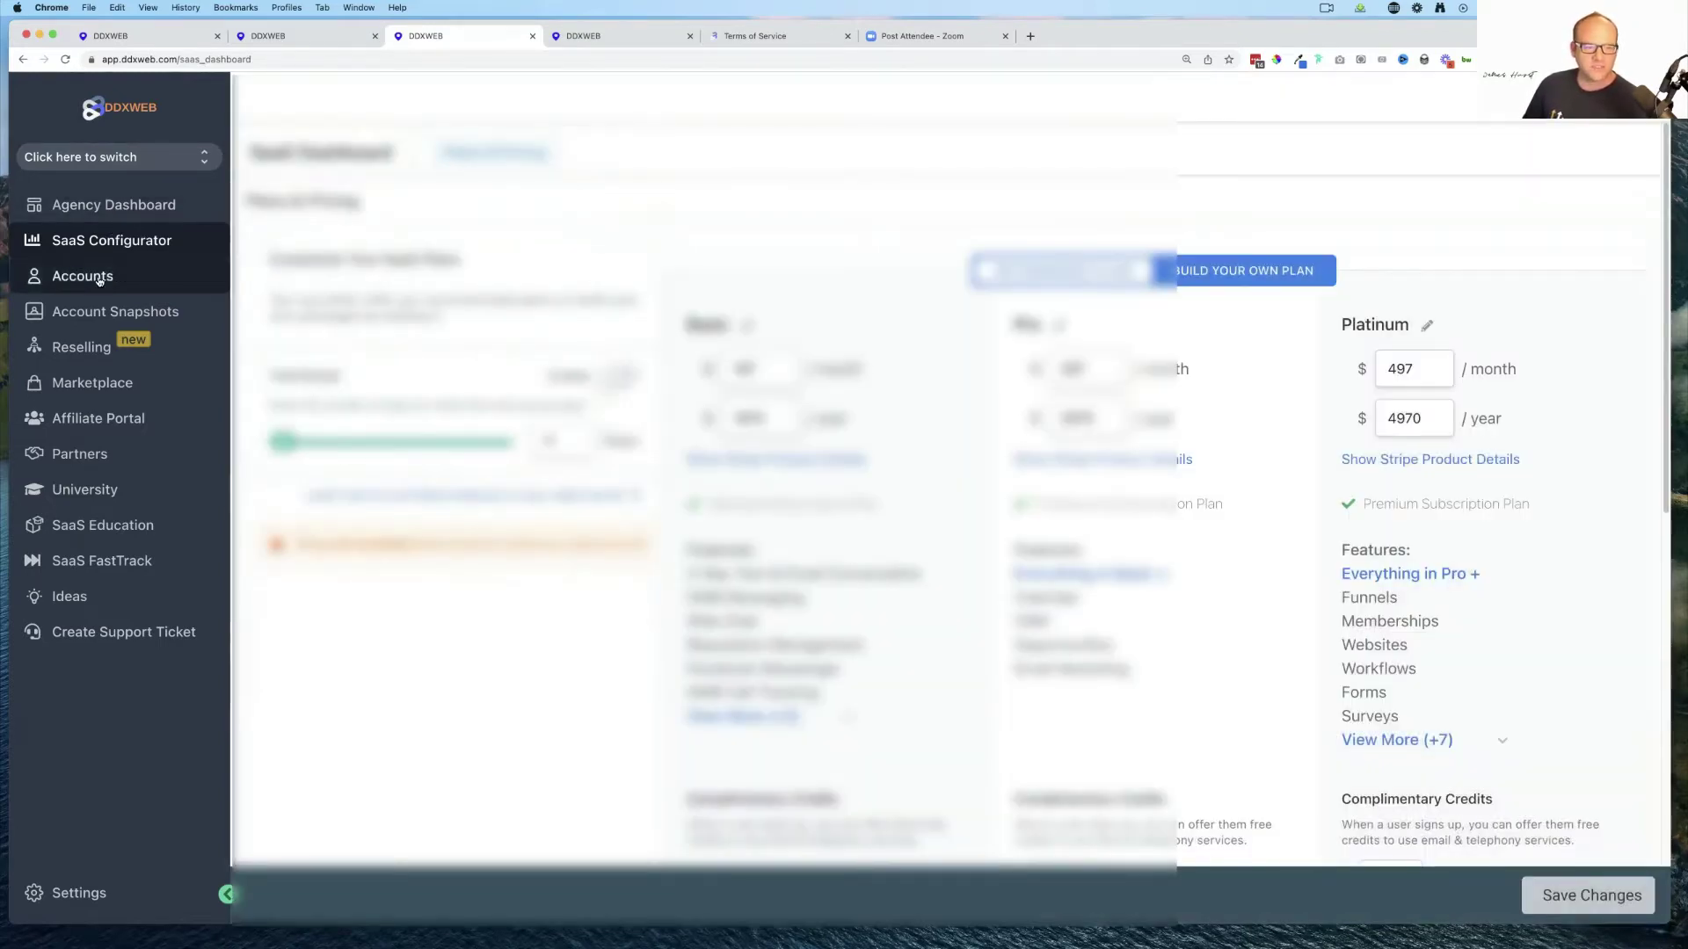
click(100, 278)
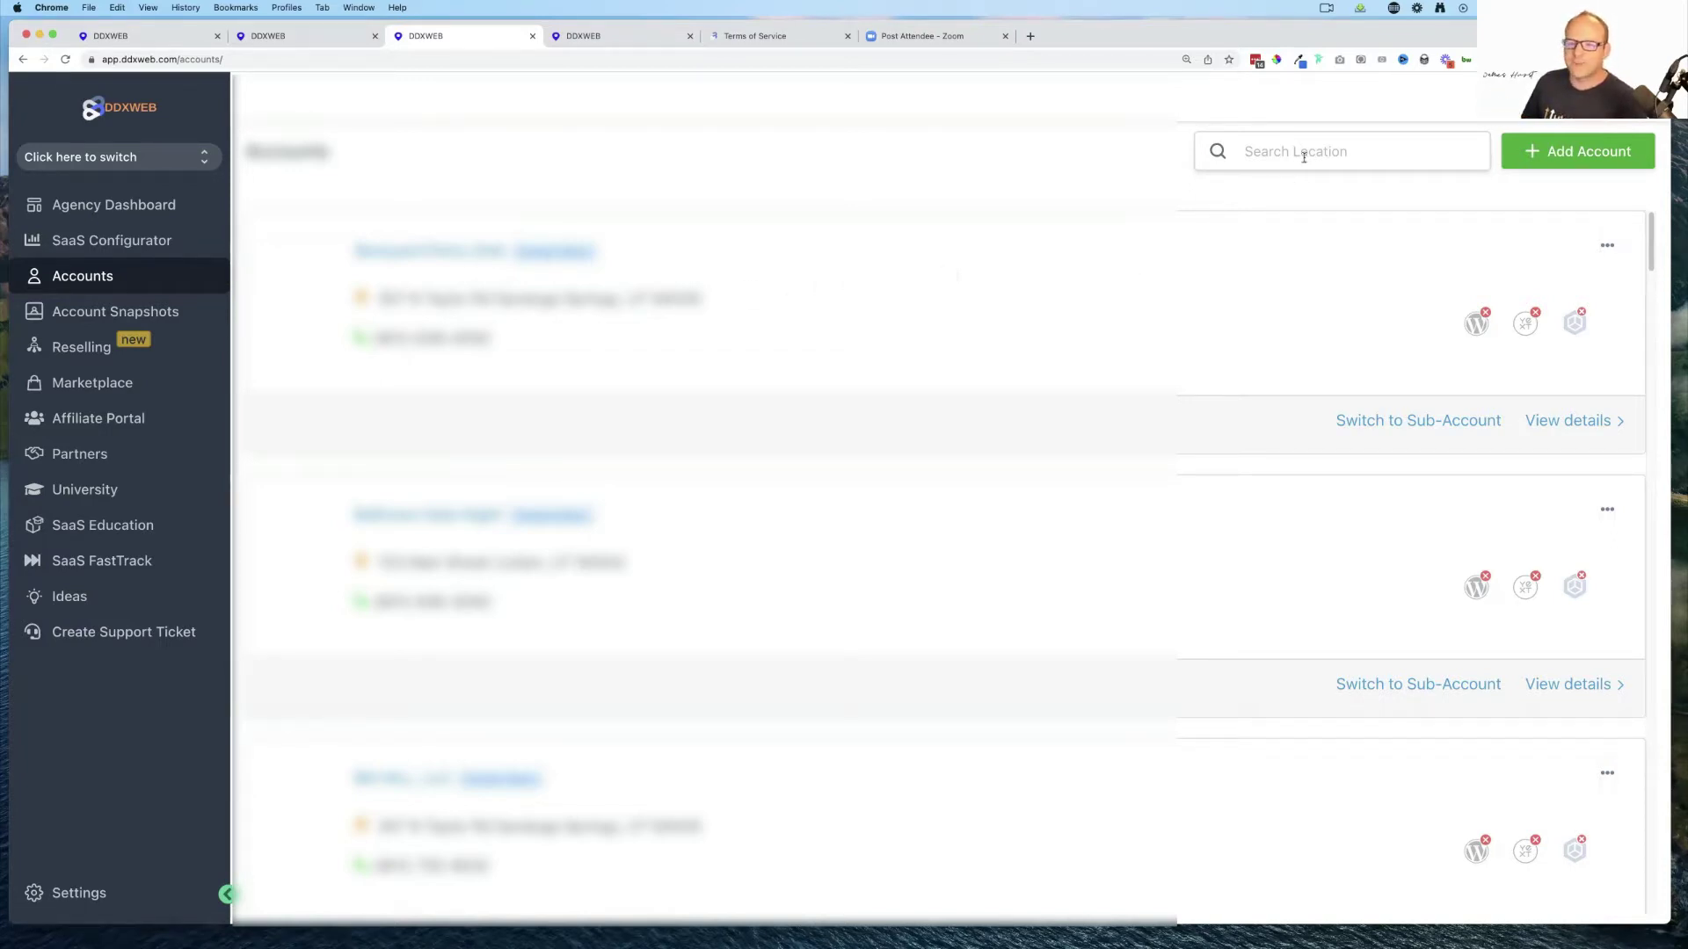
- Search the accounts for "rock" and open the matching account's details
text(rock)
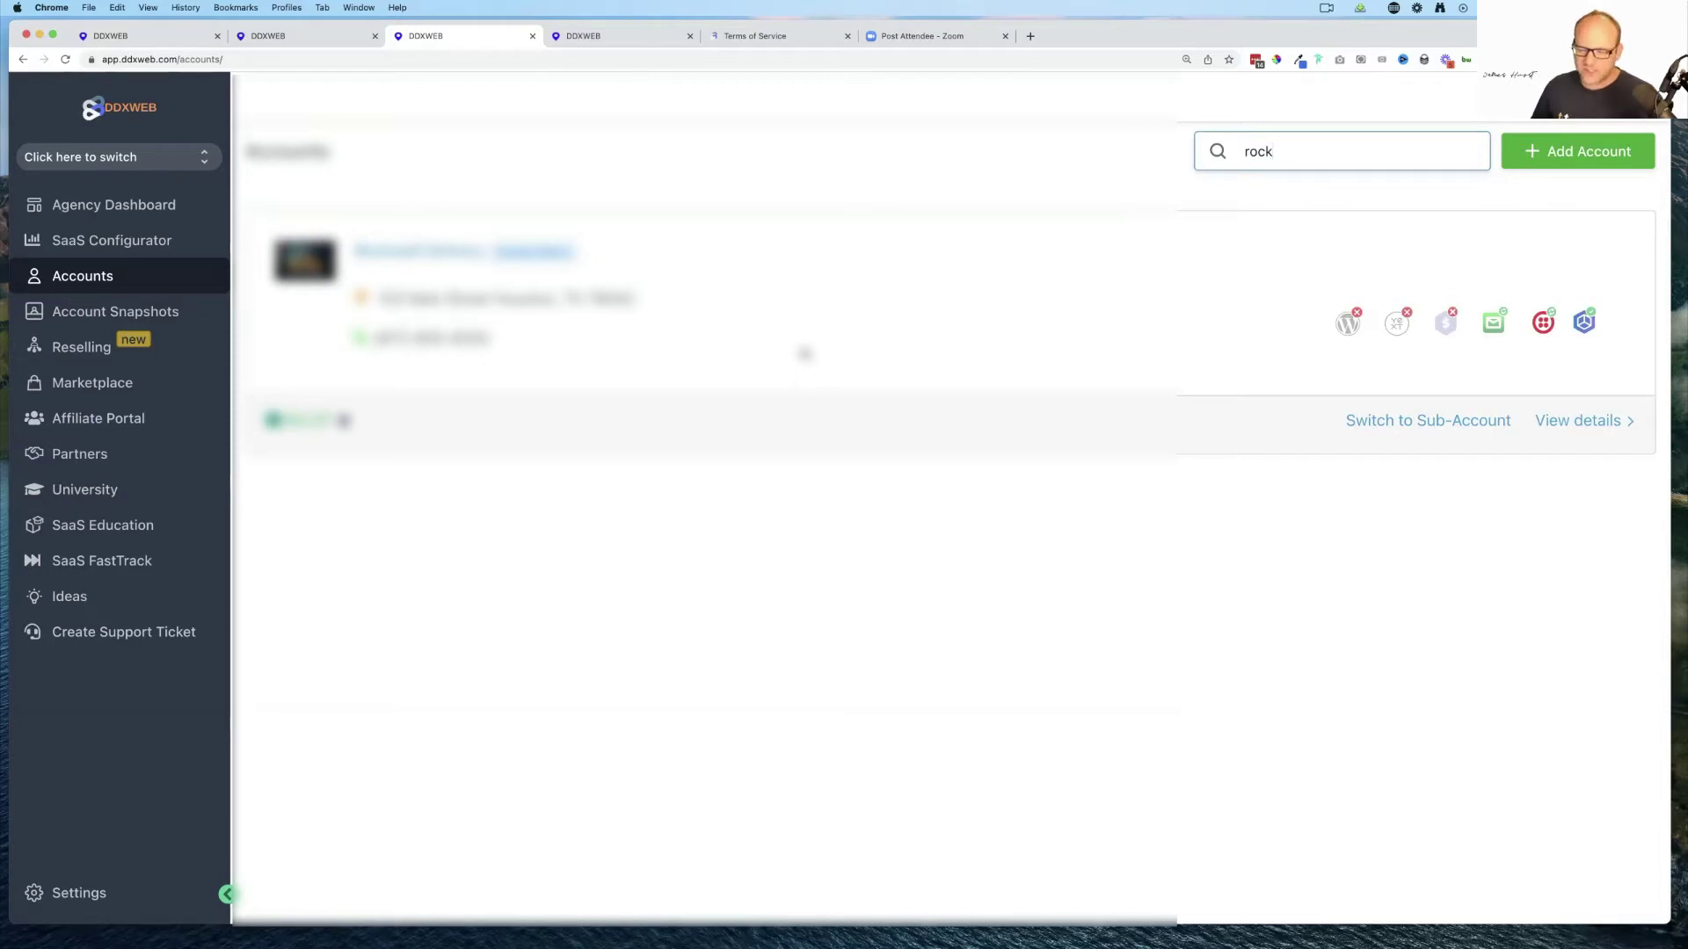
click(779, 352)
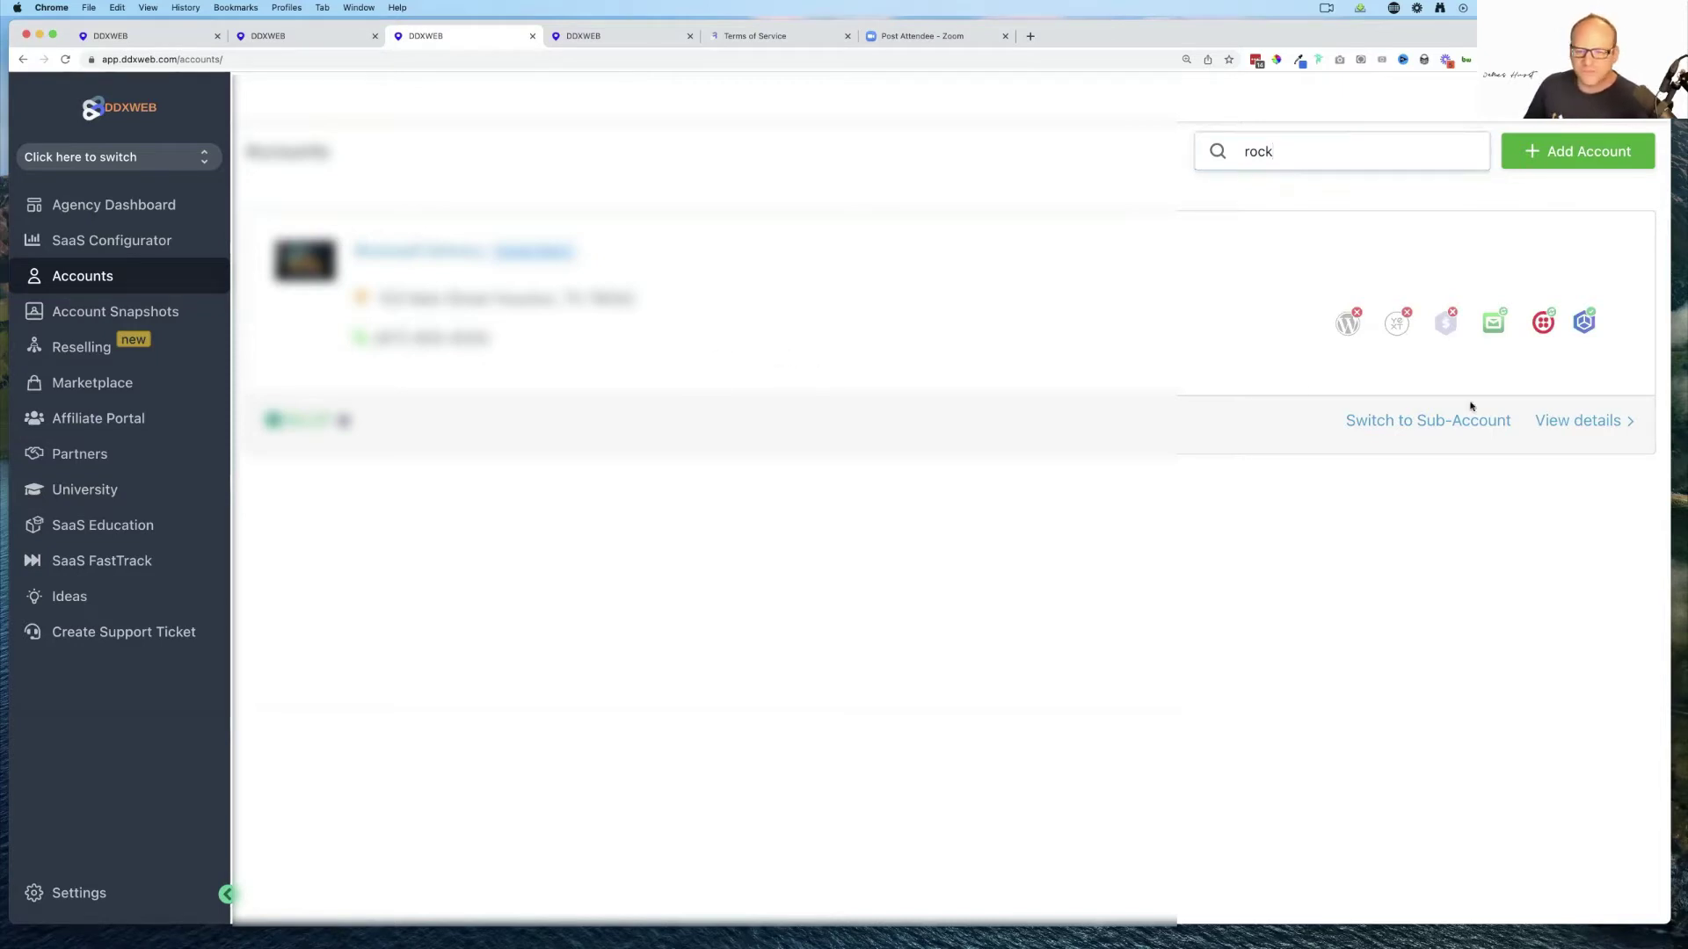
click(1587, 424)
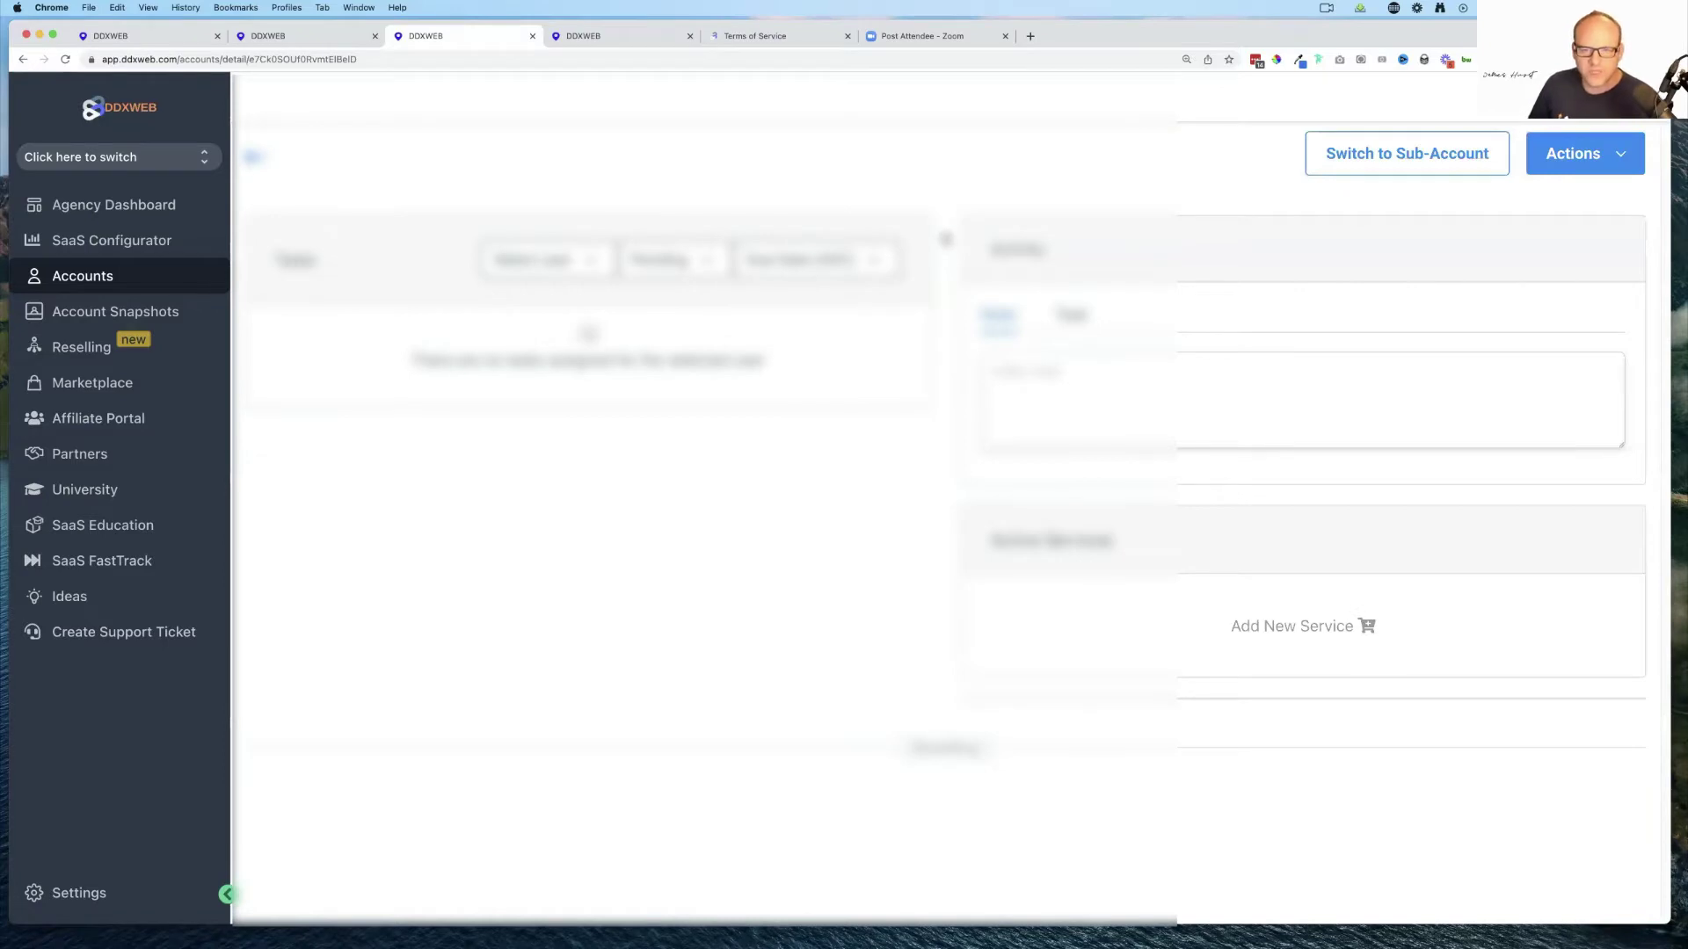
- Examine the account's SaaS subscription area and its telephony resell rates and rebill amount
scroll(955, 512, down, 15)
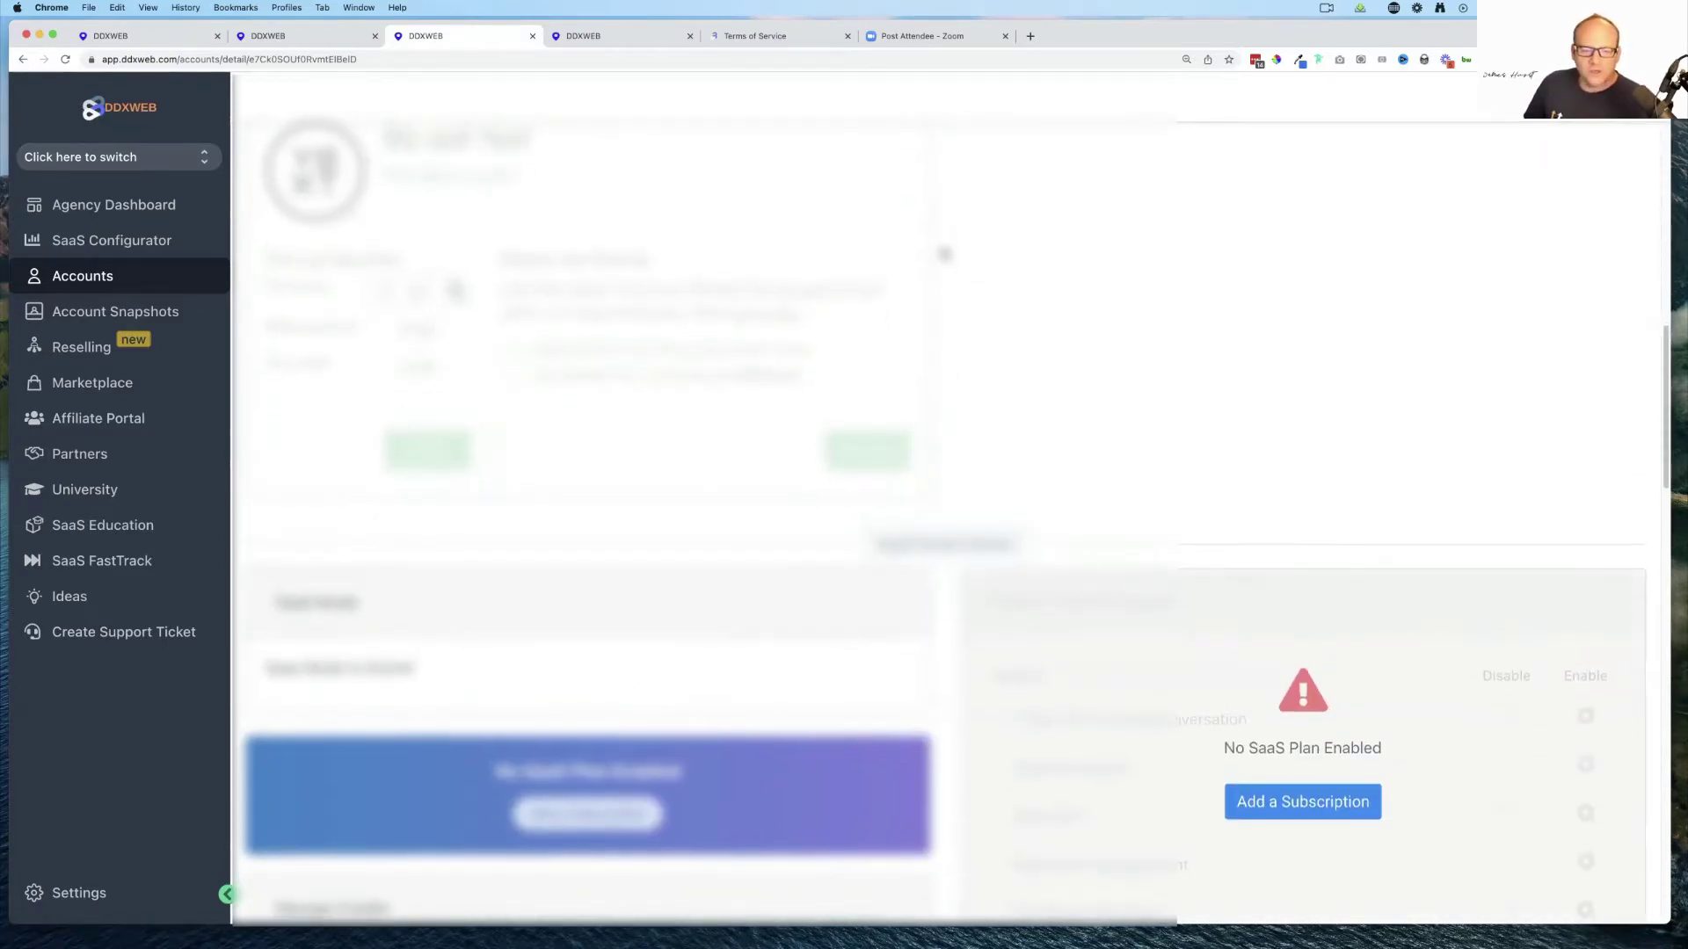
scroll(944, 254, down, 10)
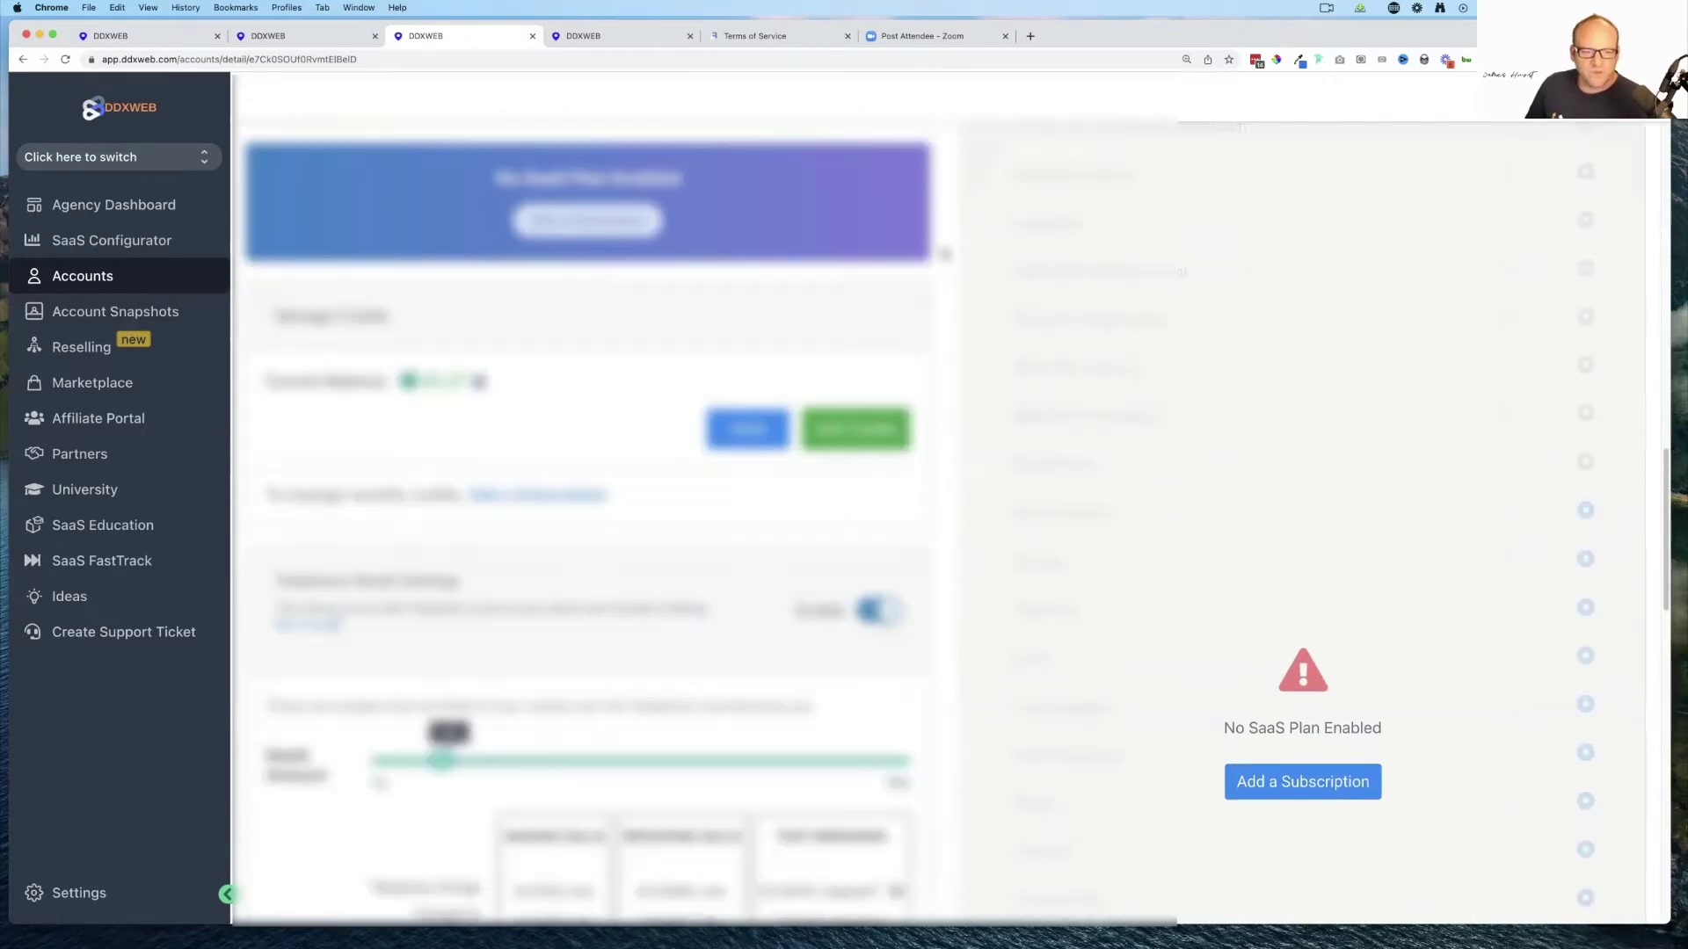
scroll(944, 254, down, 4)
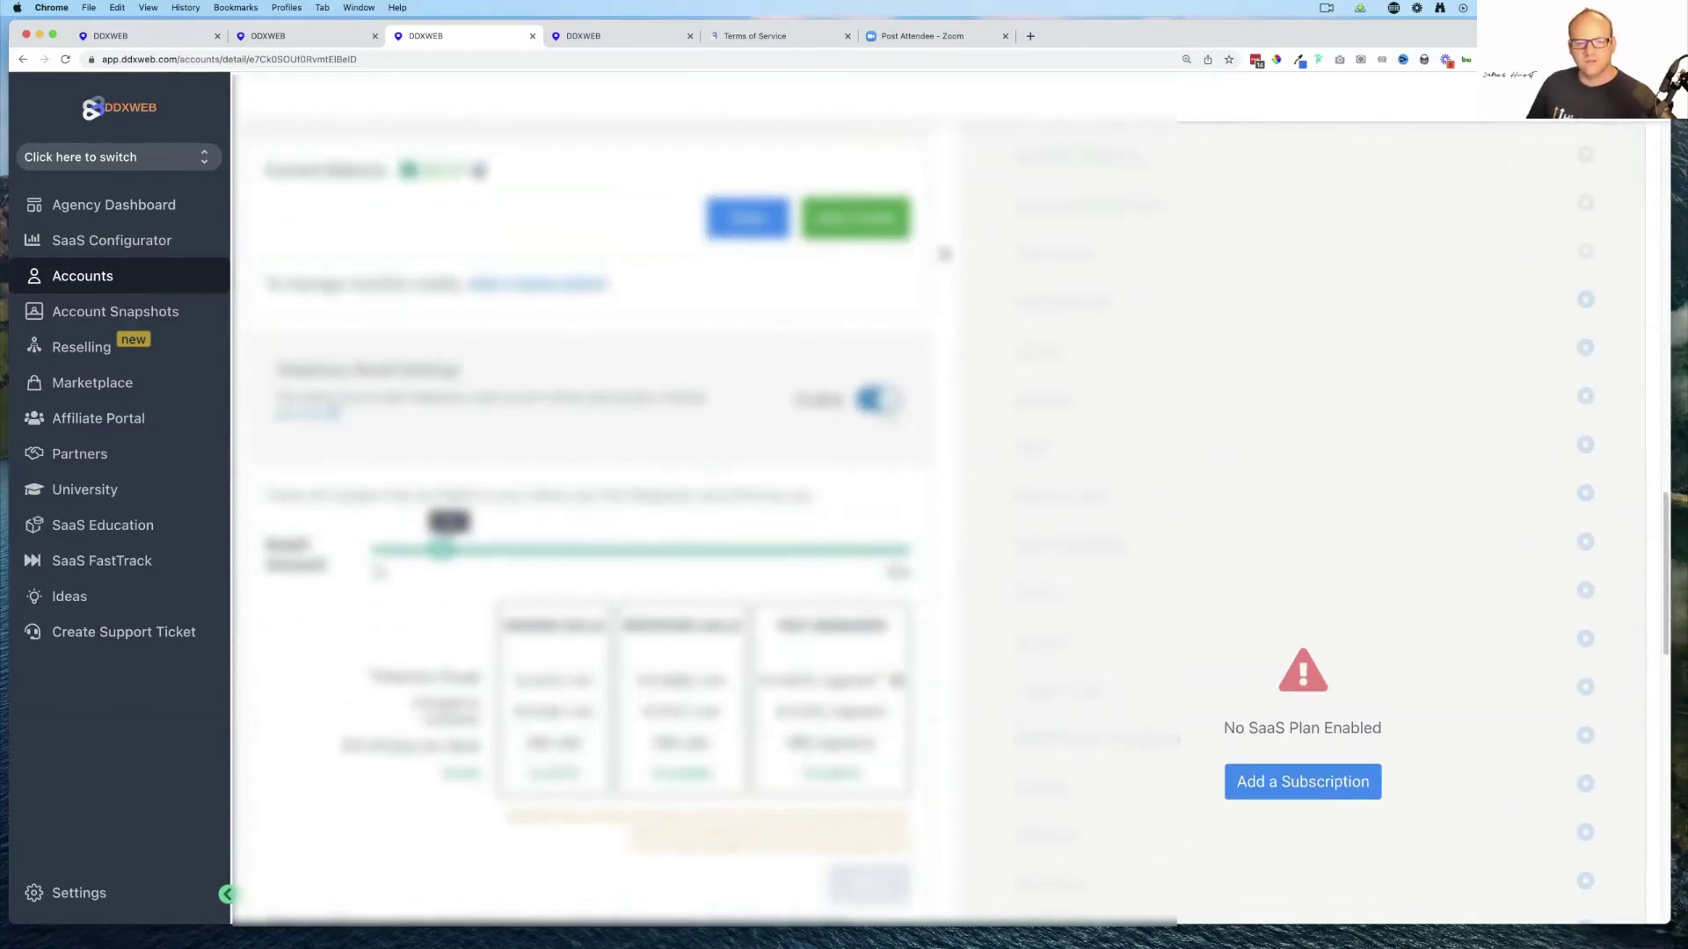
scroll(944, 254, up, 3)
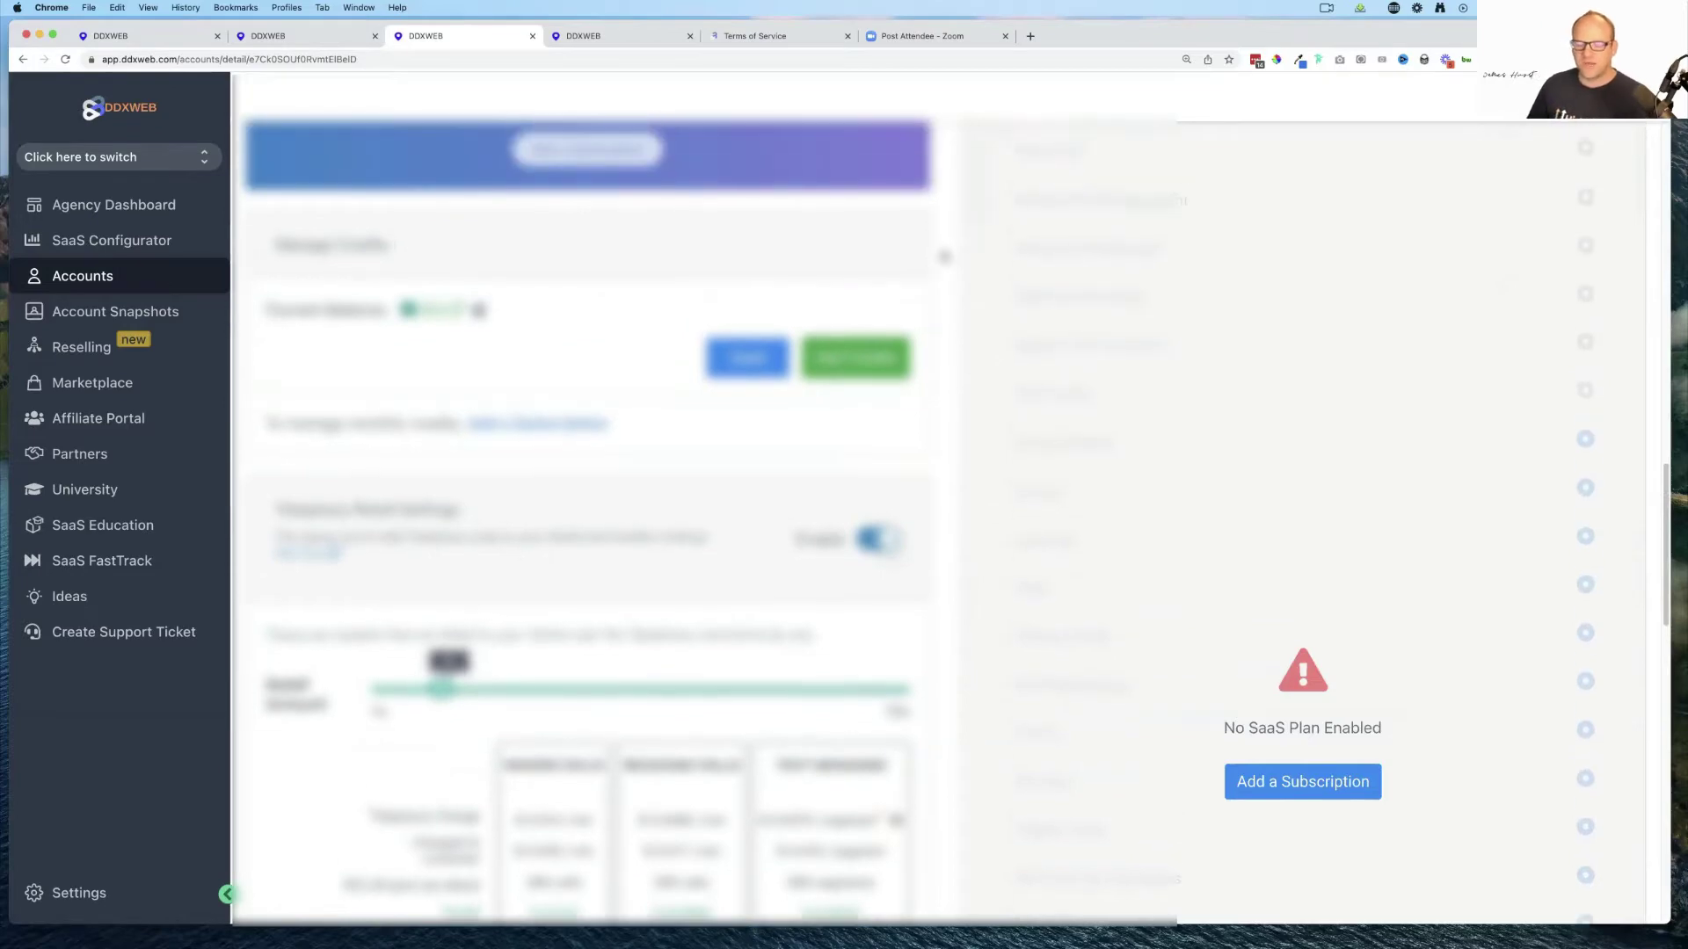
scroll(944, 255, down, 10)
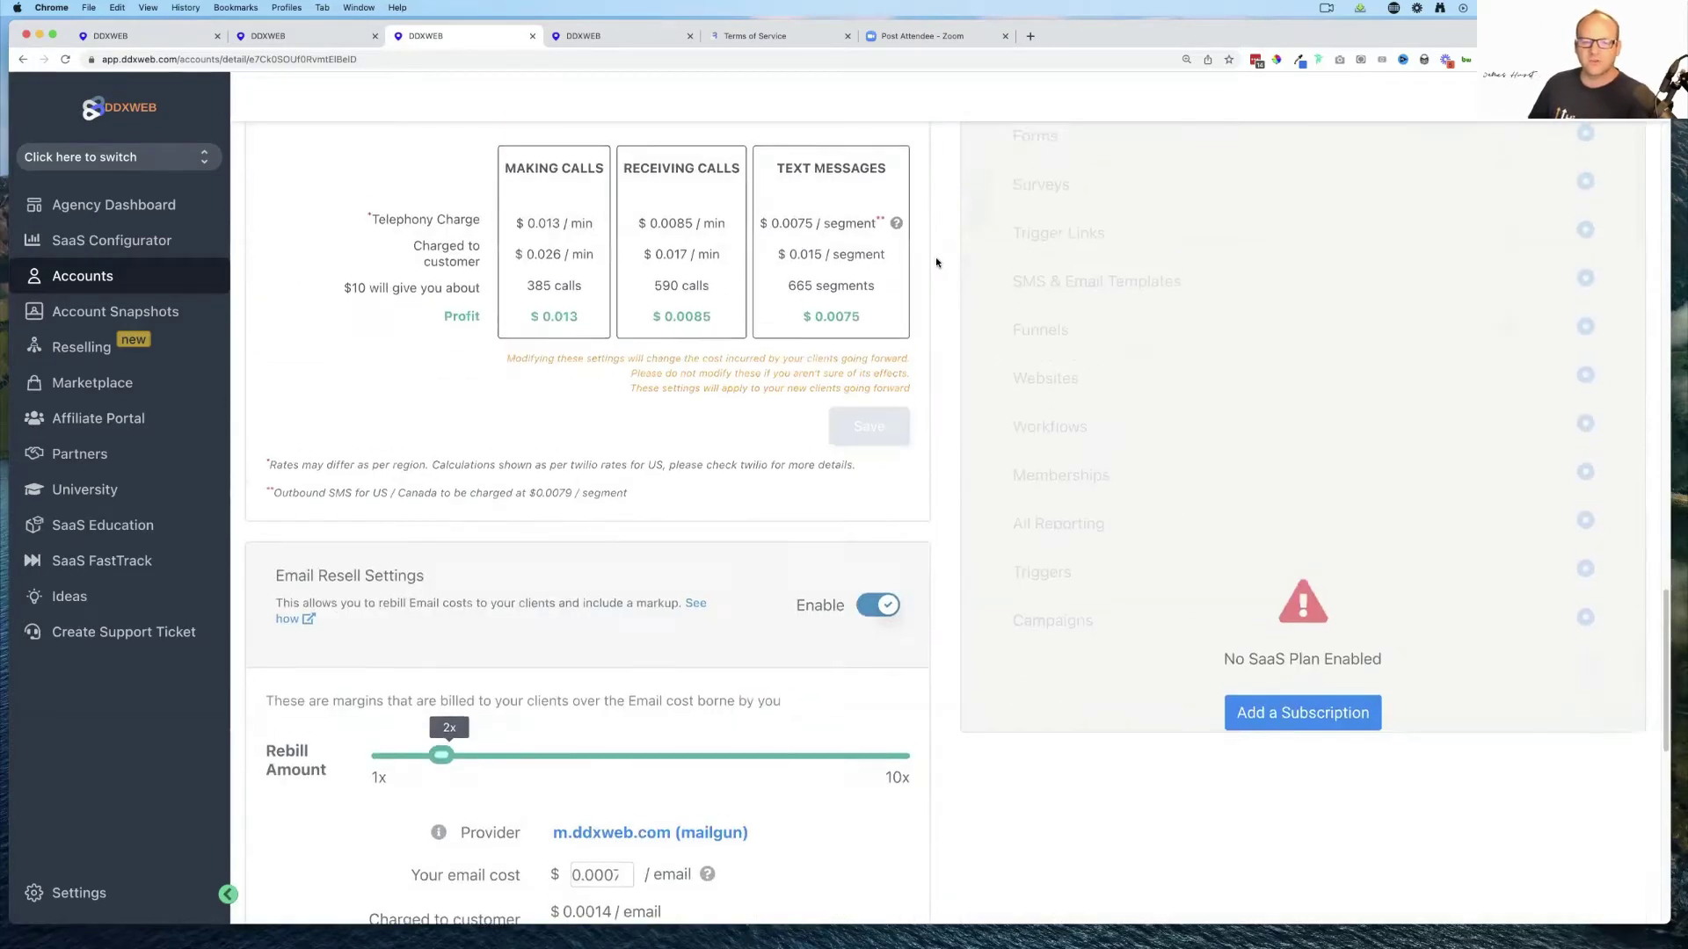
scroll(935, 261, up, 3)
mouse_move(445, 293)
mouse_down()
mouse_move(583, 293)
mouse_move(387, 295)
mouse_move(442, 297)
mouse_up()
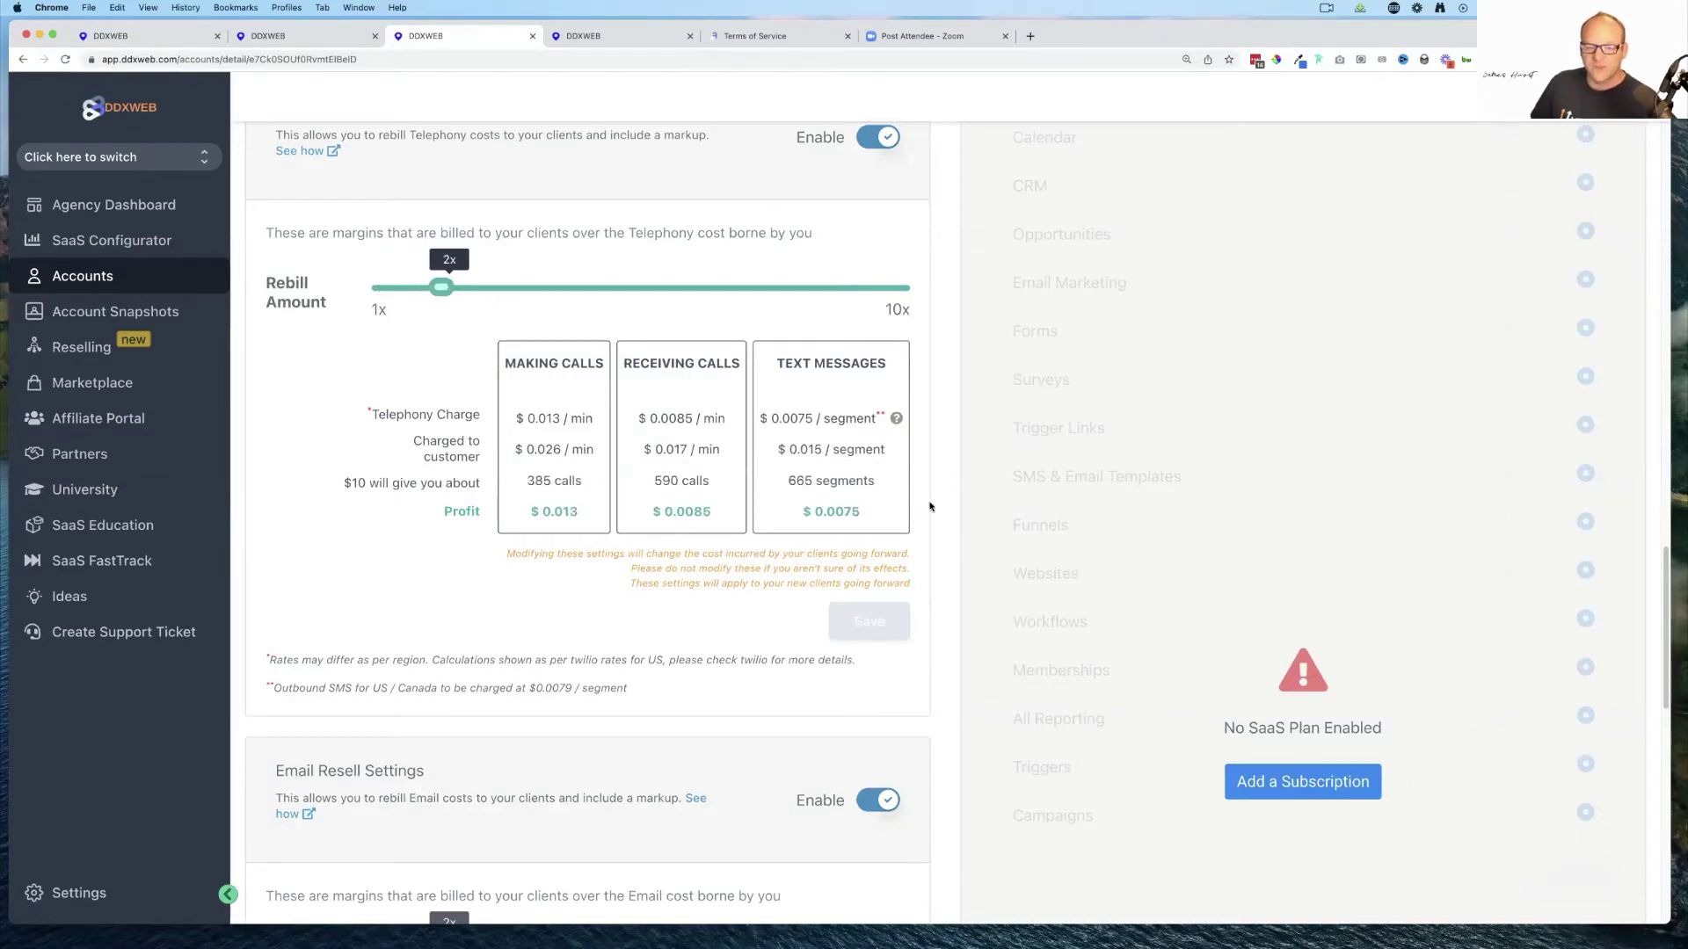
- Review the account's email resell settings, and return to its telephony rates and credit balance
scroll(932, 504, down, 3)
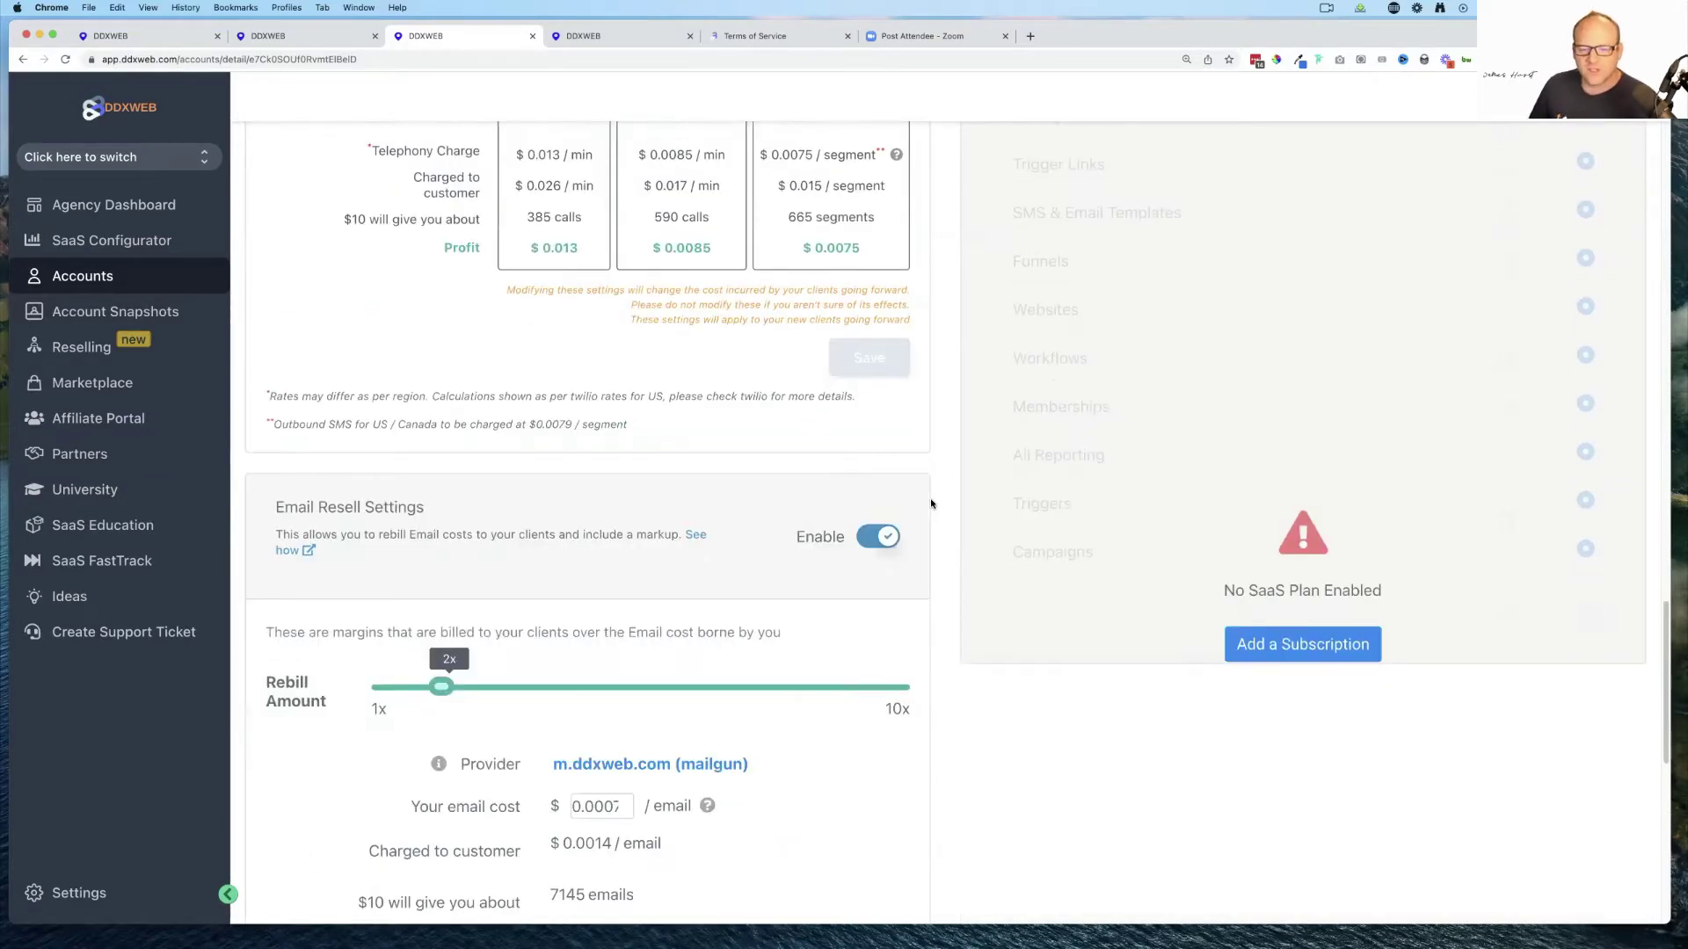
scroll(932, 503, down, 5)
scroll(938, 503, up, 2)
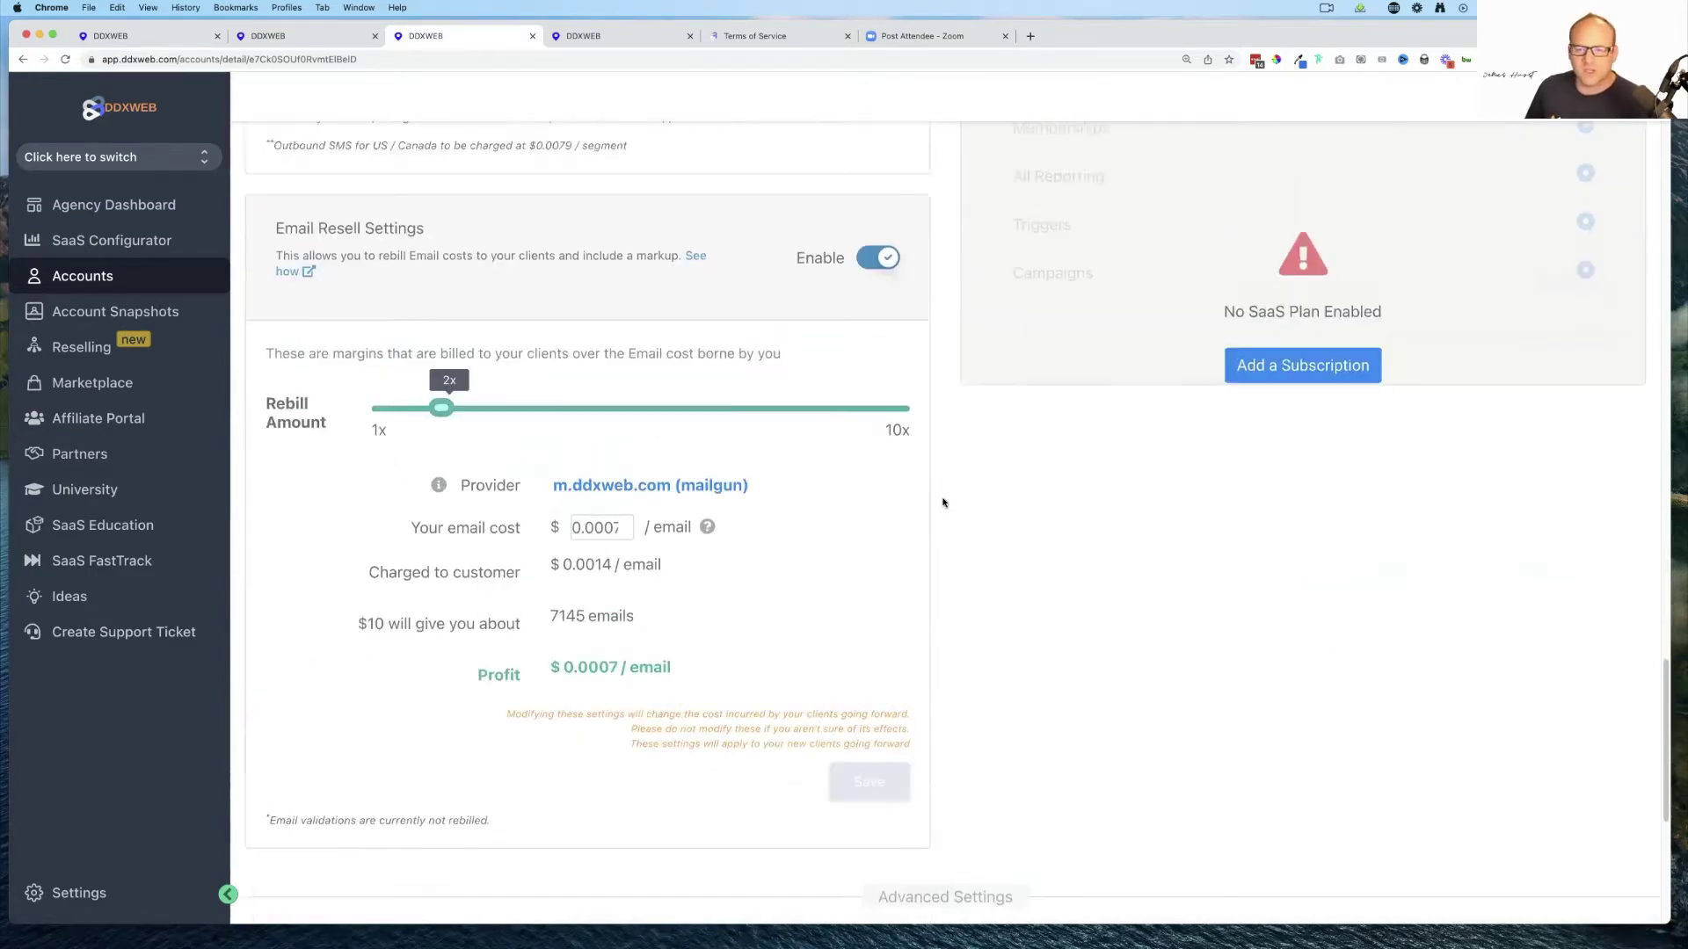
scroll(943, 503, up, 2)
scroll(944, 503, up, 7)
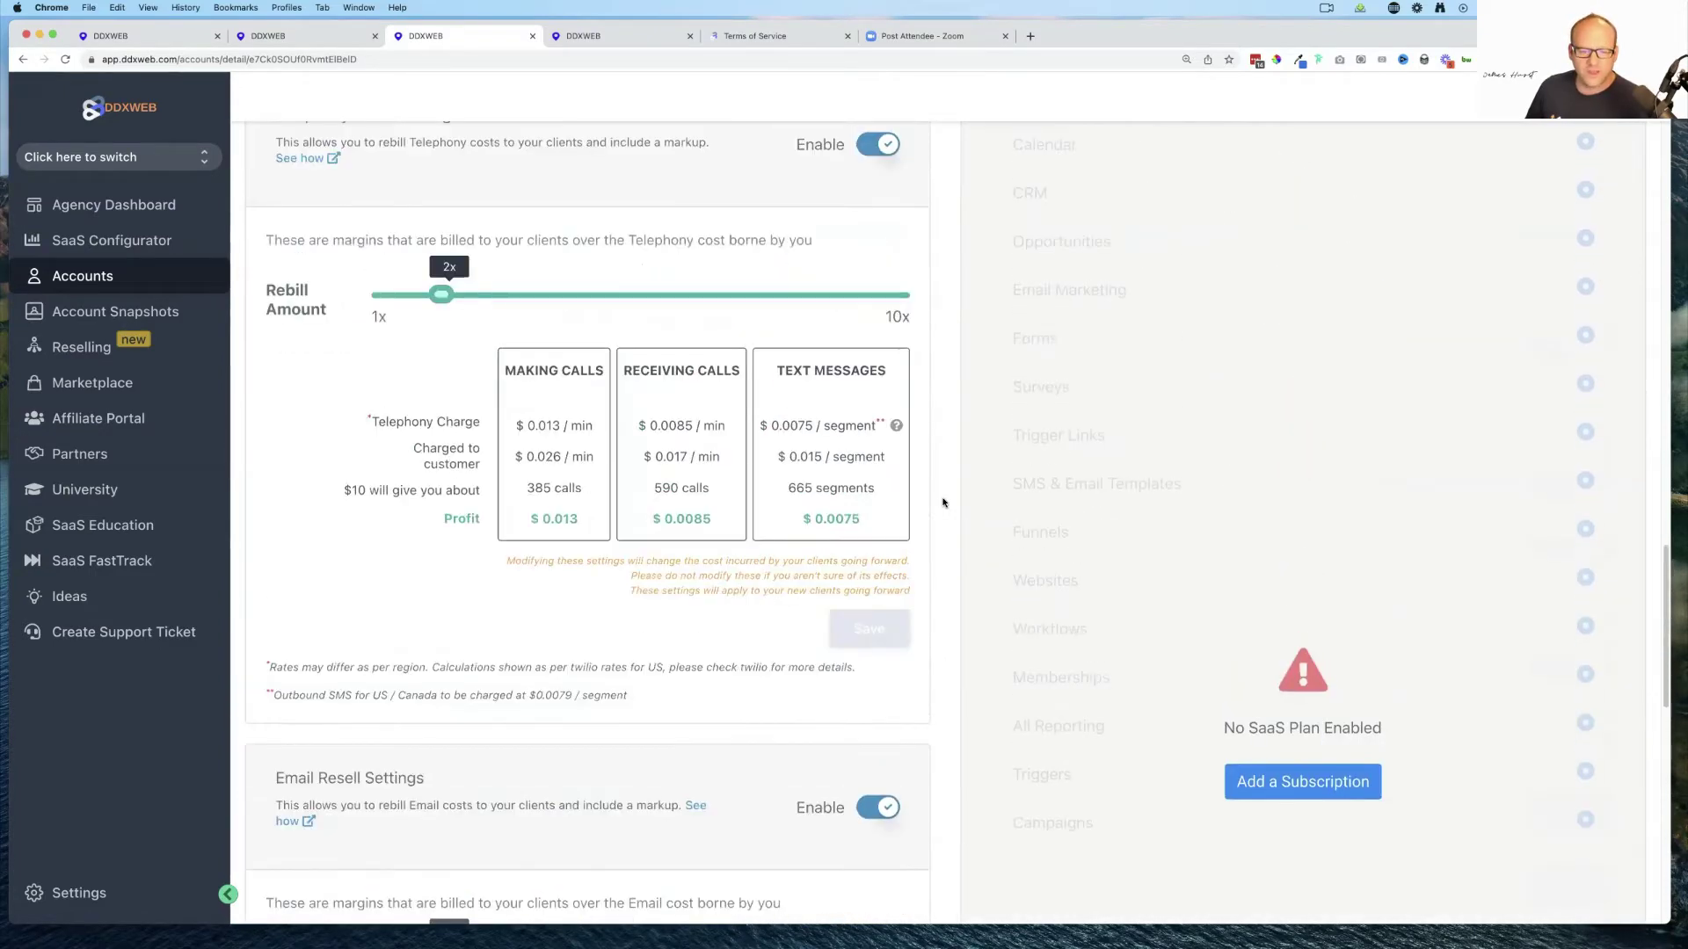
scroll(943, 503, up, 3)
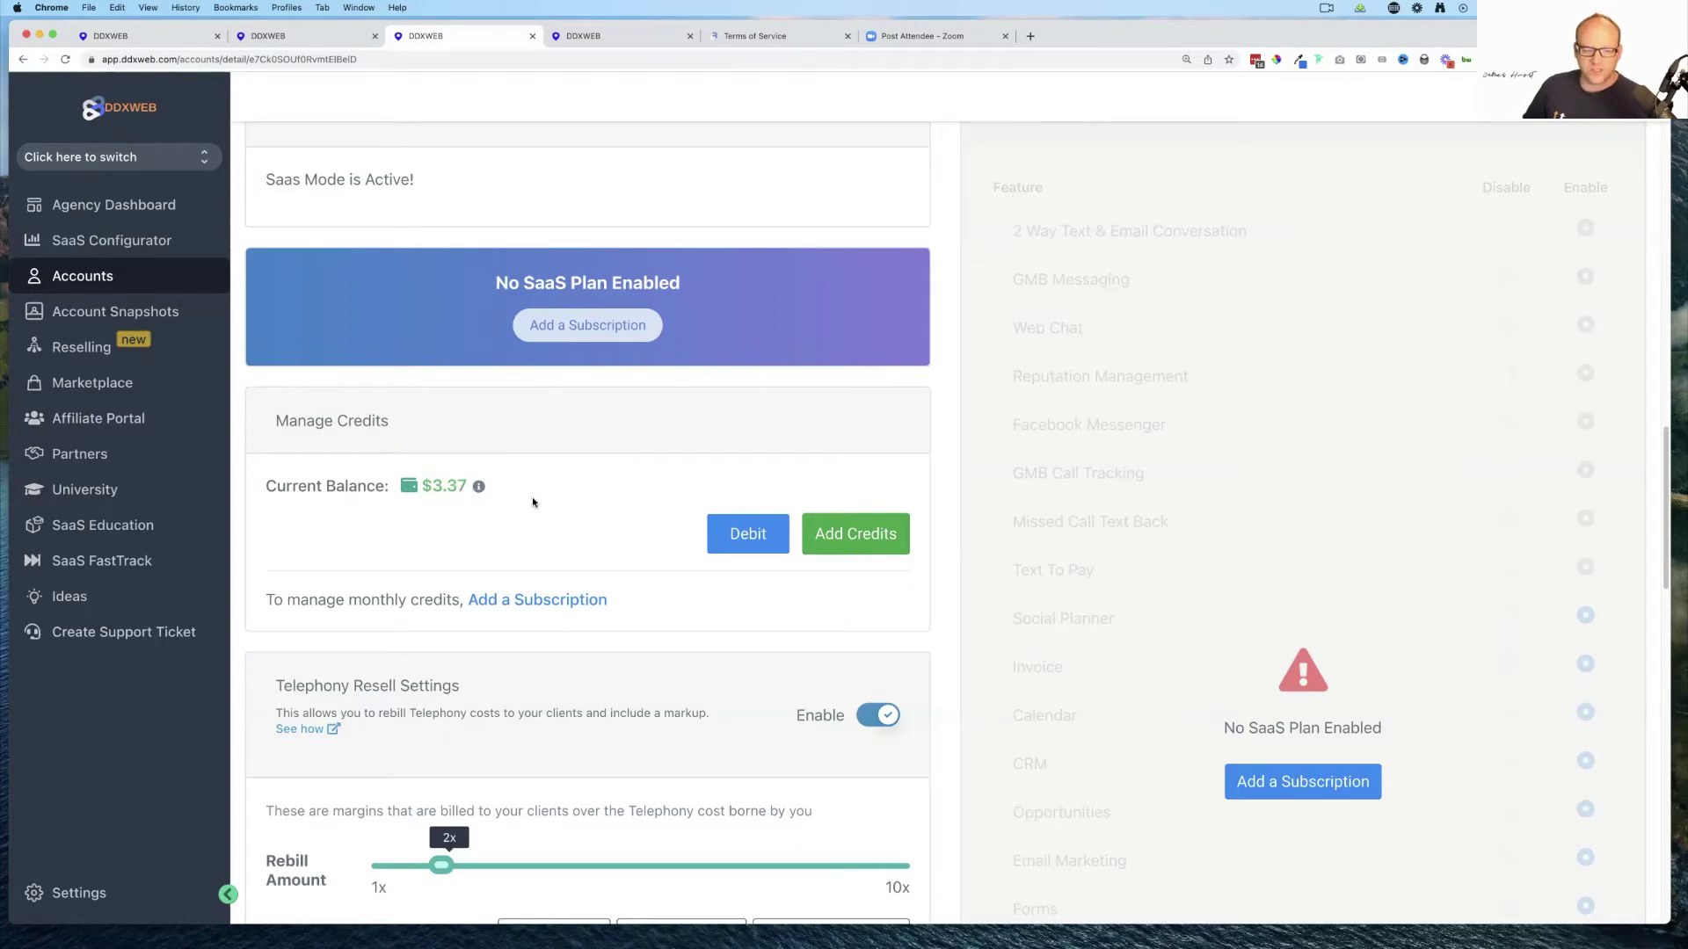
- Check the account's credit management area and view the form for adding complimentary wallet credits, closing it without an amount
scroll(532, 501, down, 3)
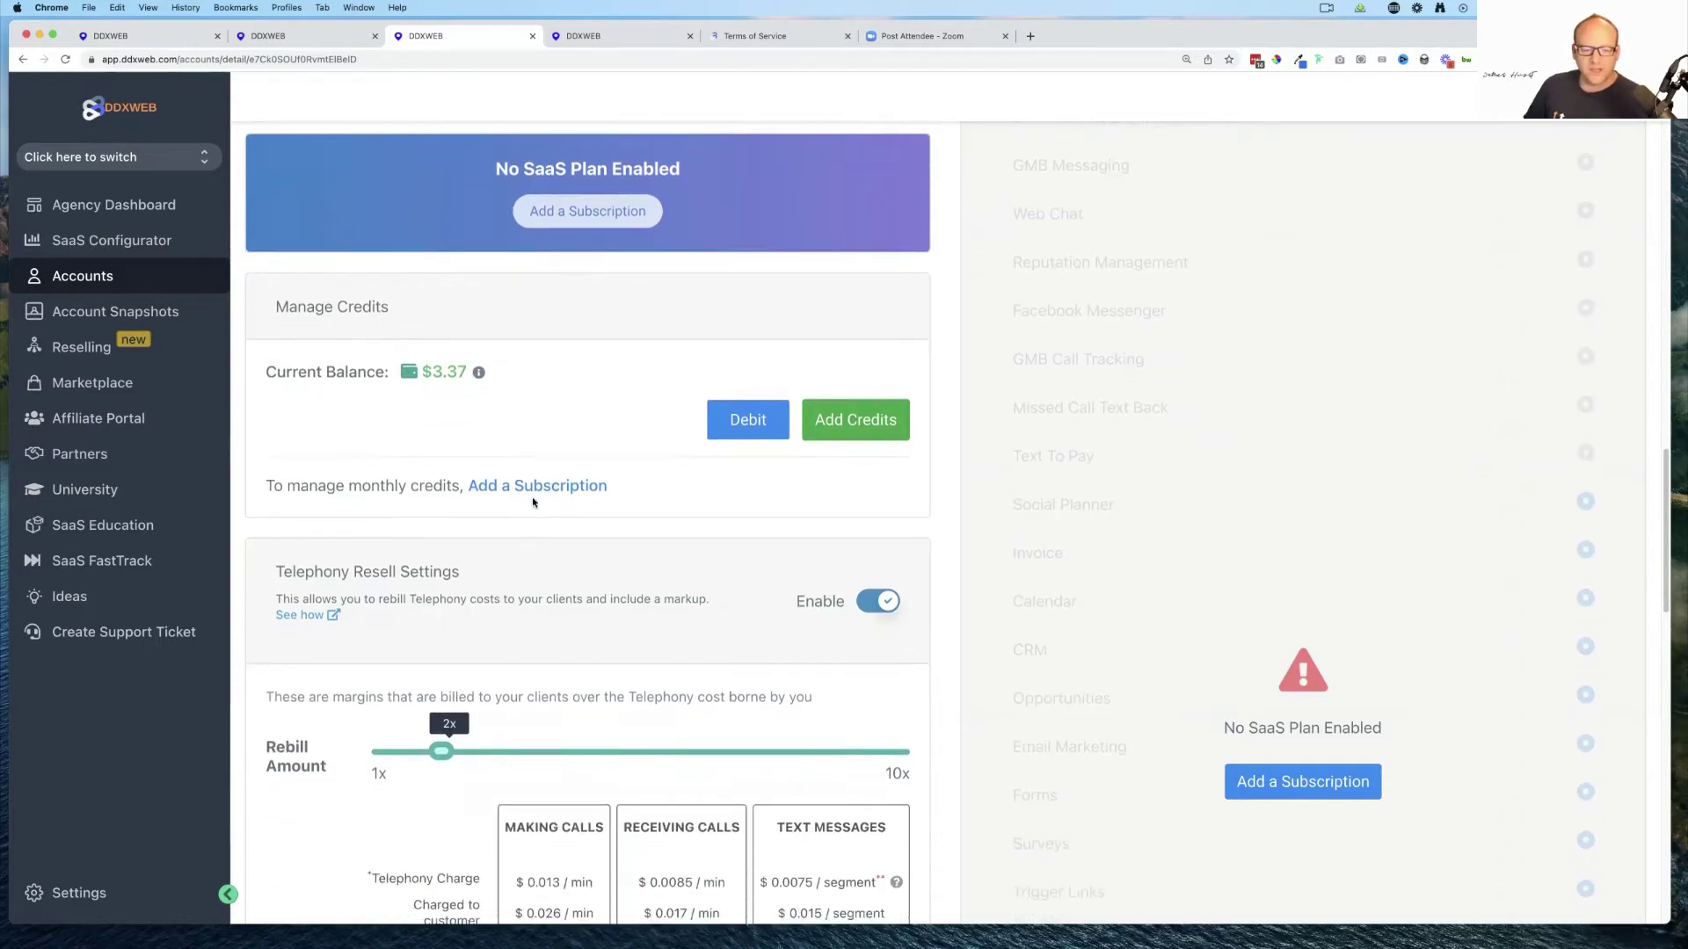
scroll(532, 502, up, 3)
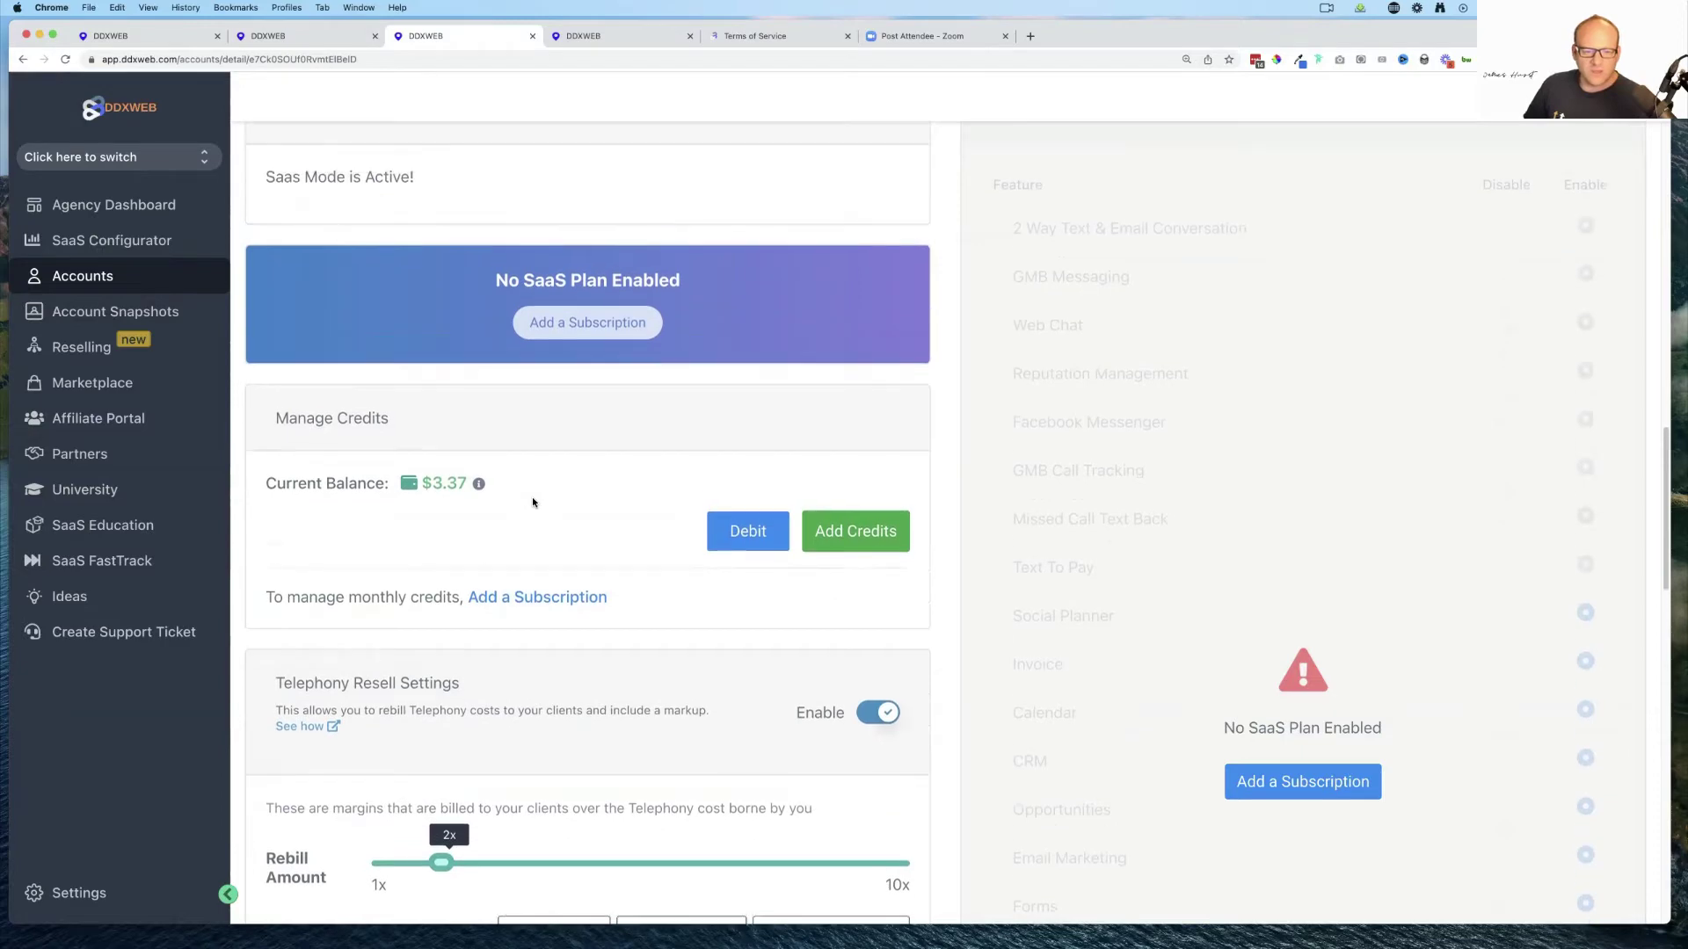
scroll(533, 502, up, 1)
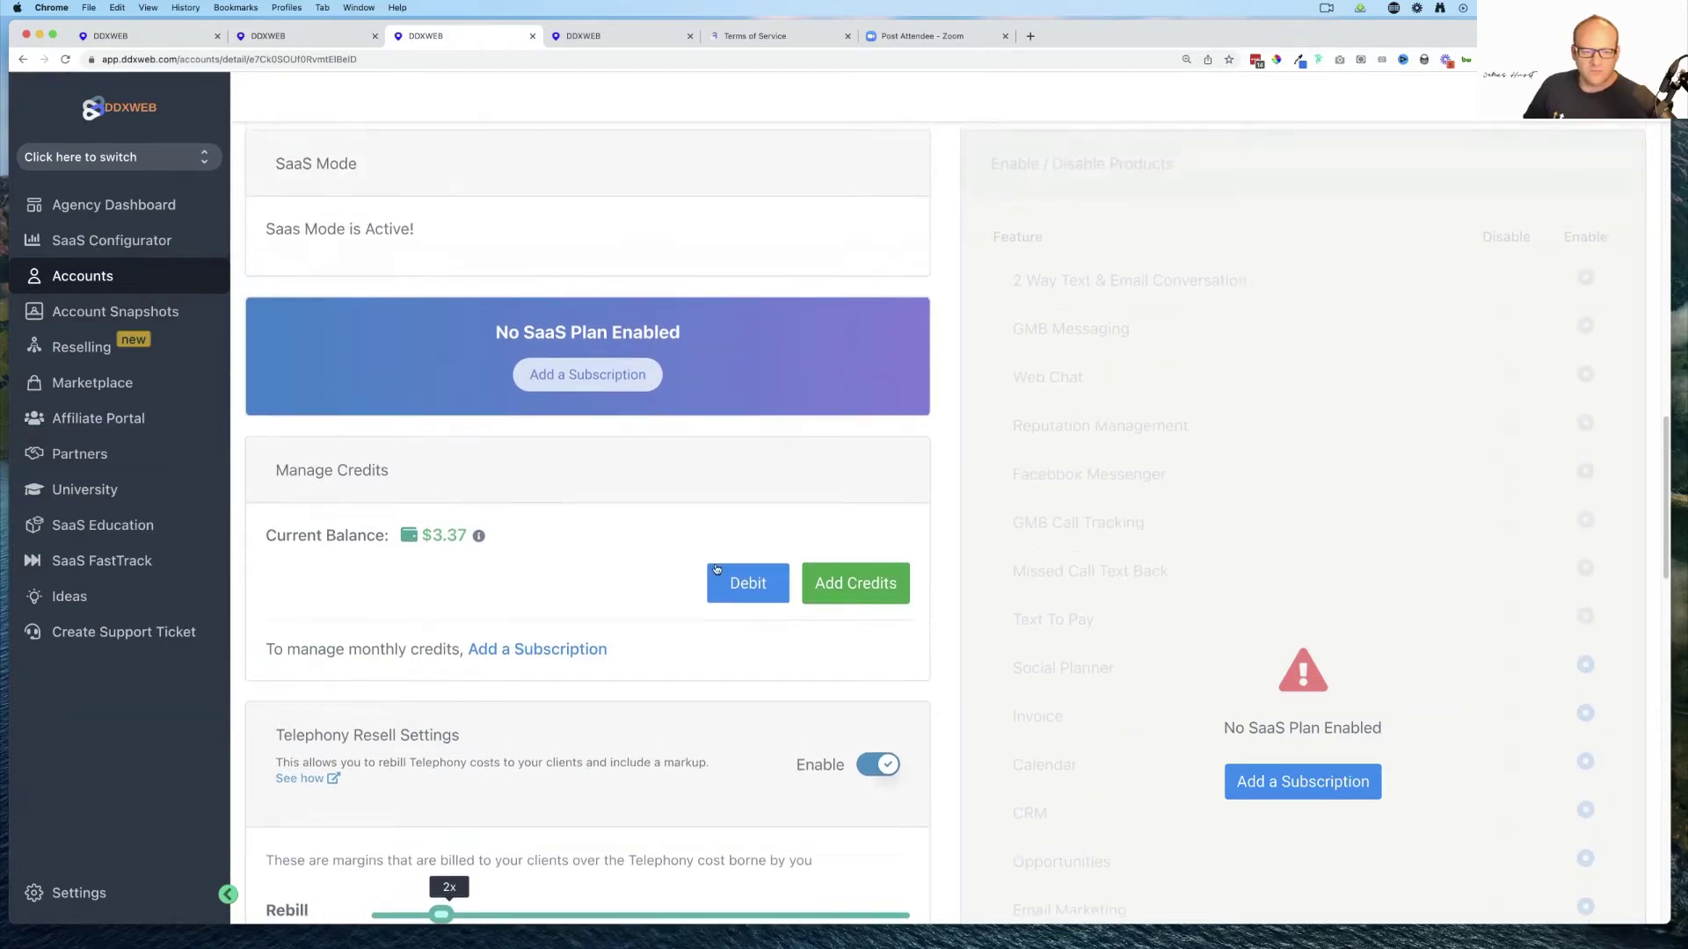
click(864, 591)
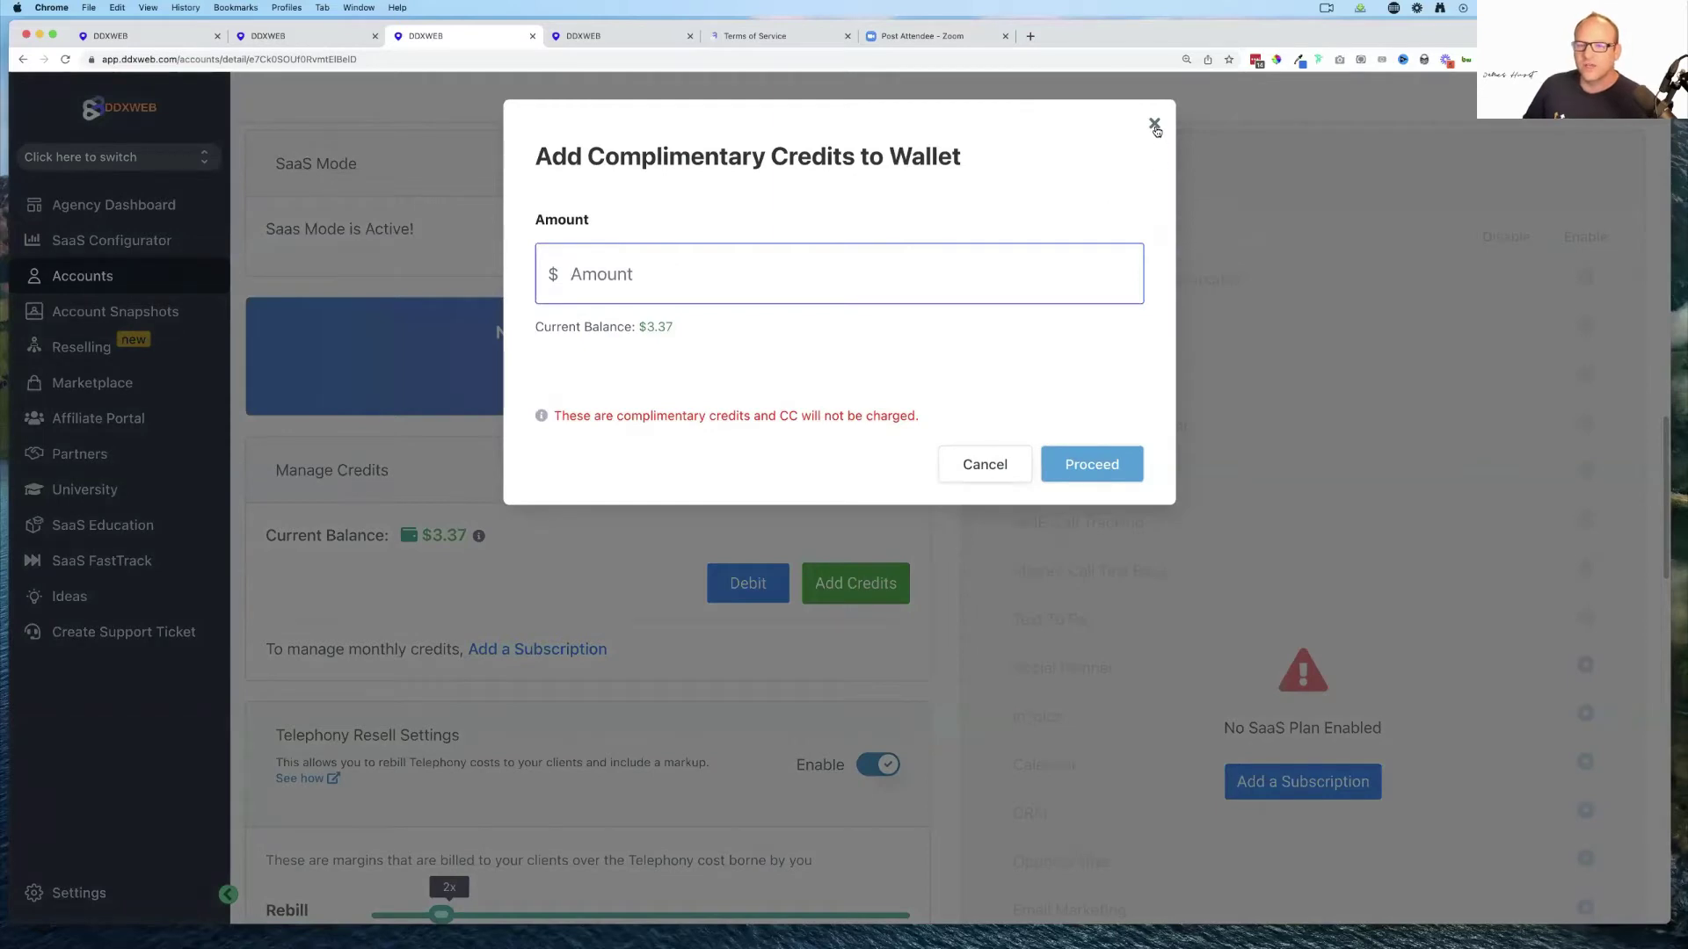
click(793, 601)
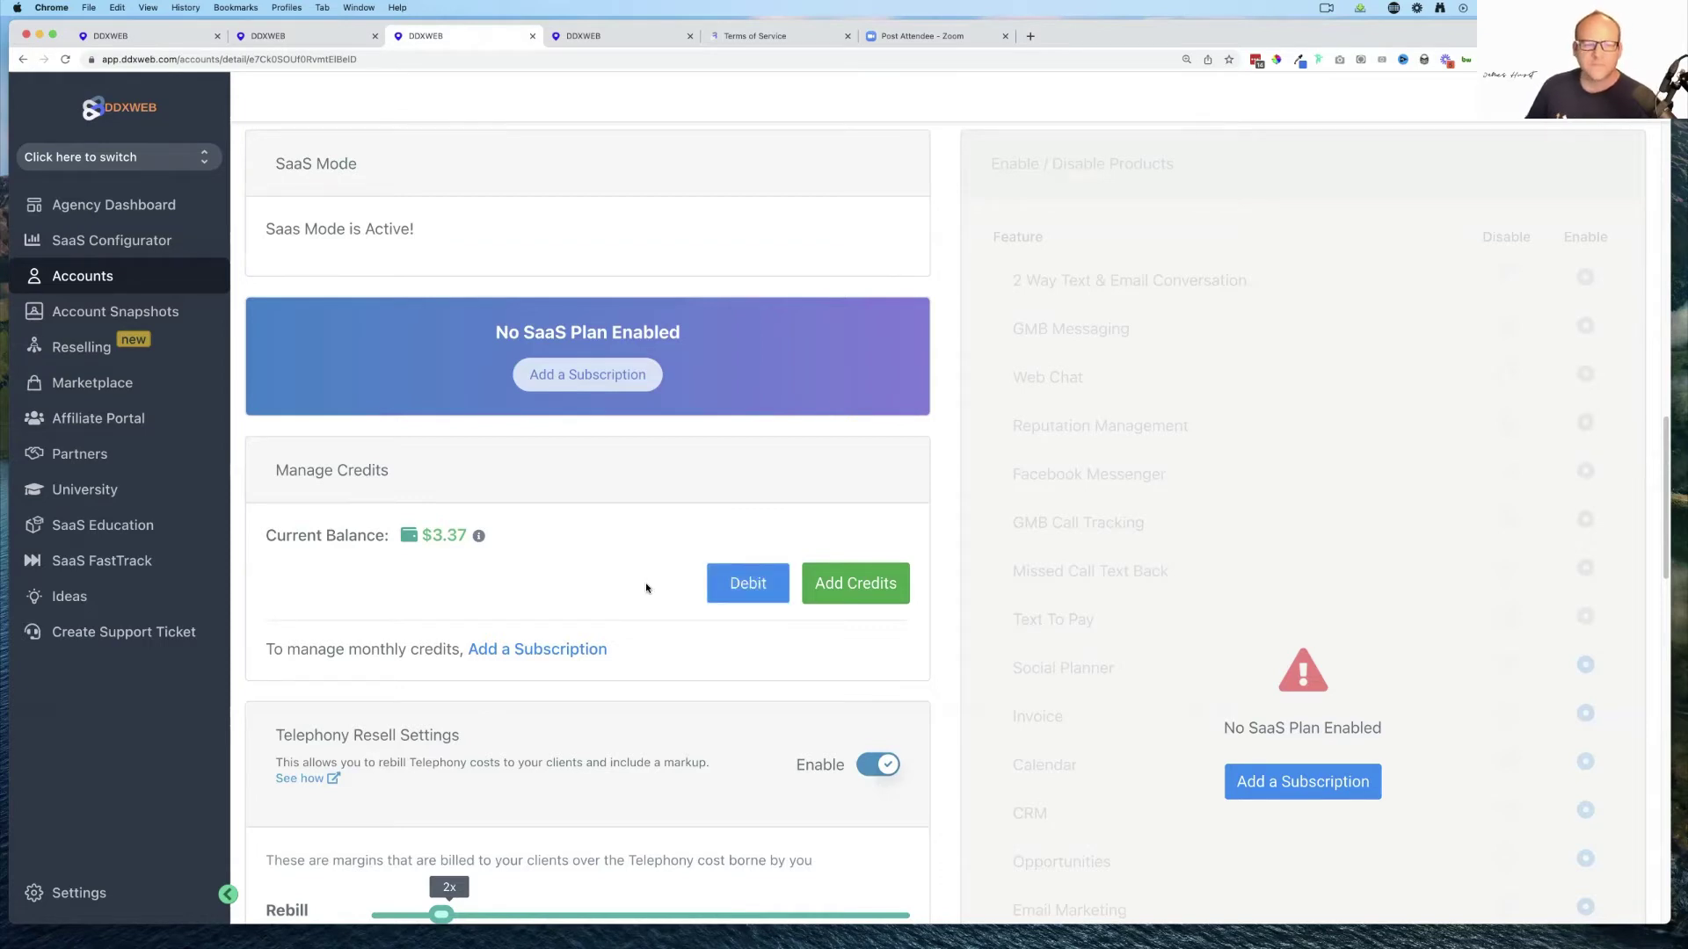
- Look over the account's details page, from the SaaS mode section up through the Yext resell offer to the account details and active services
scroll(646, 588, up, 1)
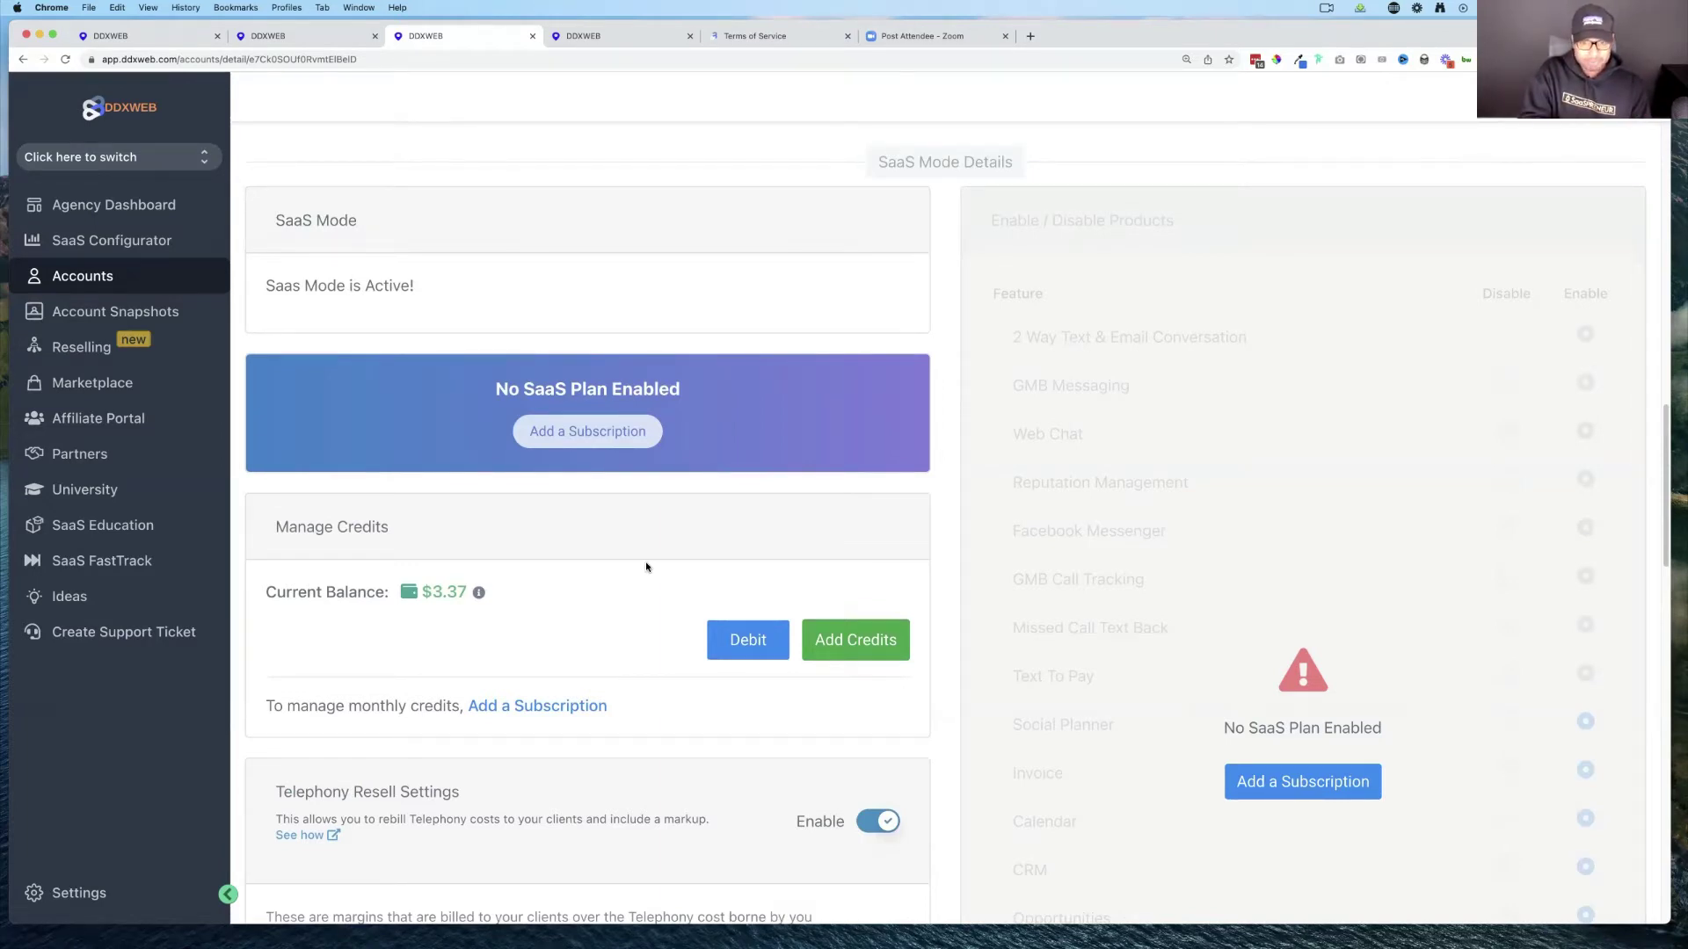
scroll(1380, 560, up, 1)
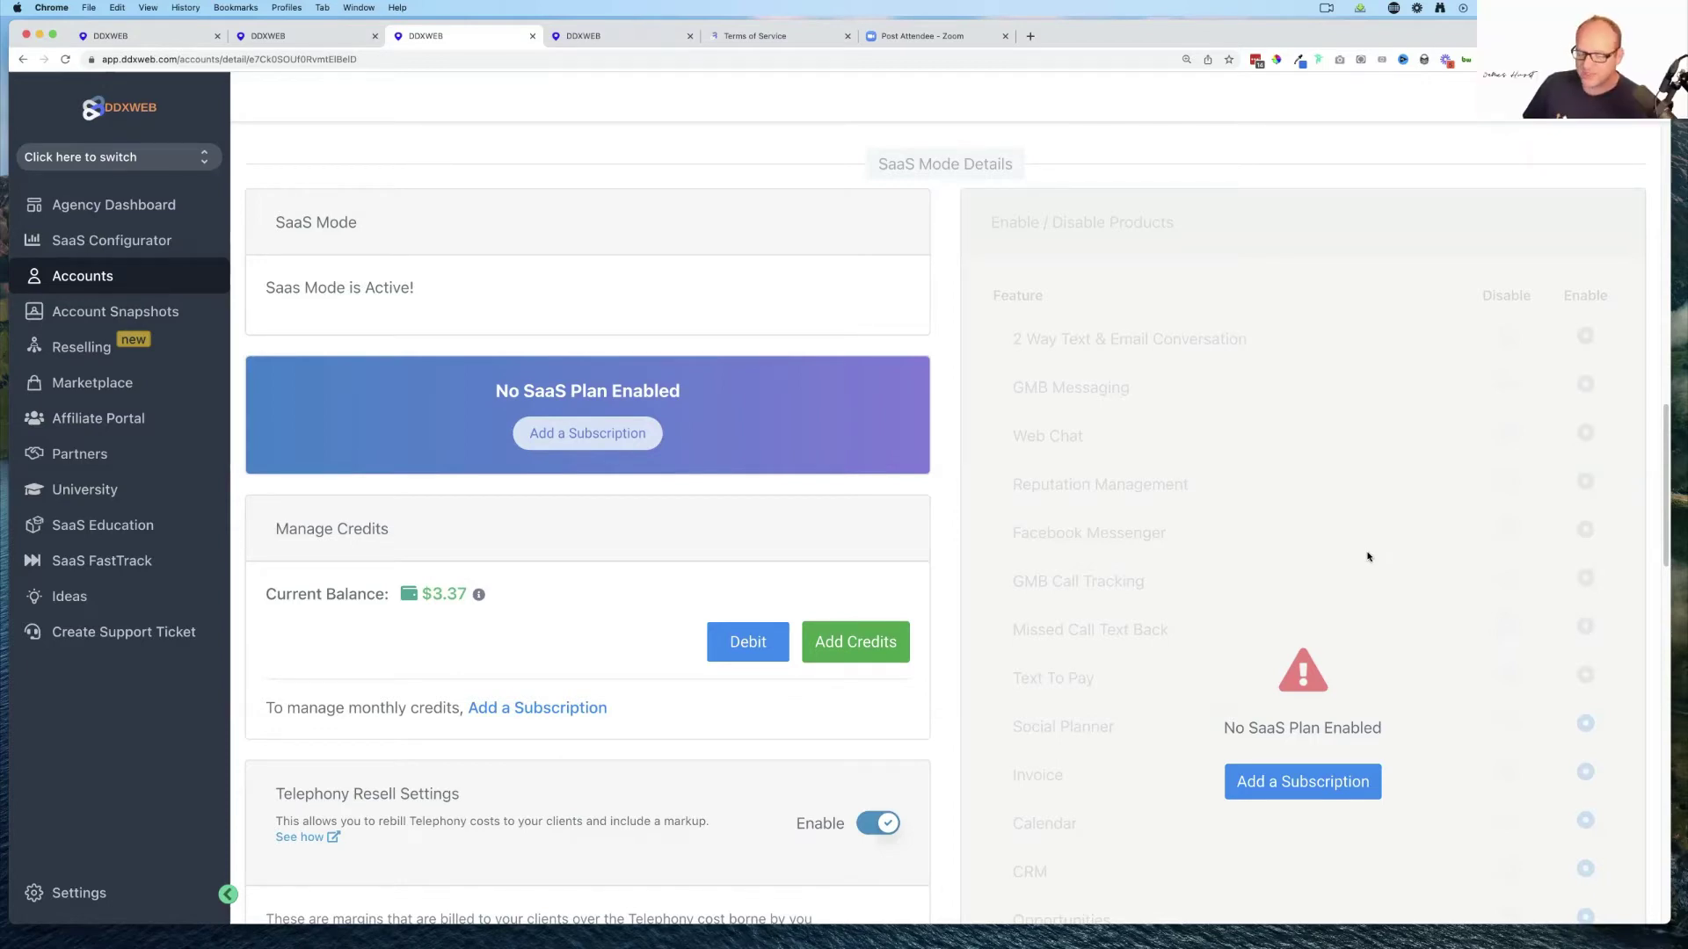
scroll(1367, 556, up, 2)
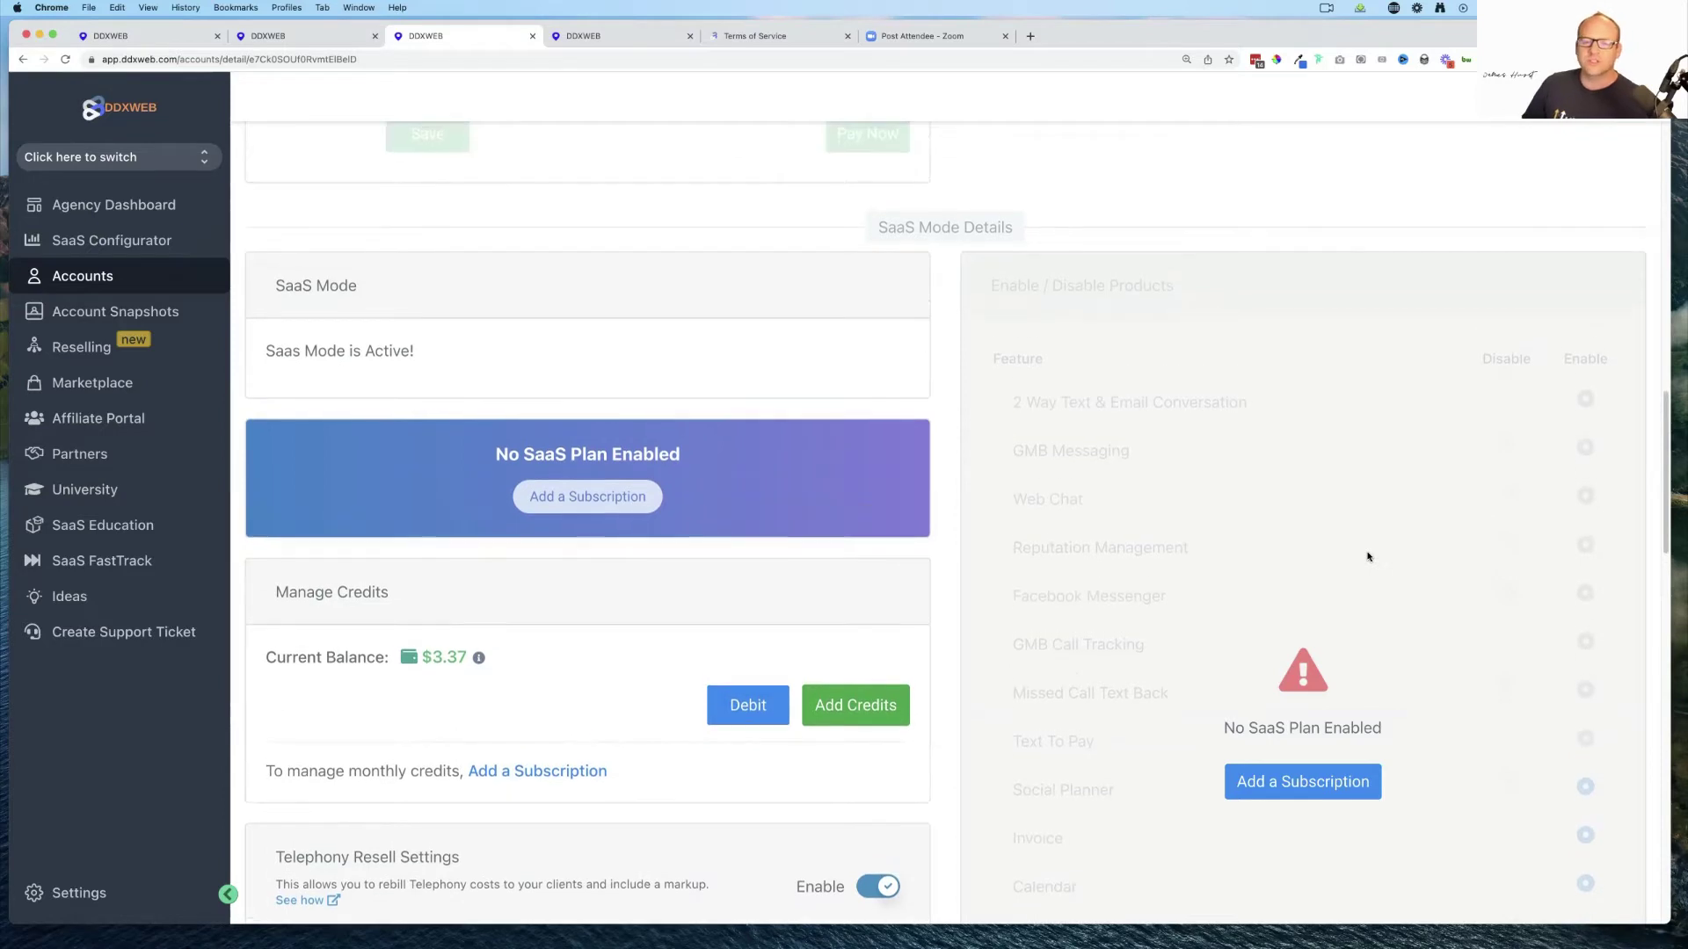
scroll(1367, 556, up, 2)
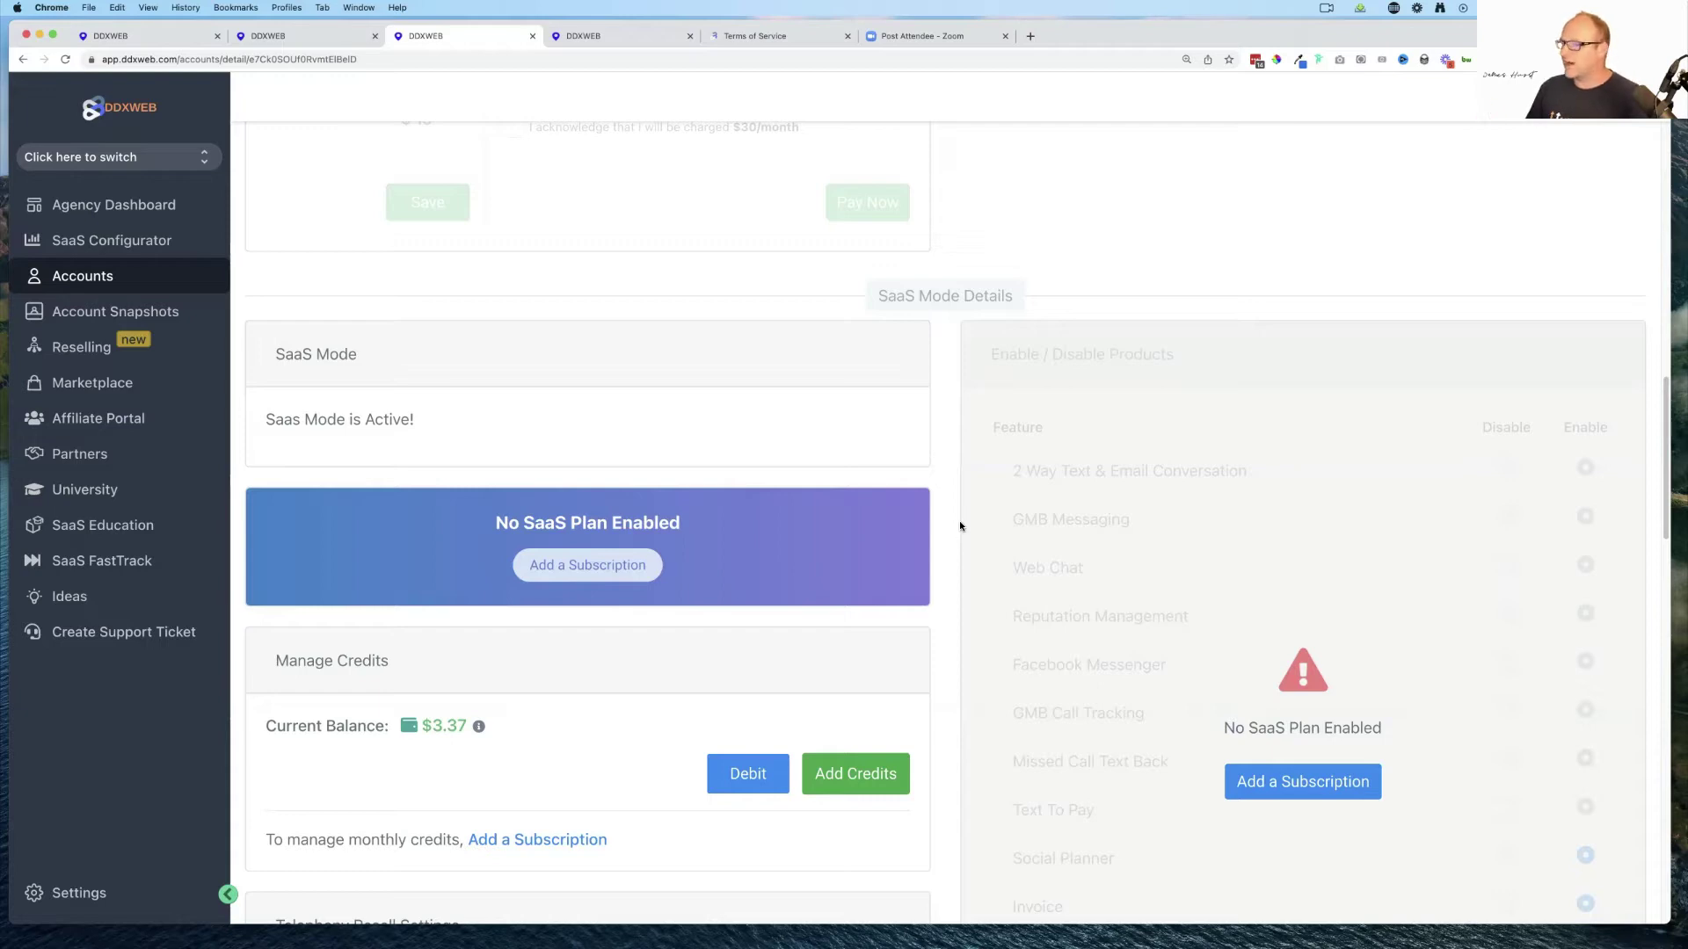
scroll(960, 525, up, 4)
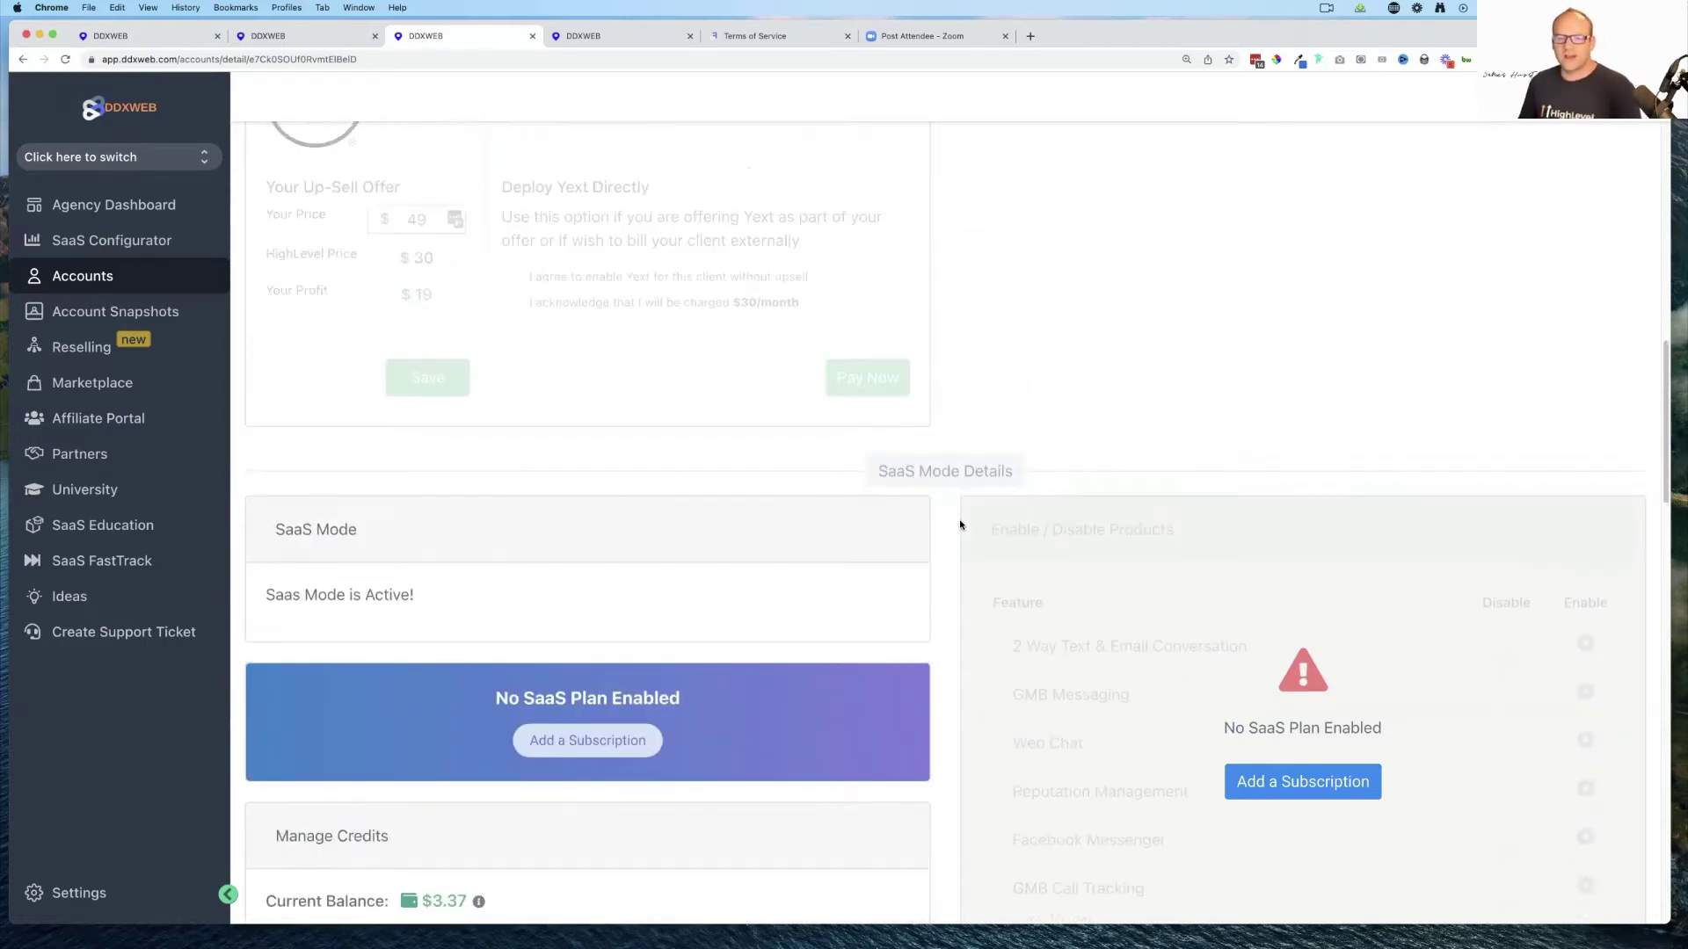
scroll(960, 525, up, 3)
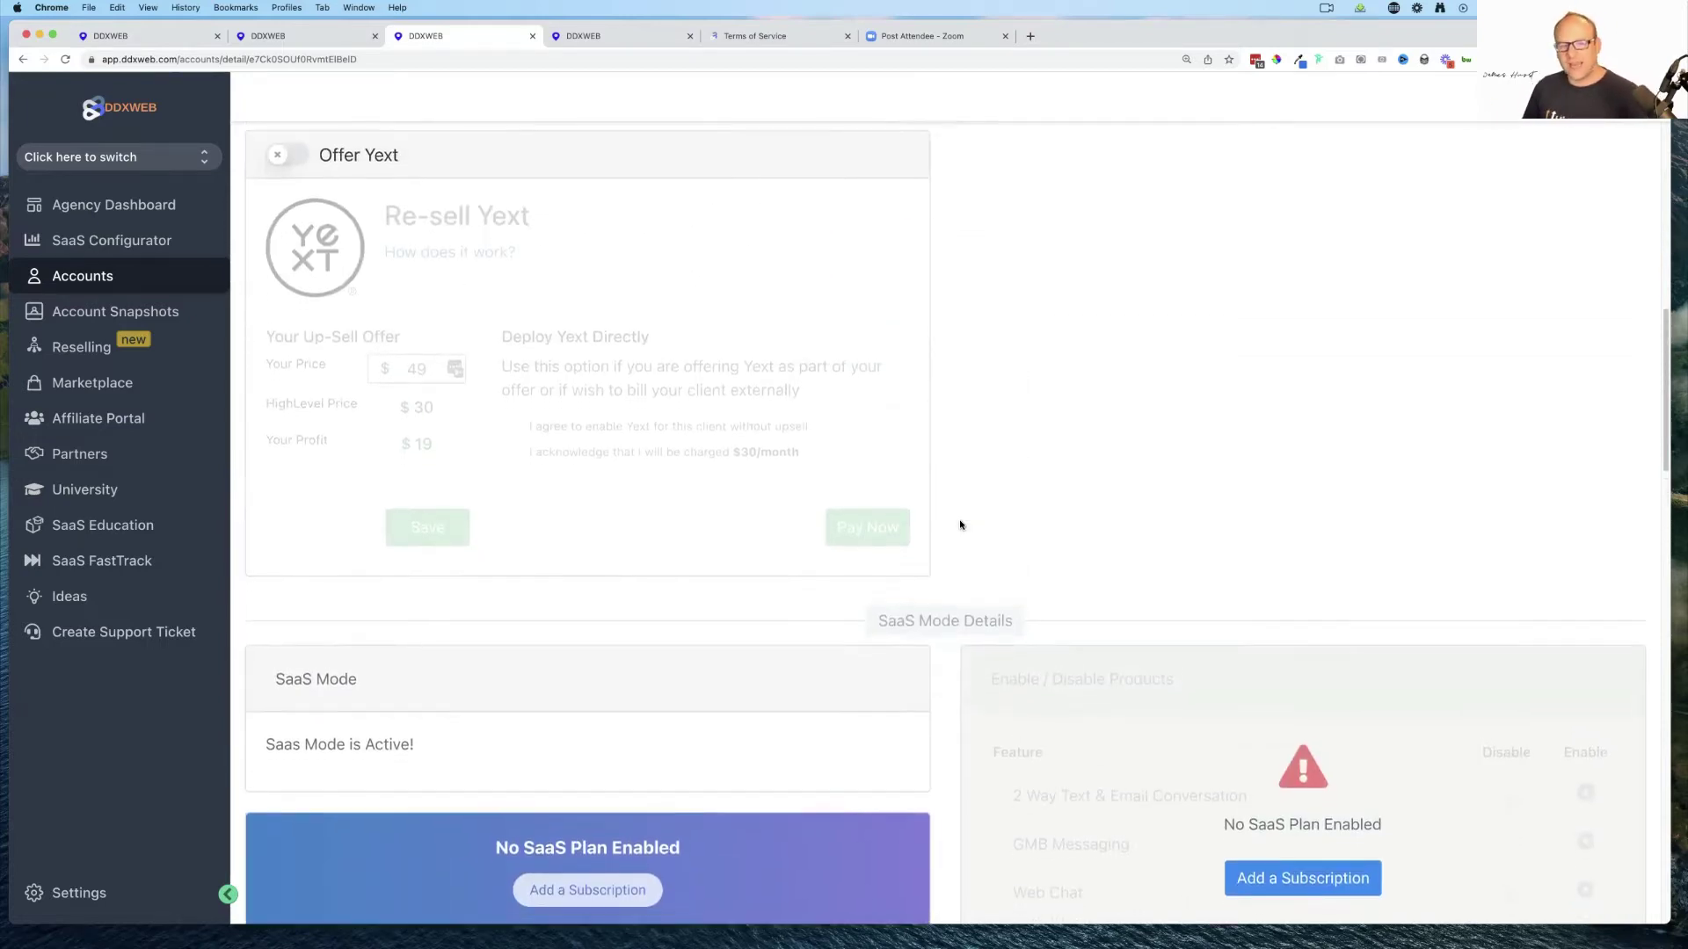
scroll(960, 526, down, 8)
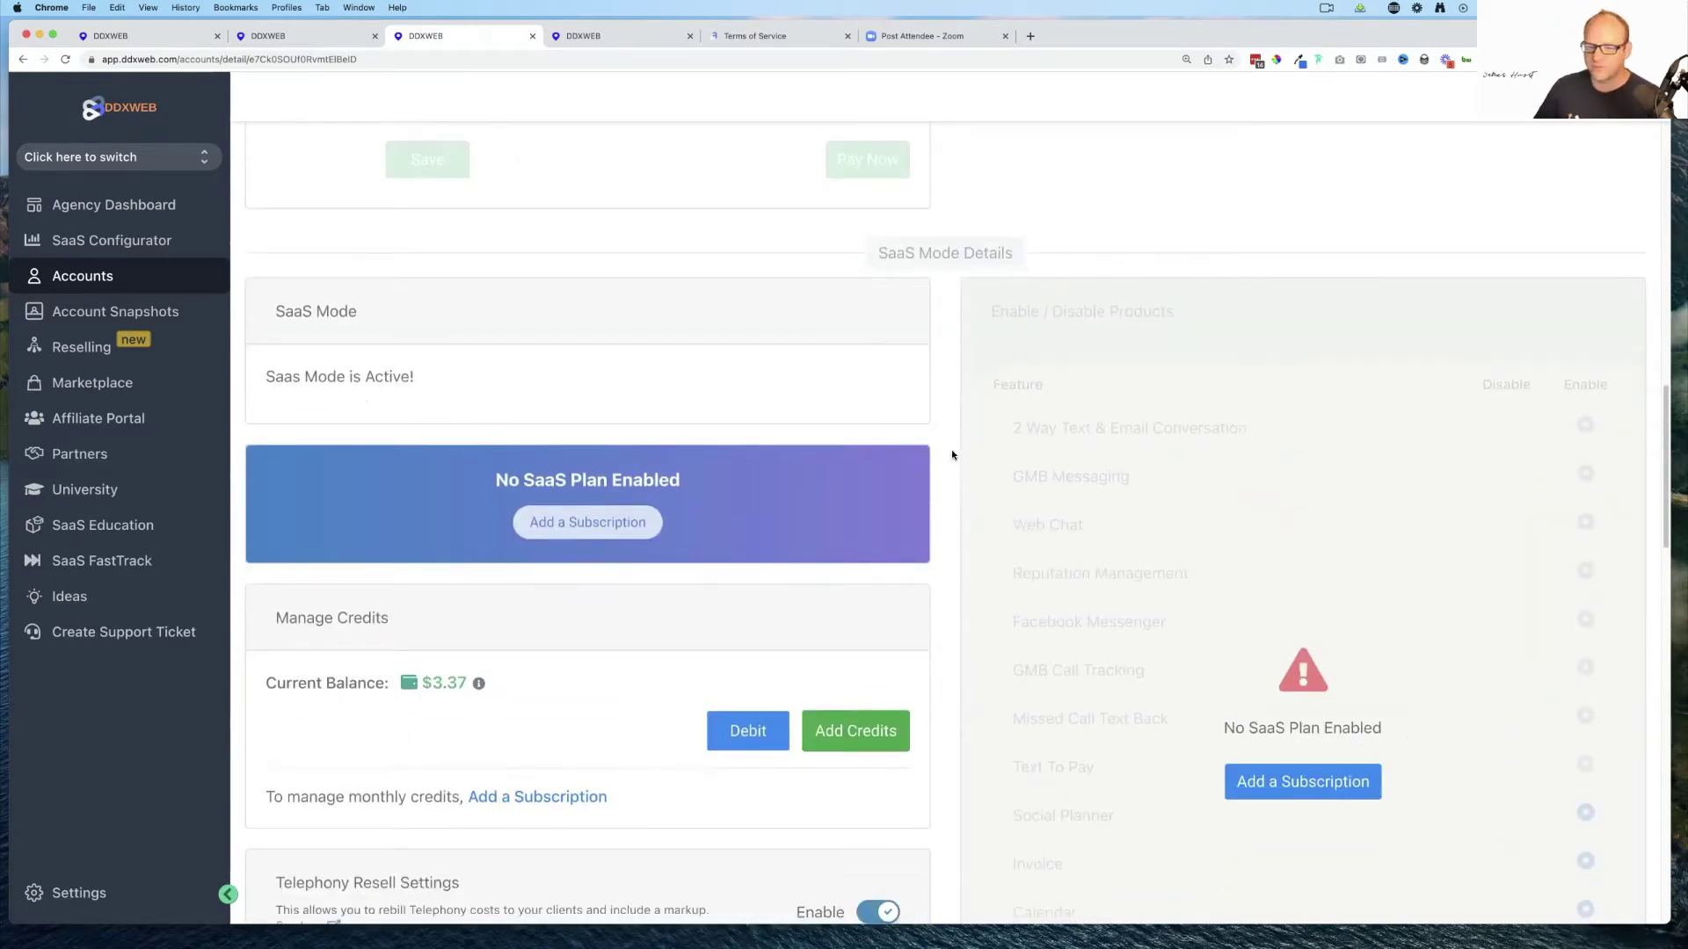
scroll(951, 455, up, 10)
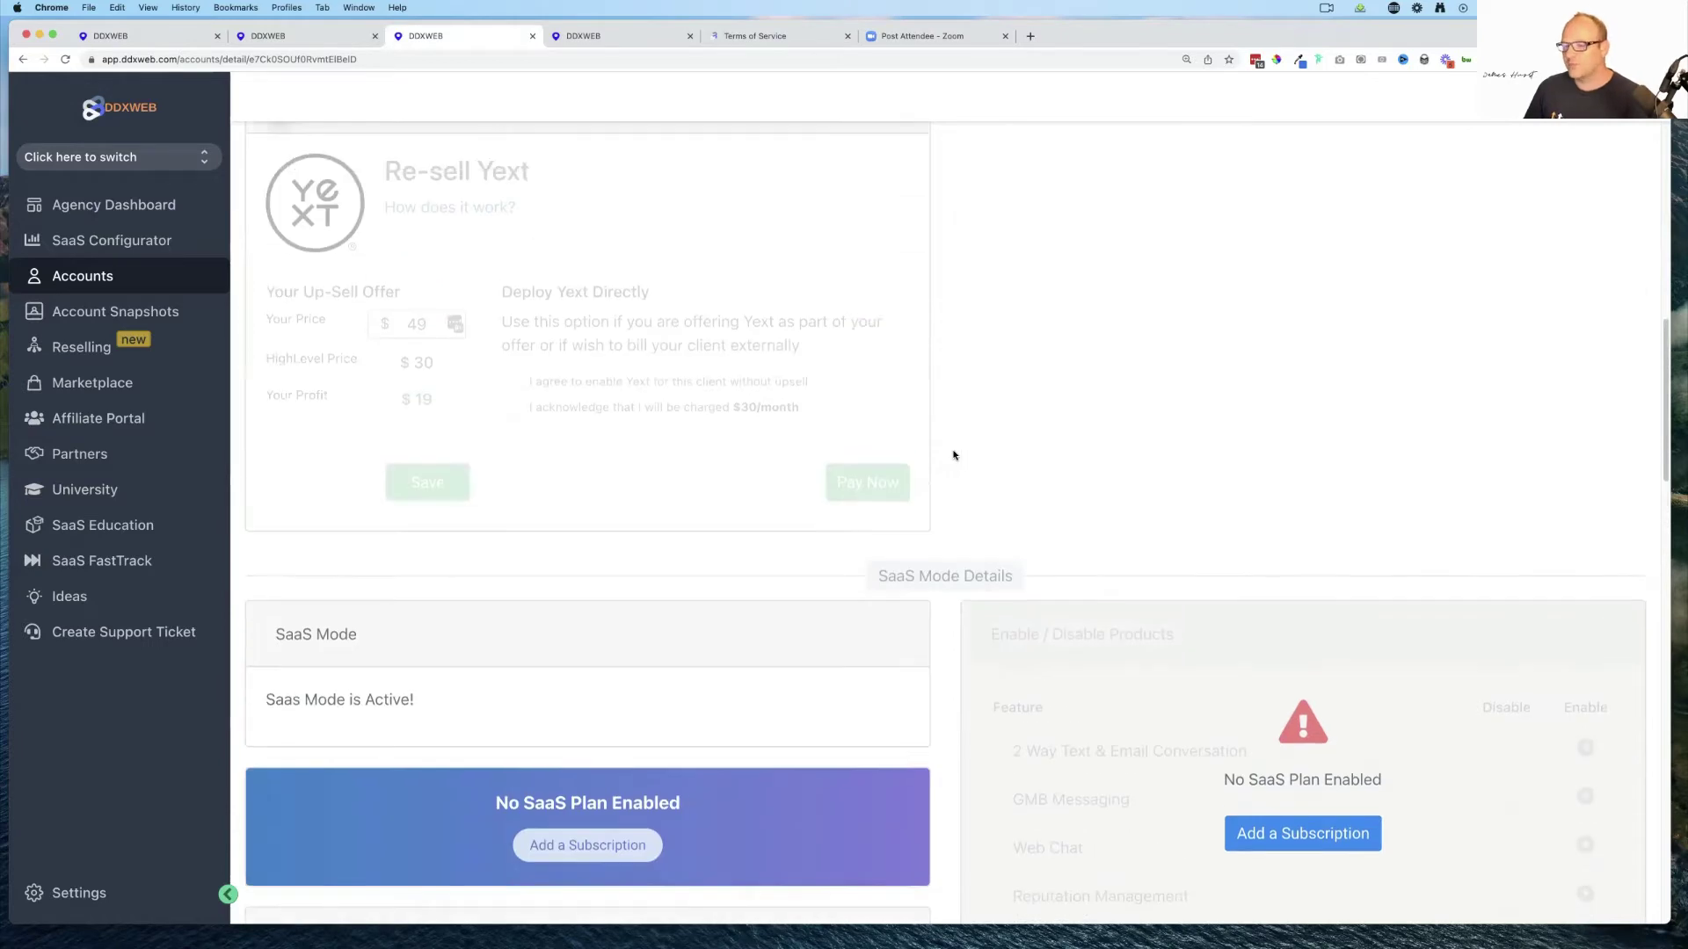
scroll(953, 452, up, 10)
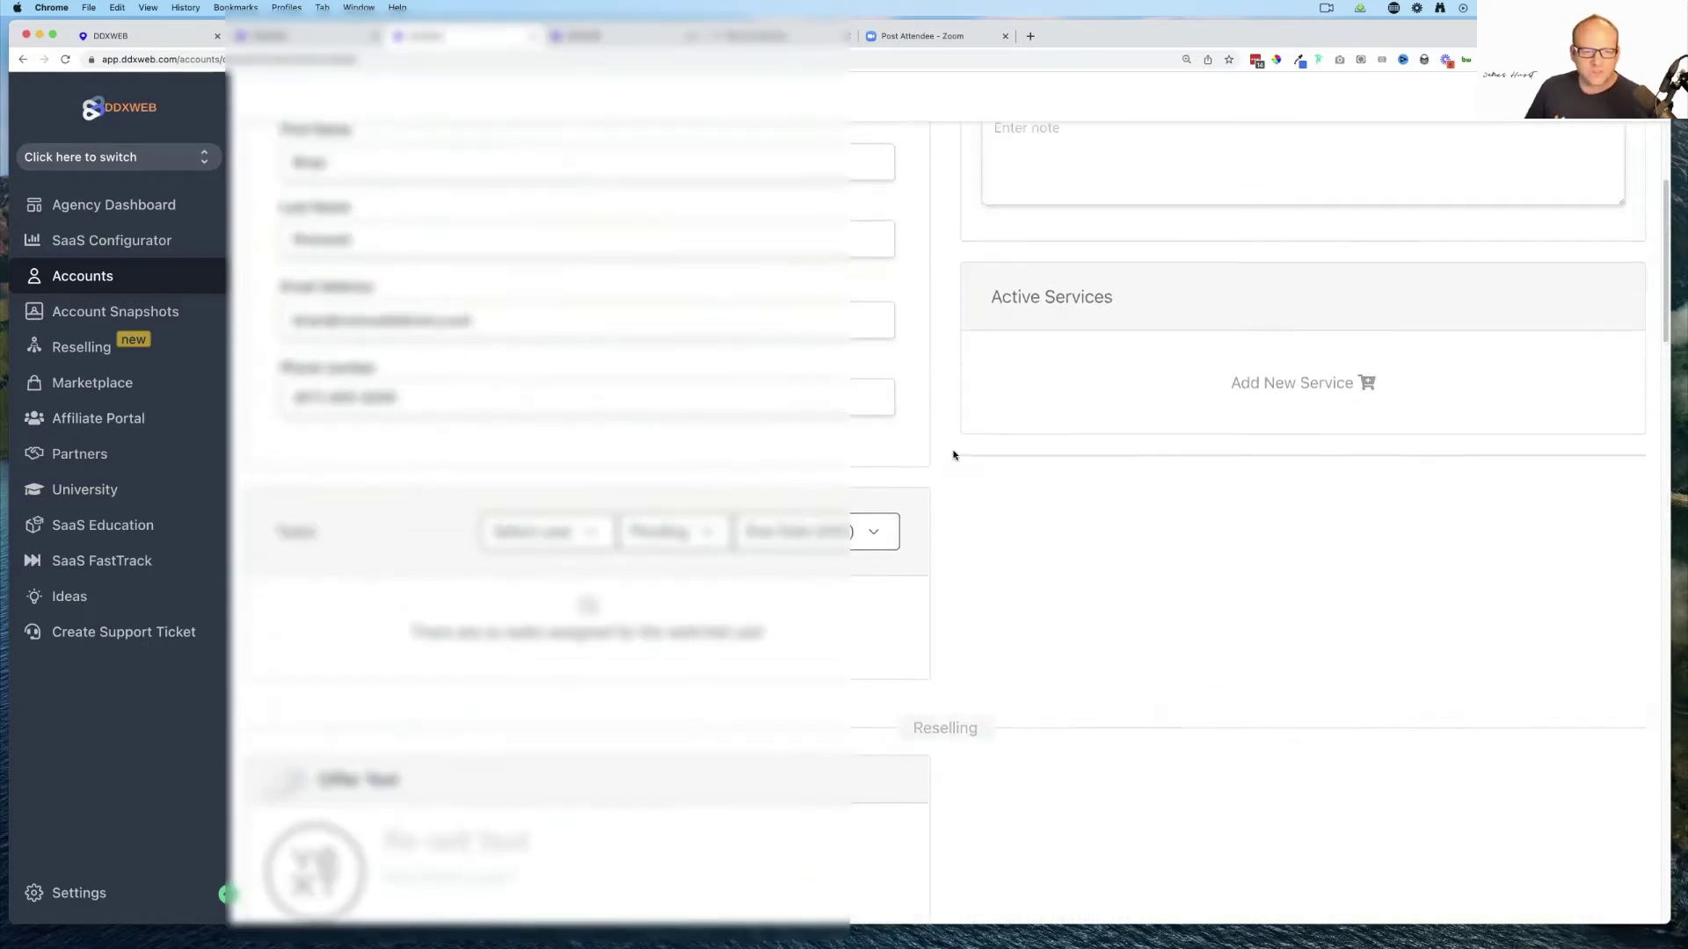
scroll(953, 455, up, 5)
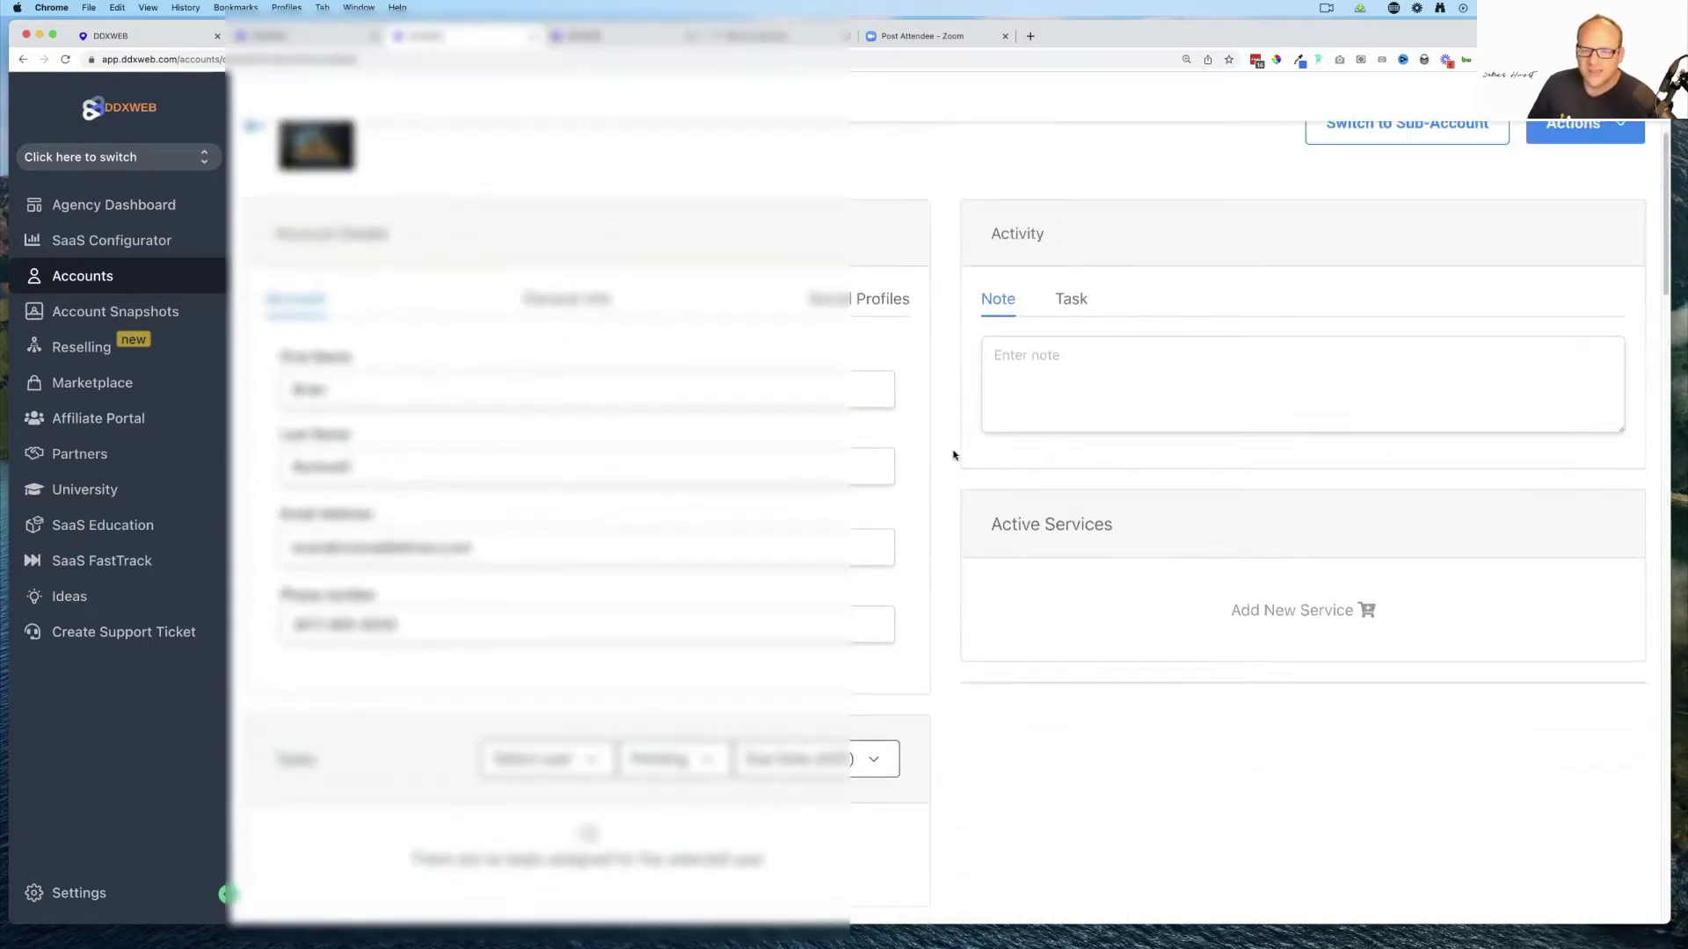
scroll(953, 454, down, 6)
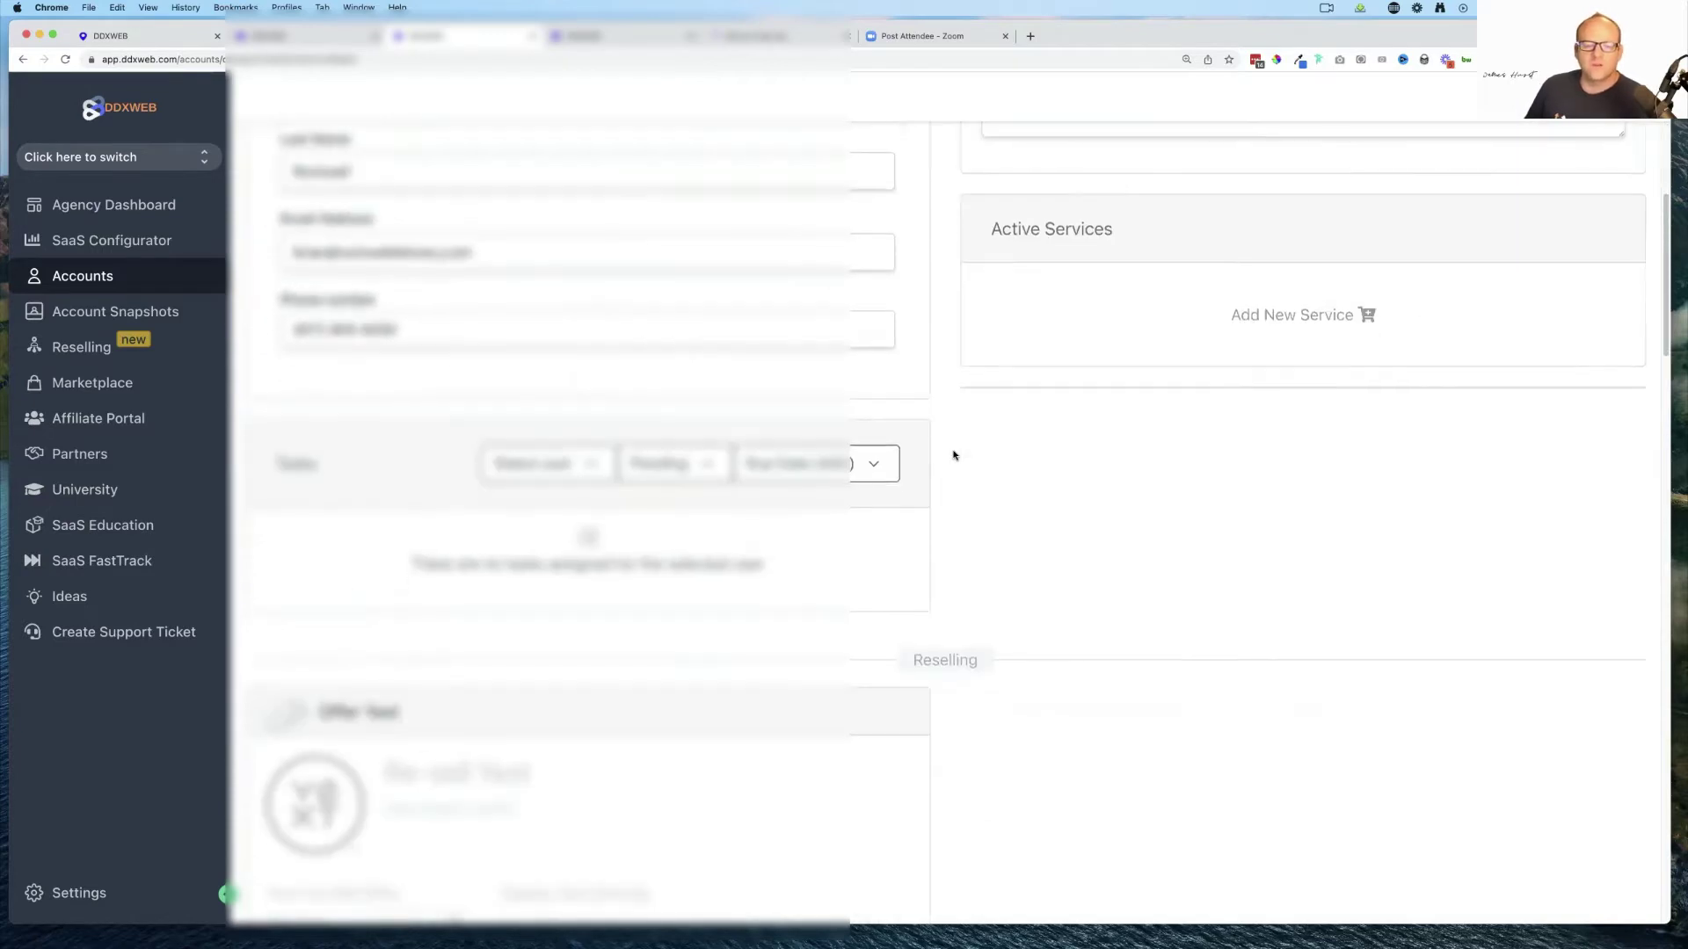
scroll(955, 455, up, 1)
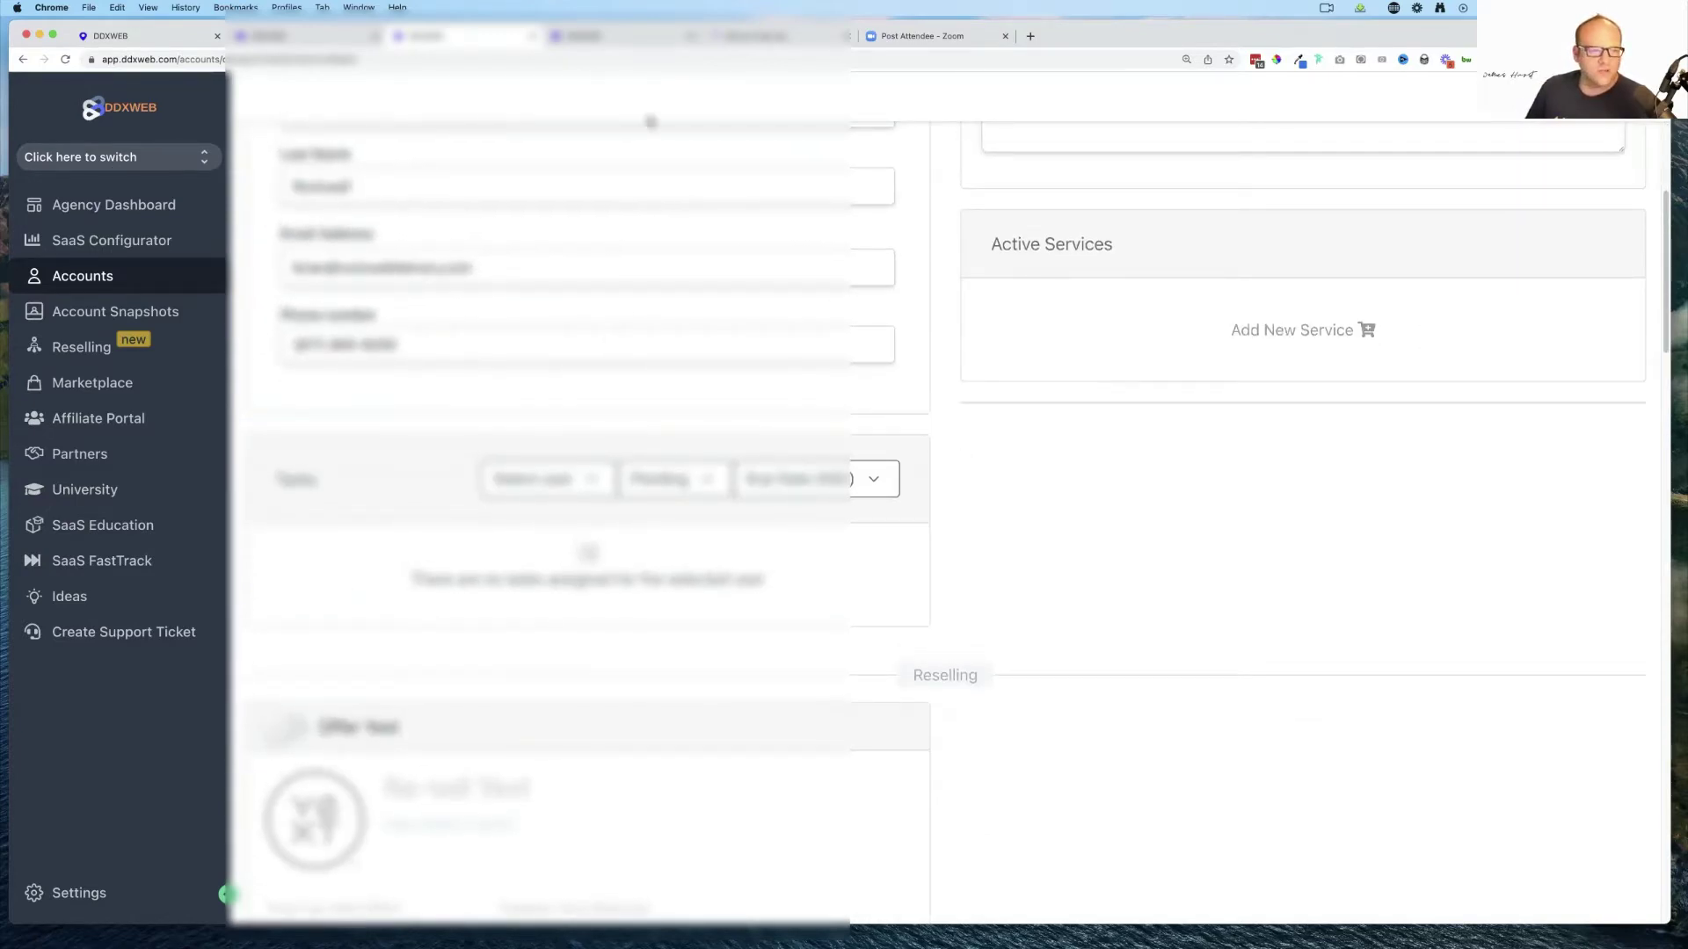
- Switch to the Rockwell Delivery sub-account's browser tab and return from its transactions list to the Company Billing overview with the credits section
click(635, 39)
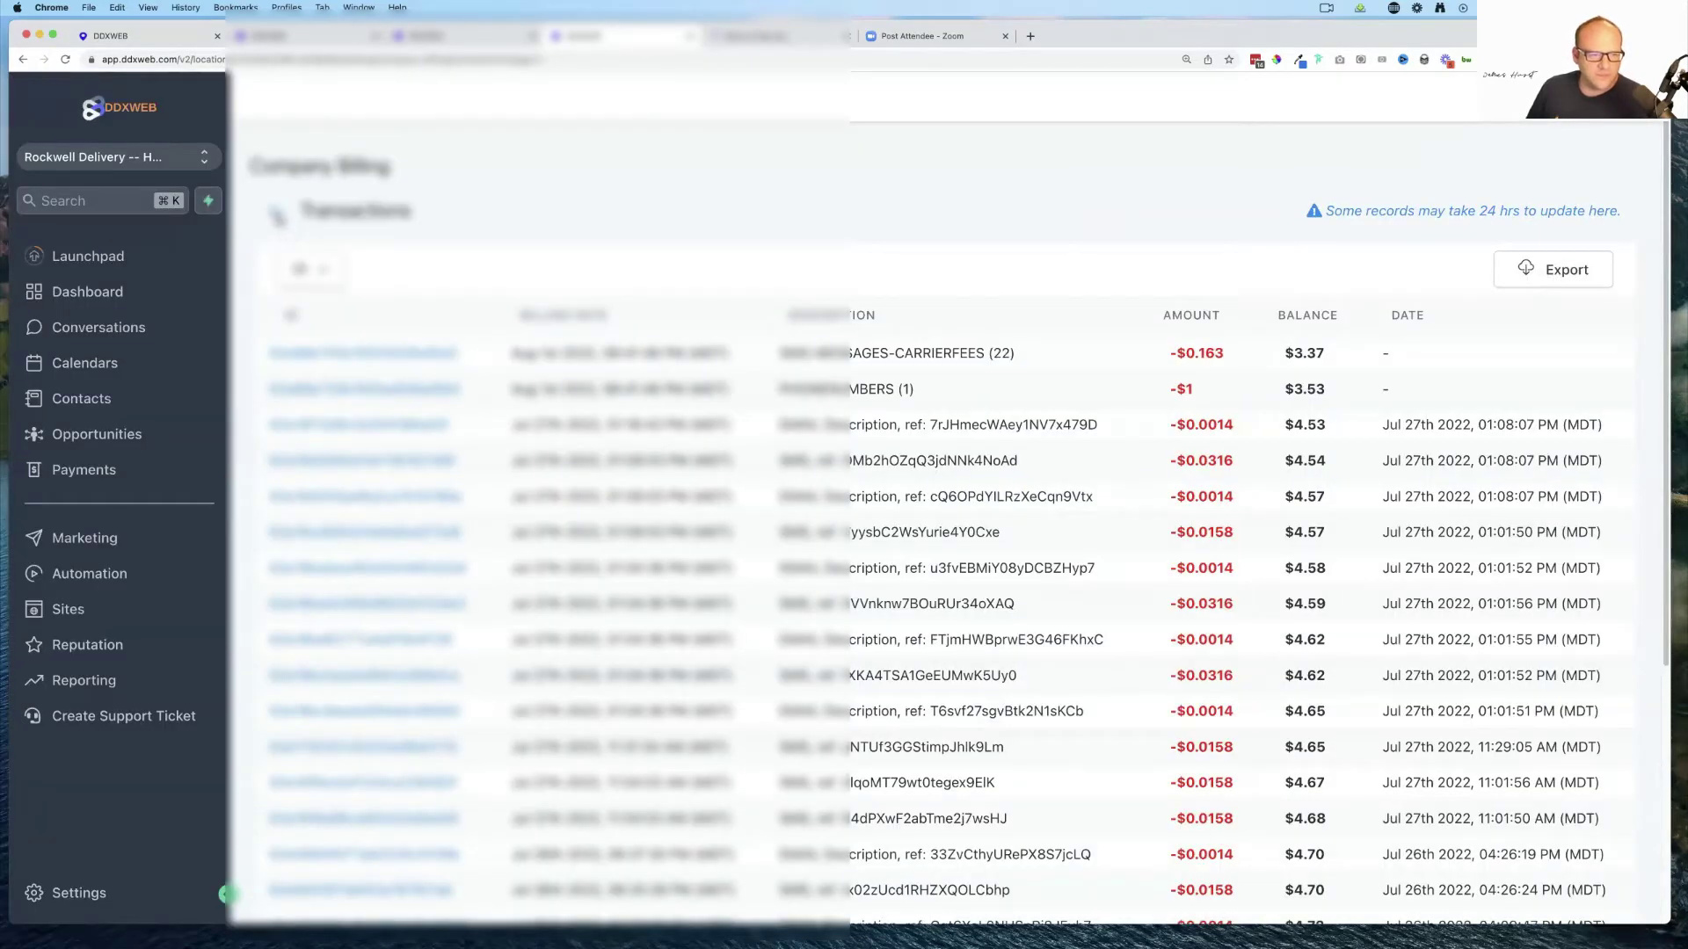
click(276, 215)
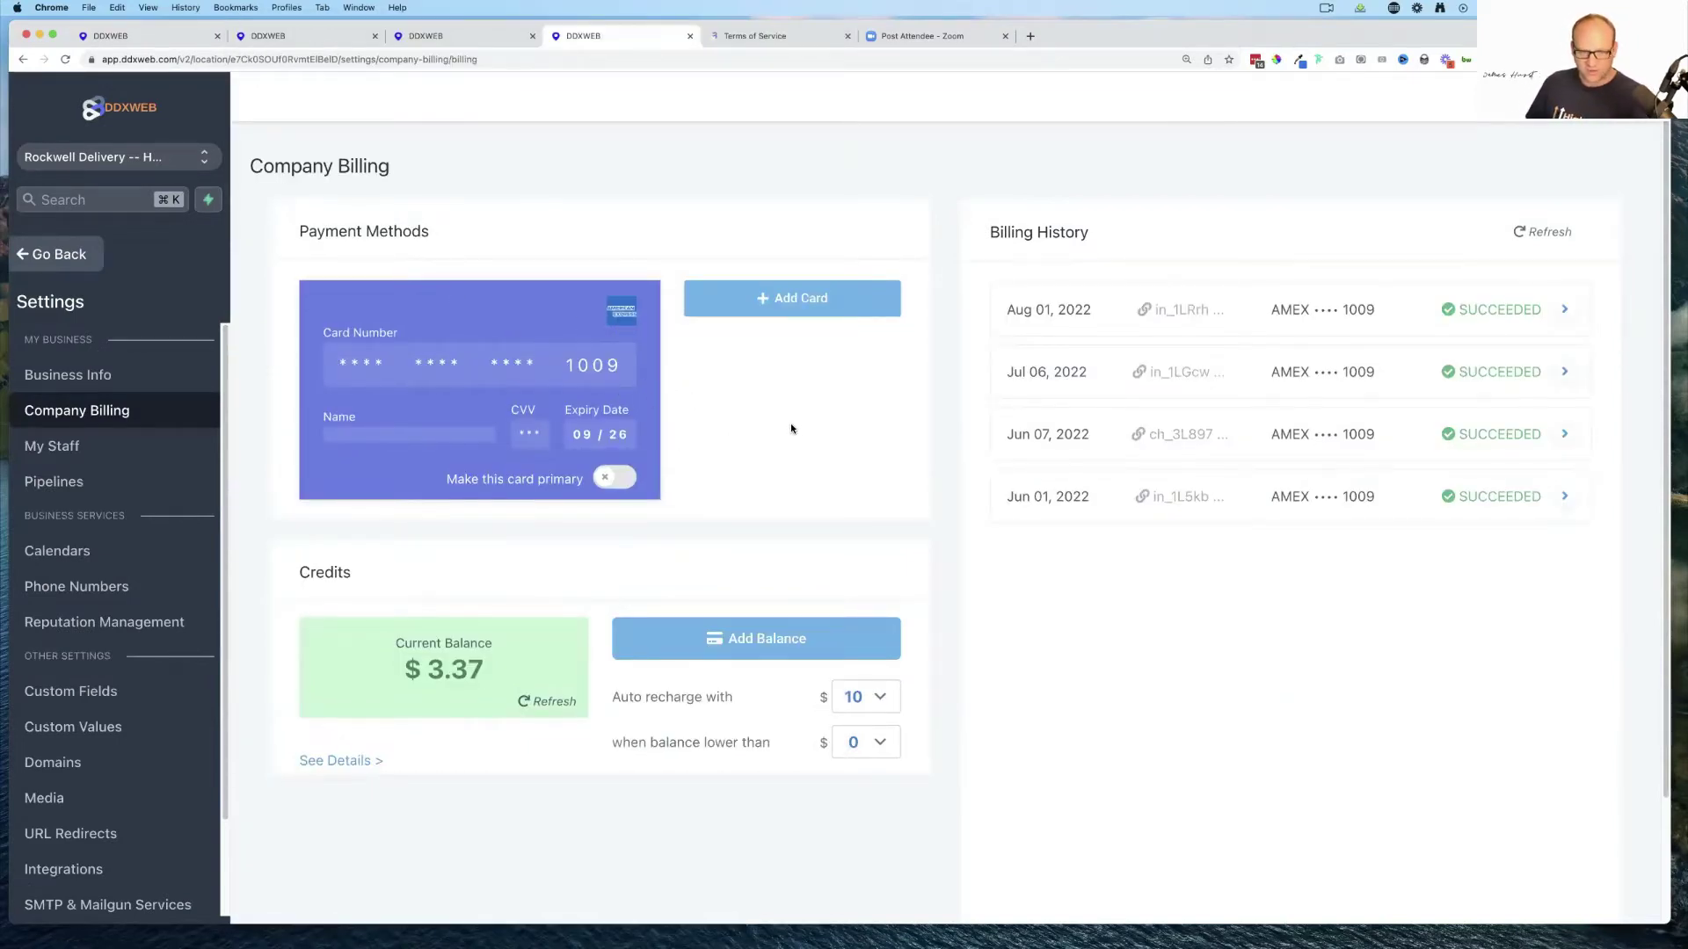
scroll(791, 428, down, 1)
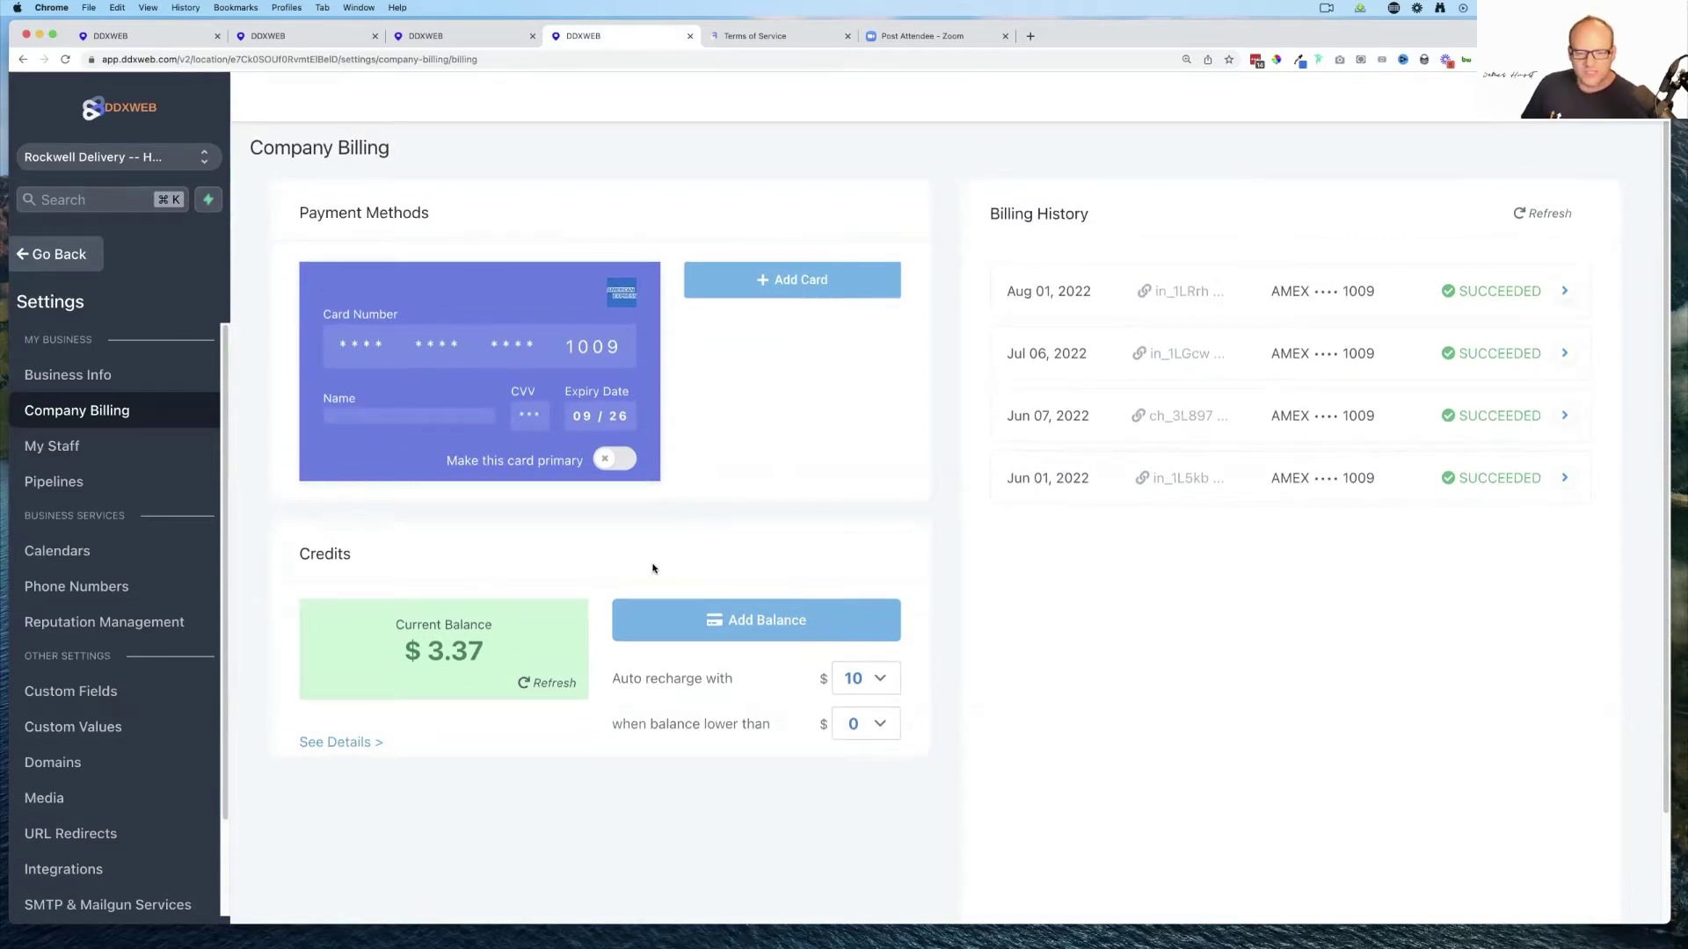
scroll(798, 483, down, 2)
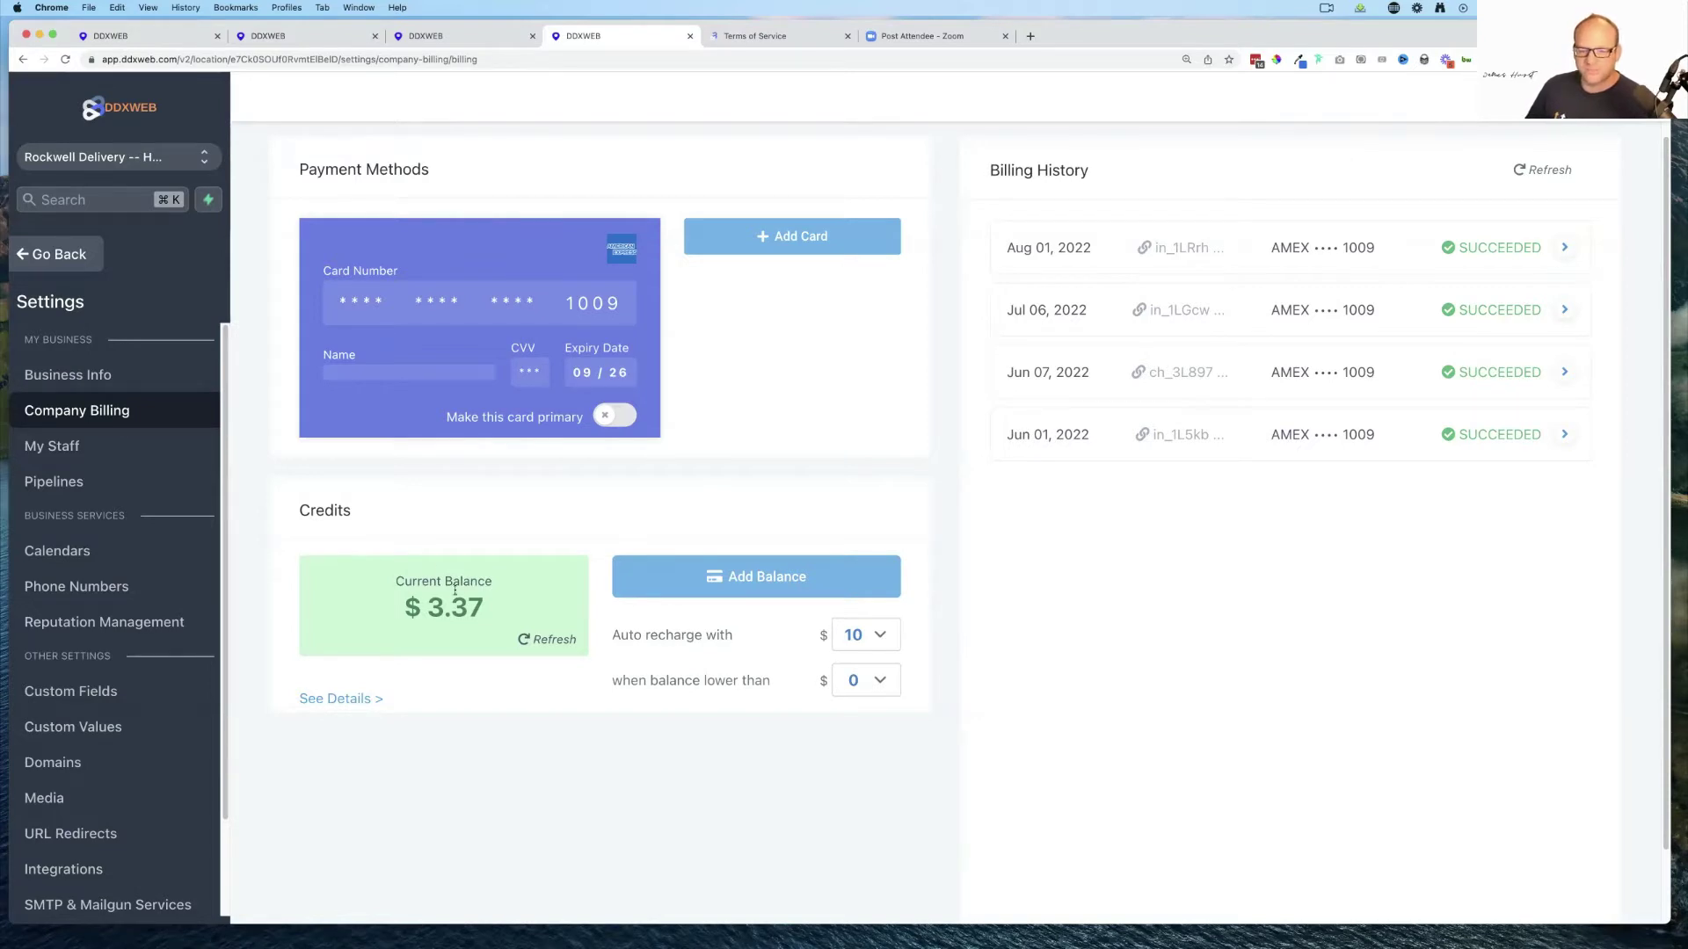
- Review the available auto-recharge amounts and low-balance thresholds in the sub-account's credits section without changing either setting
click(877, 640)
click(877, 640)
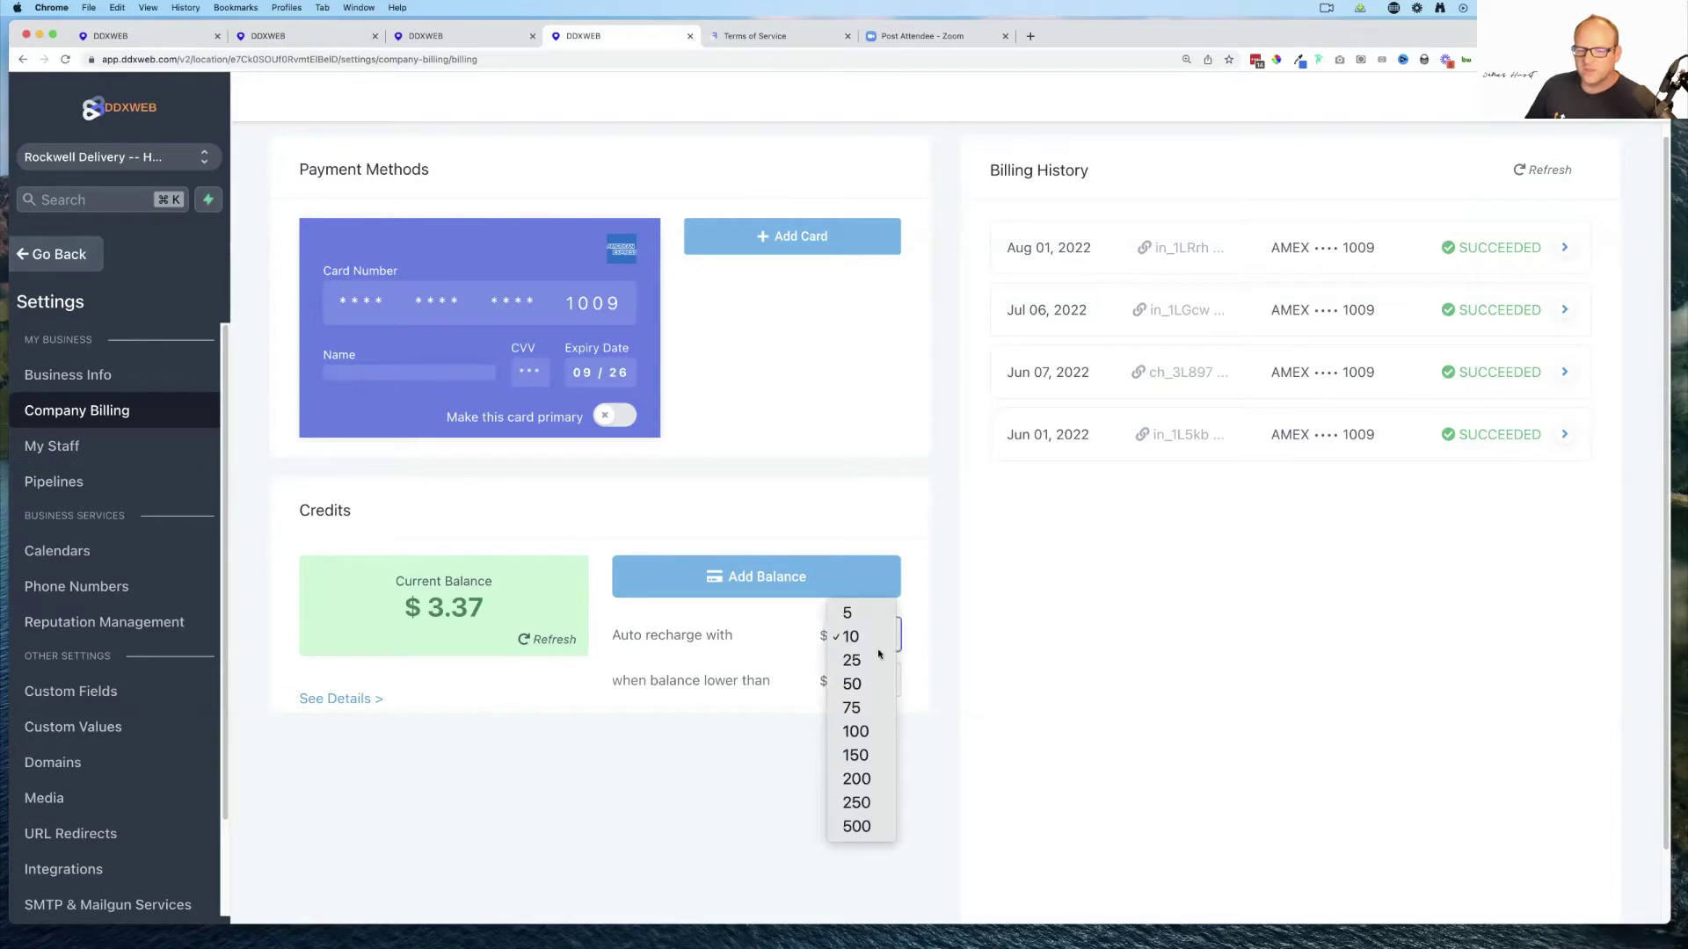
click(875, 681)
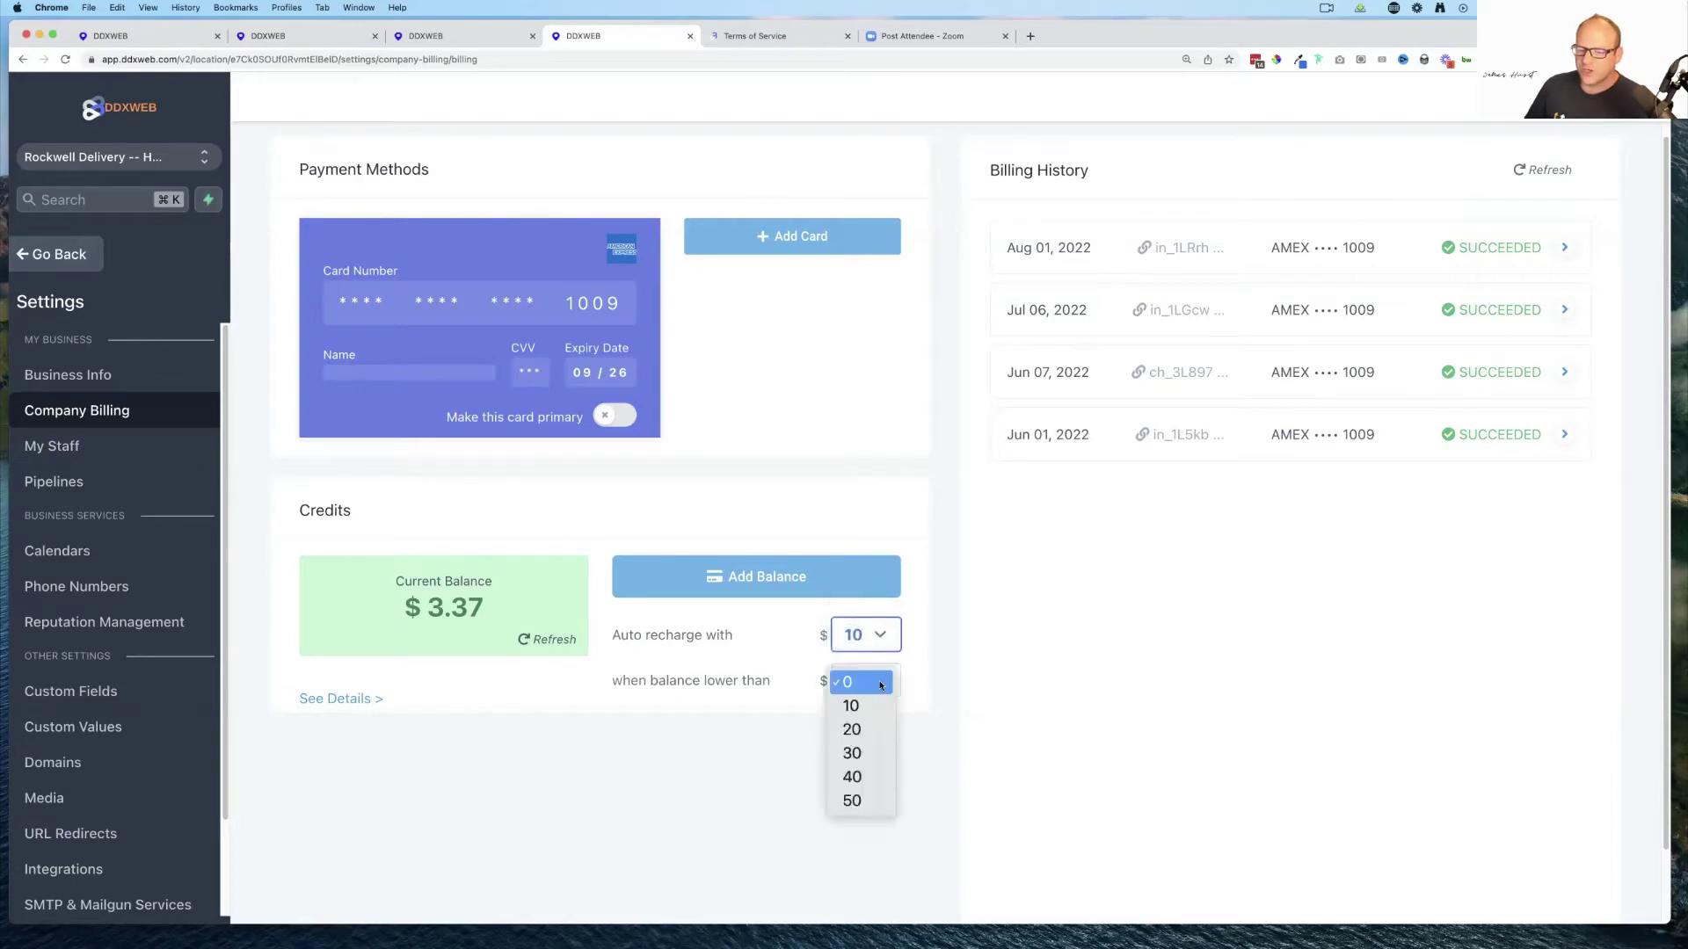
click(947, 660)
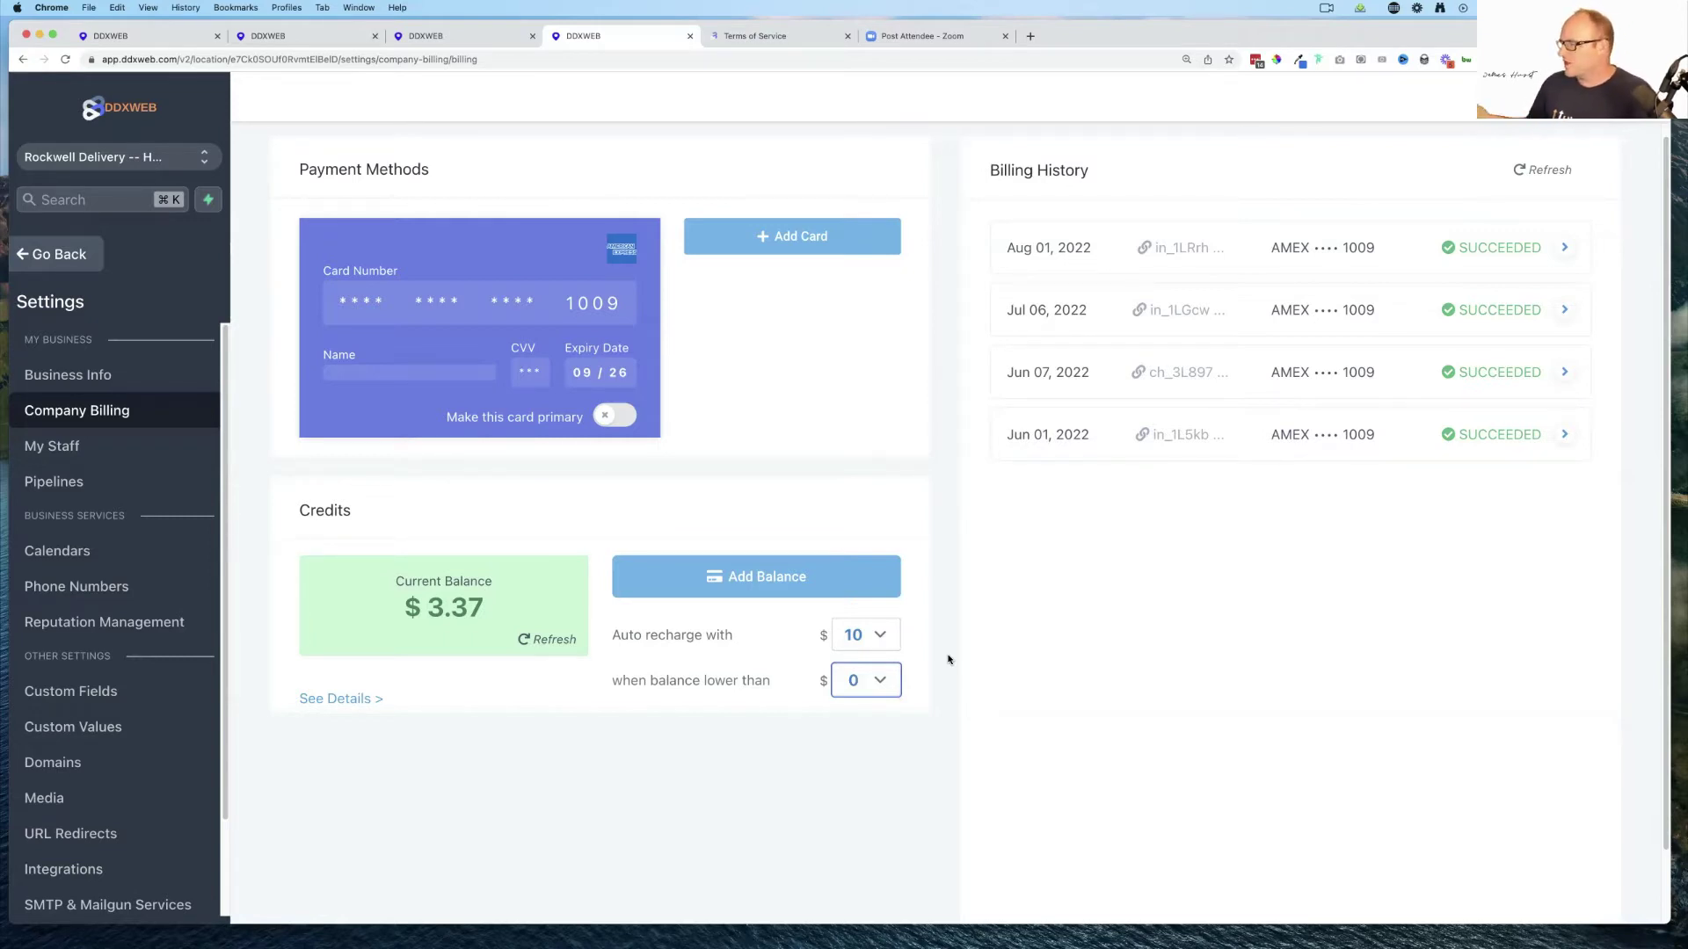
click(990, 582)
scroll(989, 583, up, 1)
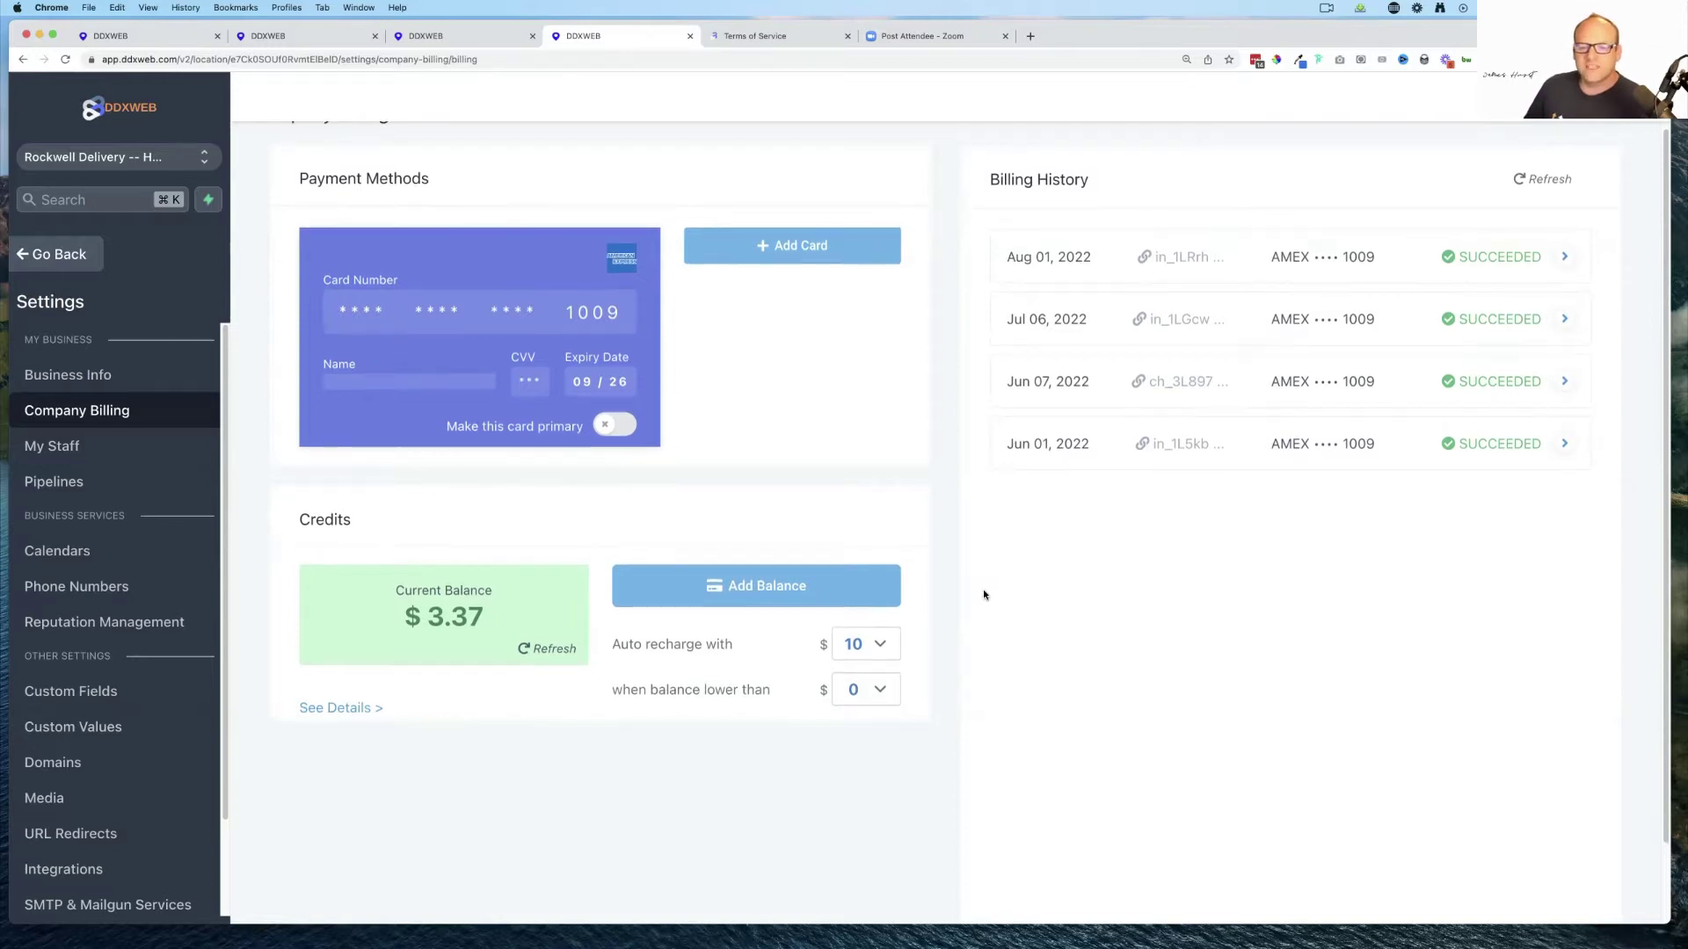
scroll(981, 599, up, 2)
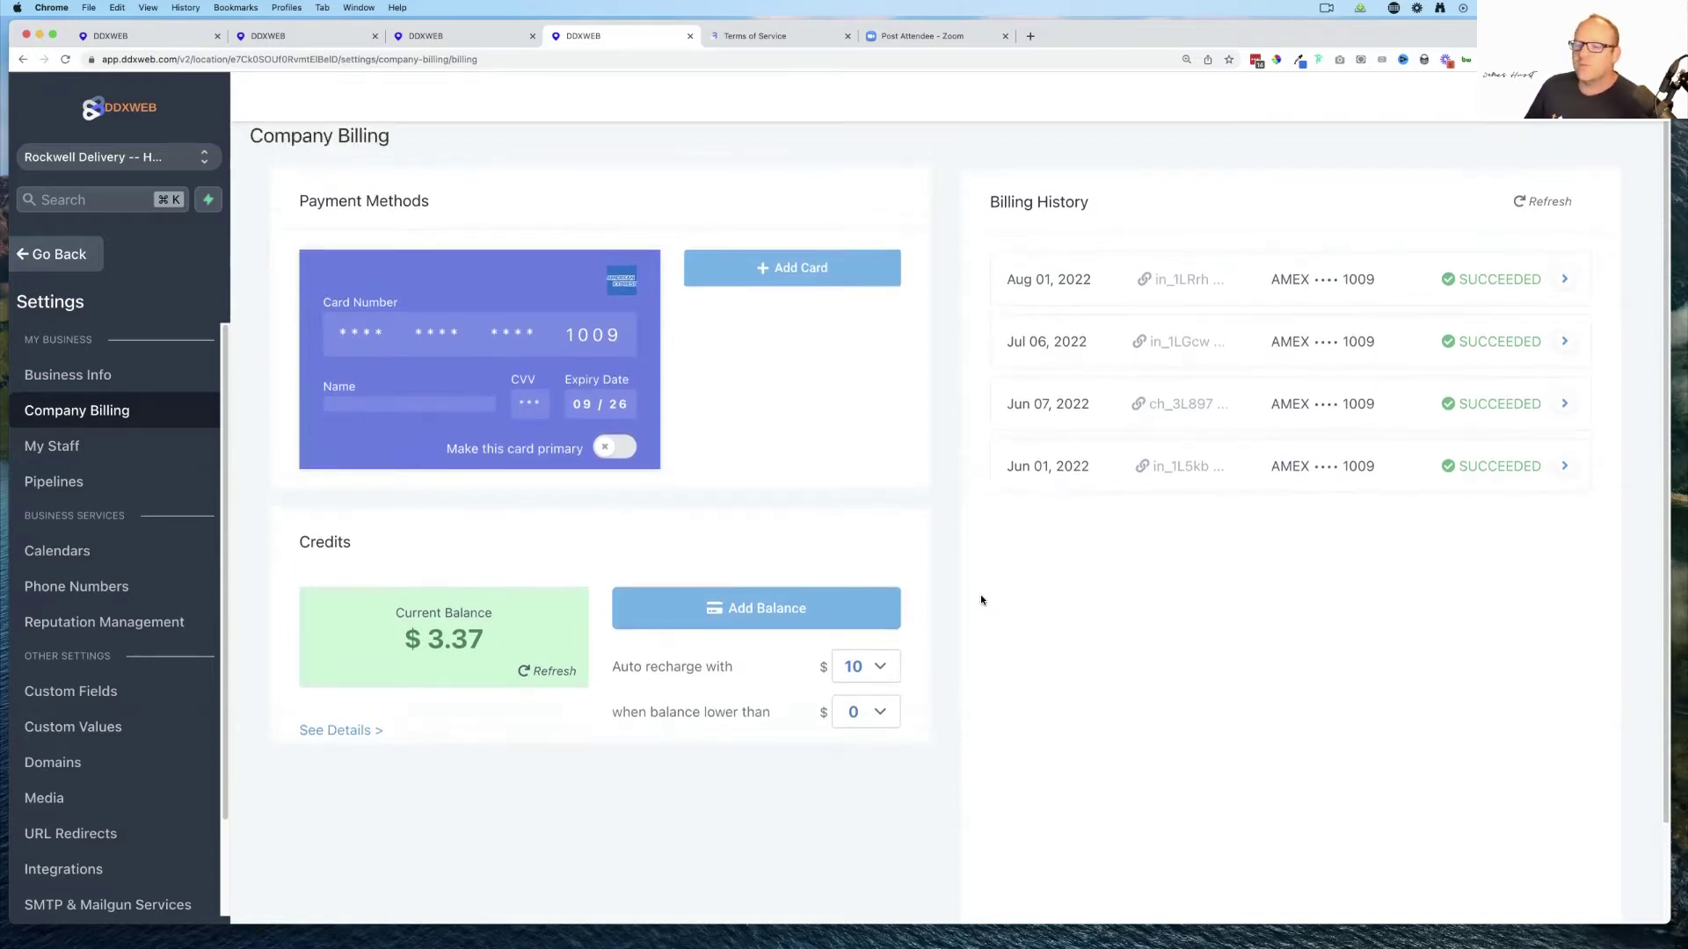
scroll(981, 600, down, 2)
scroll(980, 599, up, 1)
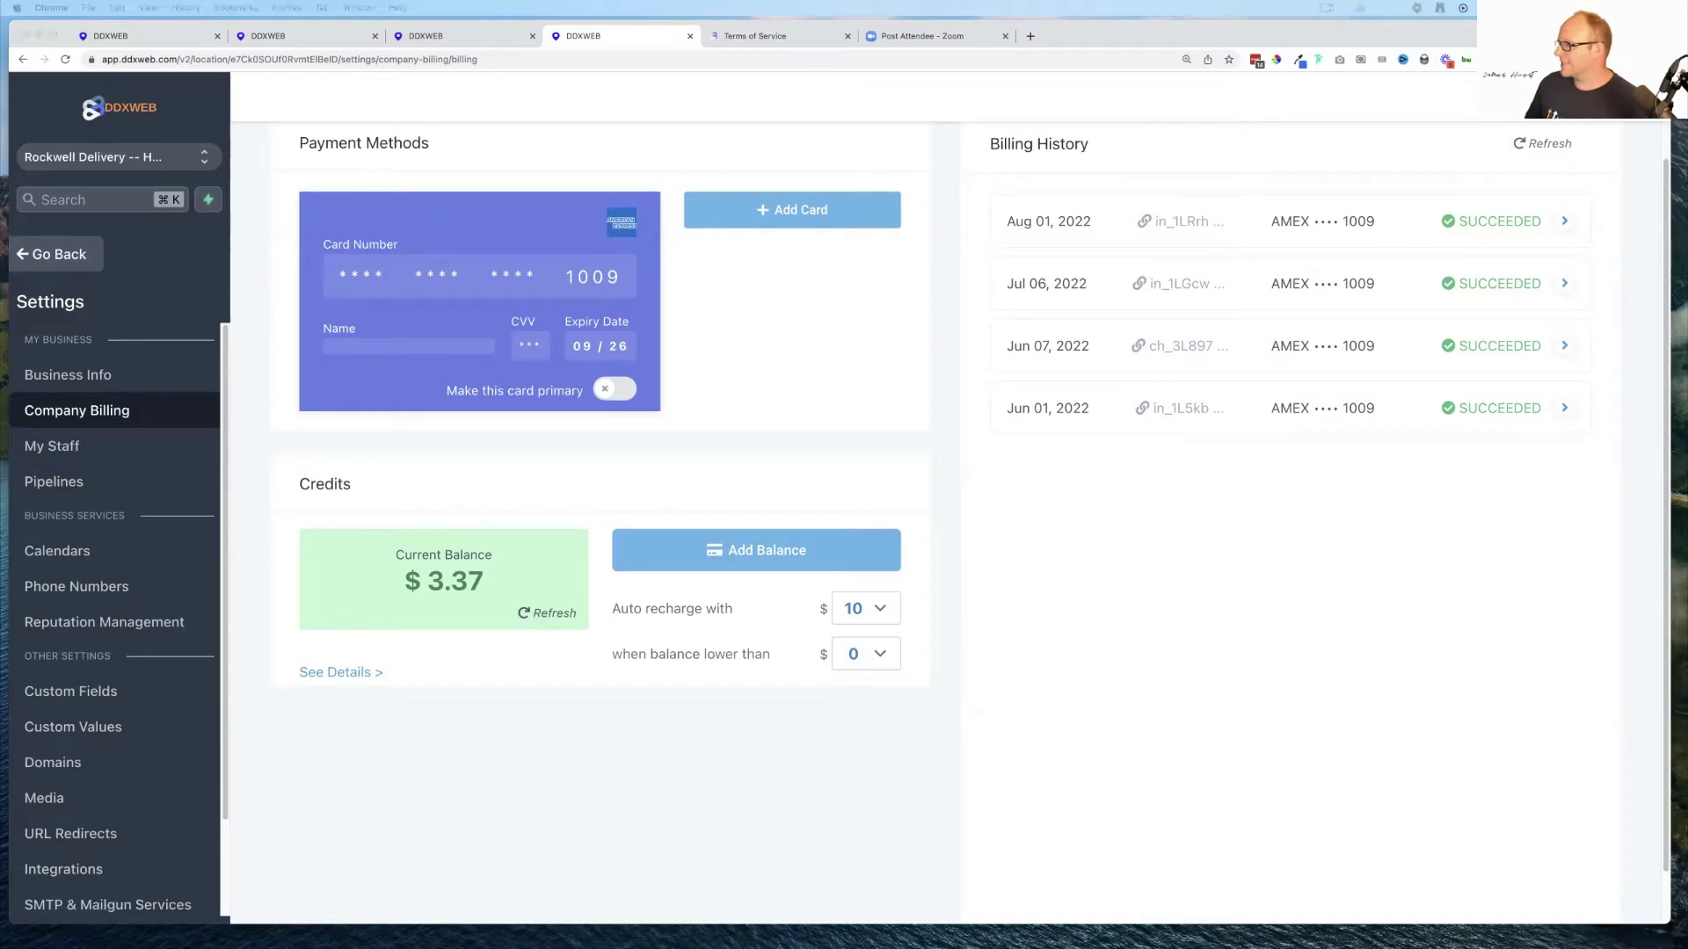
- Bring the Twilio Rebilling Presentation Outline document window onto the screen and enlarge it to examine the example rebilling payments
drag(1687, 169, 1396, 158)
drag(1081, 57, 1050, 60)
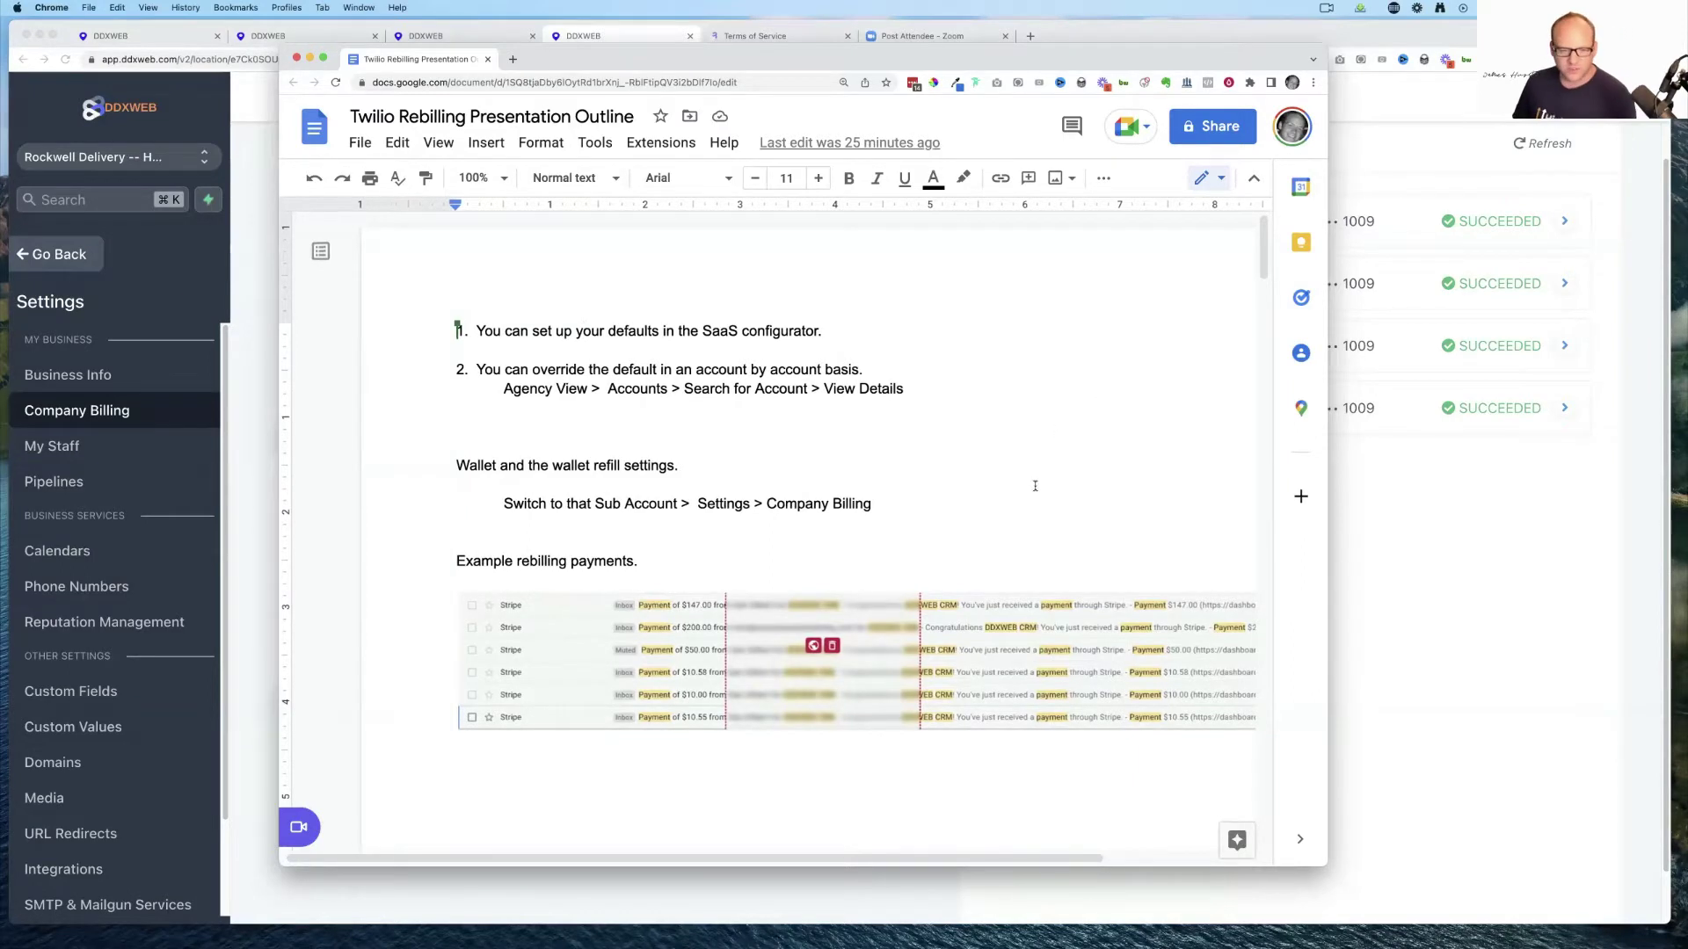
scroll(953, 483, right, 3)
scroll(948, 487, left, 1)
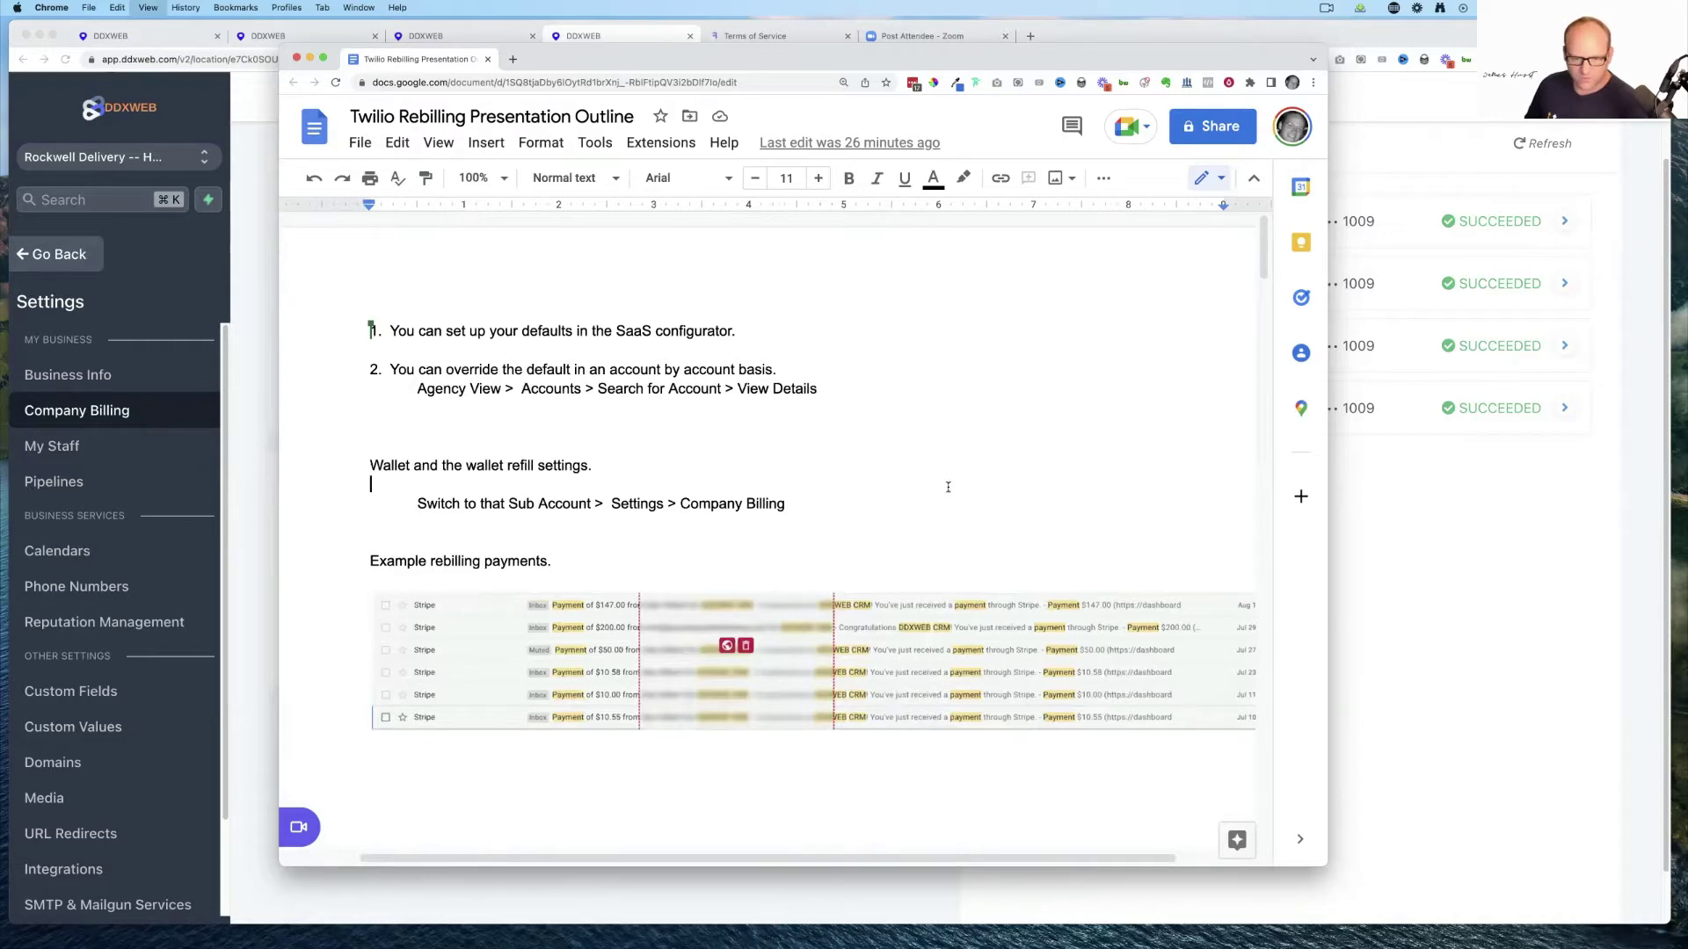
key(super+plus)
key(super+plus)
scroll(1003, 479, down, 5)
scroll(1005, 480, right, 5)
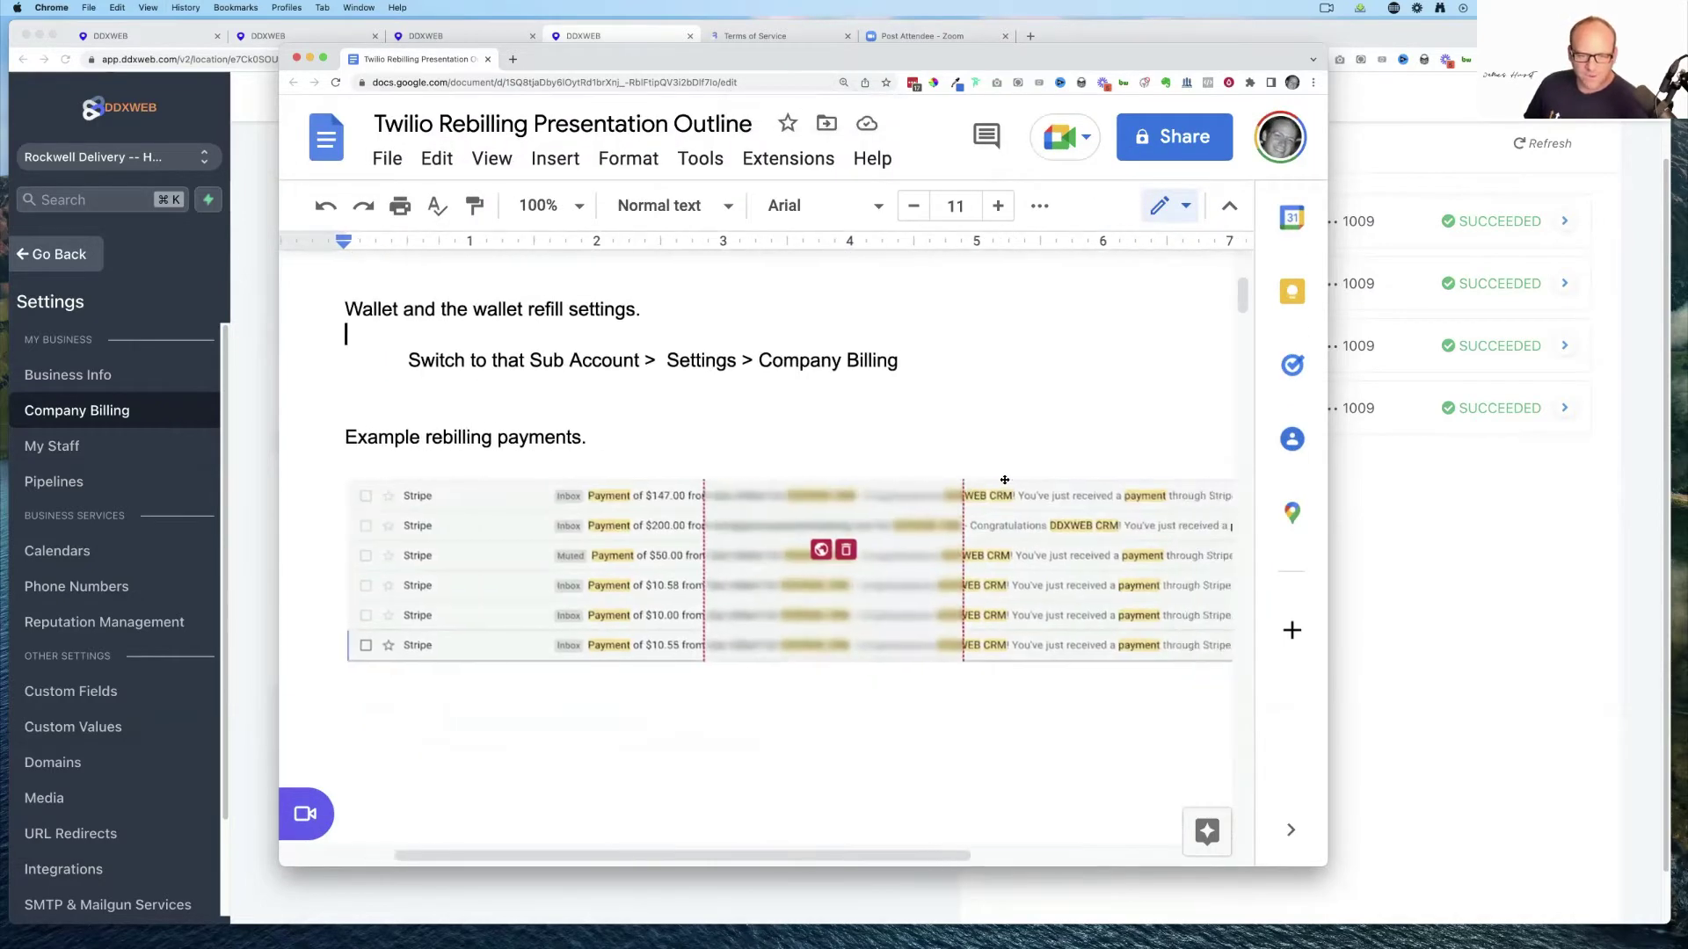
scroll(985, 475, left, 5)
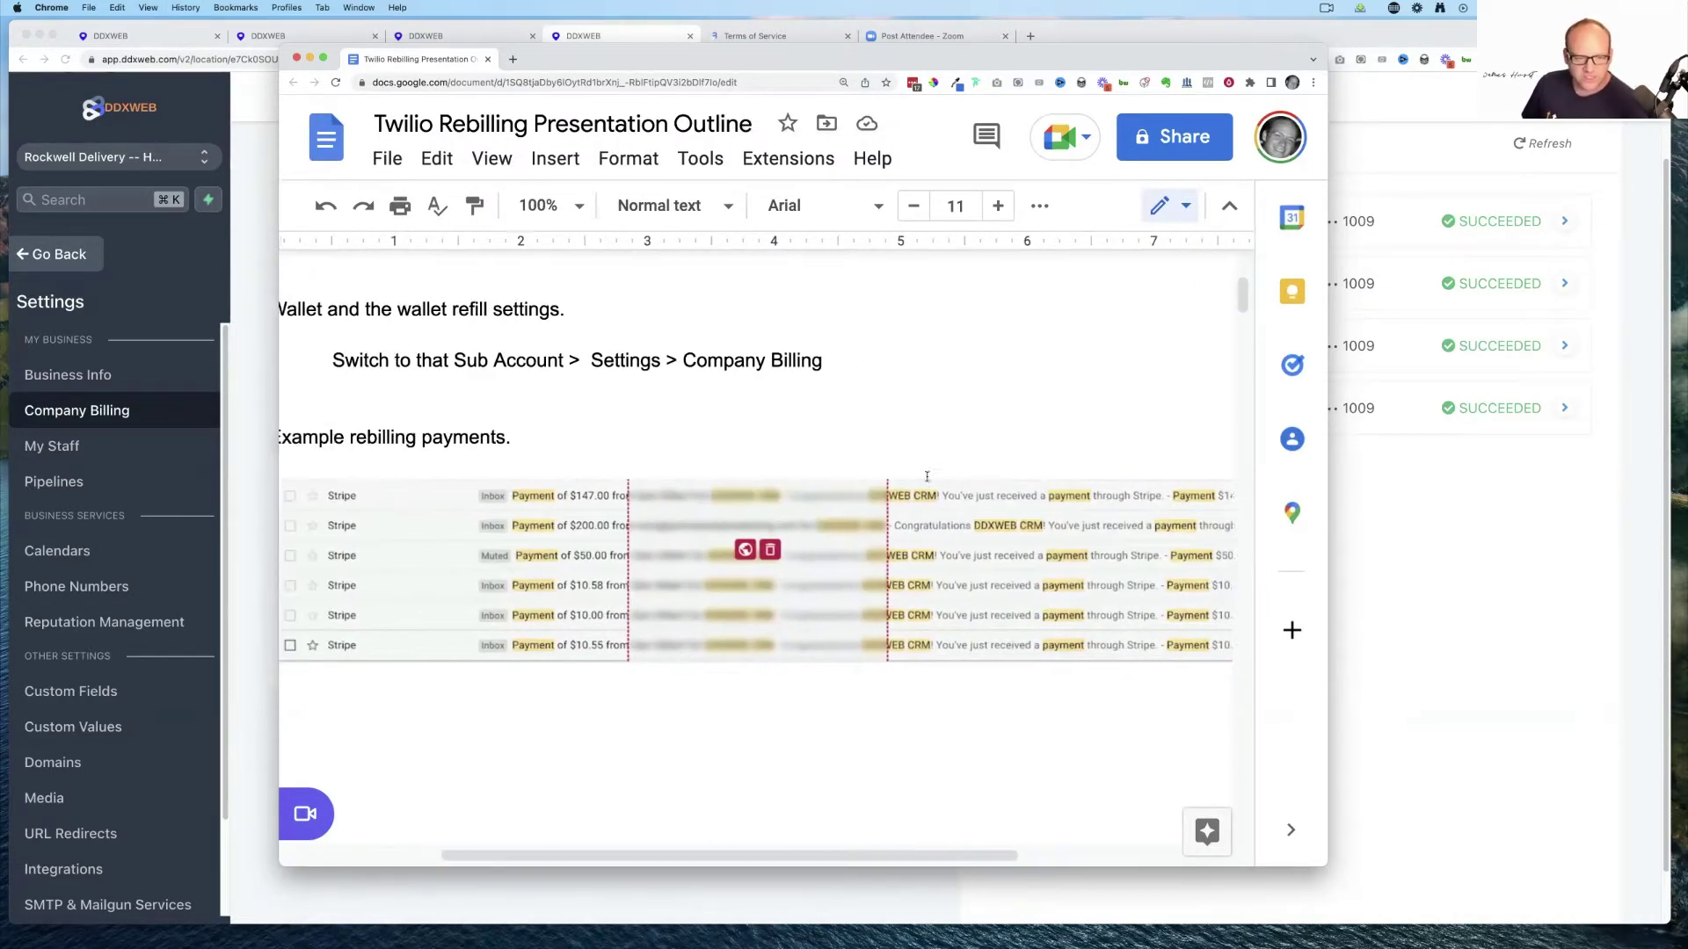
scroll(750, 443, right, 1)
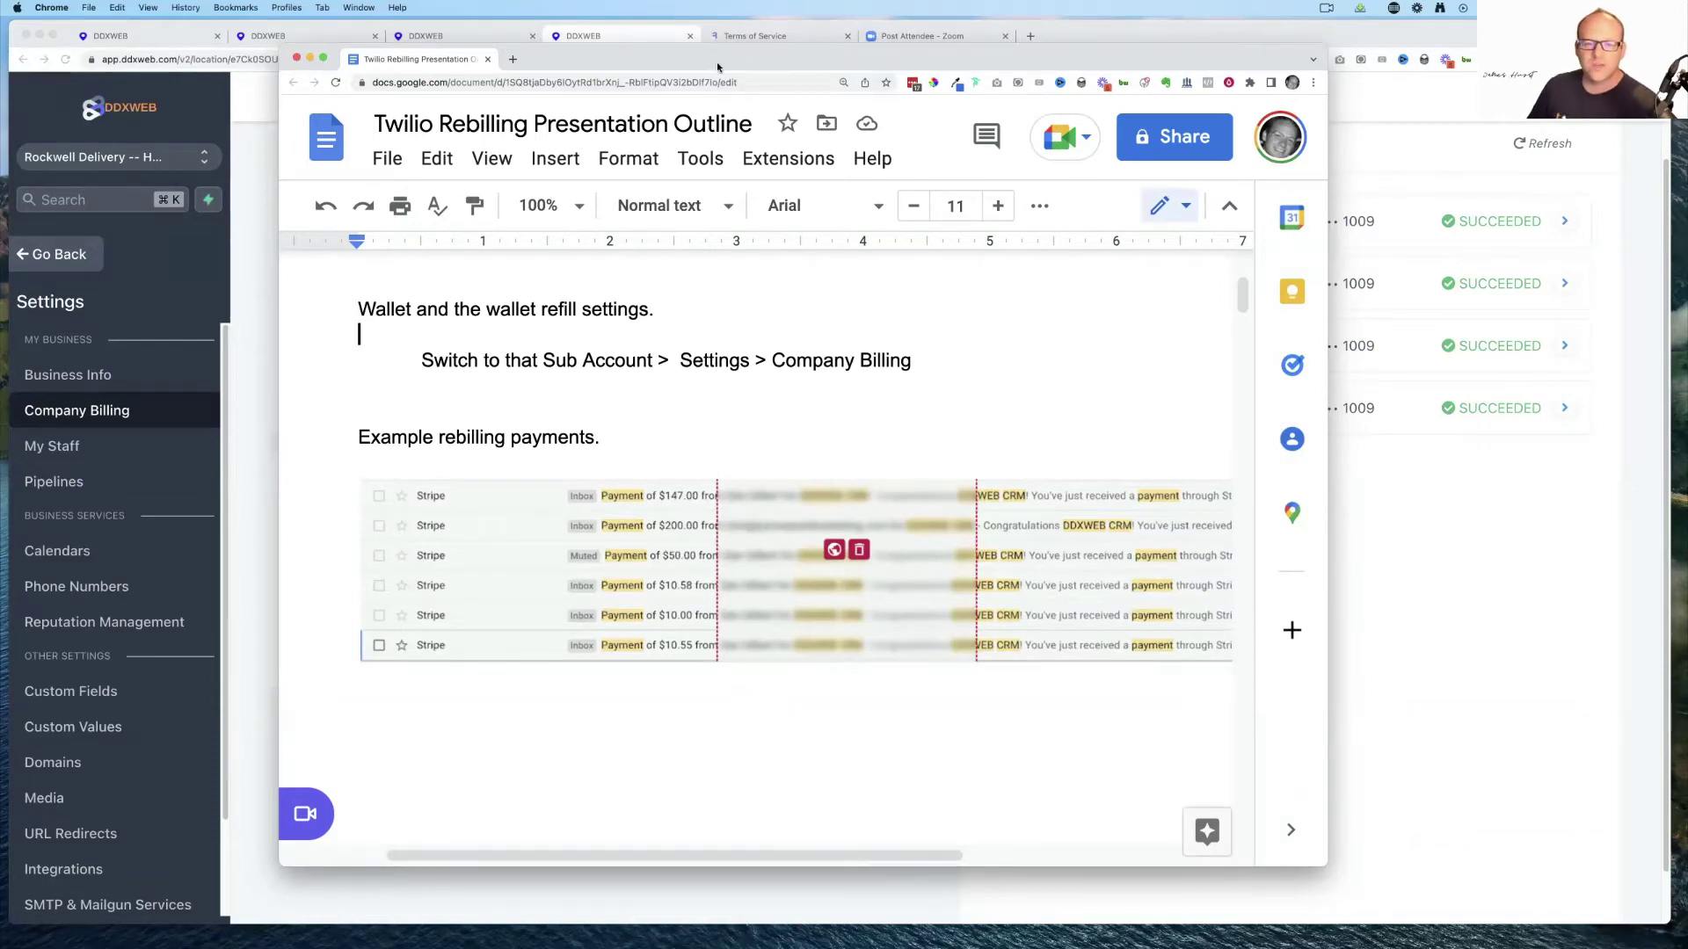
- Move the outline document window off the screen and return to the agency's SaaS Configurator in the second DDXWEB browser tab
drag(714, 65, 0, 65)
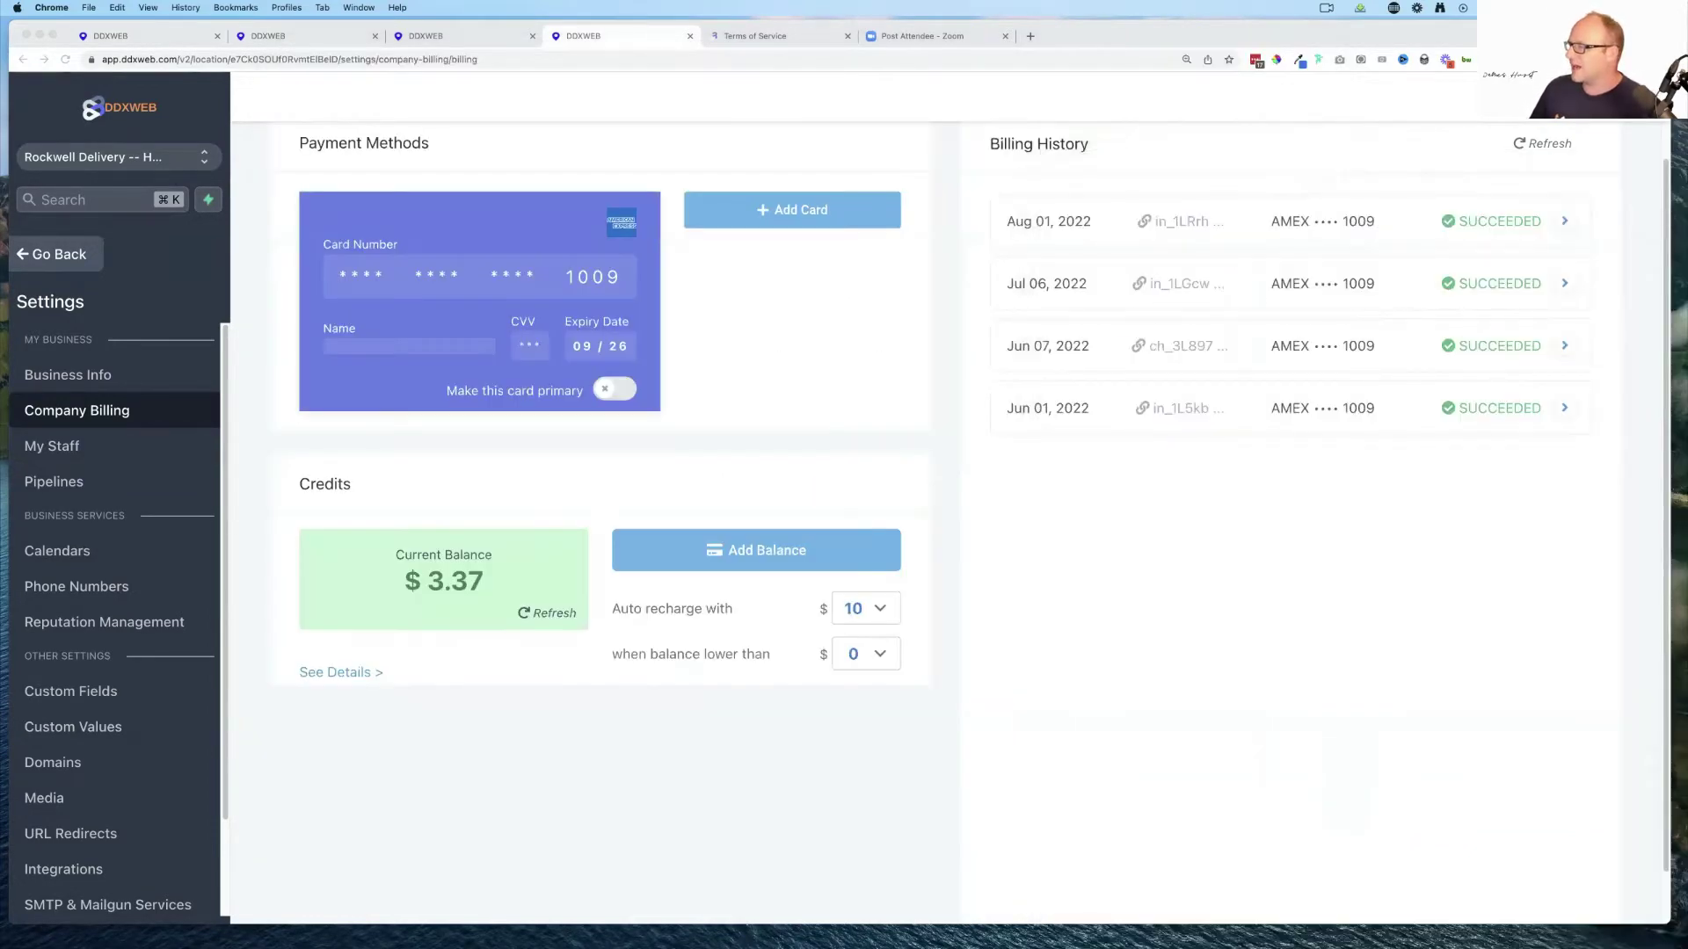
click(506, 39)
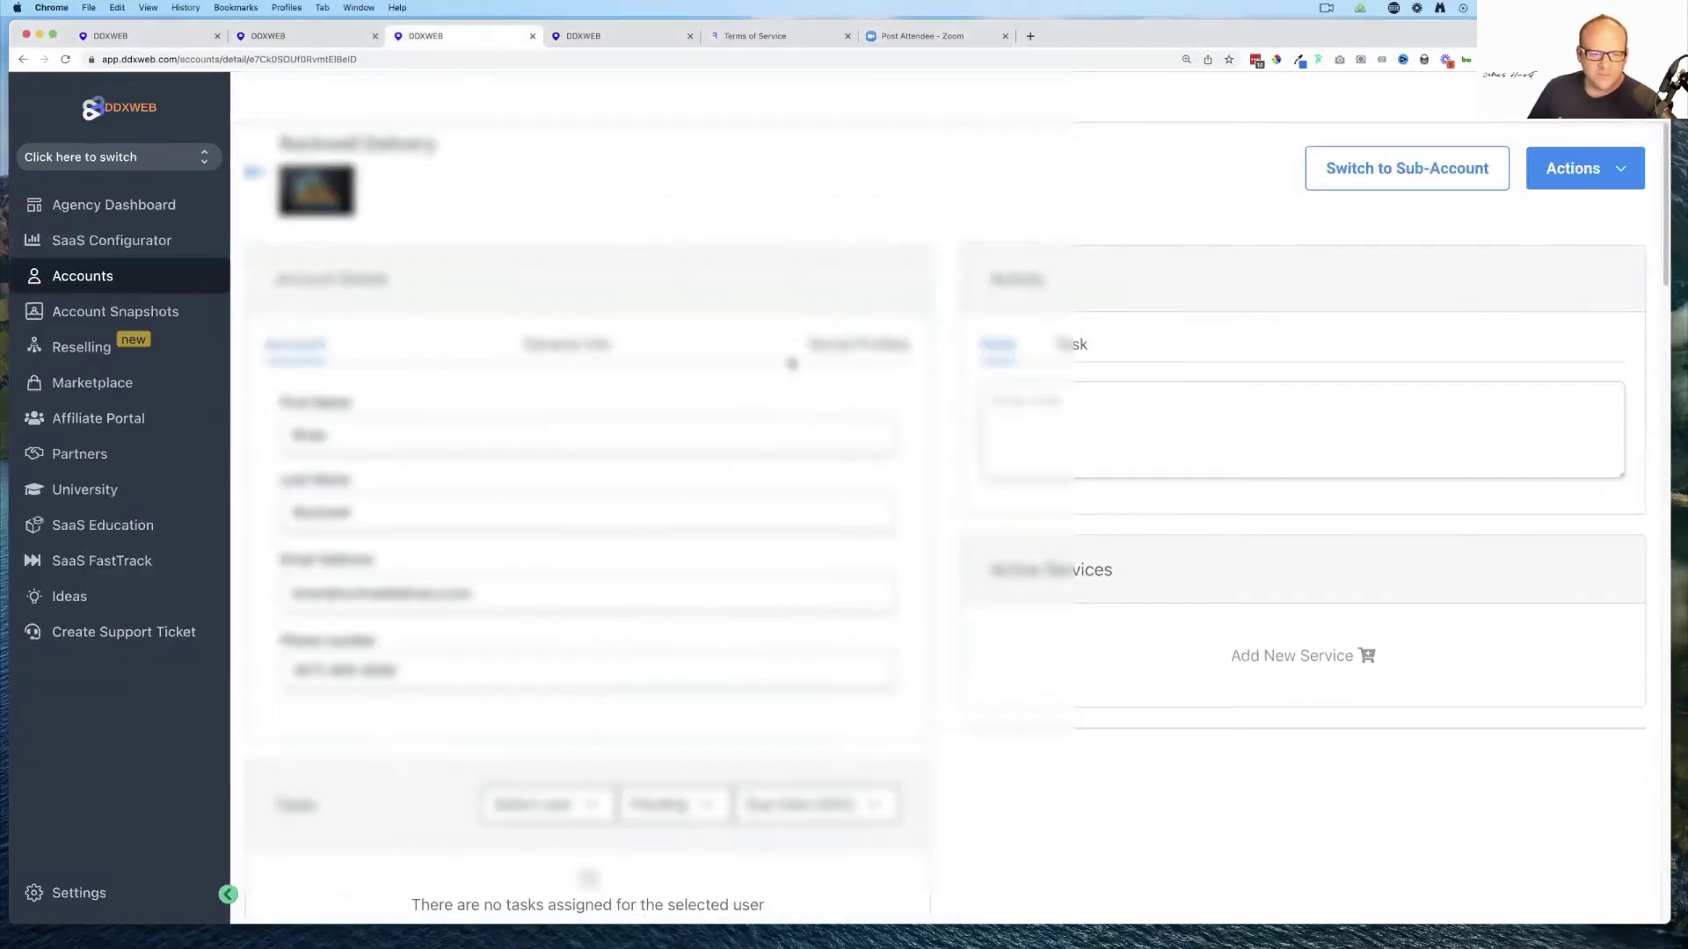
click(337, 42)
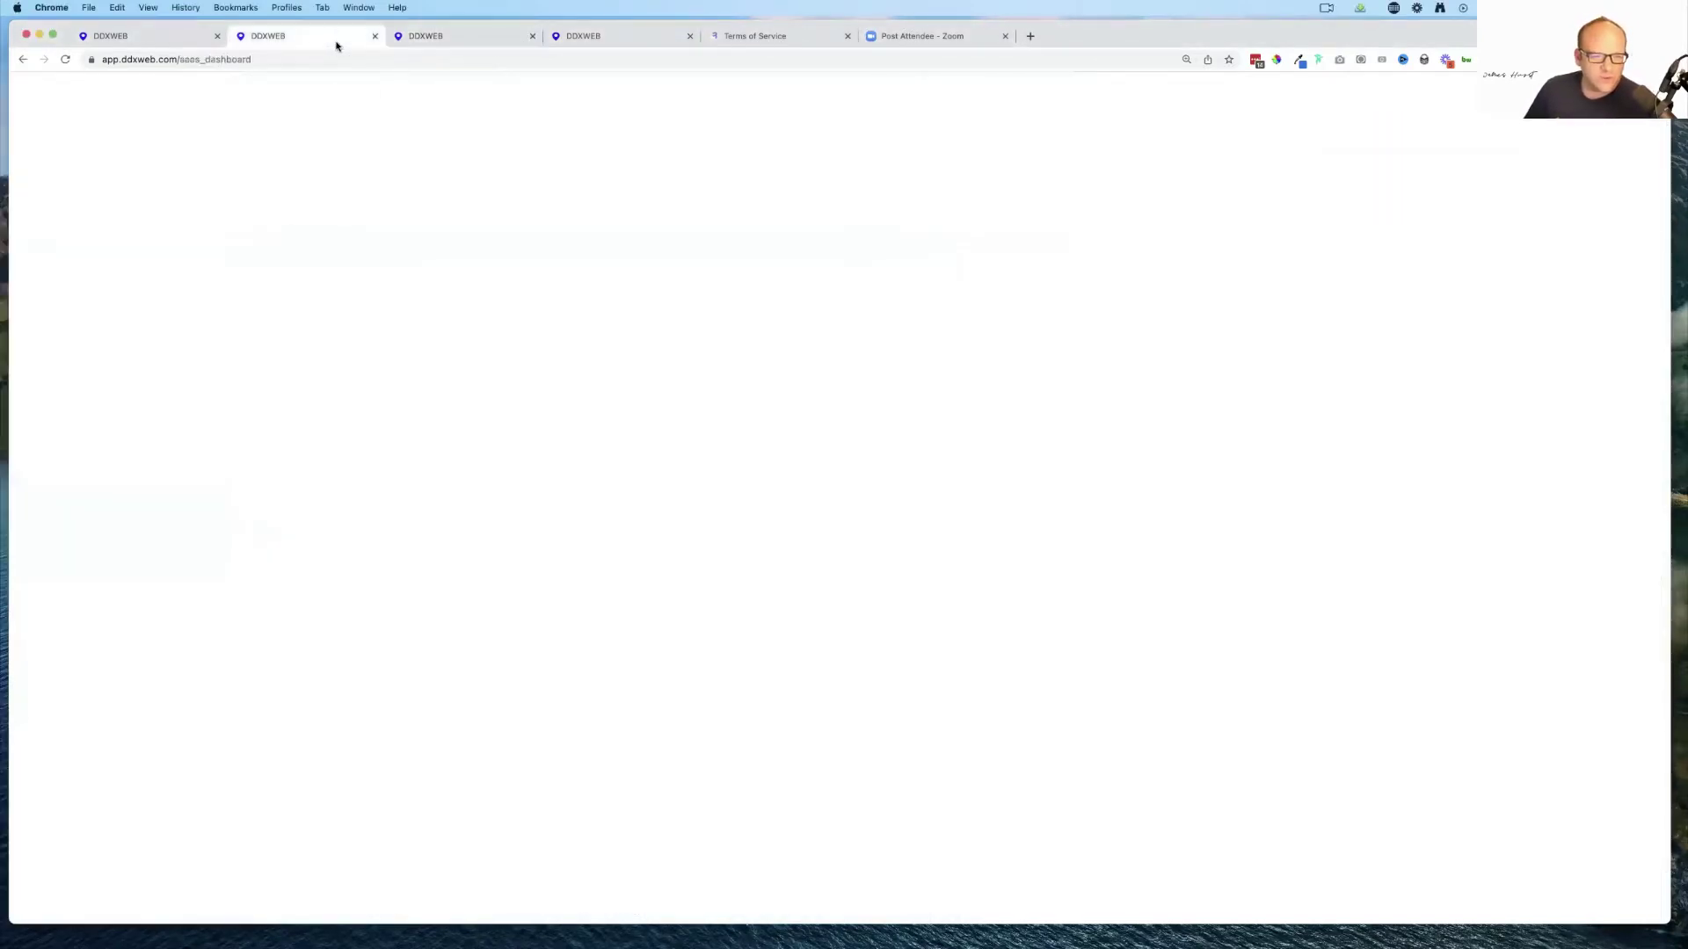
- Switch from the agency's SaaS Configurator to the Rockwell Delivery sub-account's Company Billing and open its detailed transactions list
scroll(466, 417, up, 2)
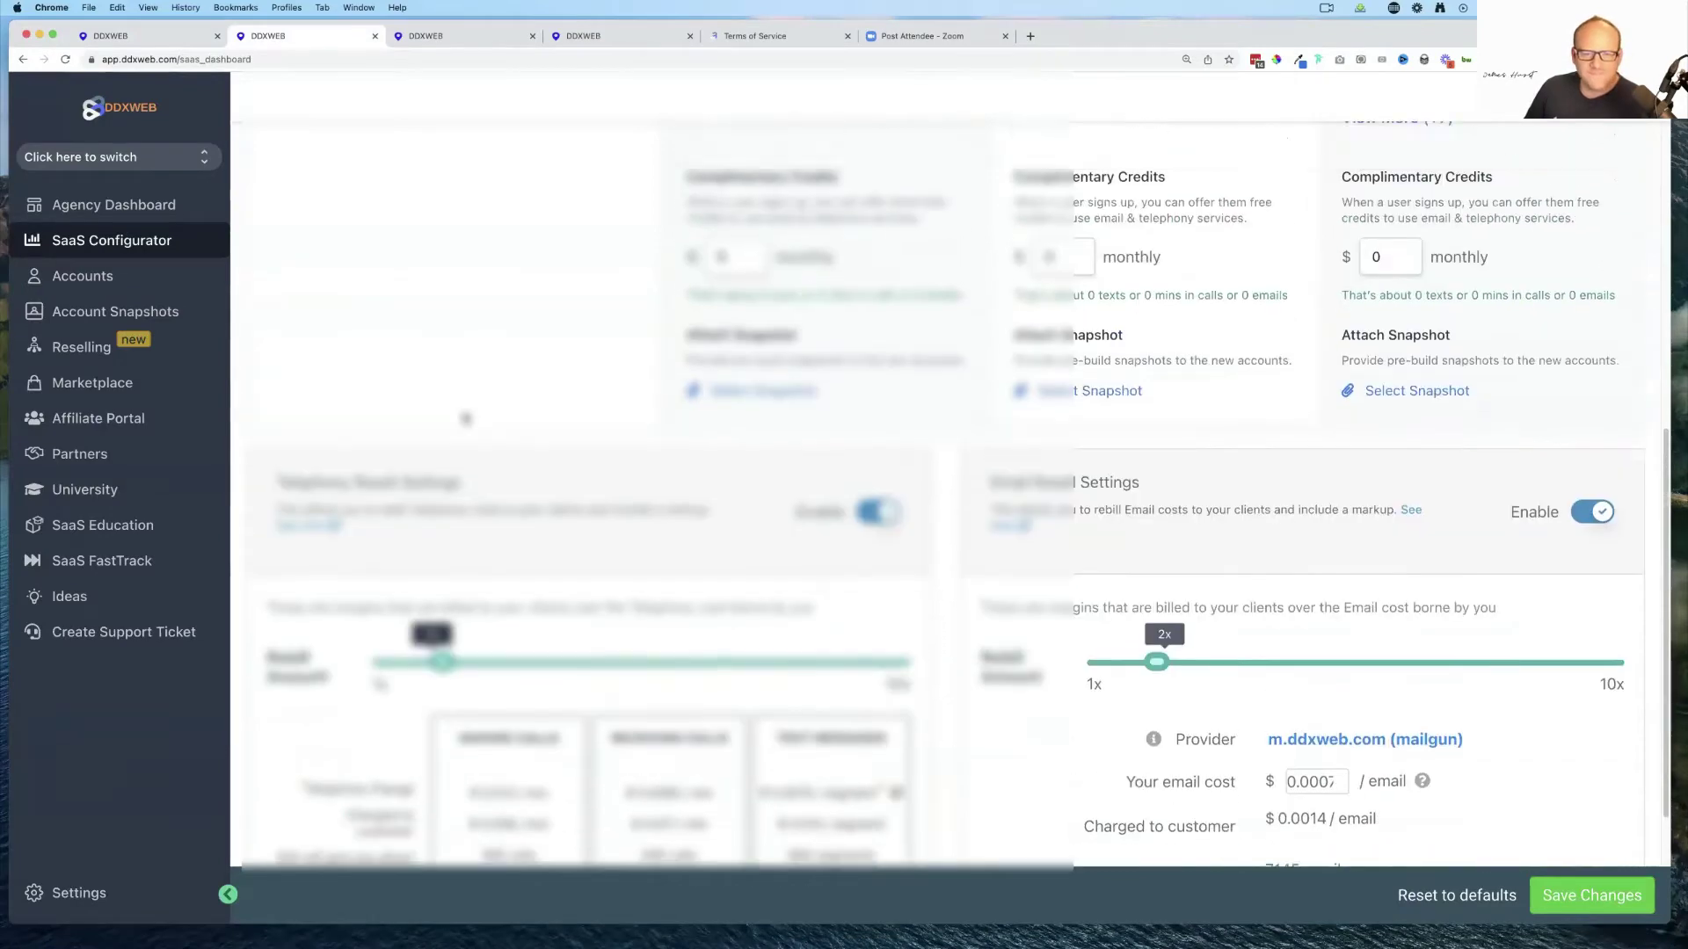
scroll(466, 417, down, 3)
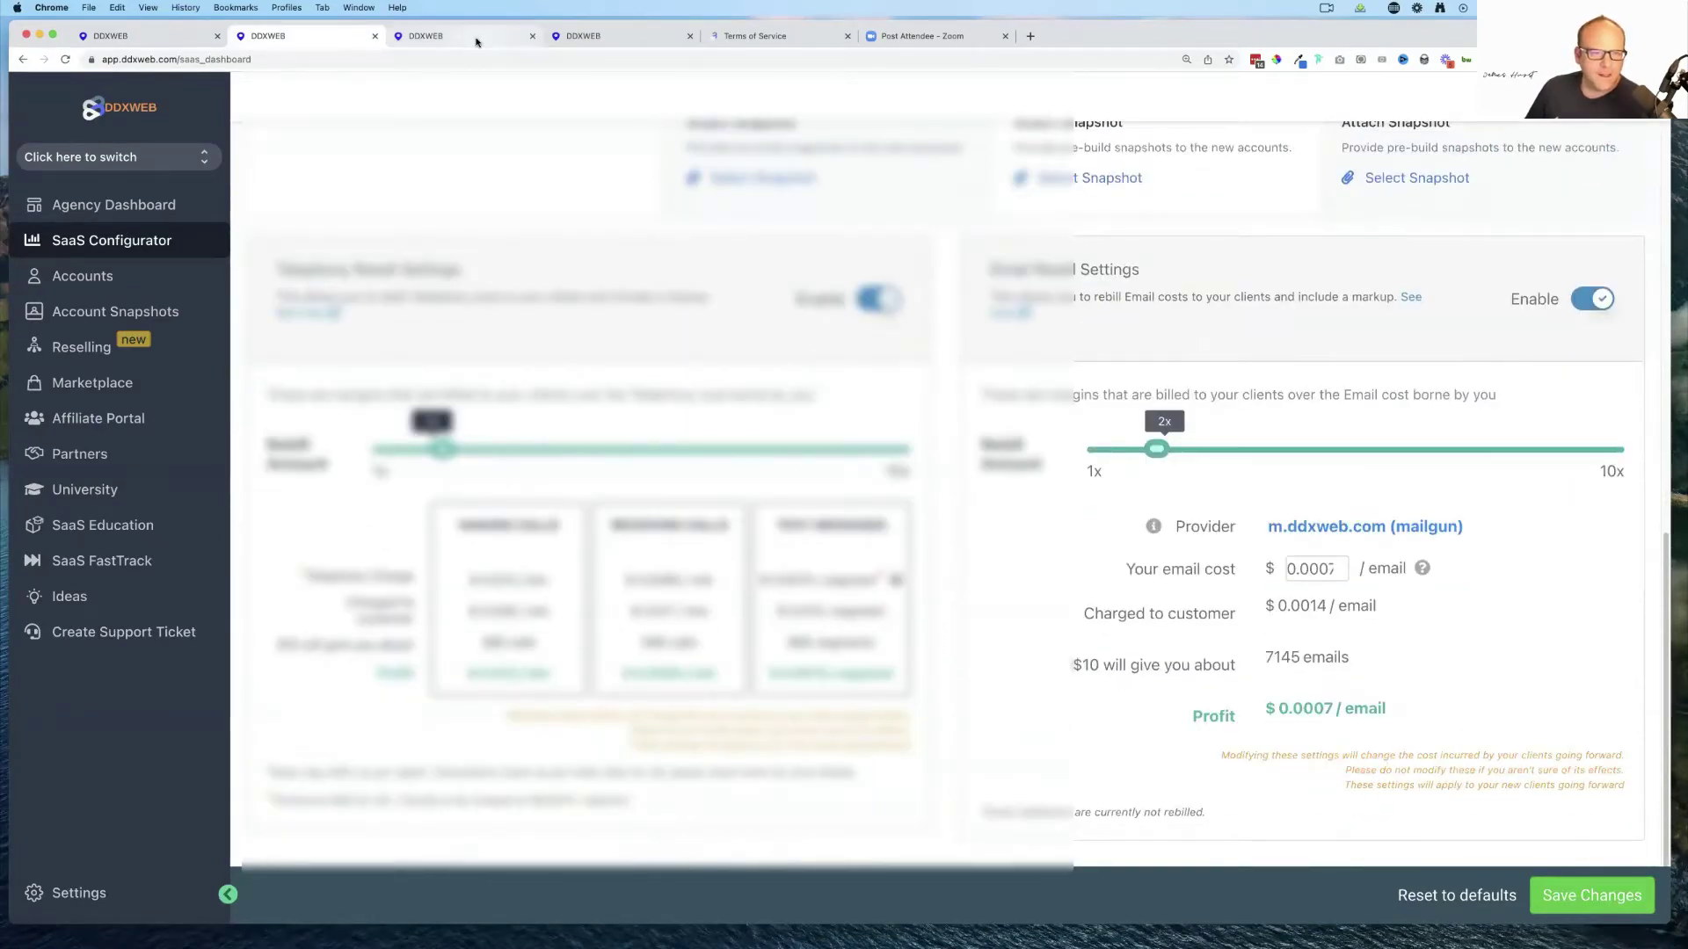
click(475, 43)
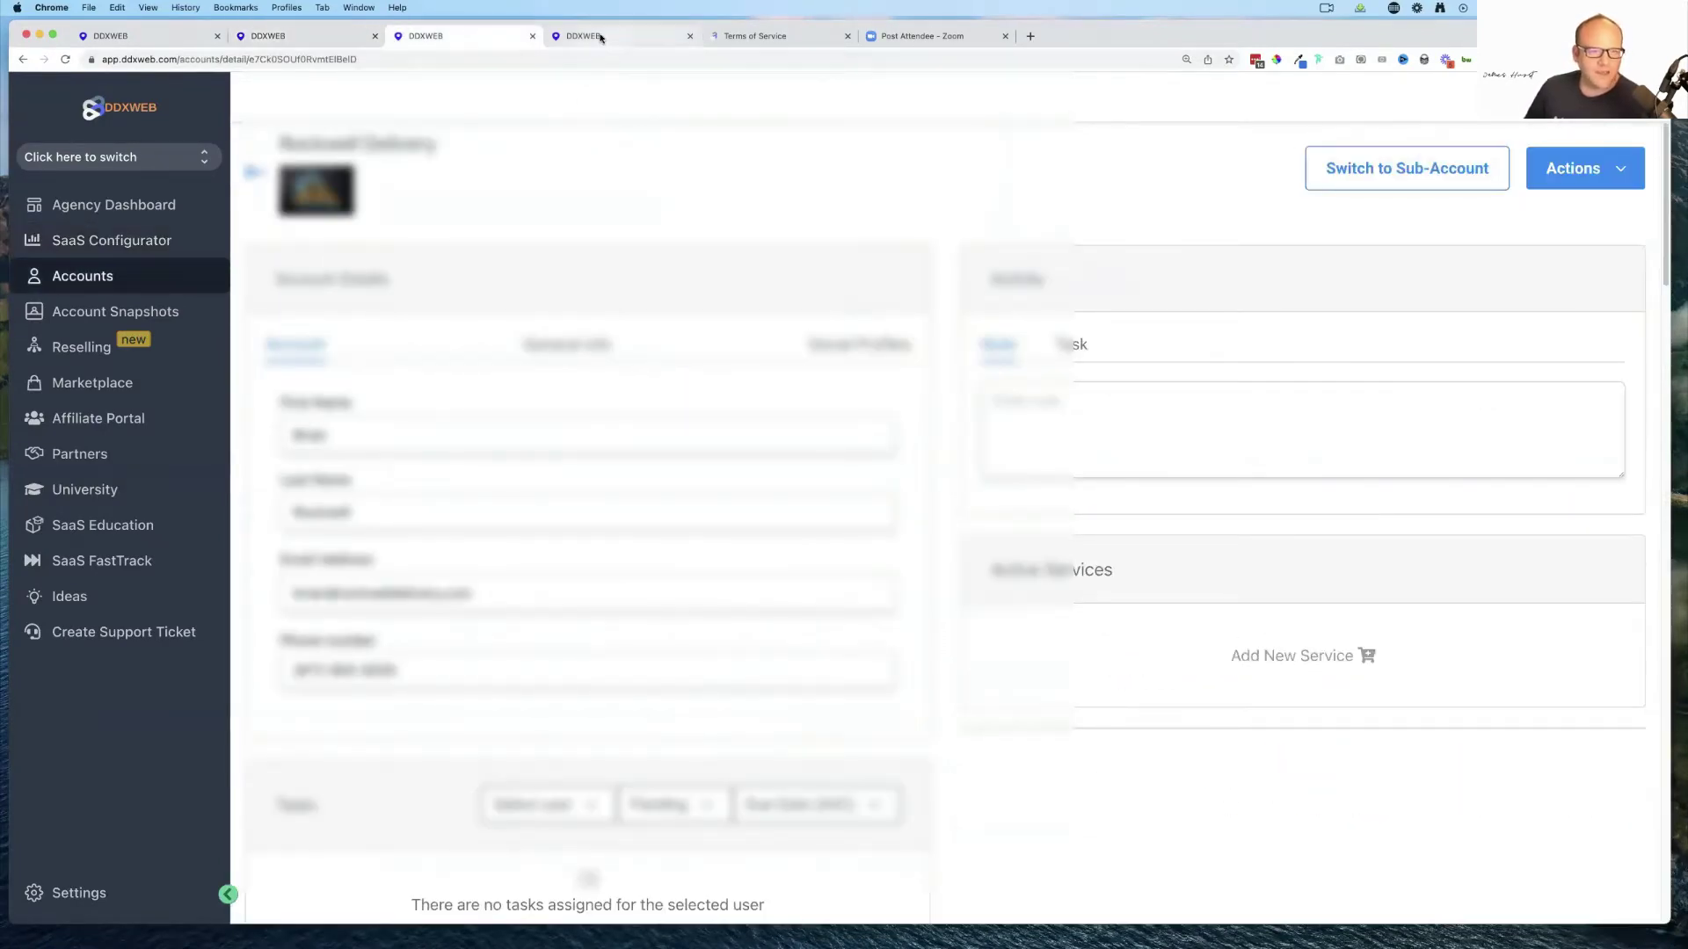
click(600, 38)
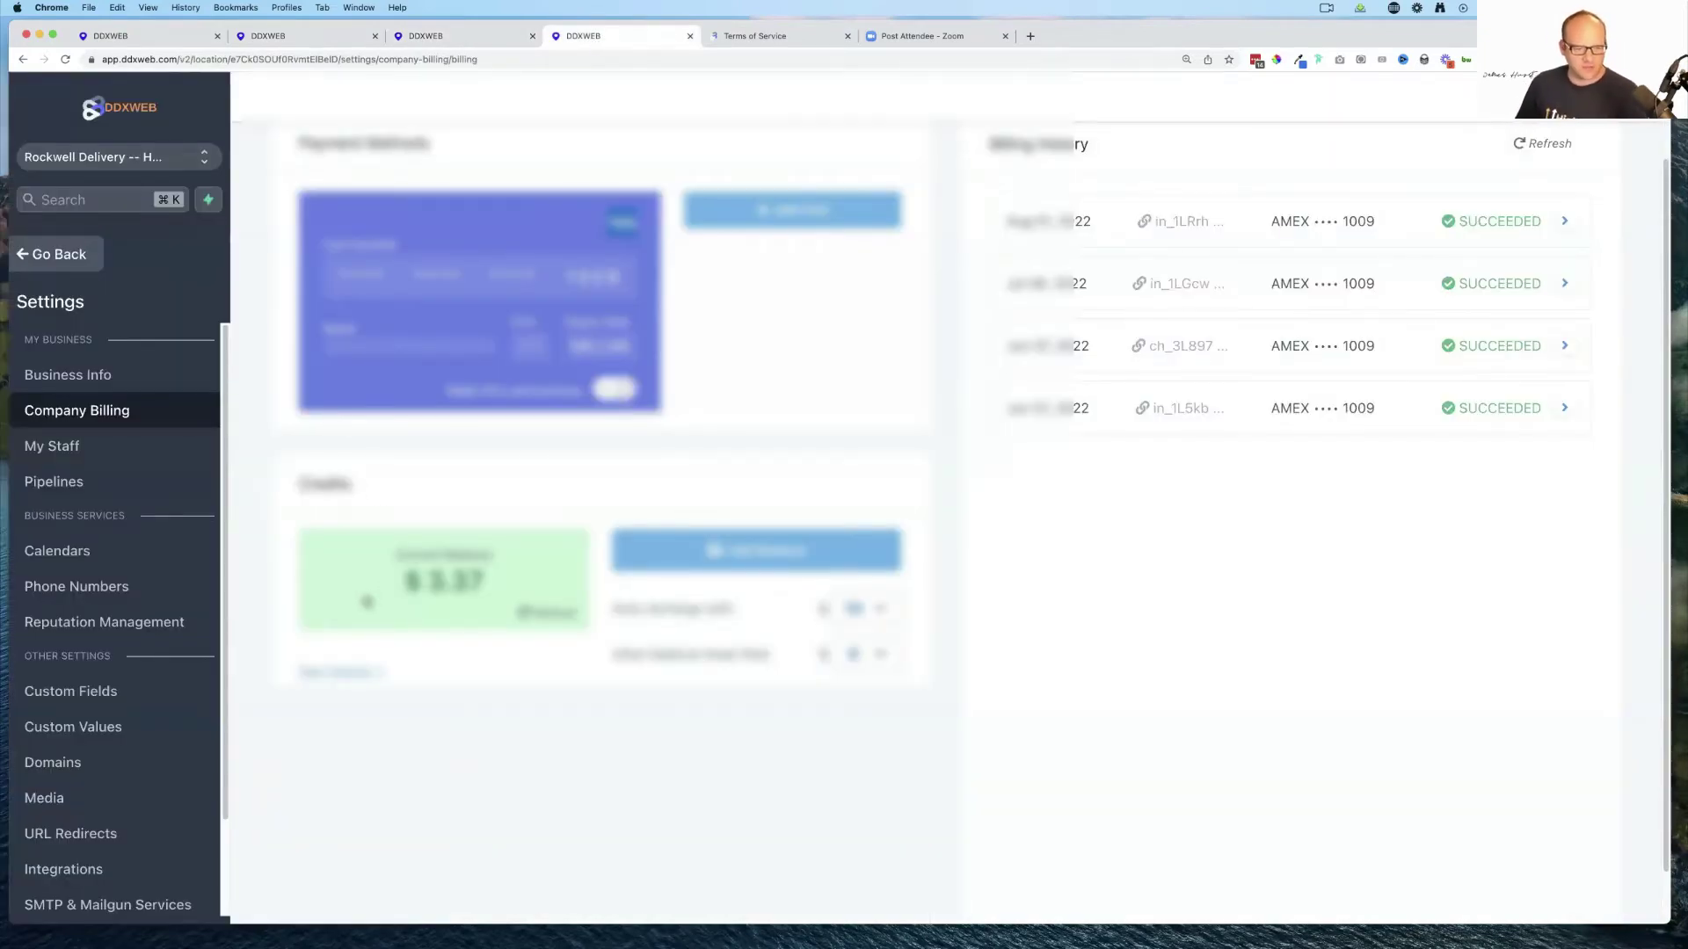
click(340, 673)
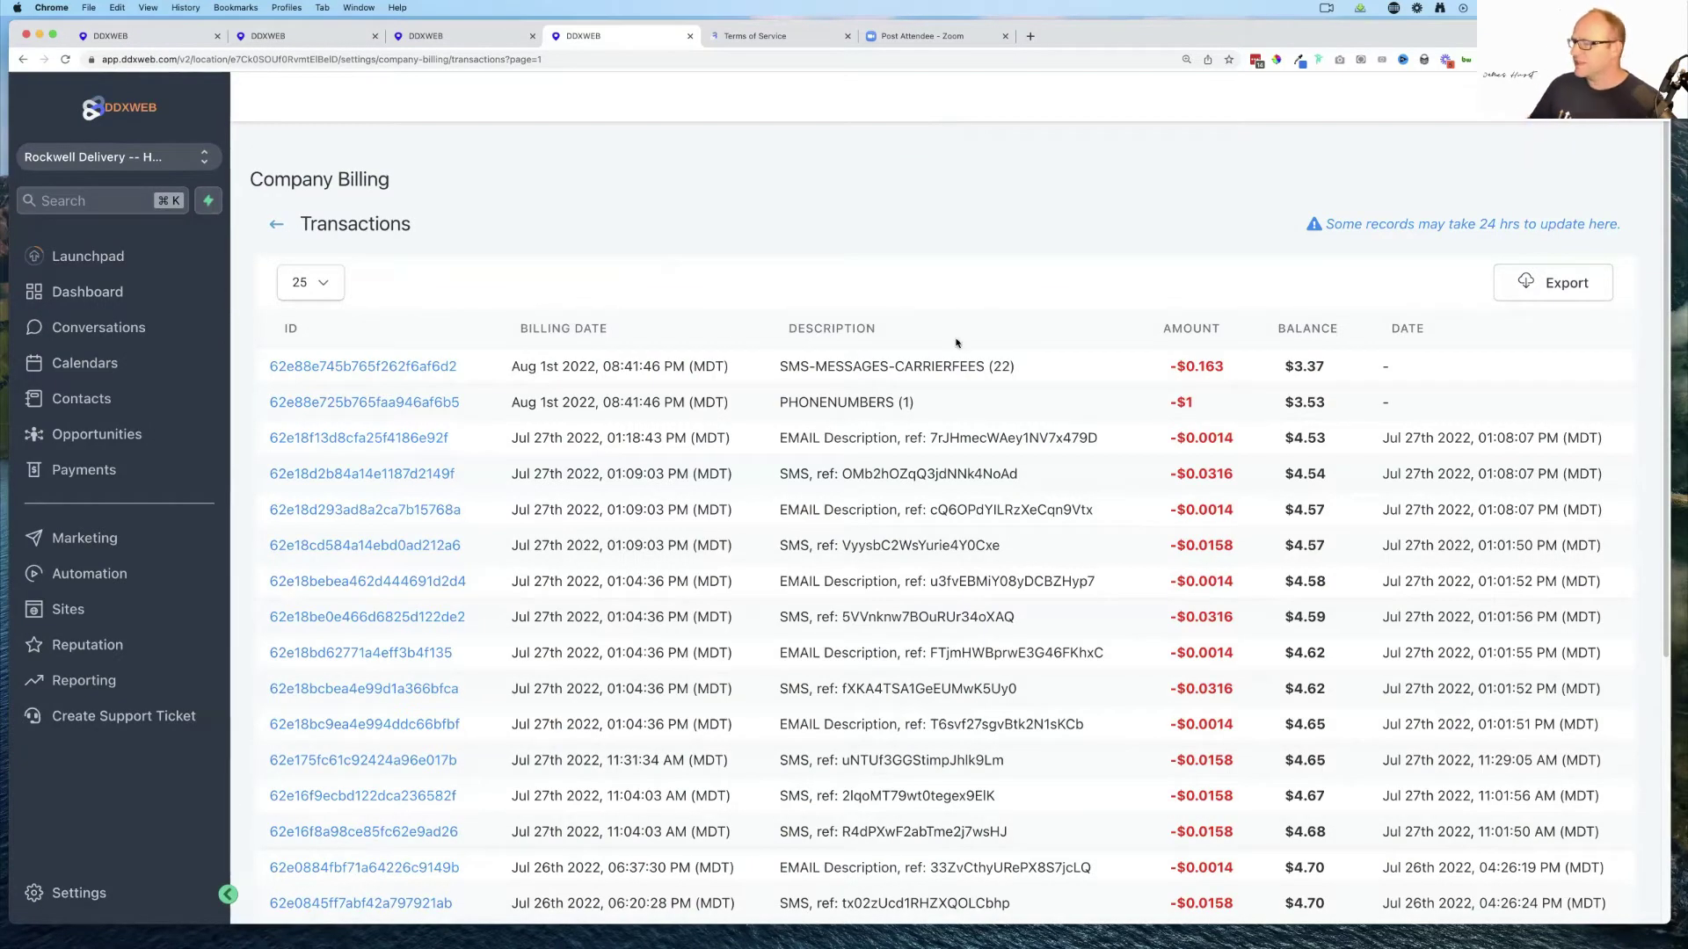
scroll(972, 281, down, 1)
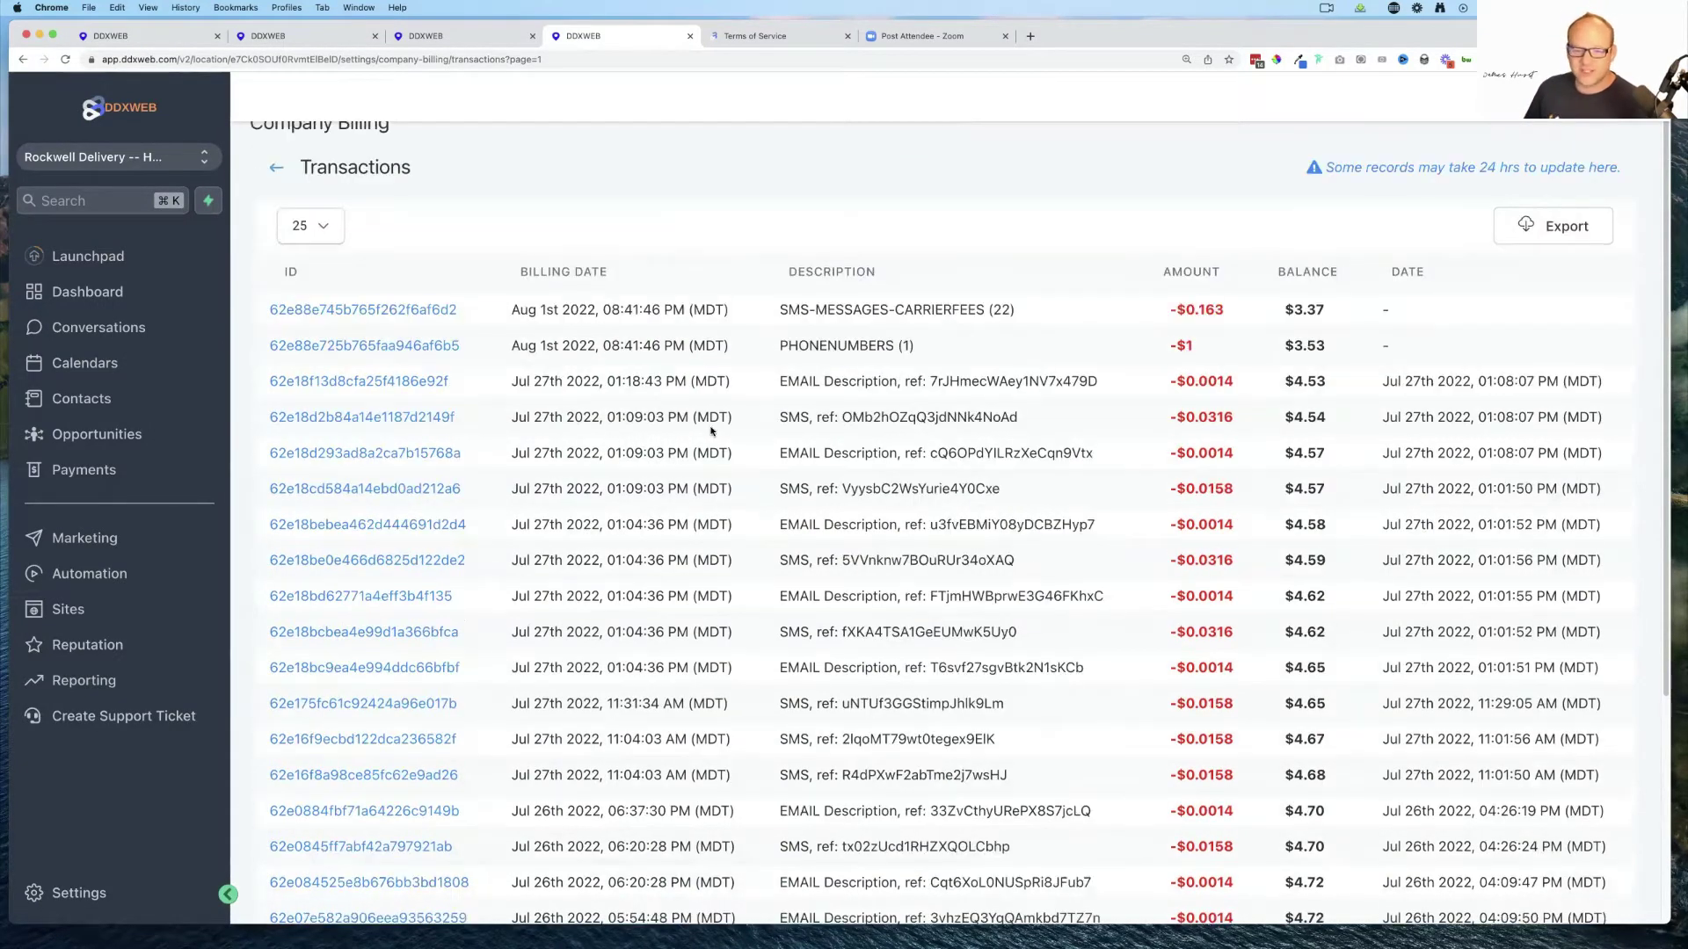
- Open the details of the Jul 27th SMS transaction charged $0.0316, examine its message text, and close them
click(418, 422)
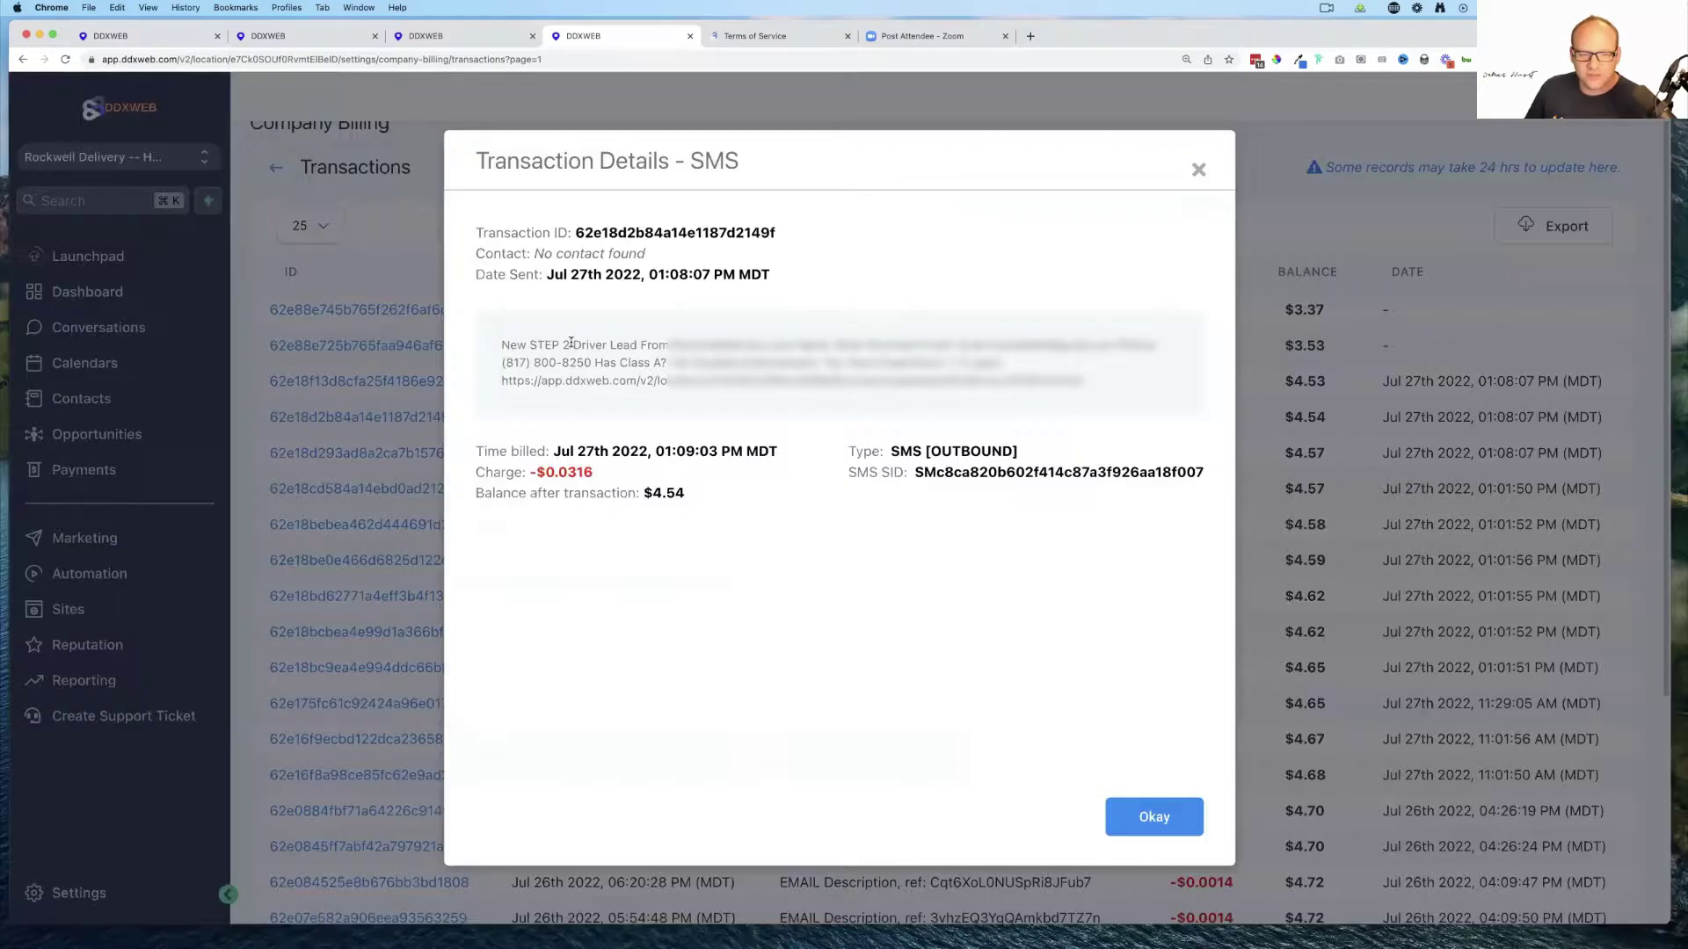
drag(555, 345, 1019, 383)
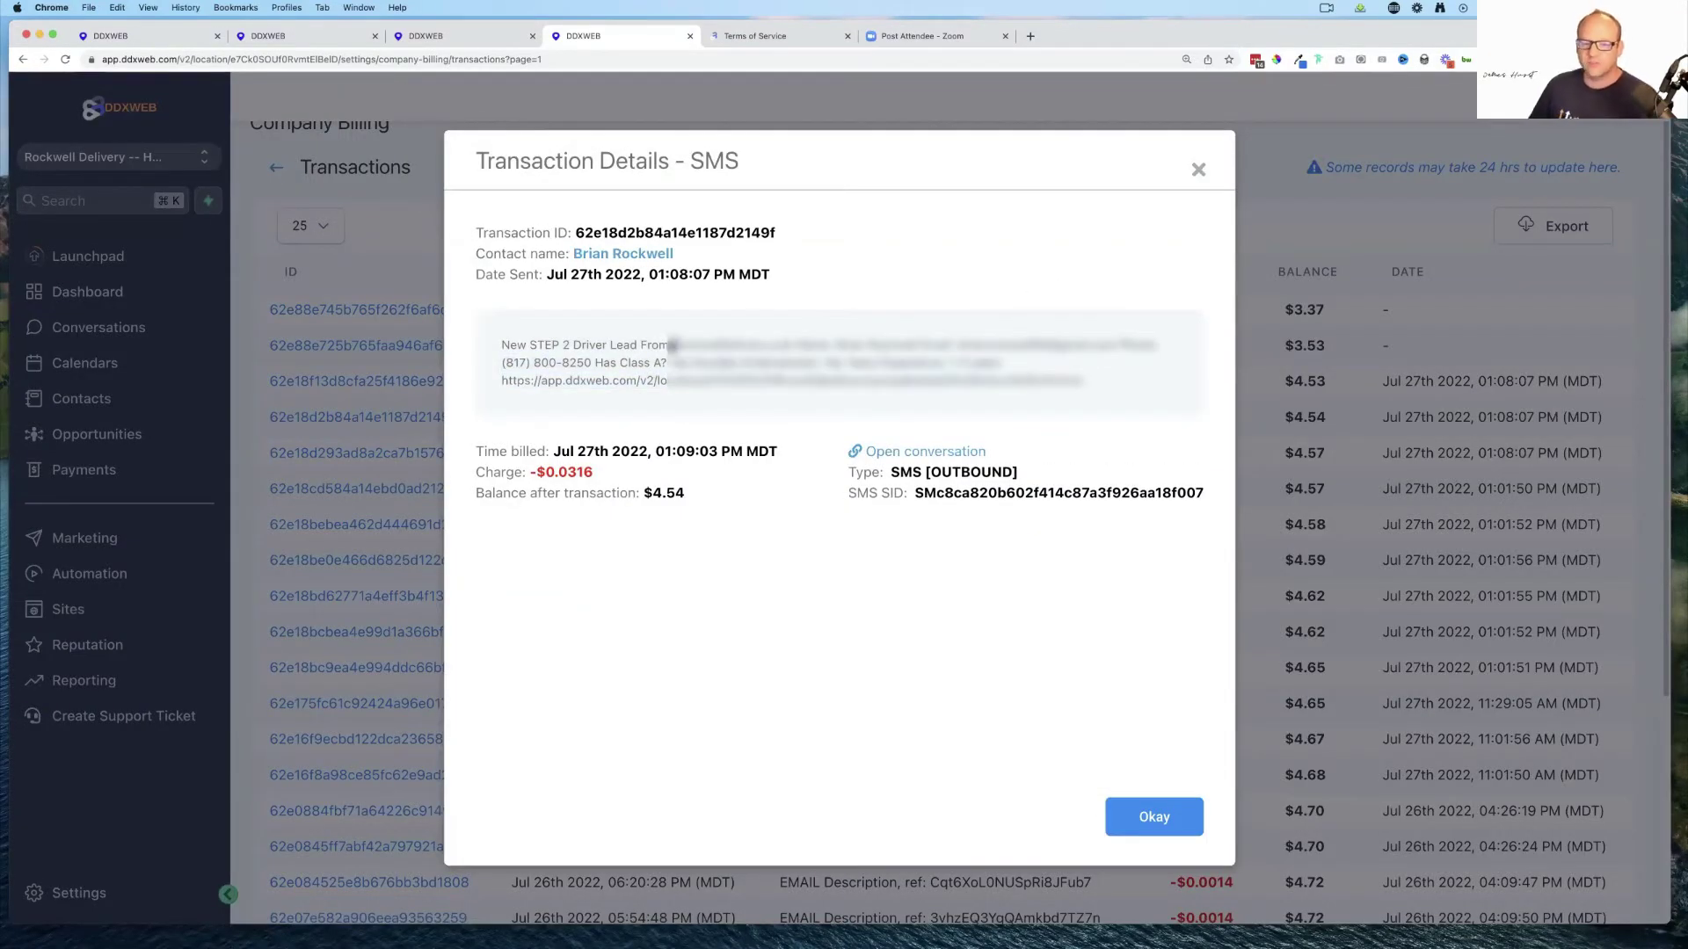
click(1197, 170)
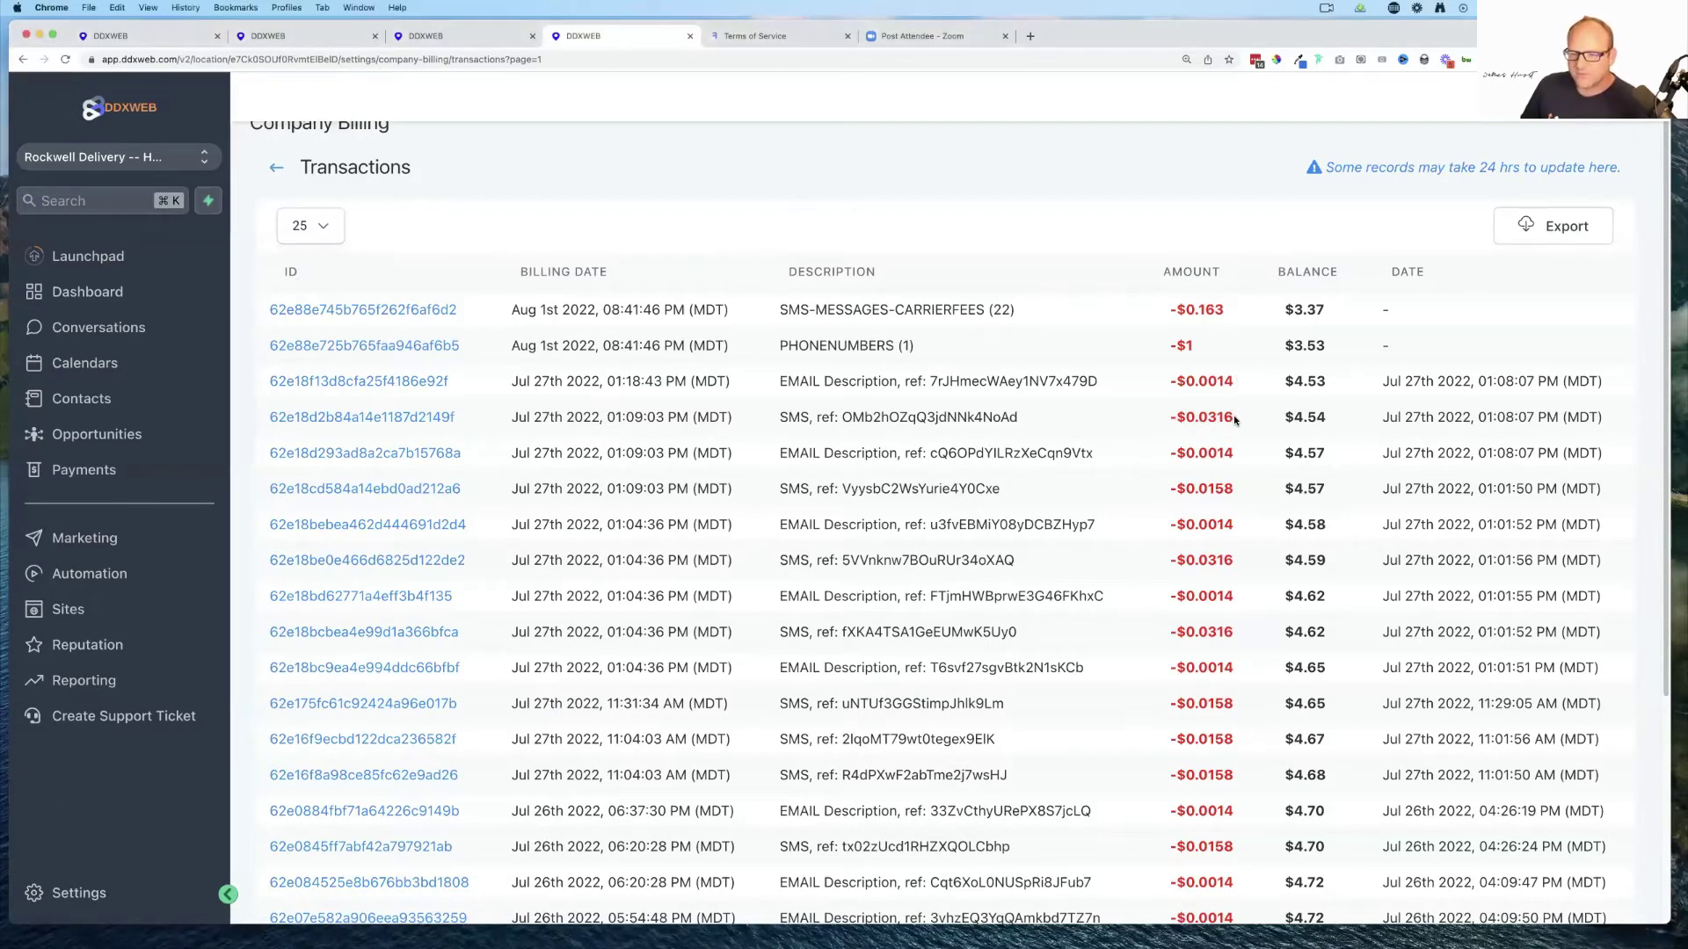
- Compare the $0.0316 charge with the $0.0158 SMS charge, then inspect the message in the $0.0158 transaction's details and close them
drag(1232, 419, 1171, 418)
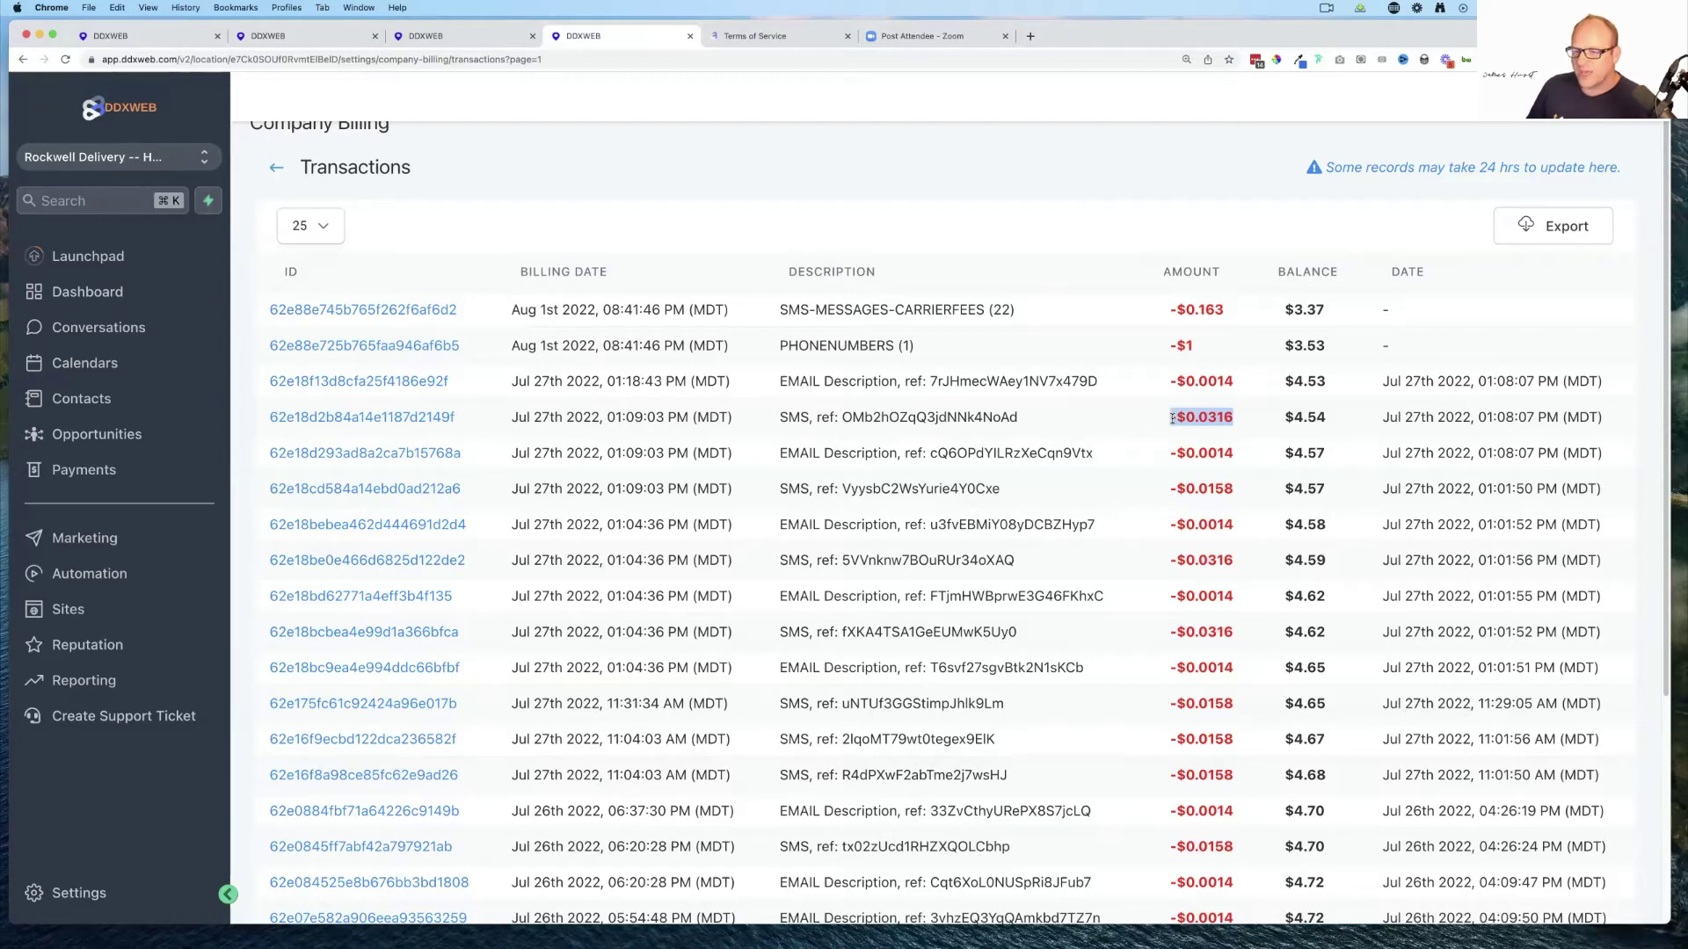
drag(1234, 489, 1171, 494)
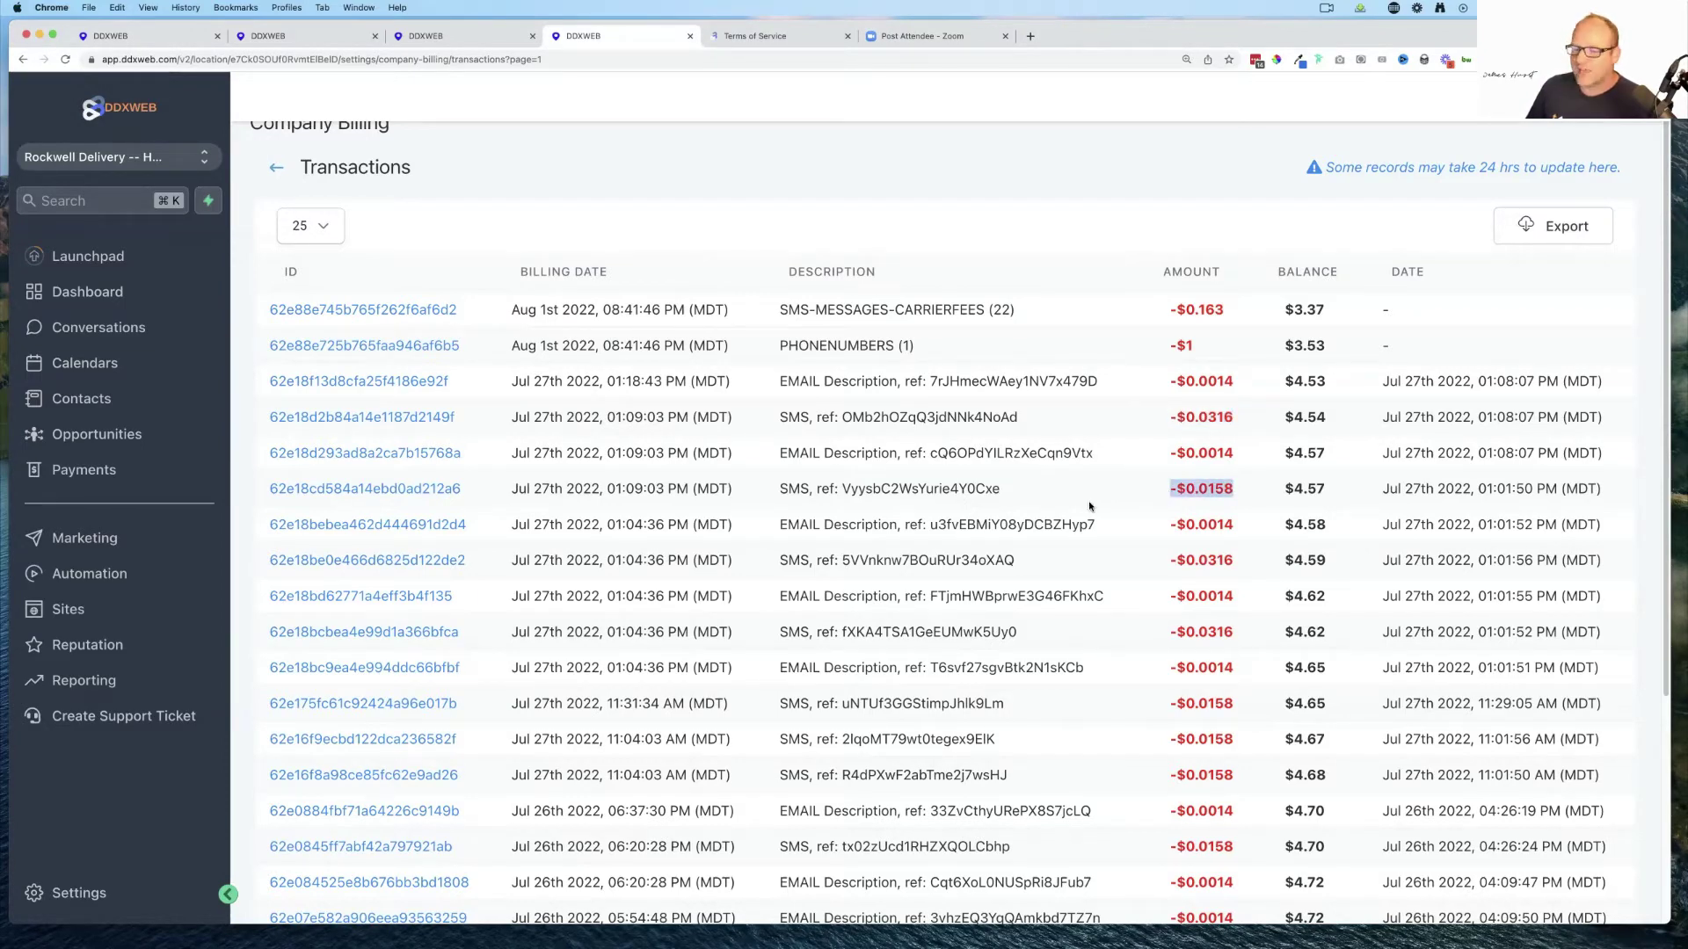
click(404, 492)
drag(518, 345, 603, 367)
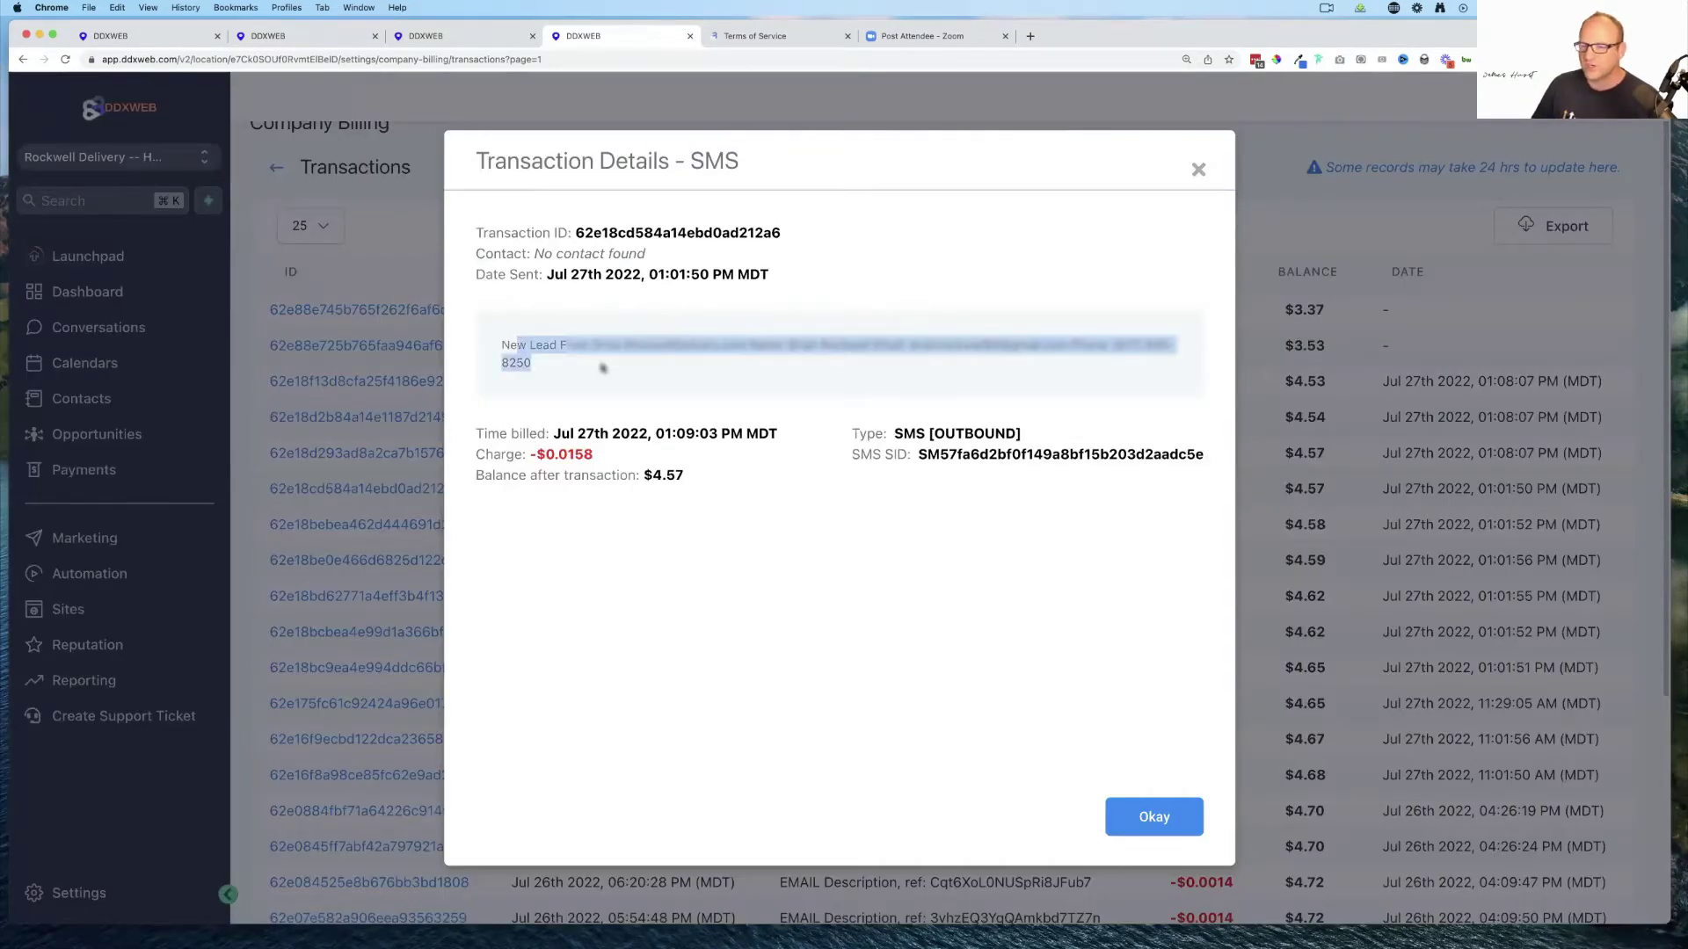
click(820, 378)
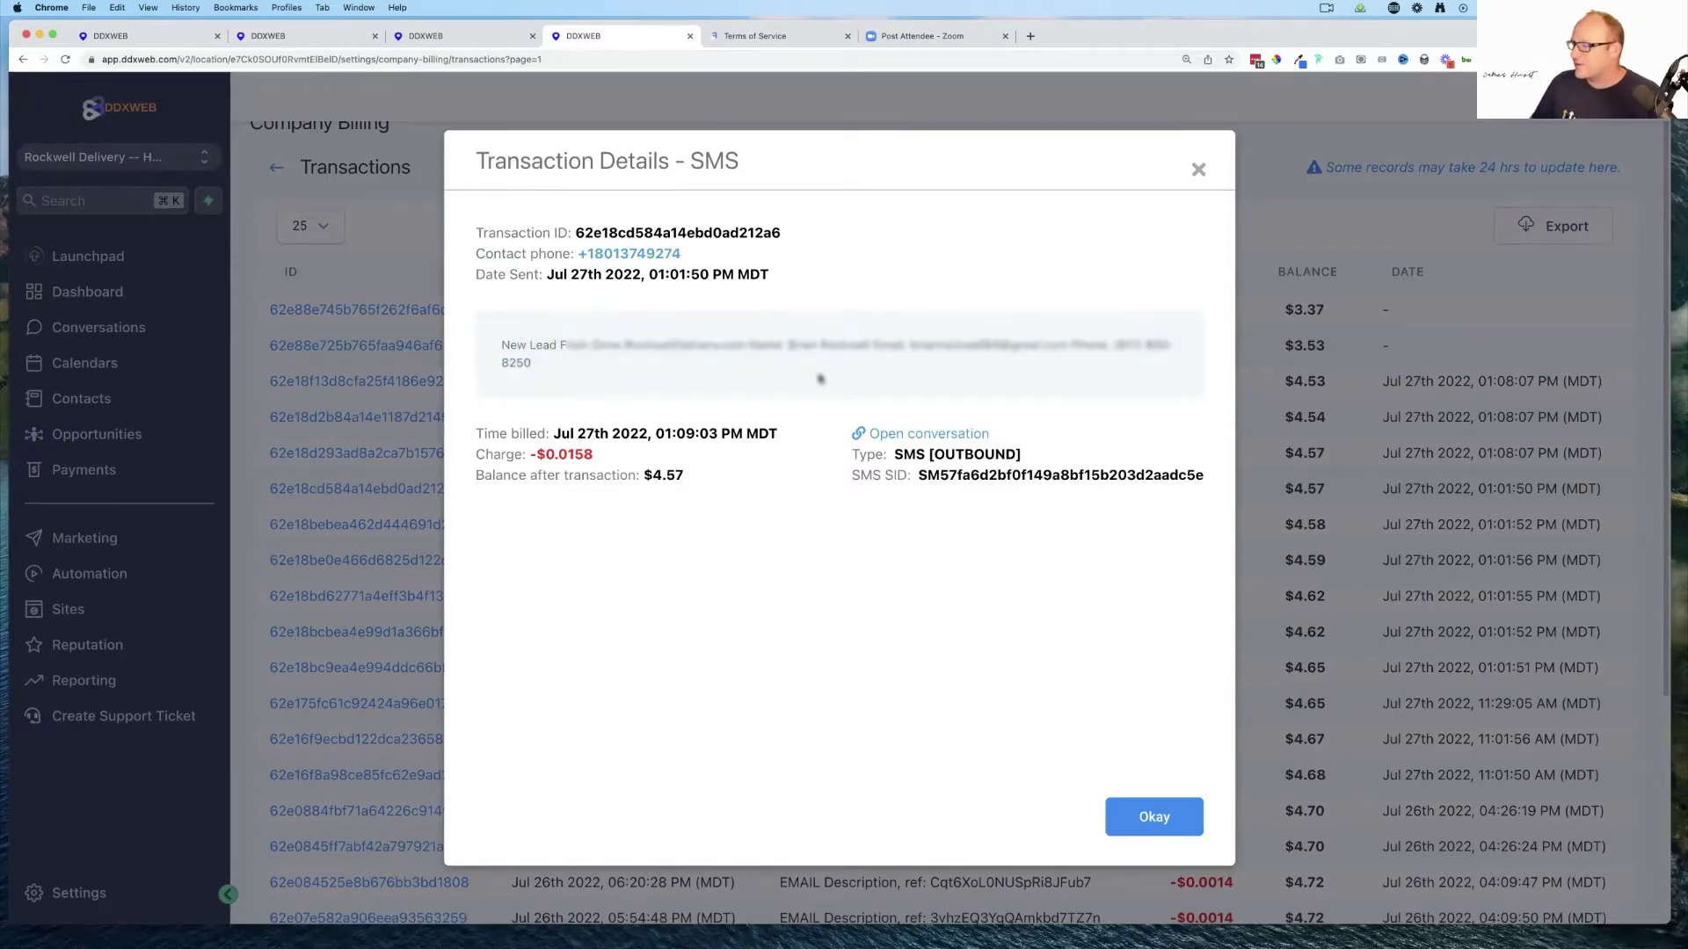
click(1198, 170)
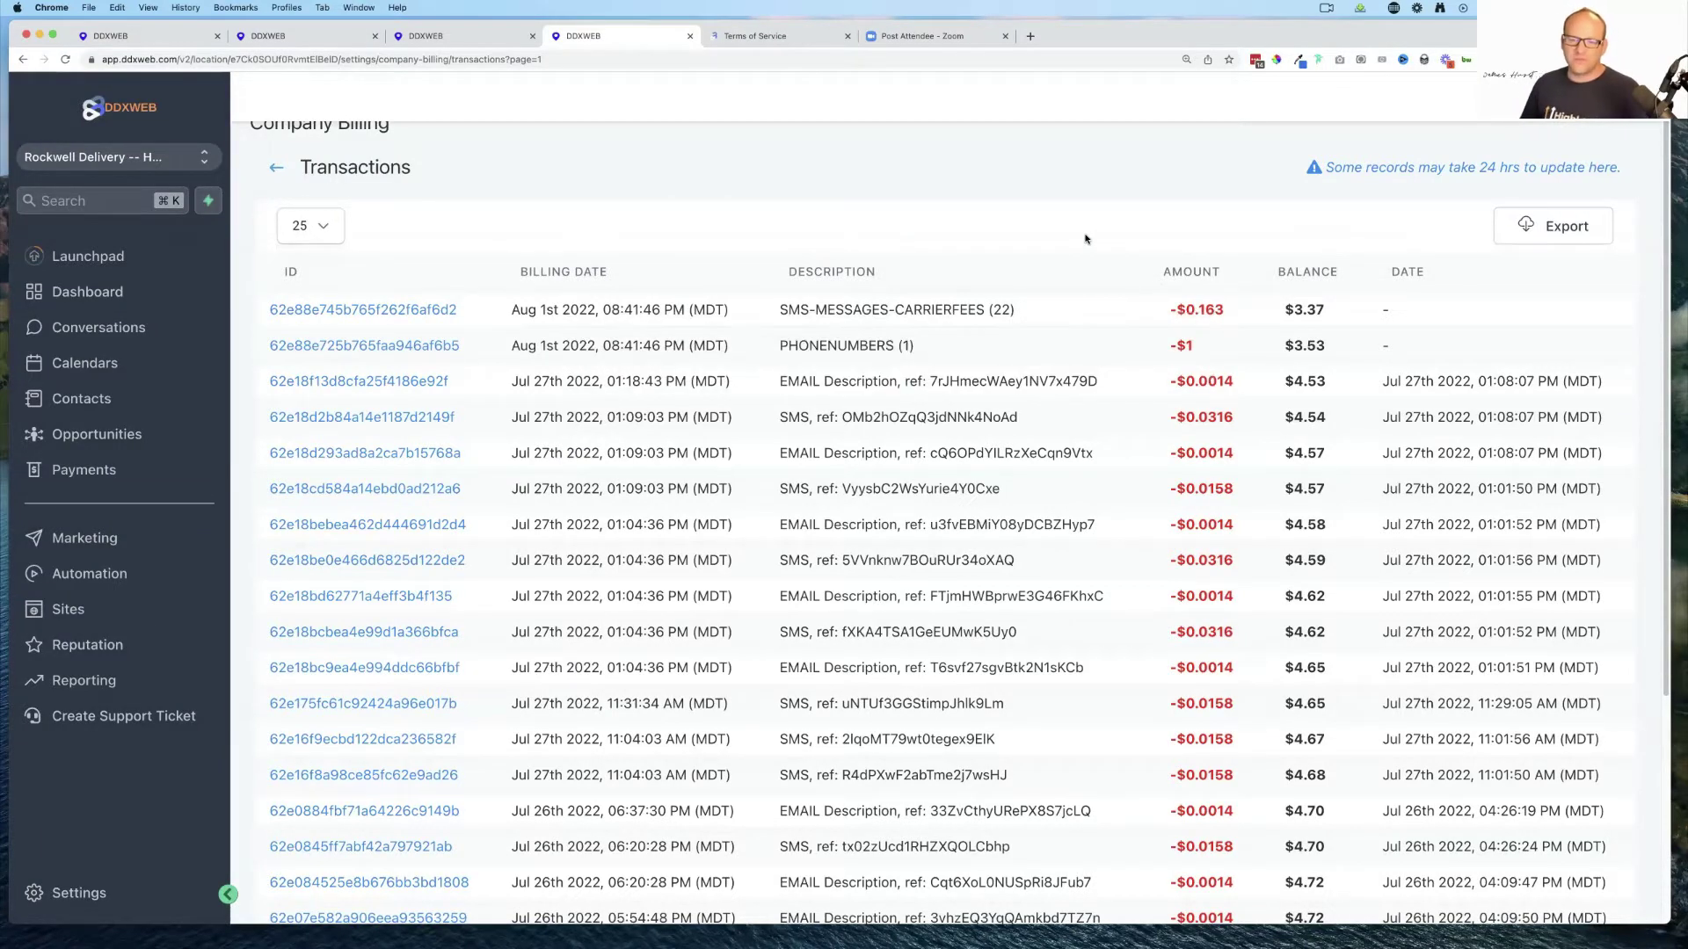
- Highlight the $0.0316 and $0.0158 SMS amounts in the transactions list to compare the two message charges
scroll(1084, 238, down, 1)
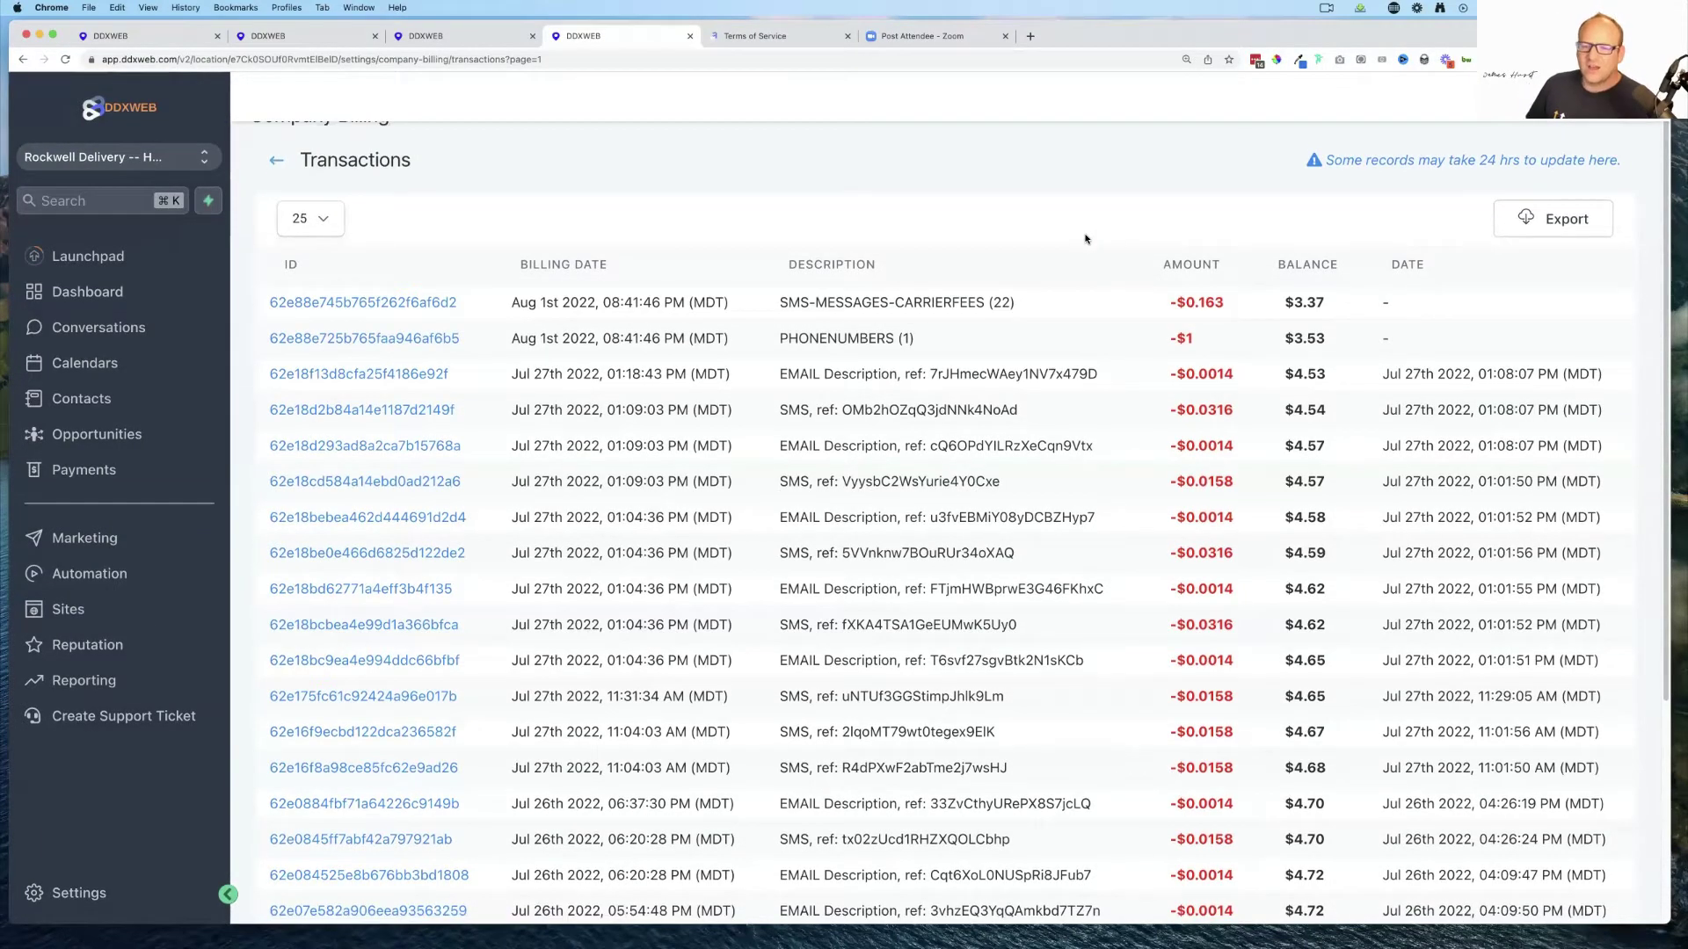
scroll(1084, 238, up, 1)
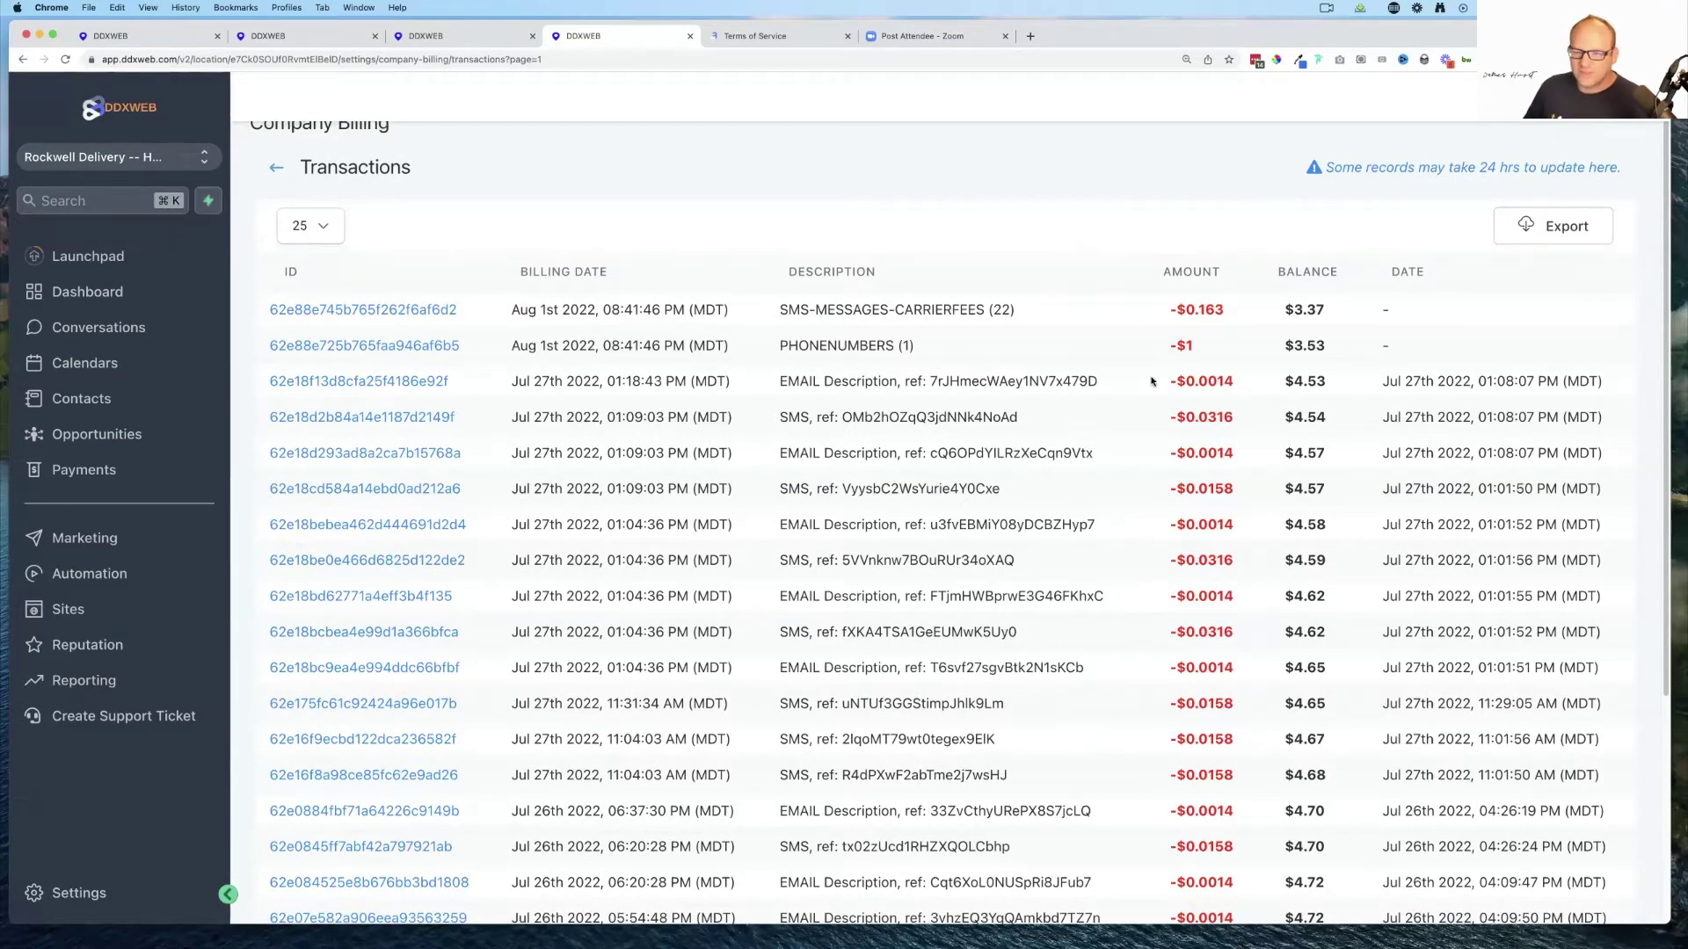
drag(1169, 419, 1236, 420)
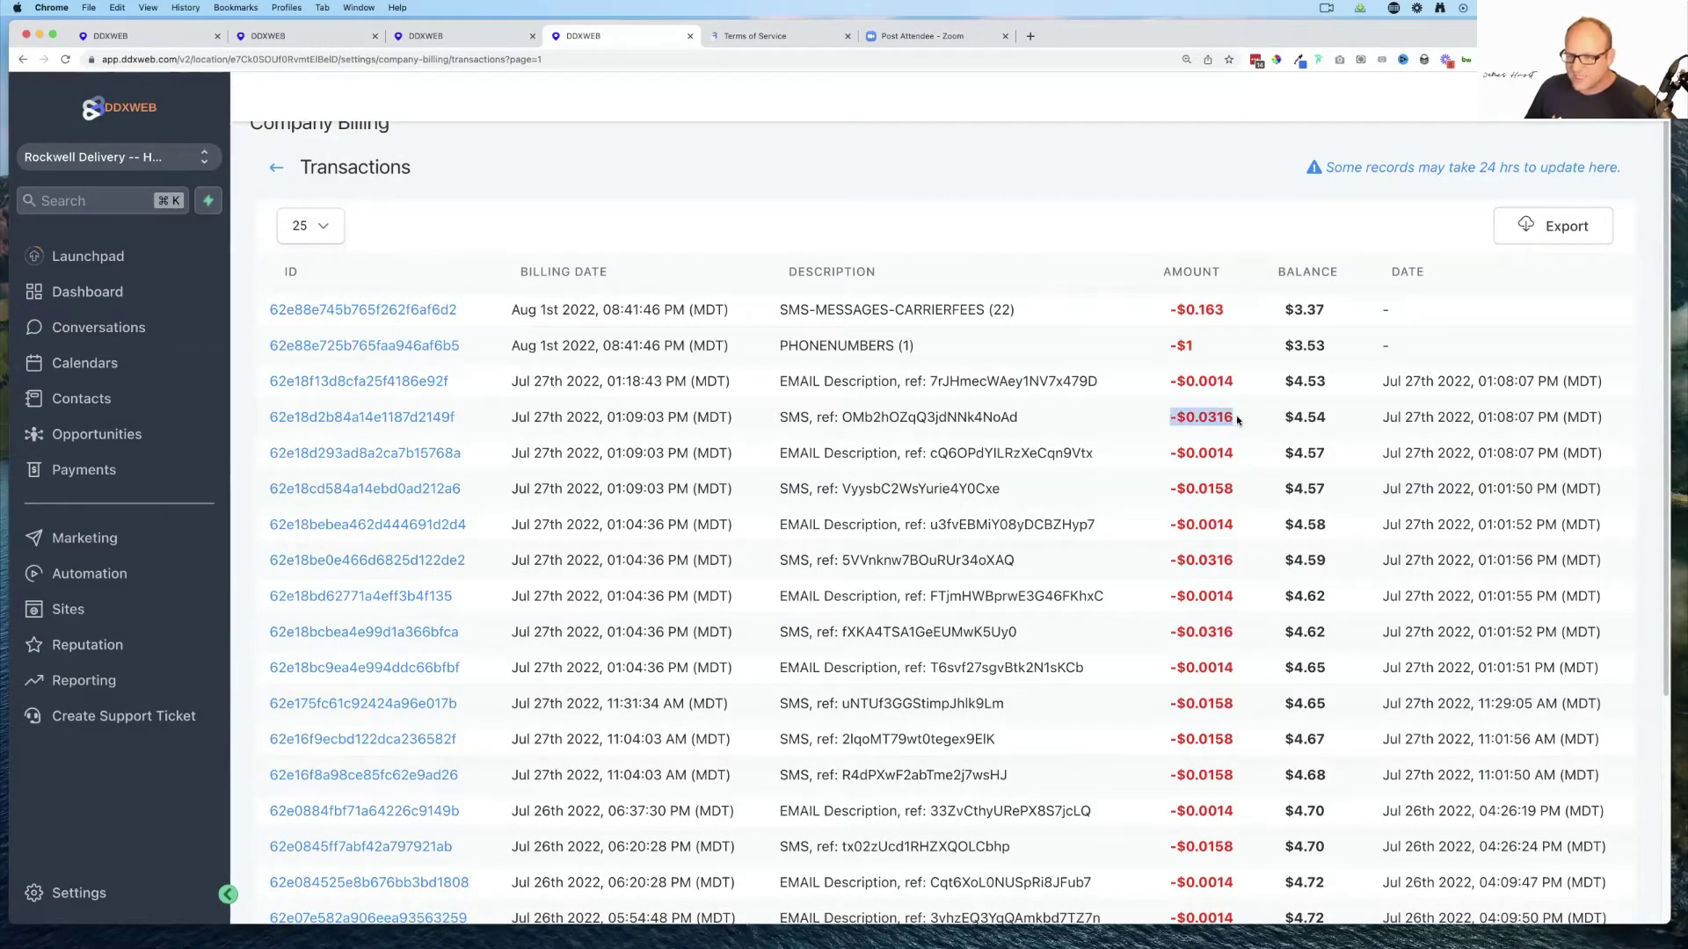
drag(1171, 490, 1235, 490)
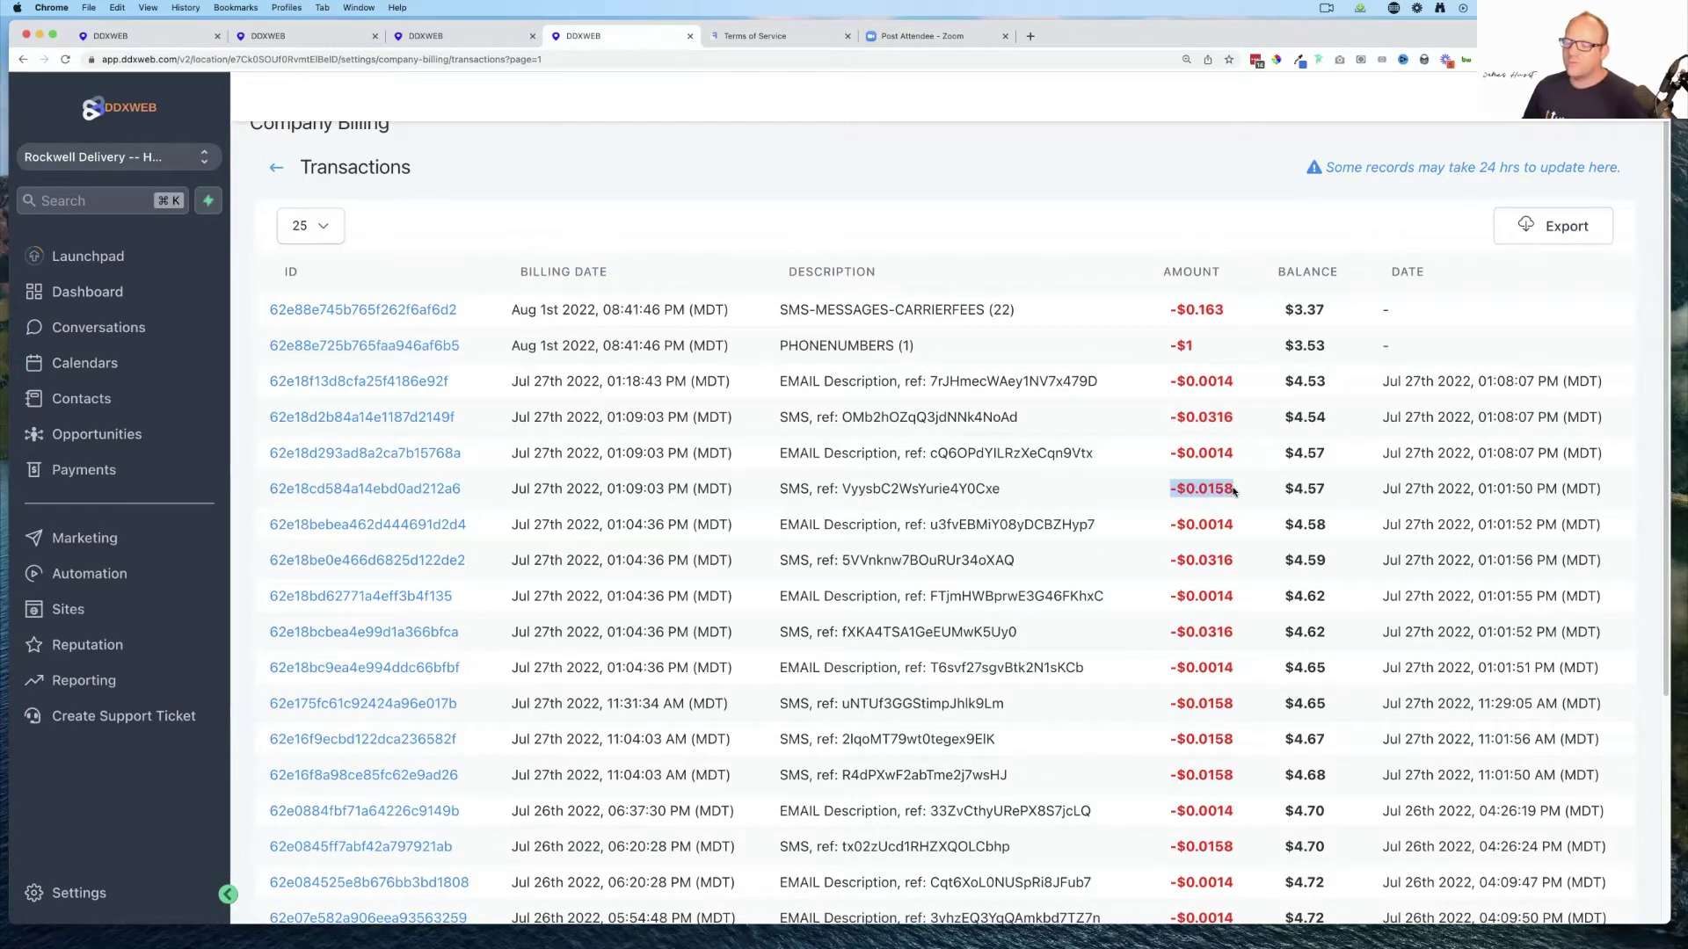
- Return to the agency's SaaS Configurator and highlight the text message rate charged to the customer in Telephony Resell Settings
click(184, 38)
click(289, 39)
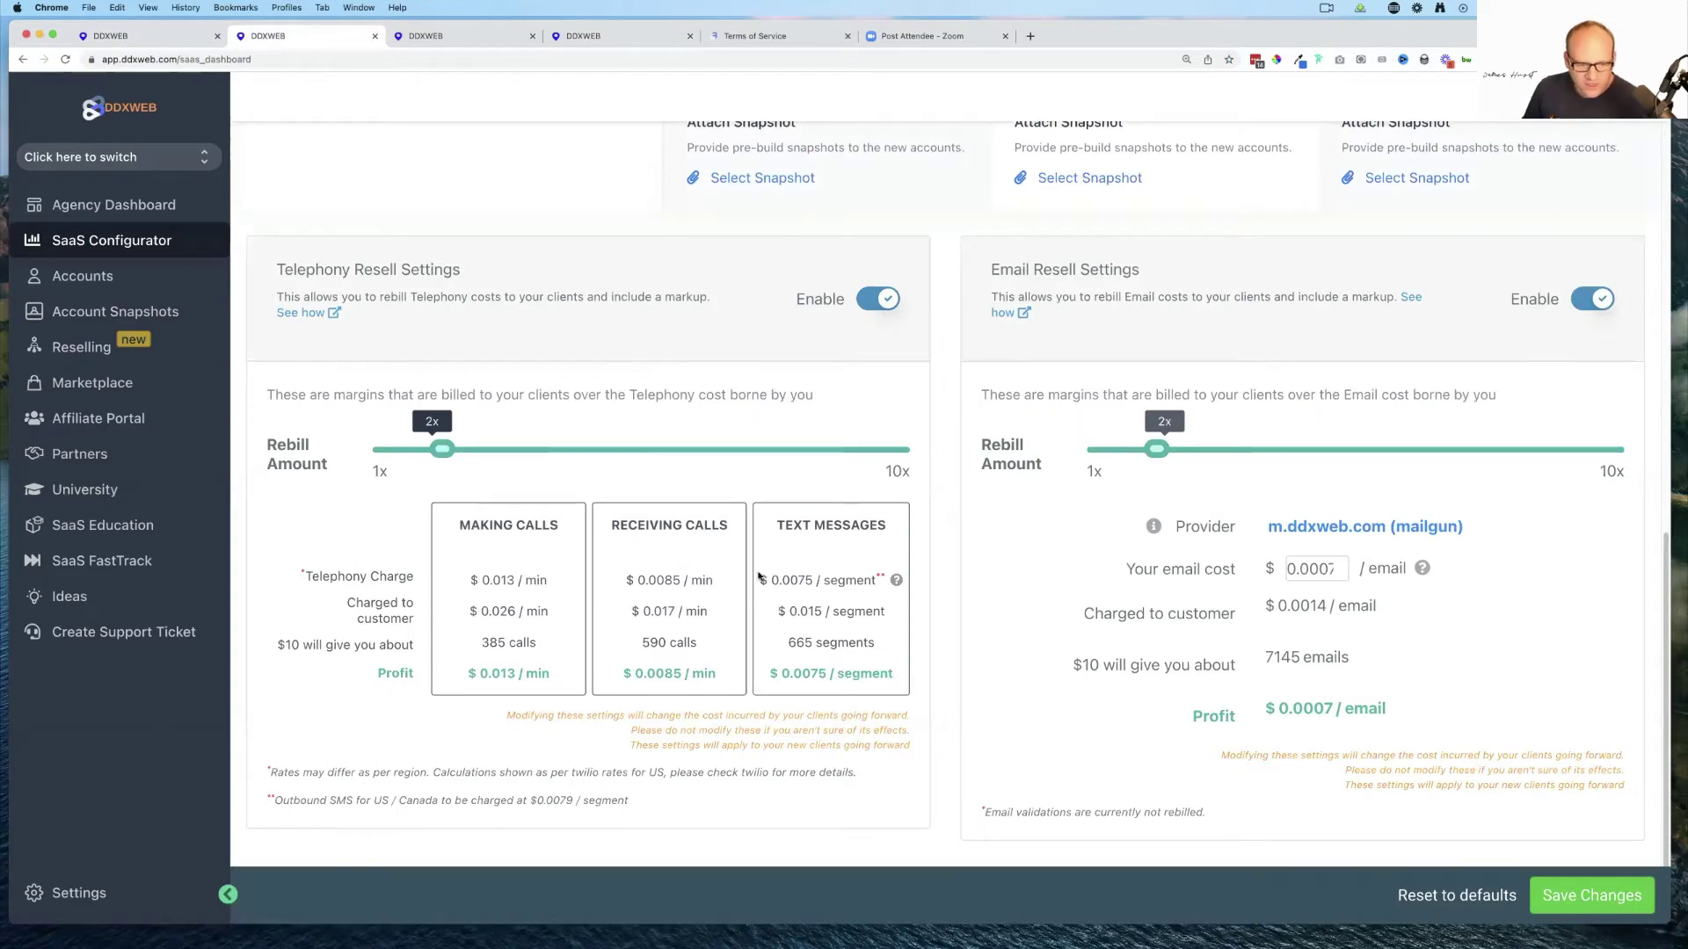
drag(783, 525, 851, 525)
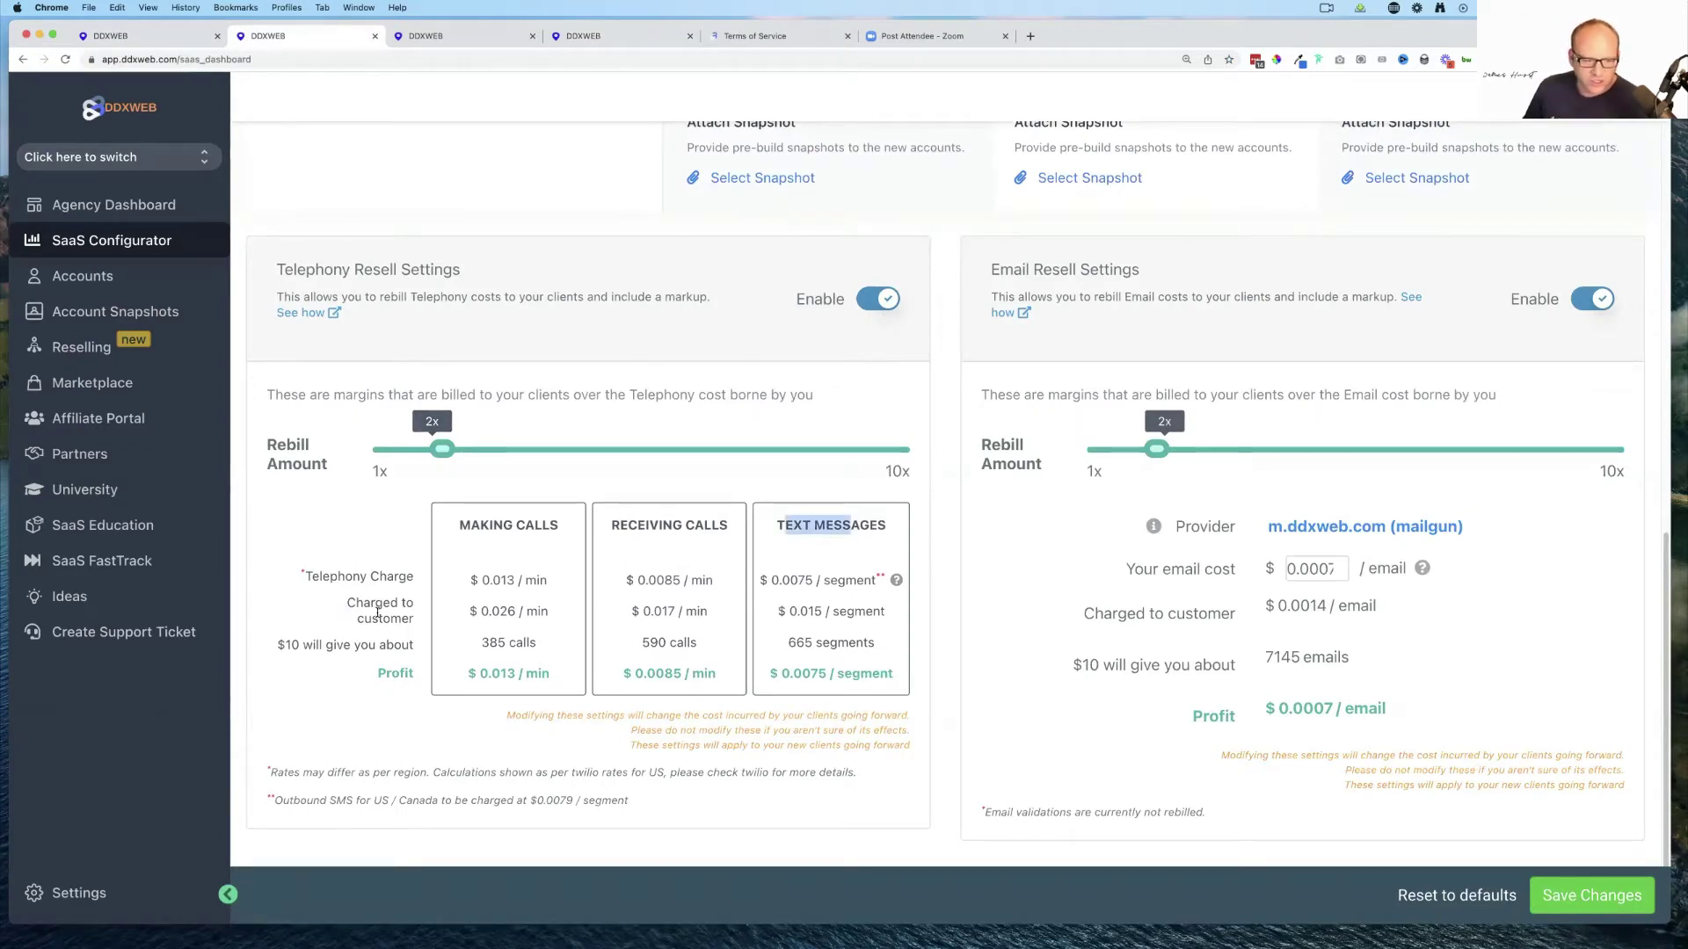
drag(348, 603, 401, 619)
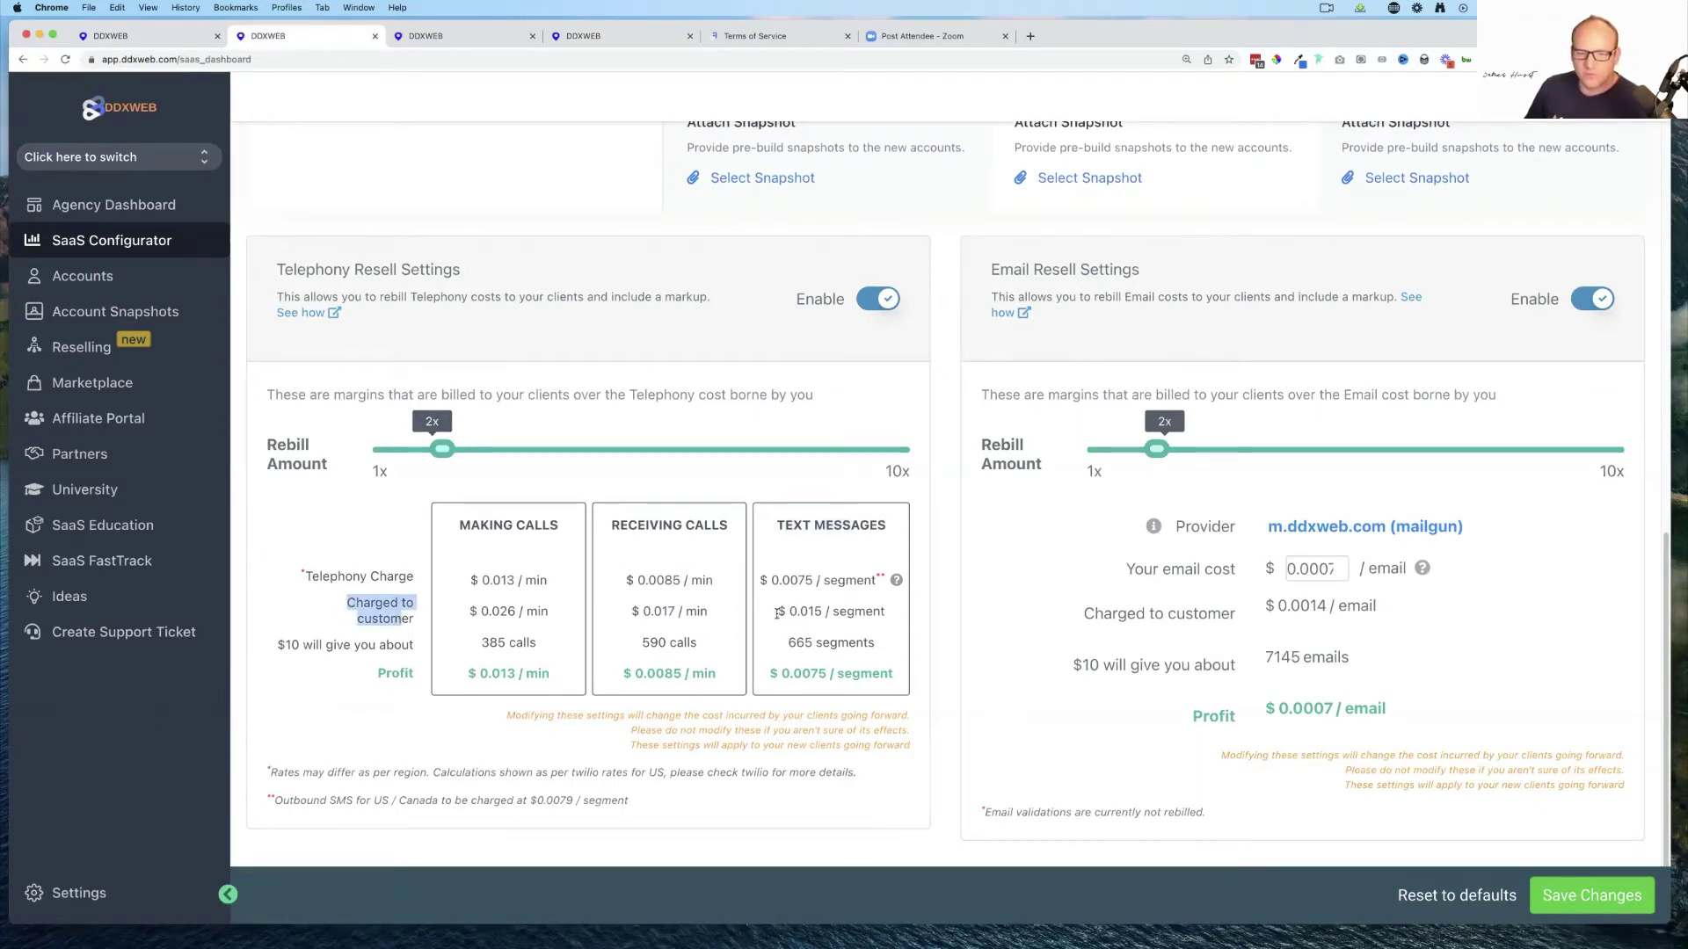
drag(778, 613, 828, 616)
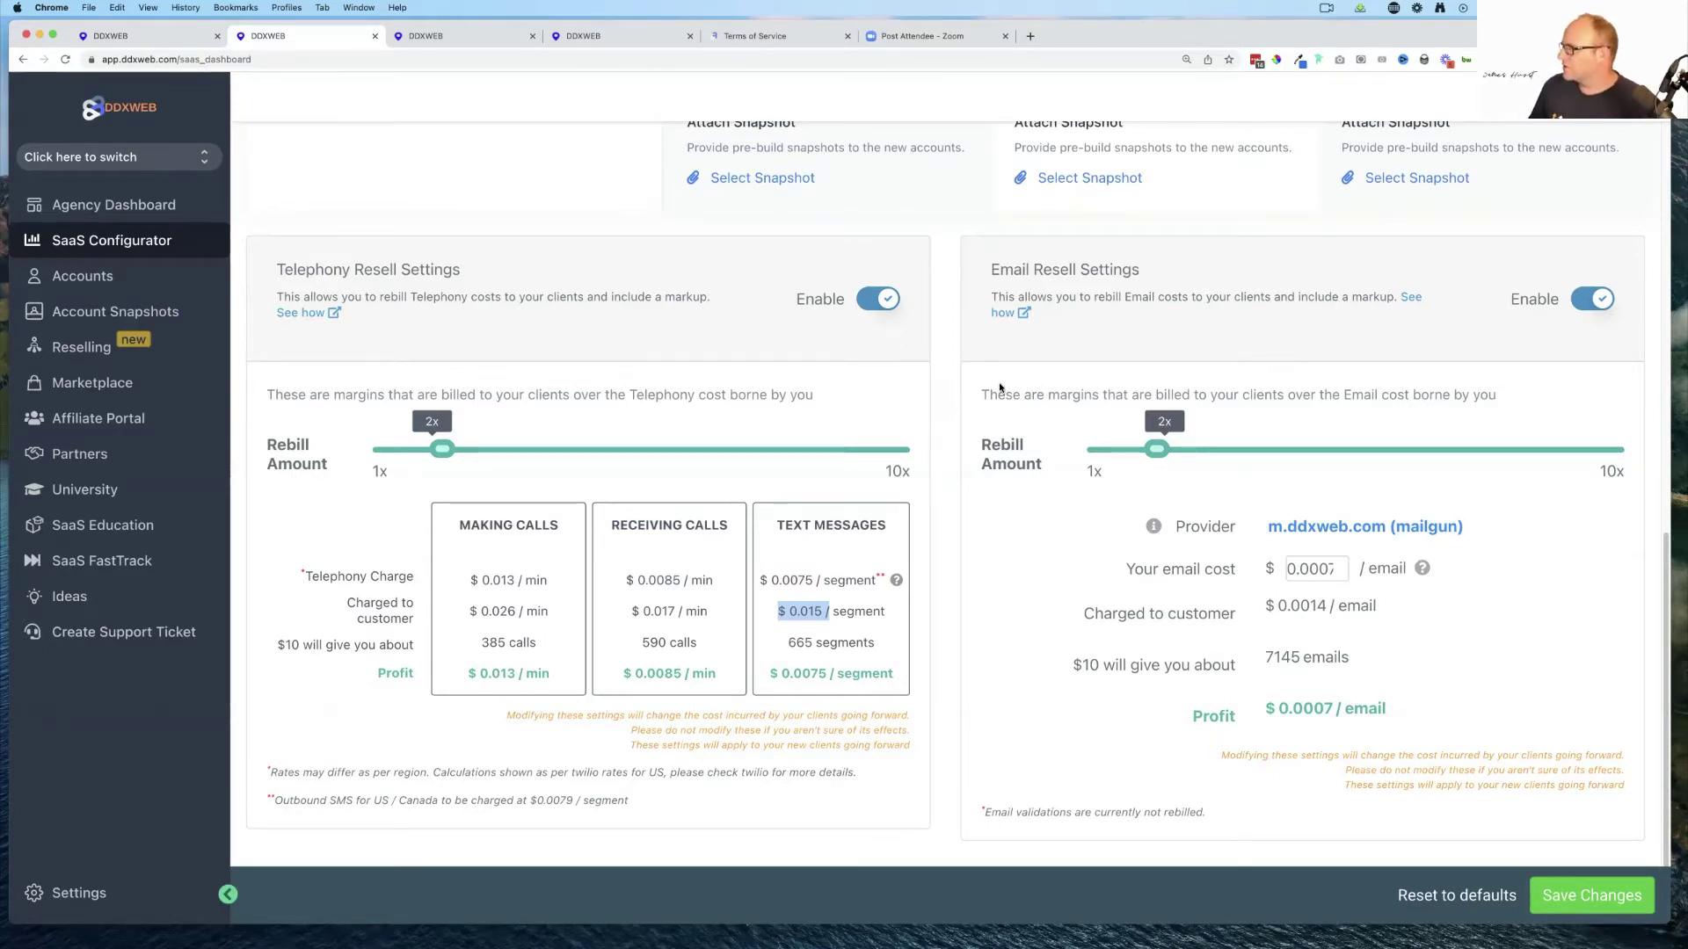
- Bring up the Twilio Rebilling Presentation Outline document and examine the example Stripe notification for the $50.00 auto-recharge payment
key(super+grave)
drag(1127, 198, 930, 72)
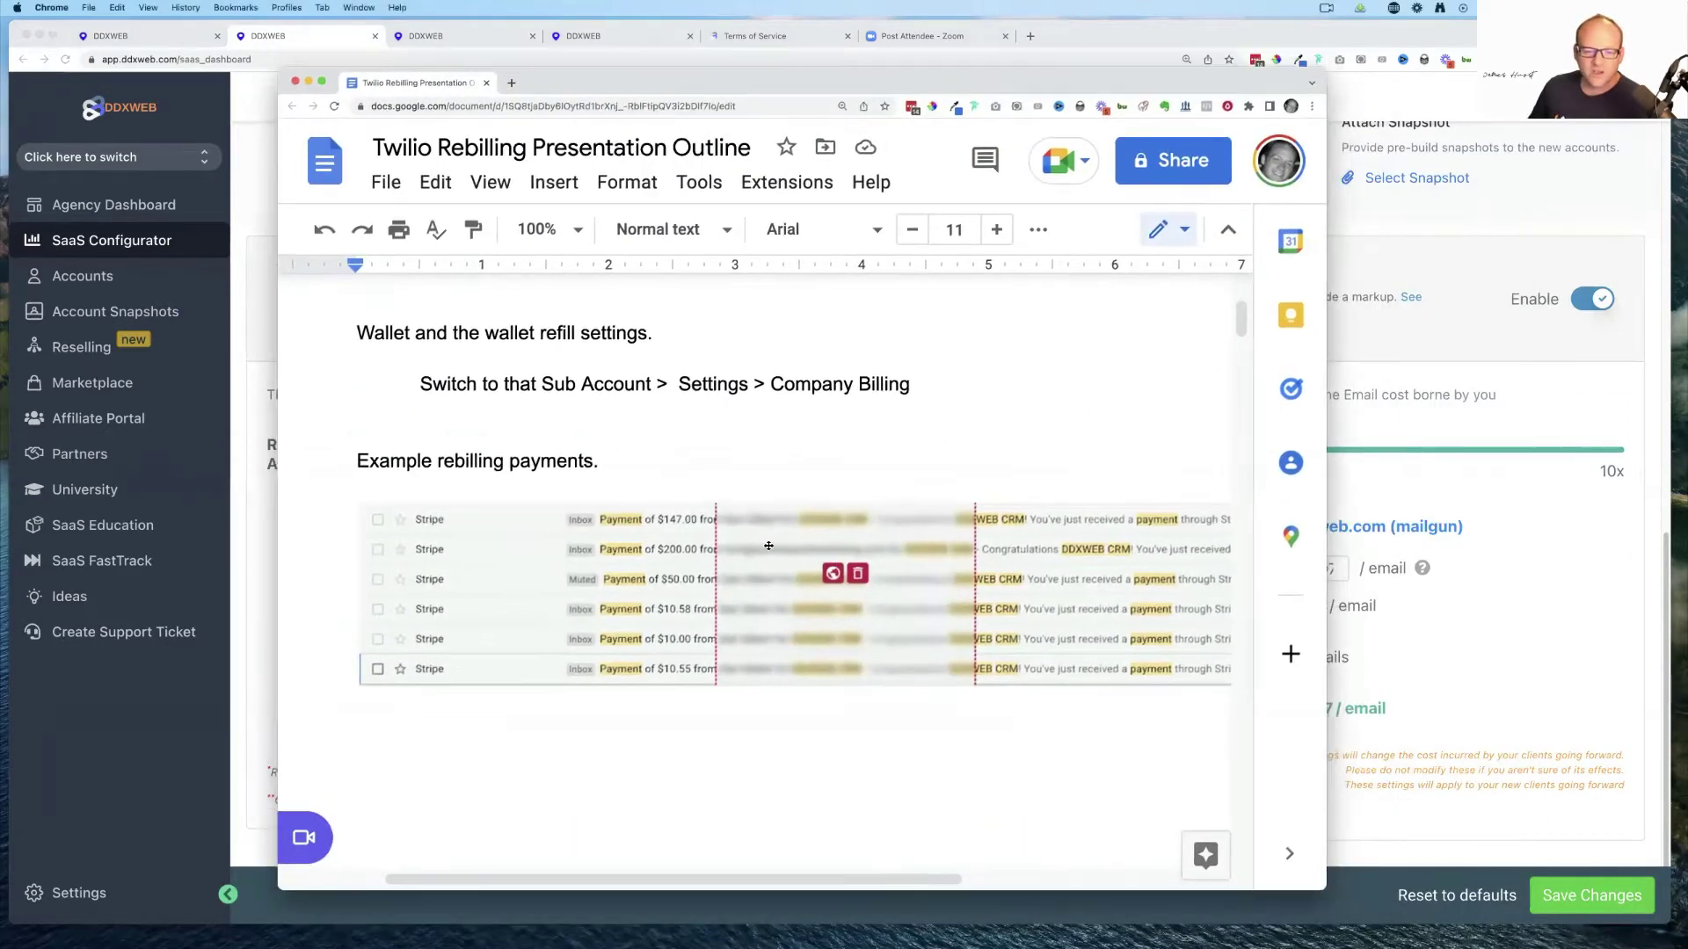
scroll(785, 461, down, 4)
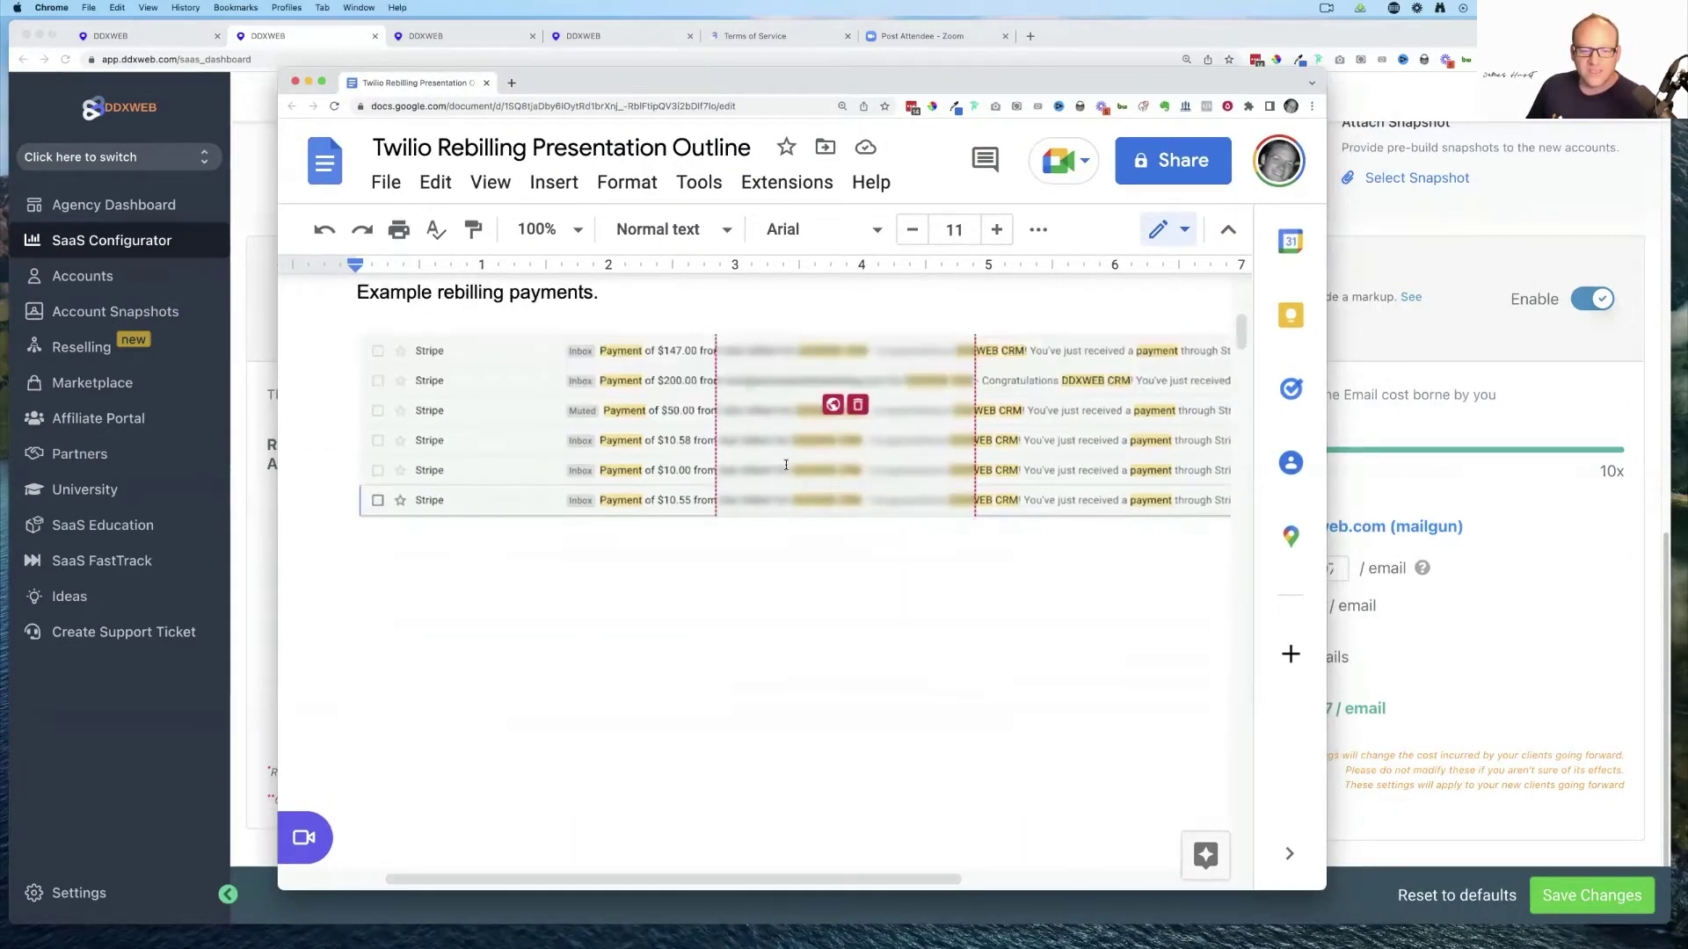
scroll(785, 465, down, 10)
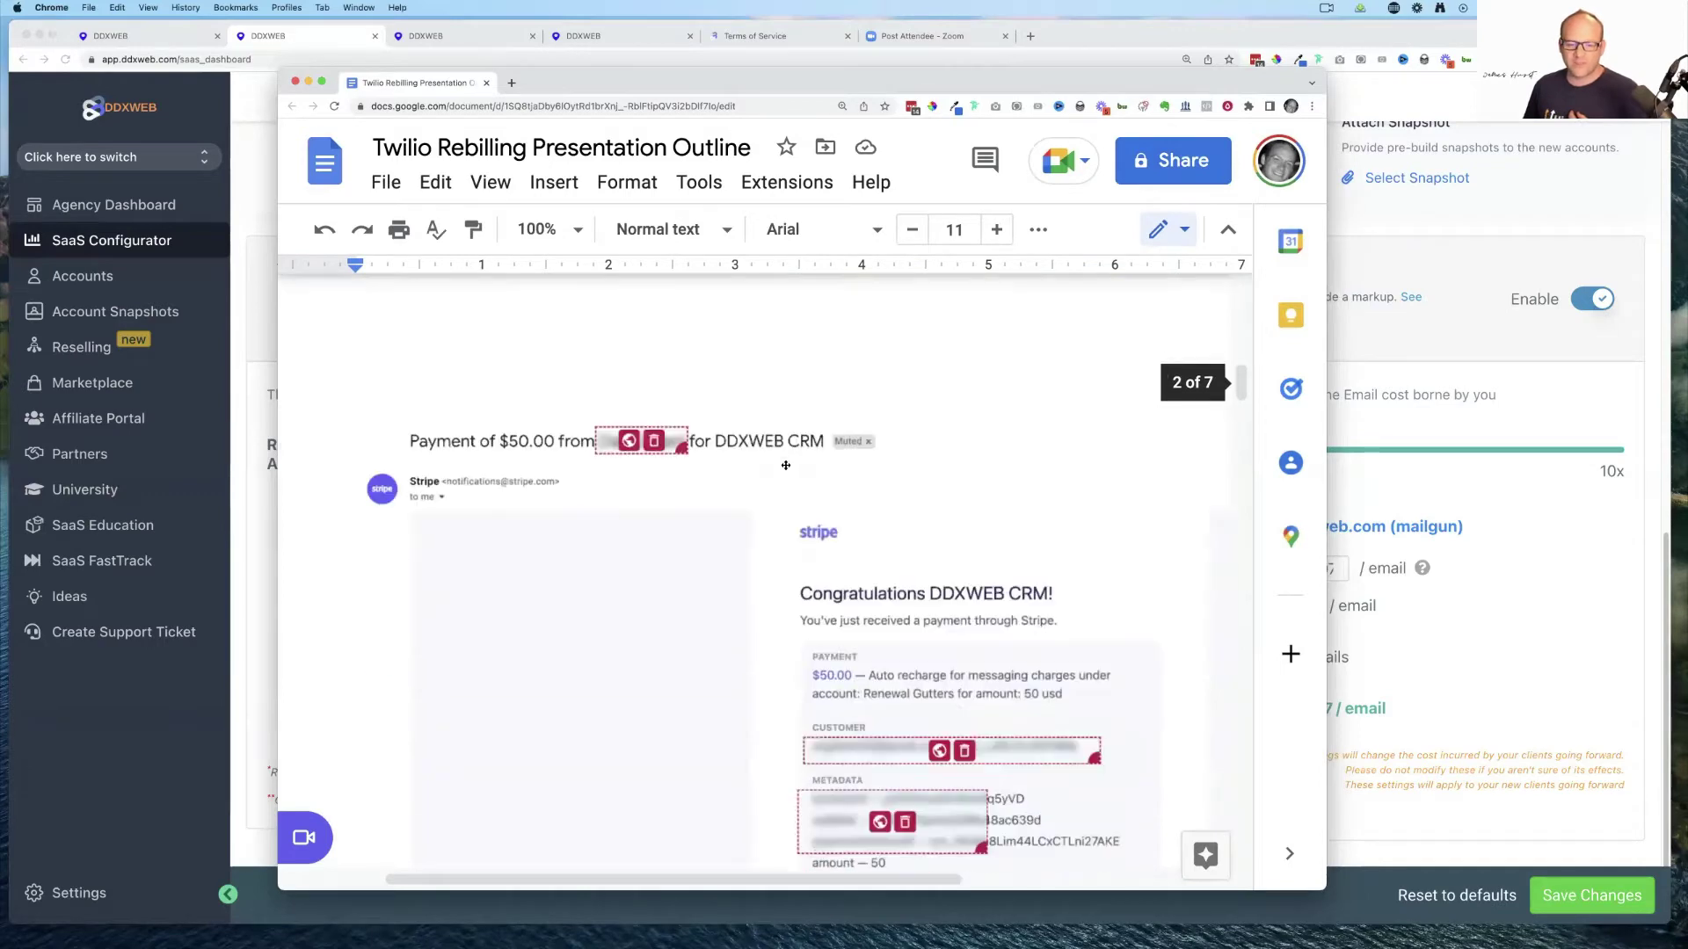
scroll(785, 465, down, 3)
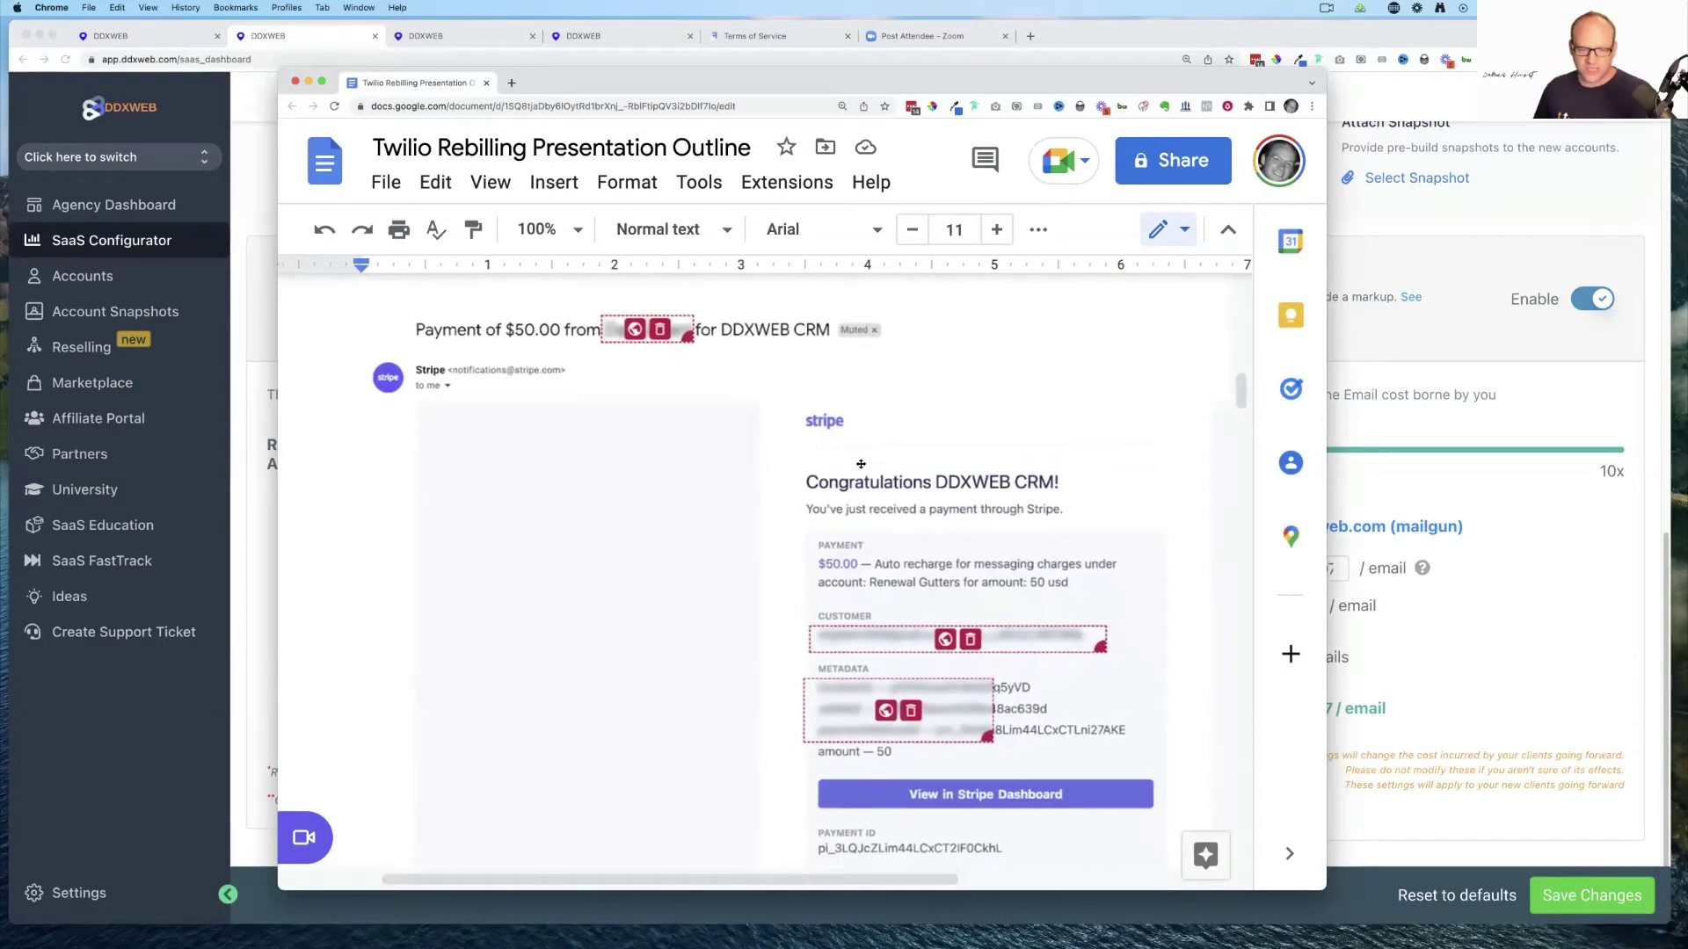
scroll(861, 464, up, 1)
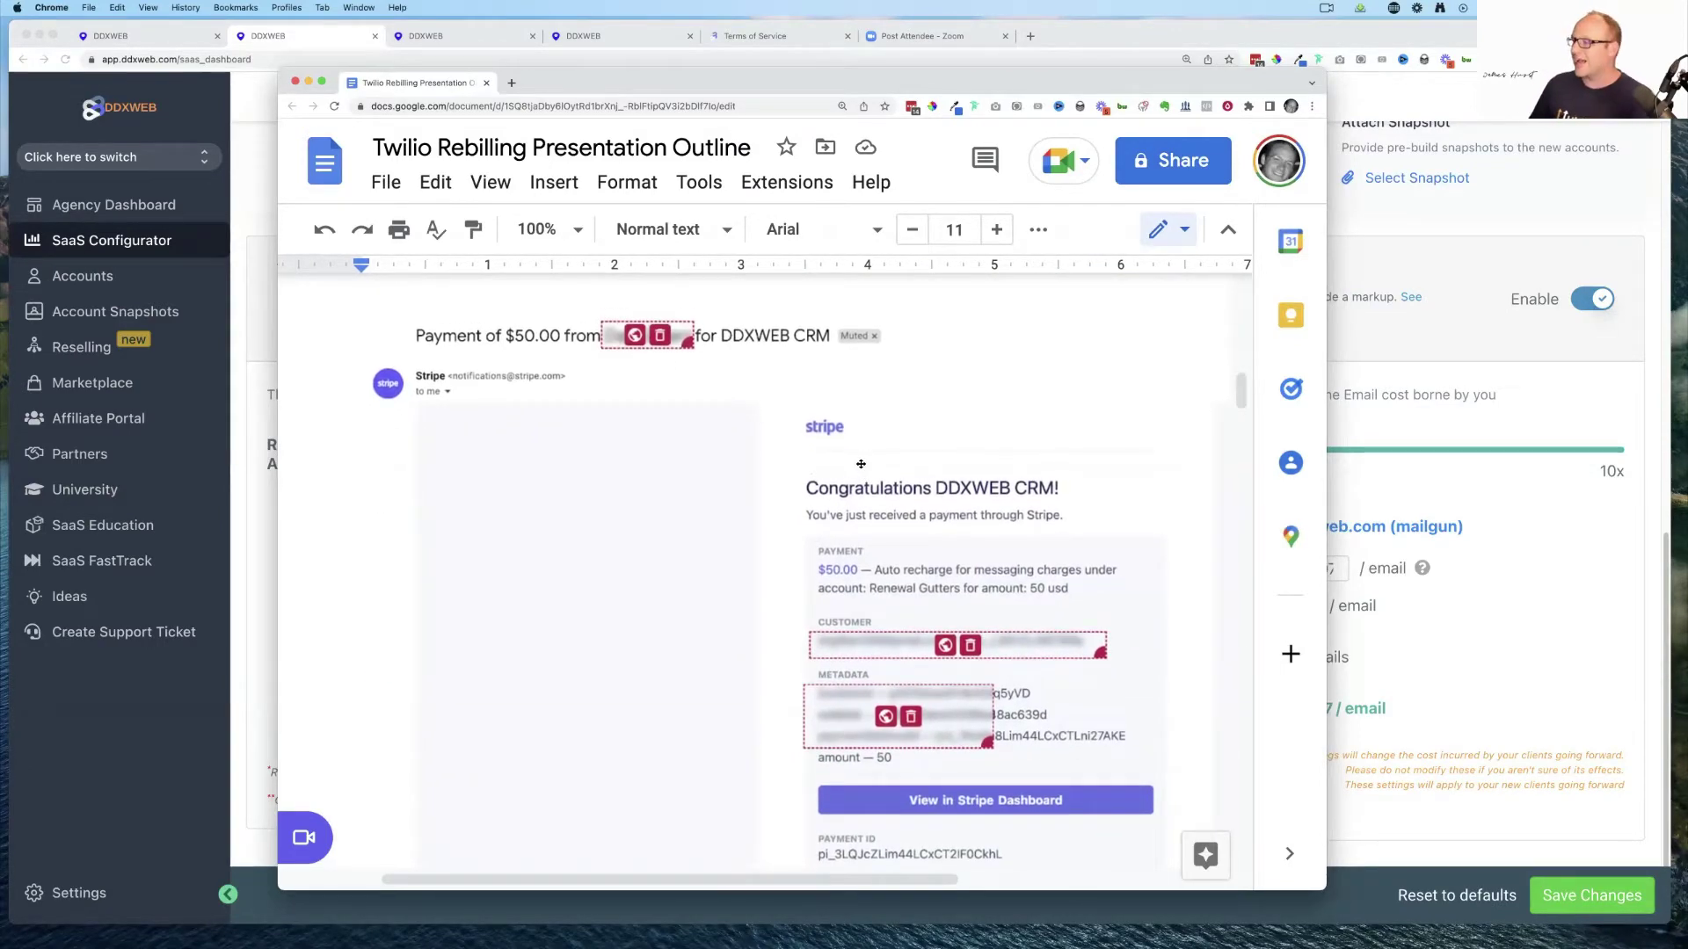
scroll(860, 465, down, 2)
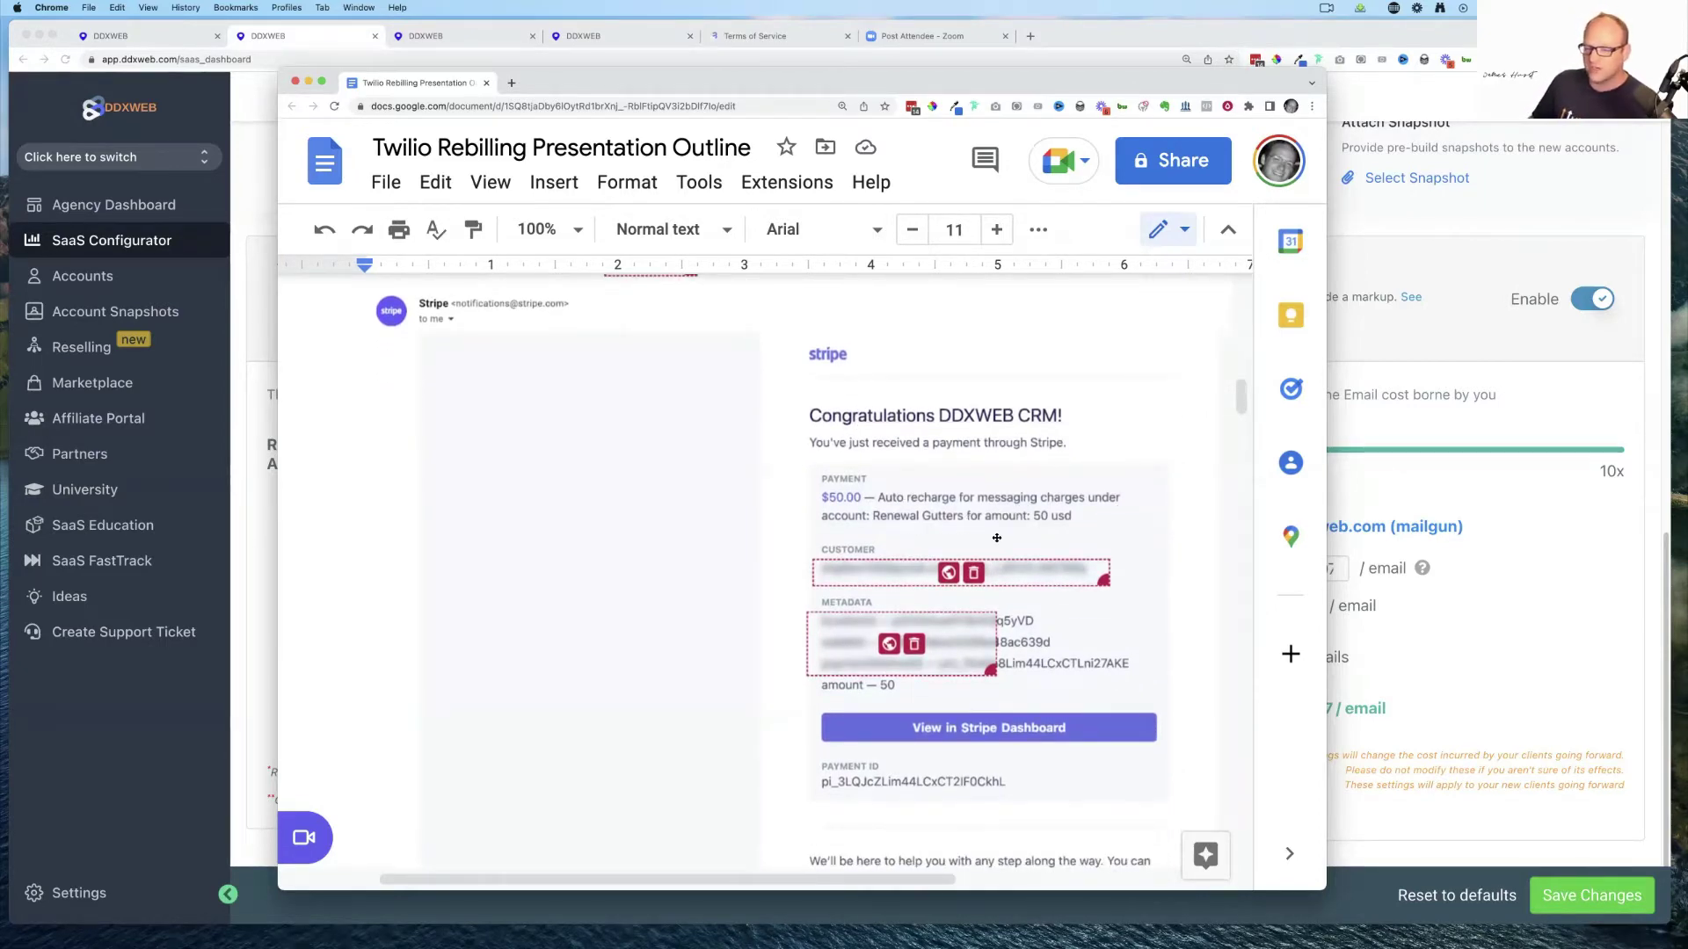
scroll(1125, 448, down, 3)
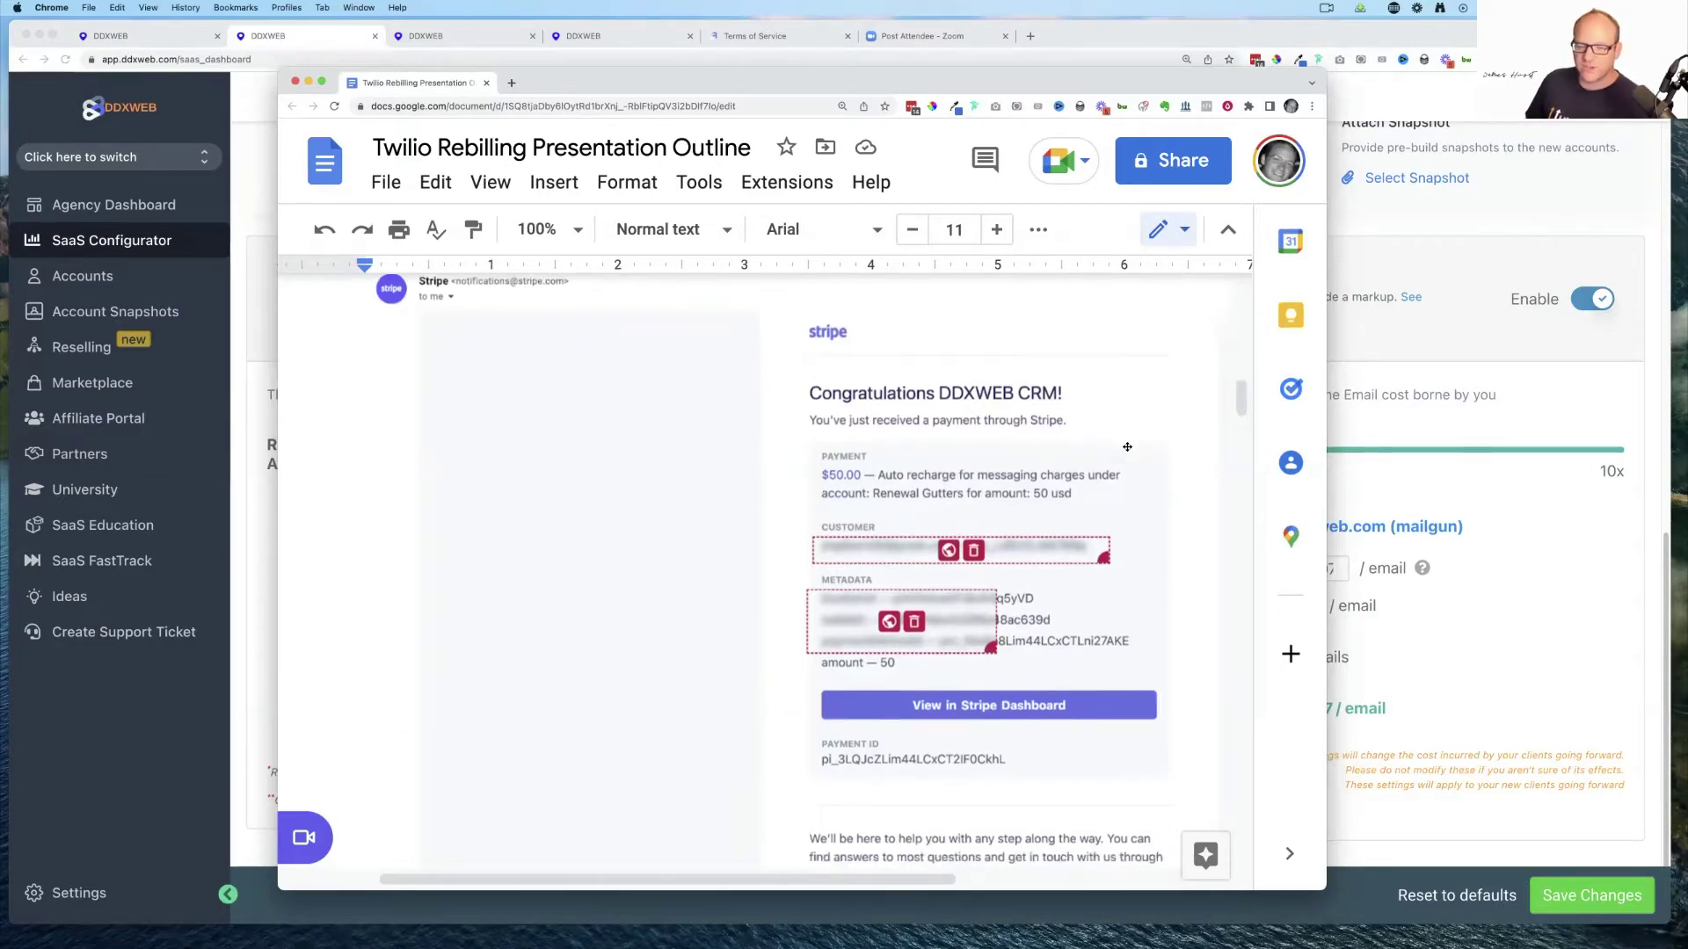
scroll(1127, 447, up, 1)
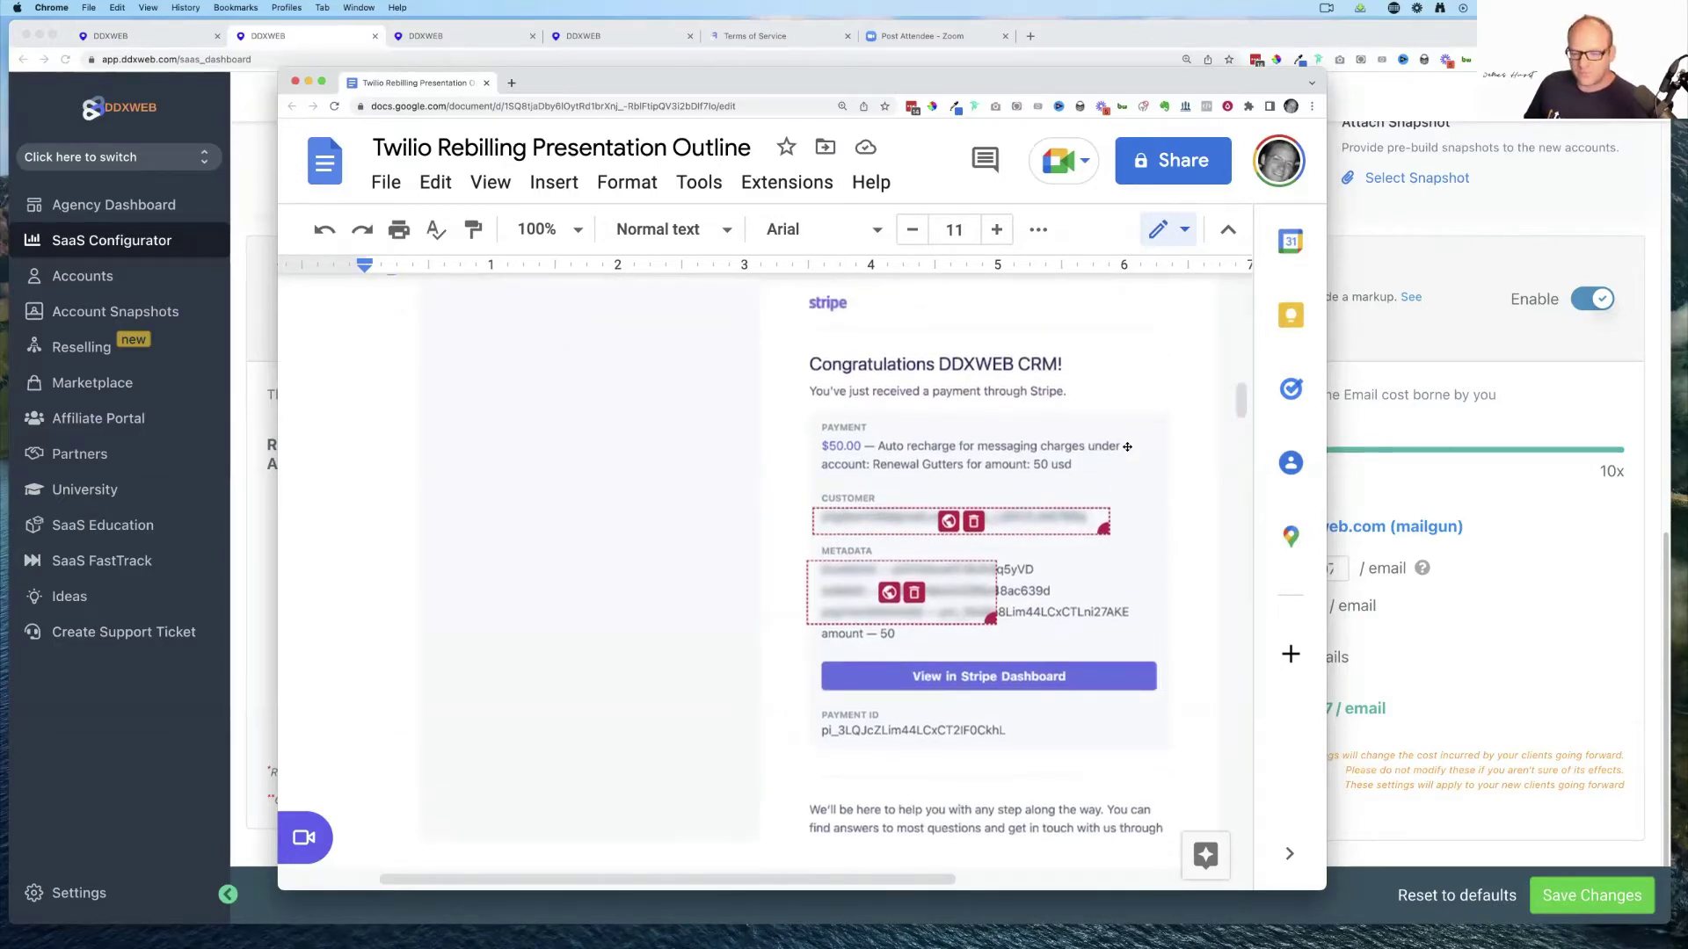
- Examine the HighLevel, Inc. receipt for the agency's own messaging recharge further down the outline document
scroll(1127, 447, down, 10)
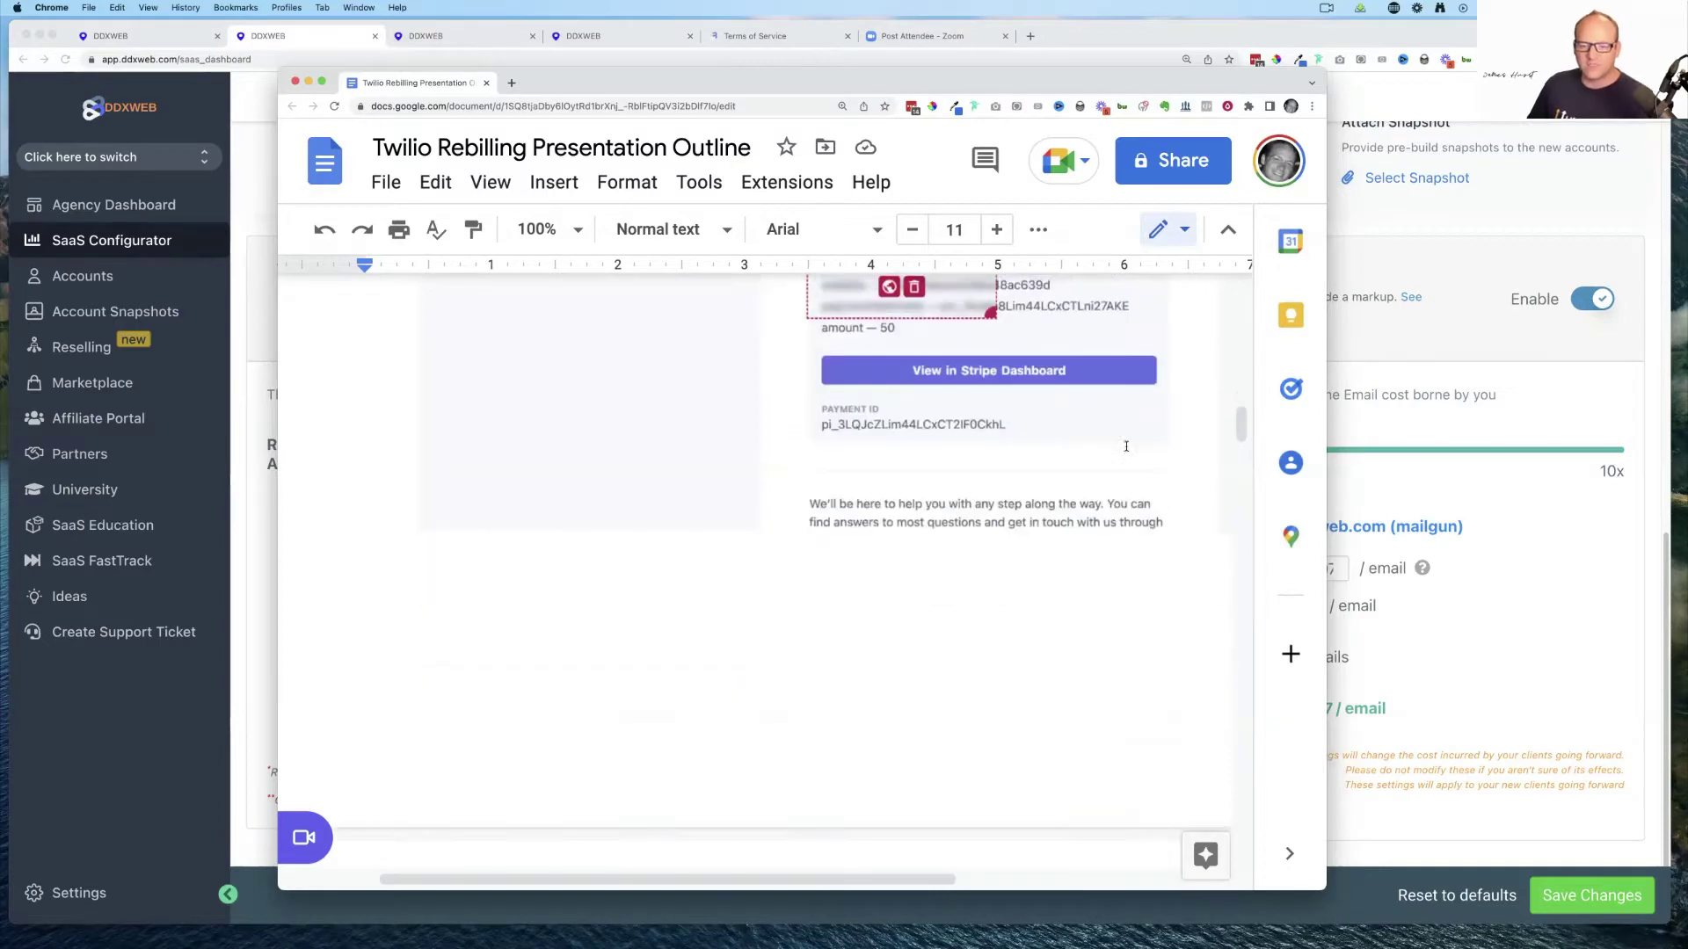
scroll(1126, 447, down, 5)
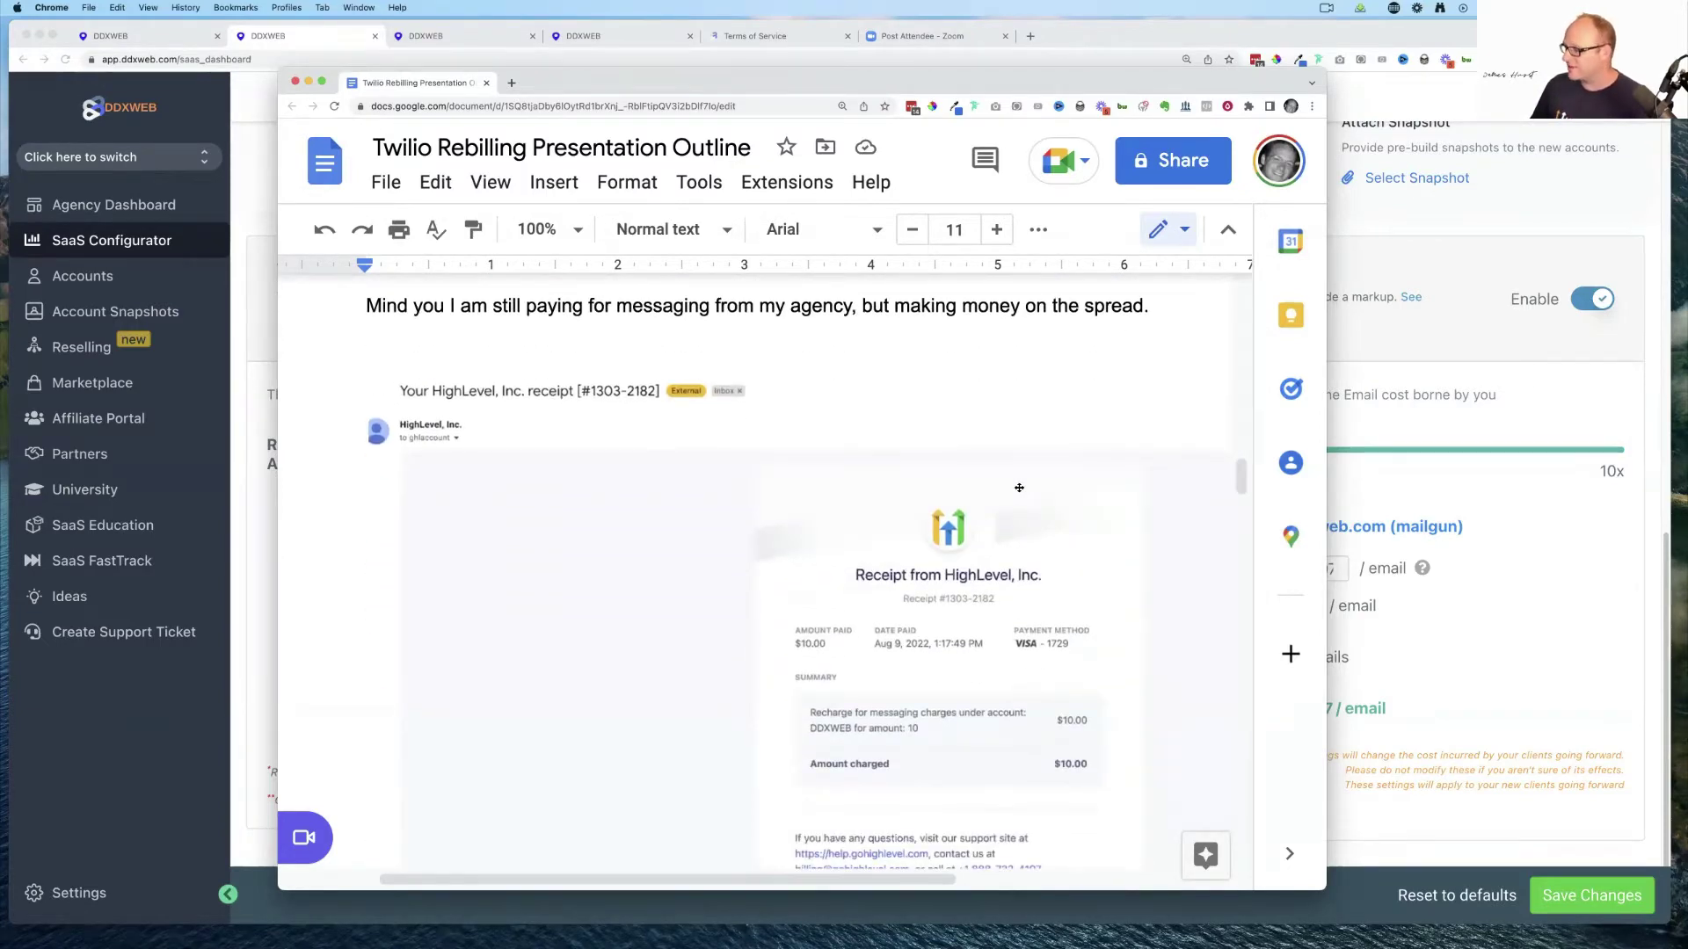
scroll(937, 674, down, 2)
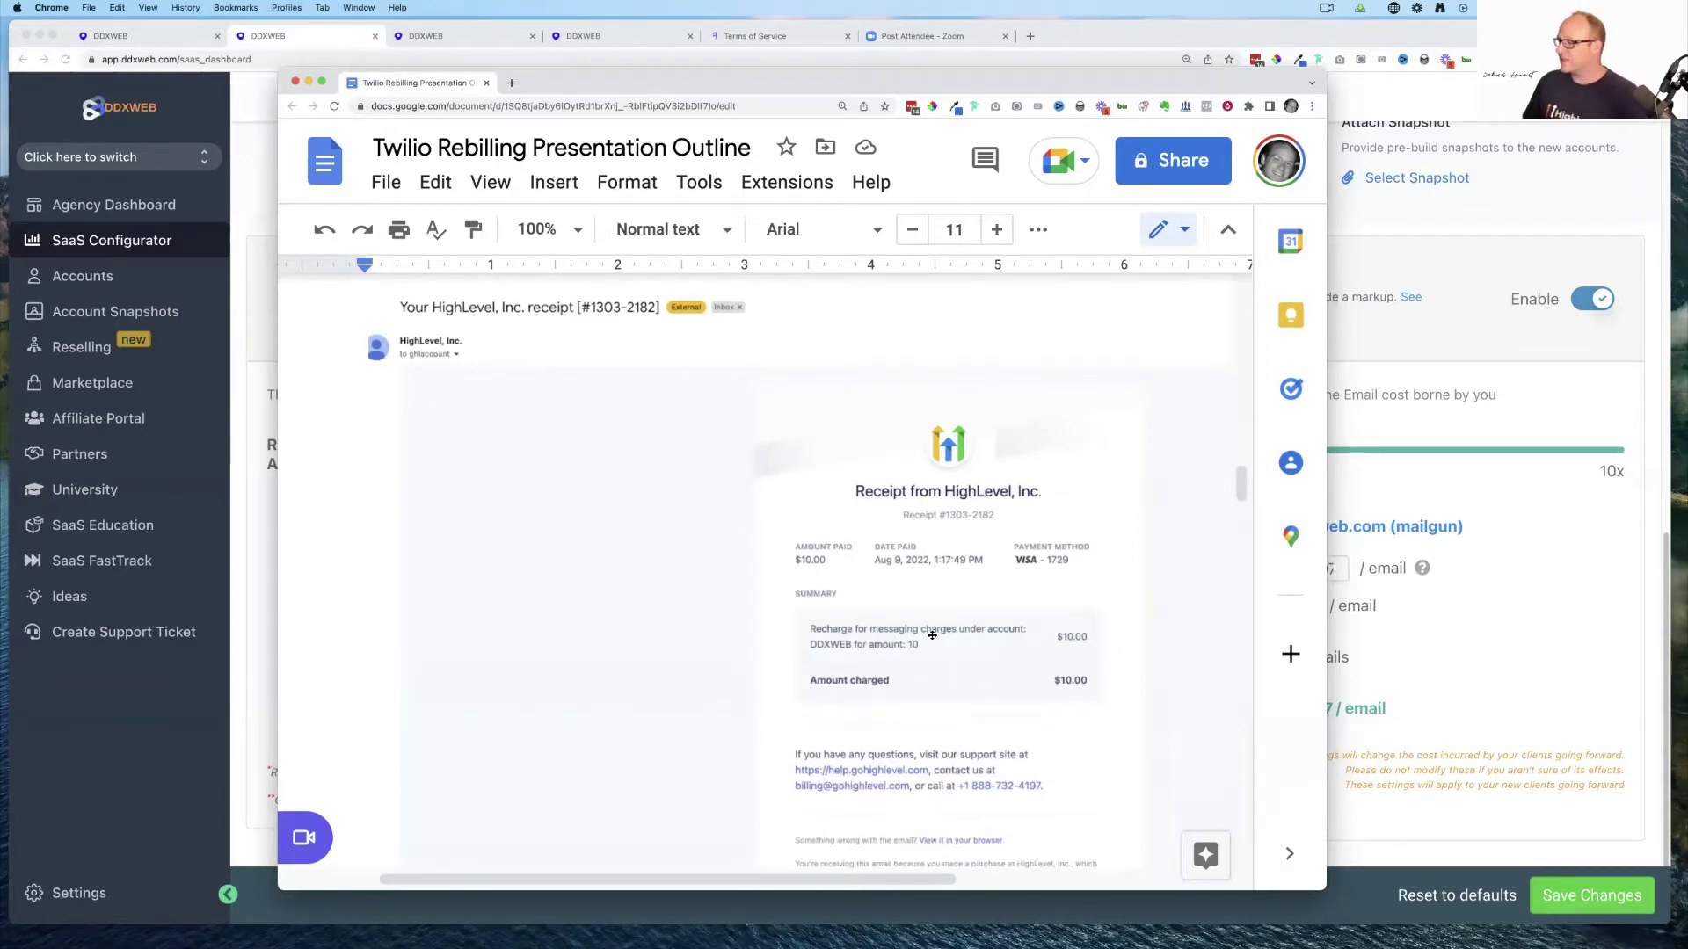
scroll(932, 634, up, 2)
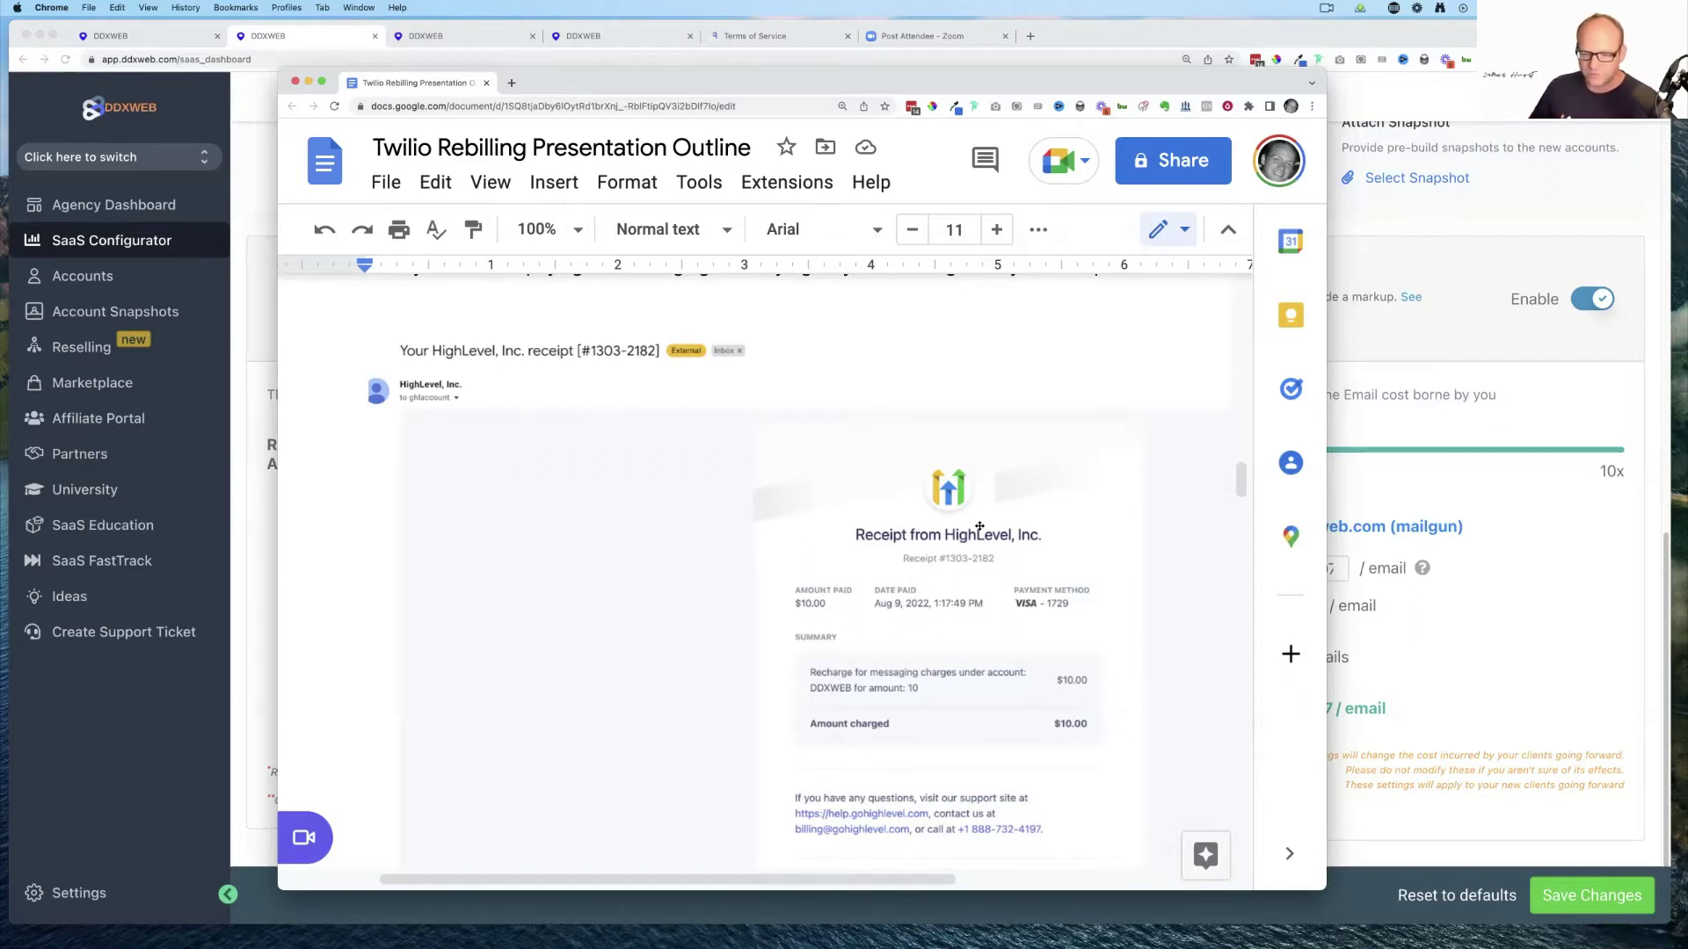
scroll(968, 534, down, 1)
scroll(968, 534, down, 1)
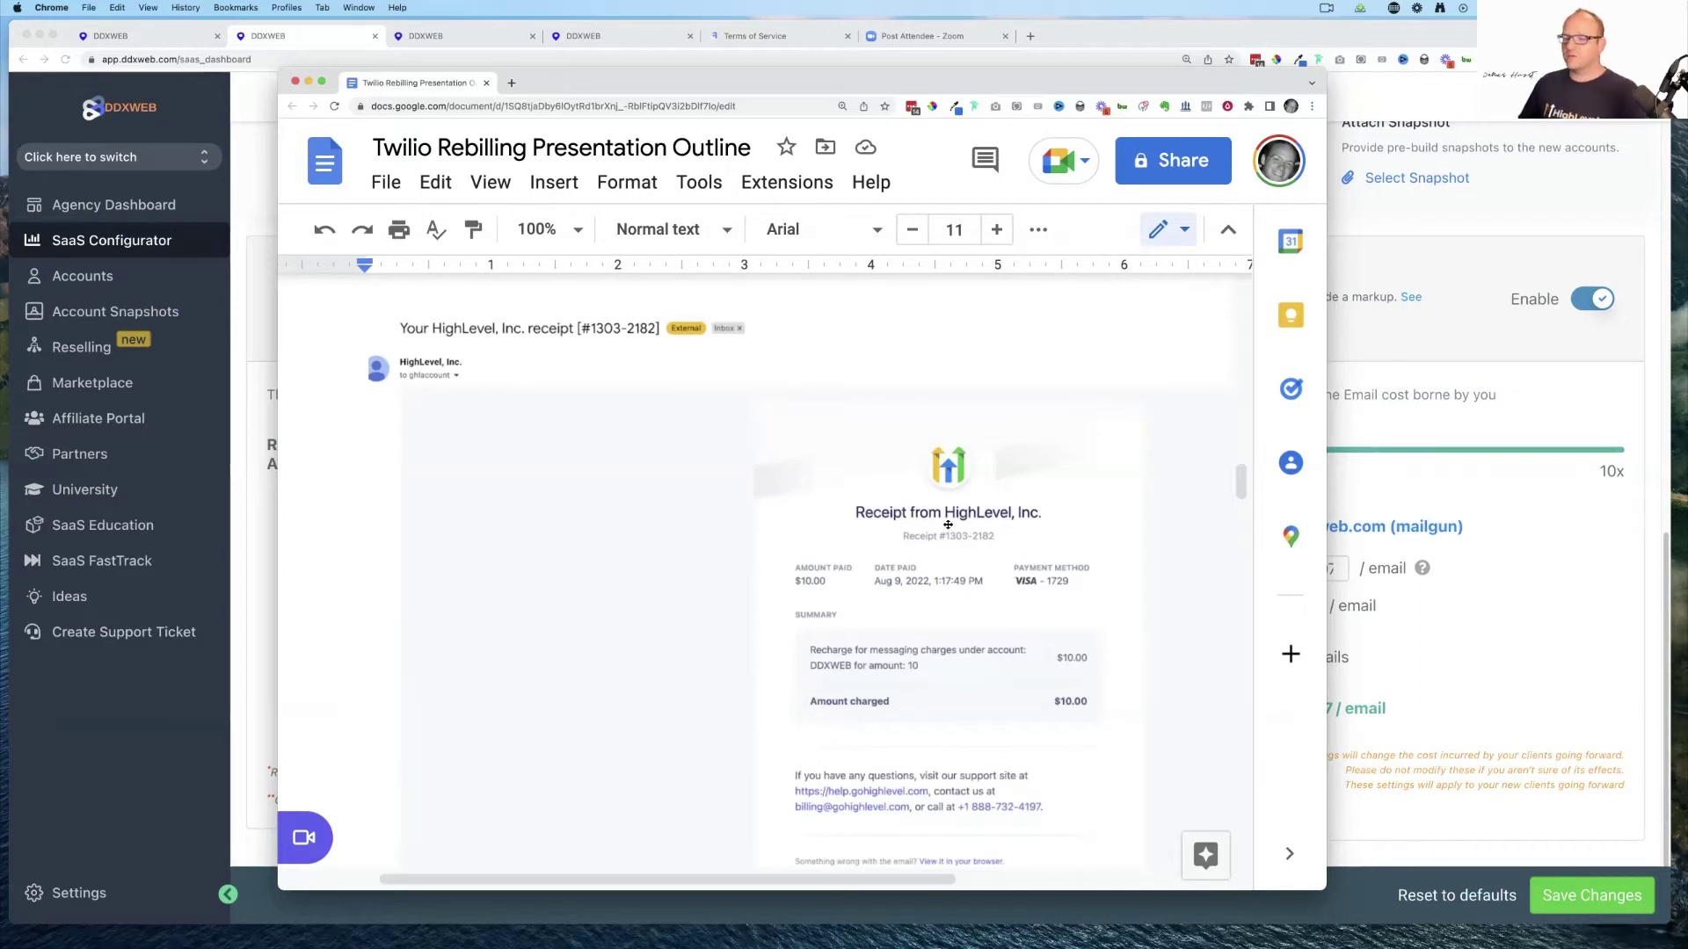
- Read the price sheet note below the receipt in the outline document, and move the document window out of the way
scroll(953, 510, down, 5)
scroll(965, 487, down, 3)
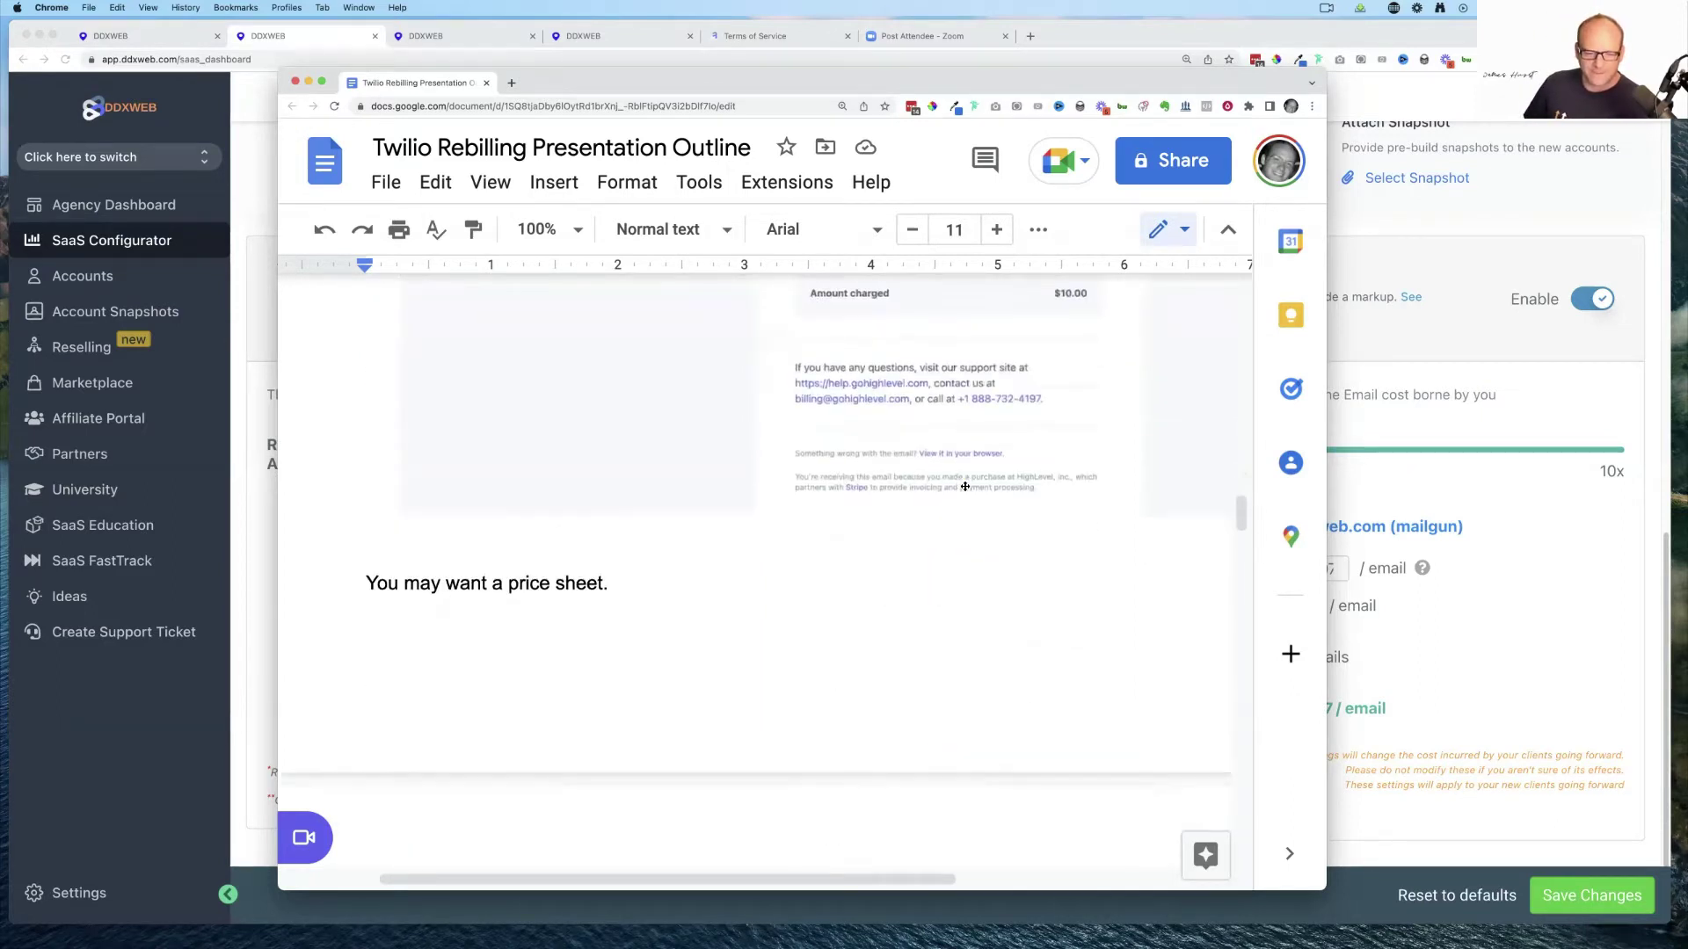
scroll(966, 486, up, 2)
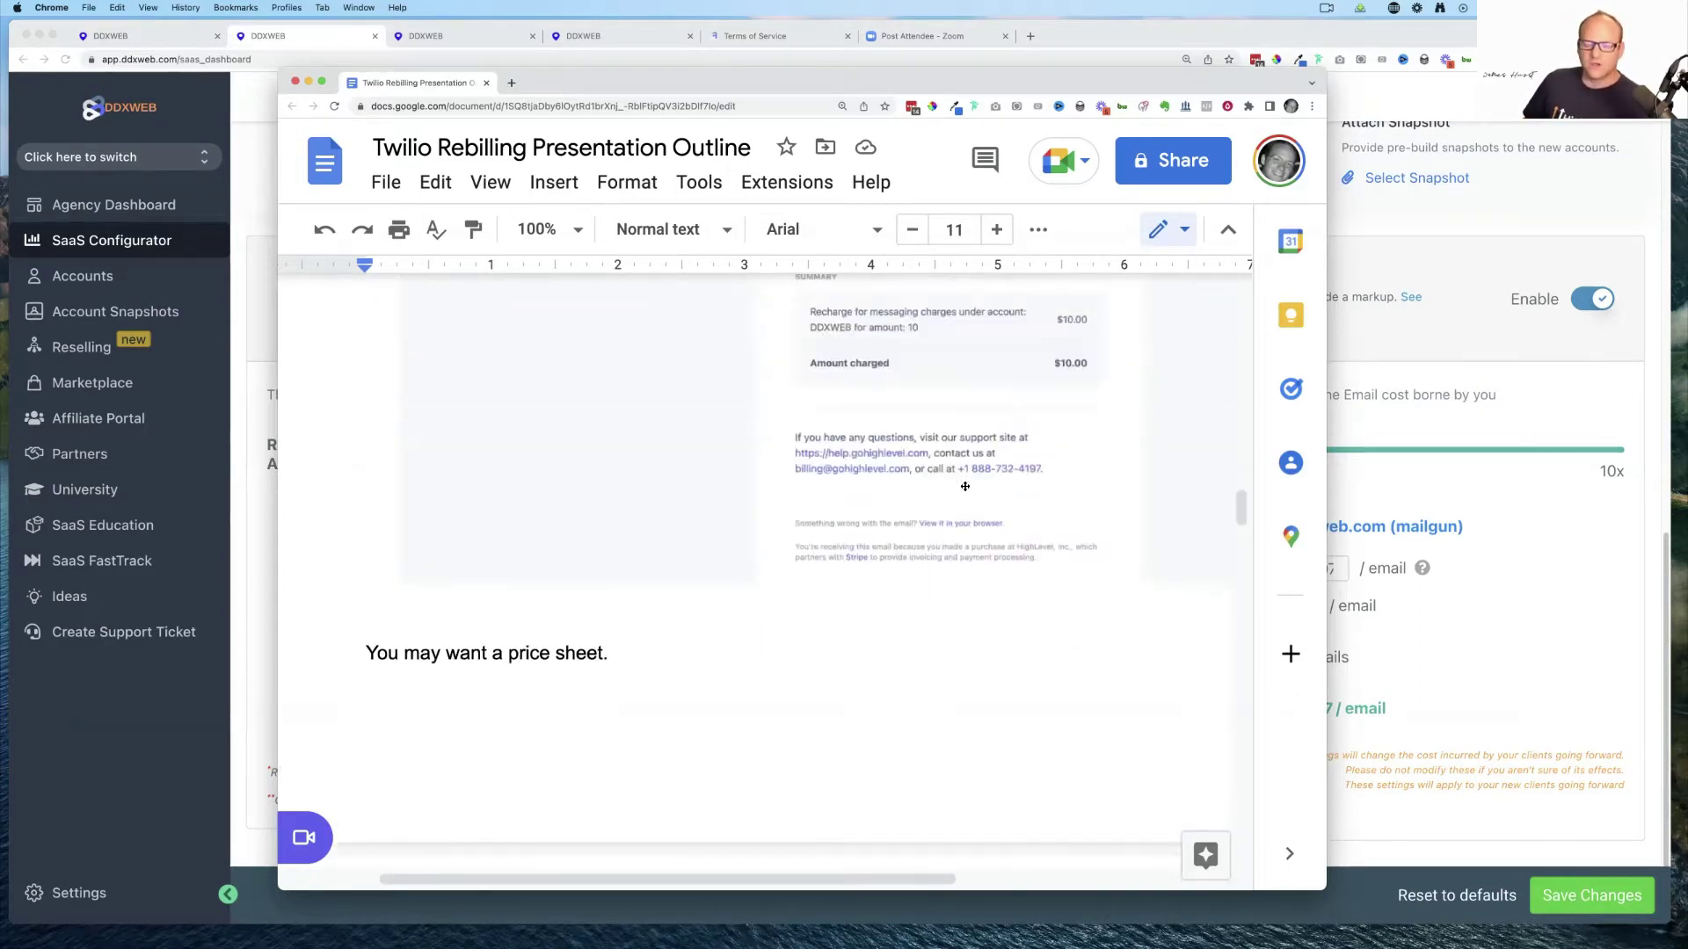
scroll(965, 486, down, 1)
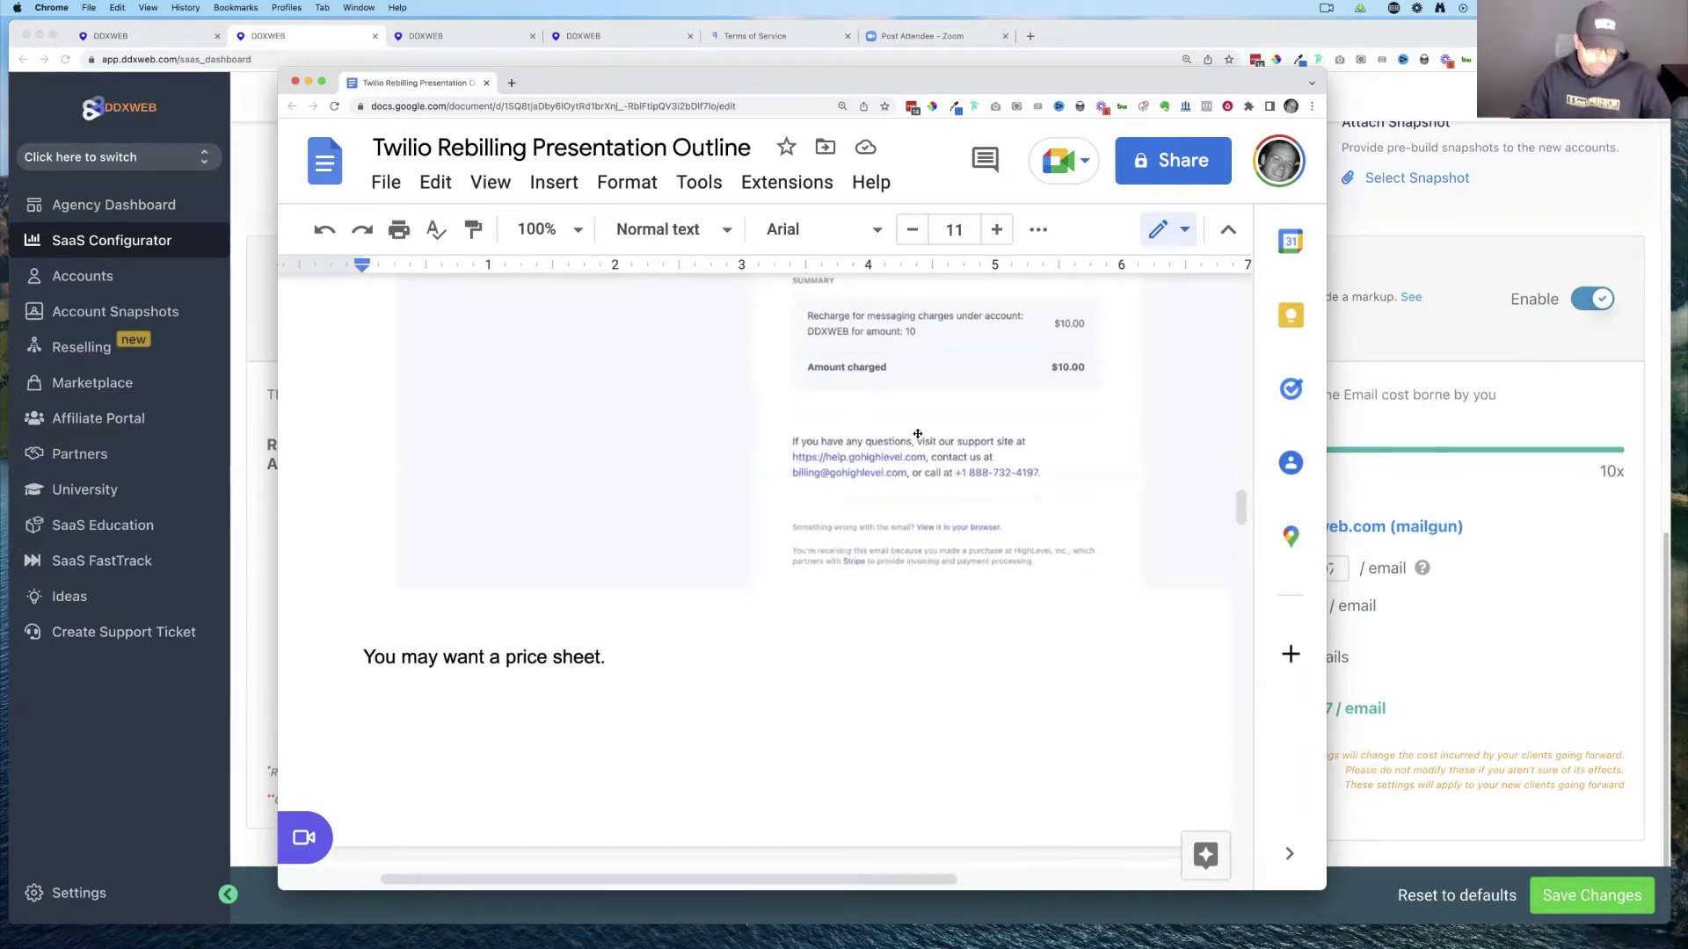
drag(634, 88, 1687, 88)
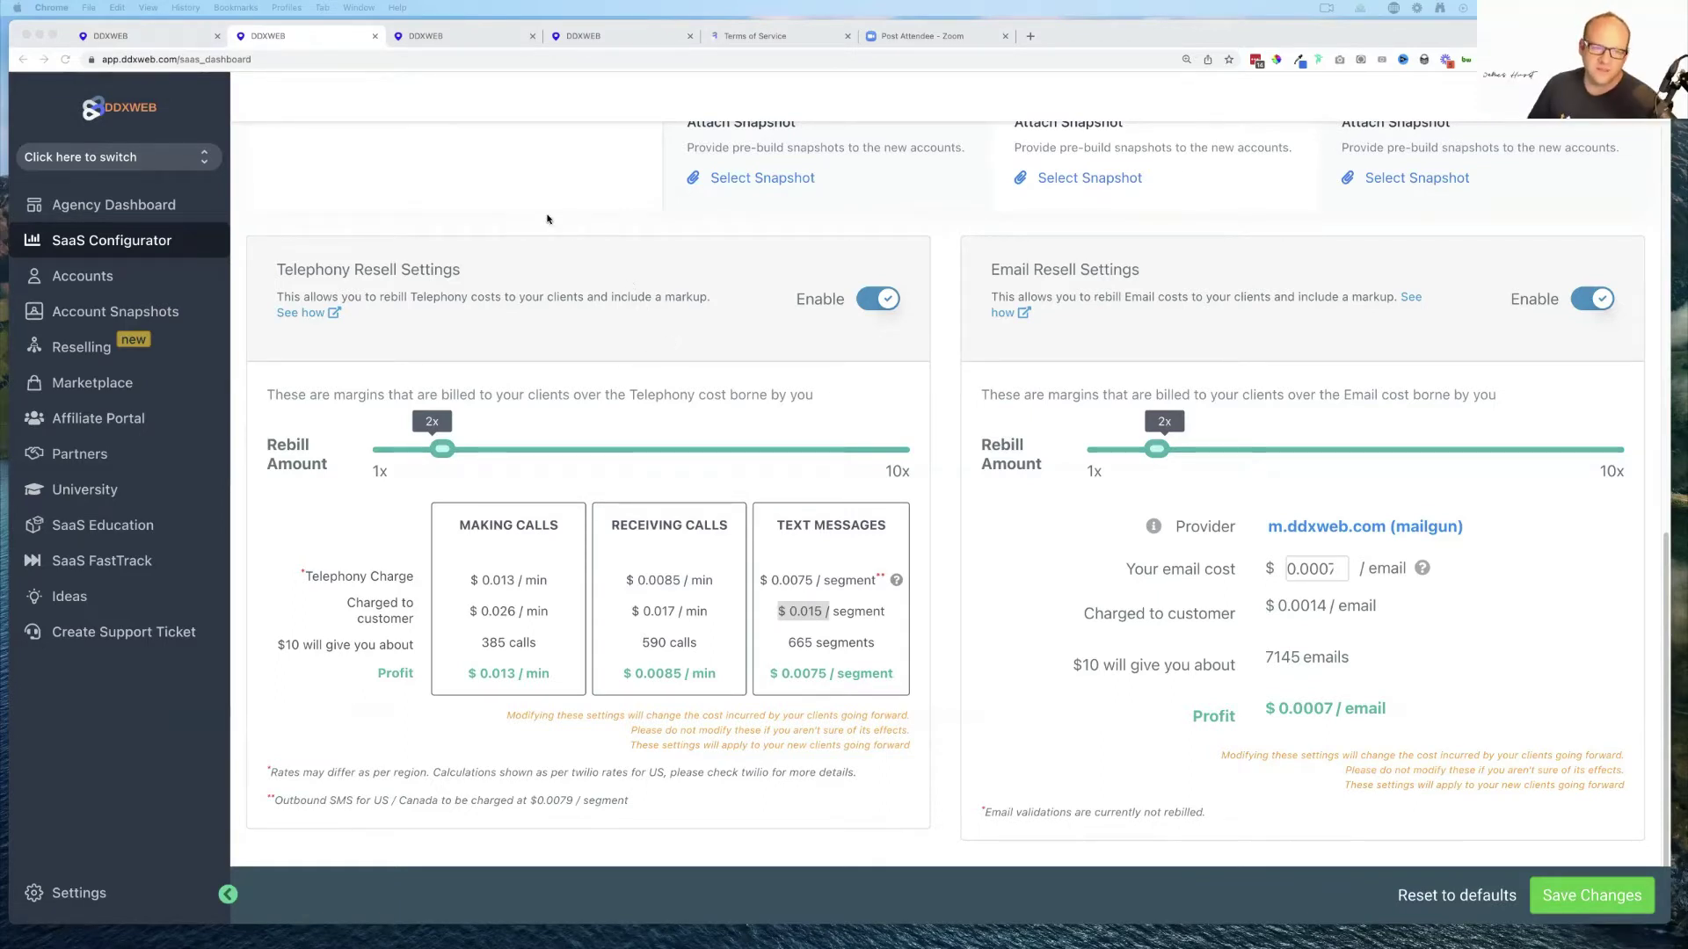
- Bring up the sub-account's Company Billing transactions and look through the SMS and email charges on the first page
click(614, 40)
scroll(810, 272, up, 1)
scroll(817, 272, down, 5)
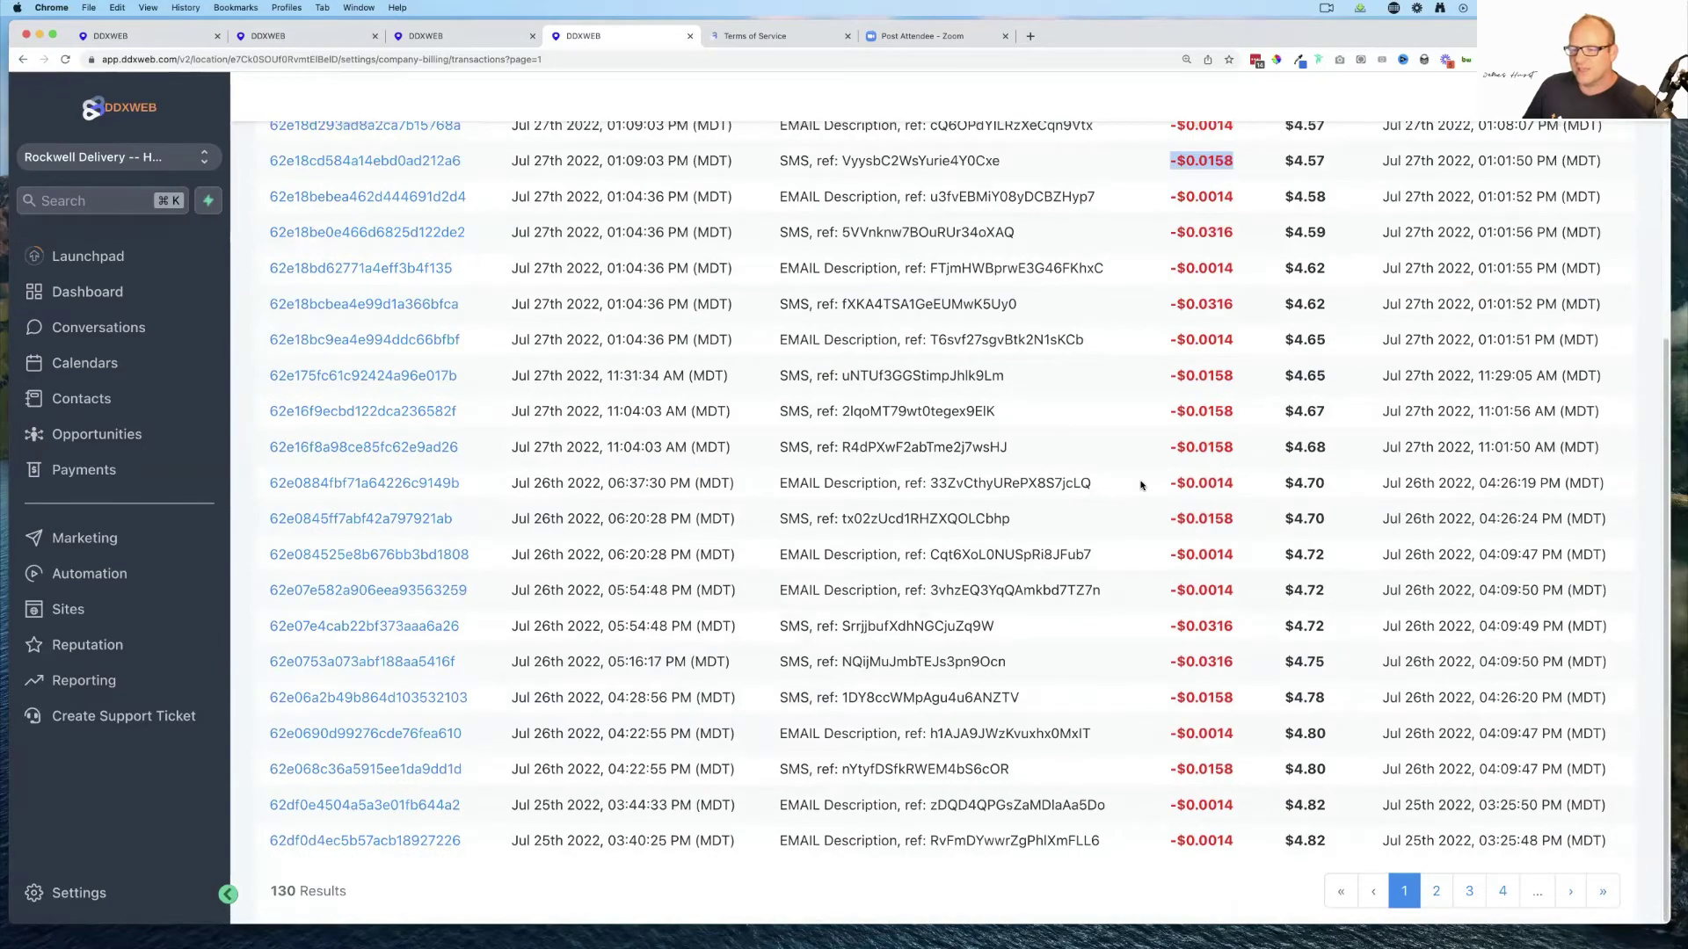
scroll(1147, 579, up, 4)
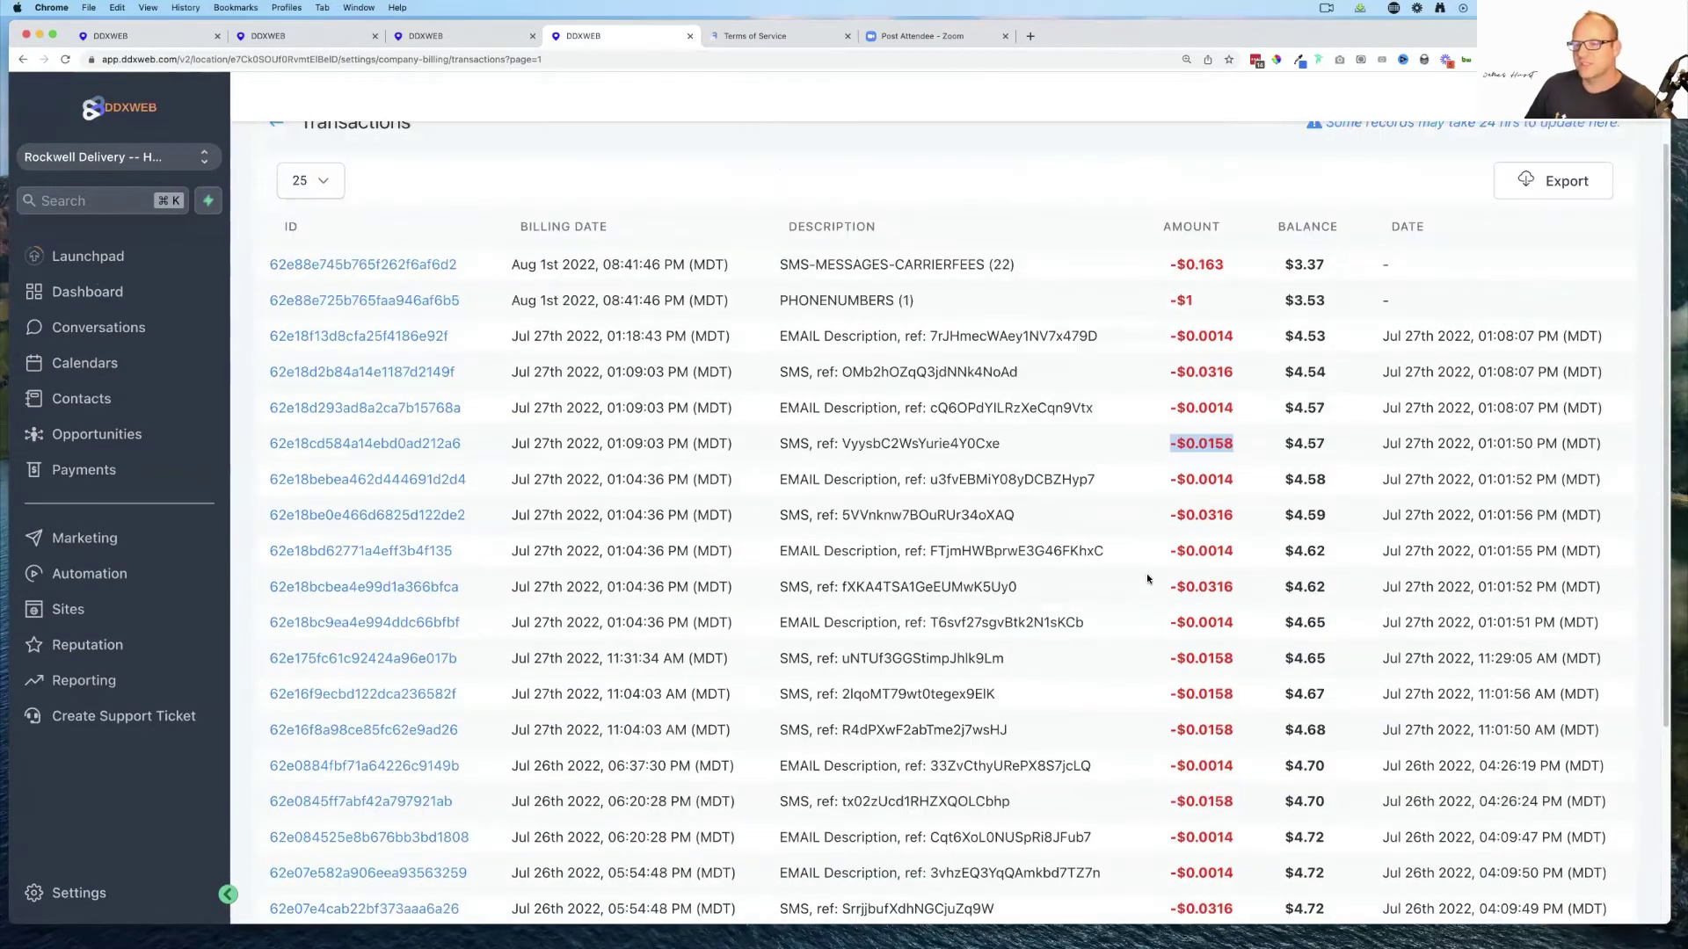
scroll(1147, 580, up, 2)
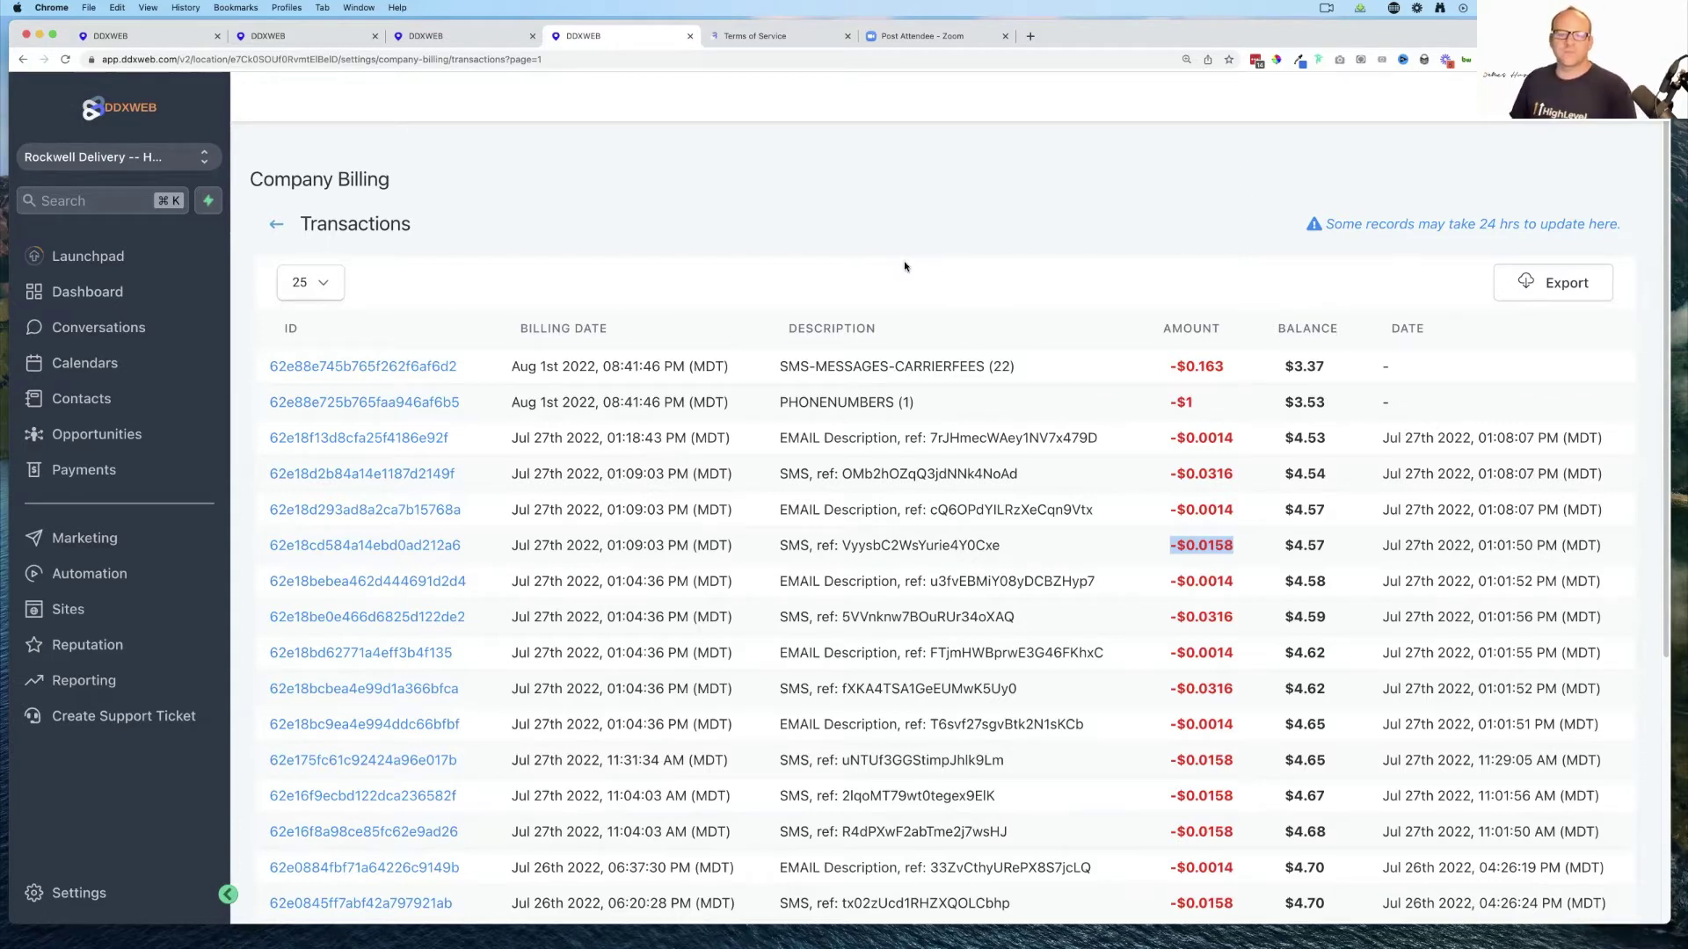
- Return to the agency's SaaS Configurator and highlight the monthly Complimentary Credits amounts of the Basic and Pro plans
click(373, 80)
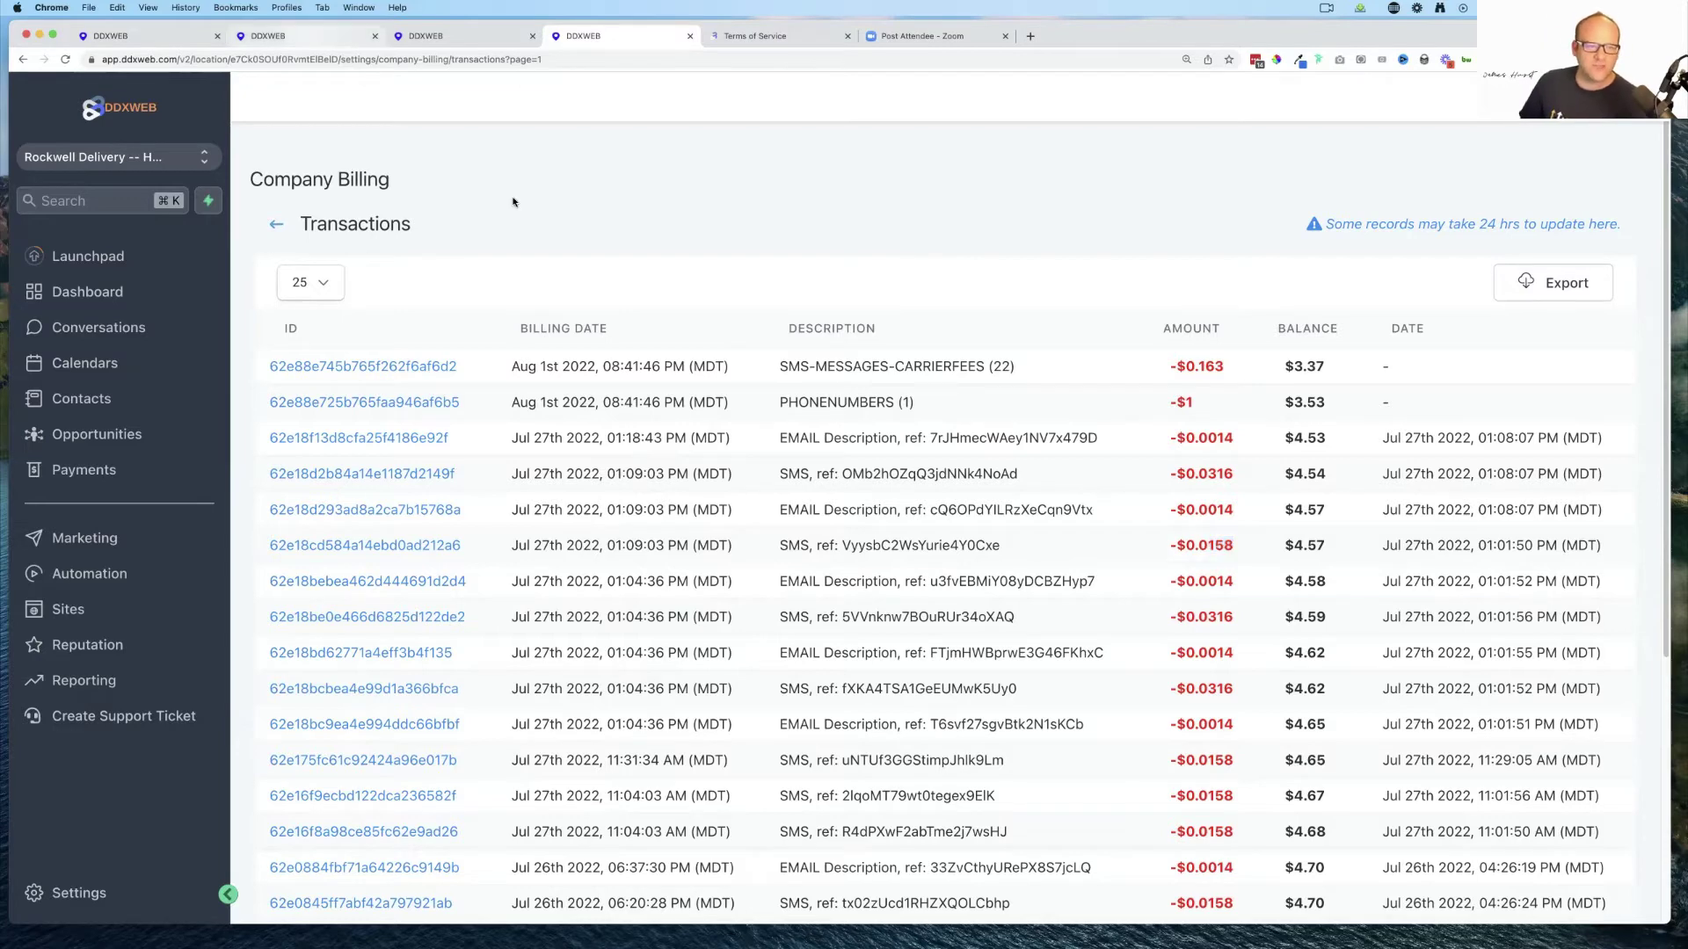
key(super+2)
scroll(743, 411, up, 5)
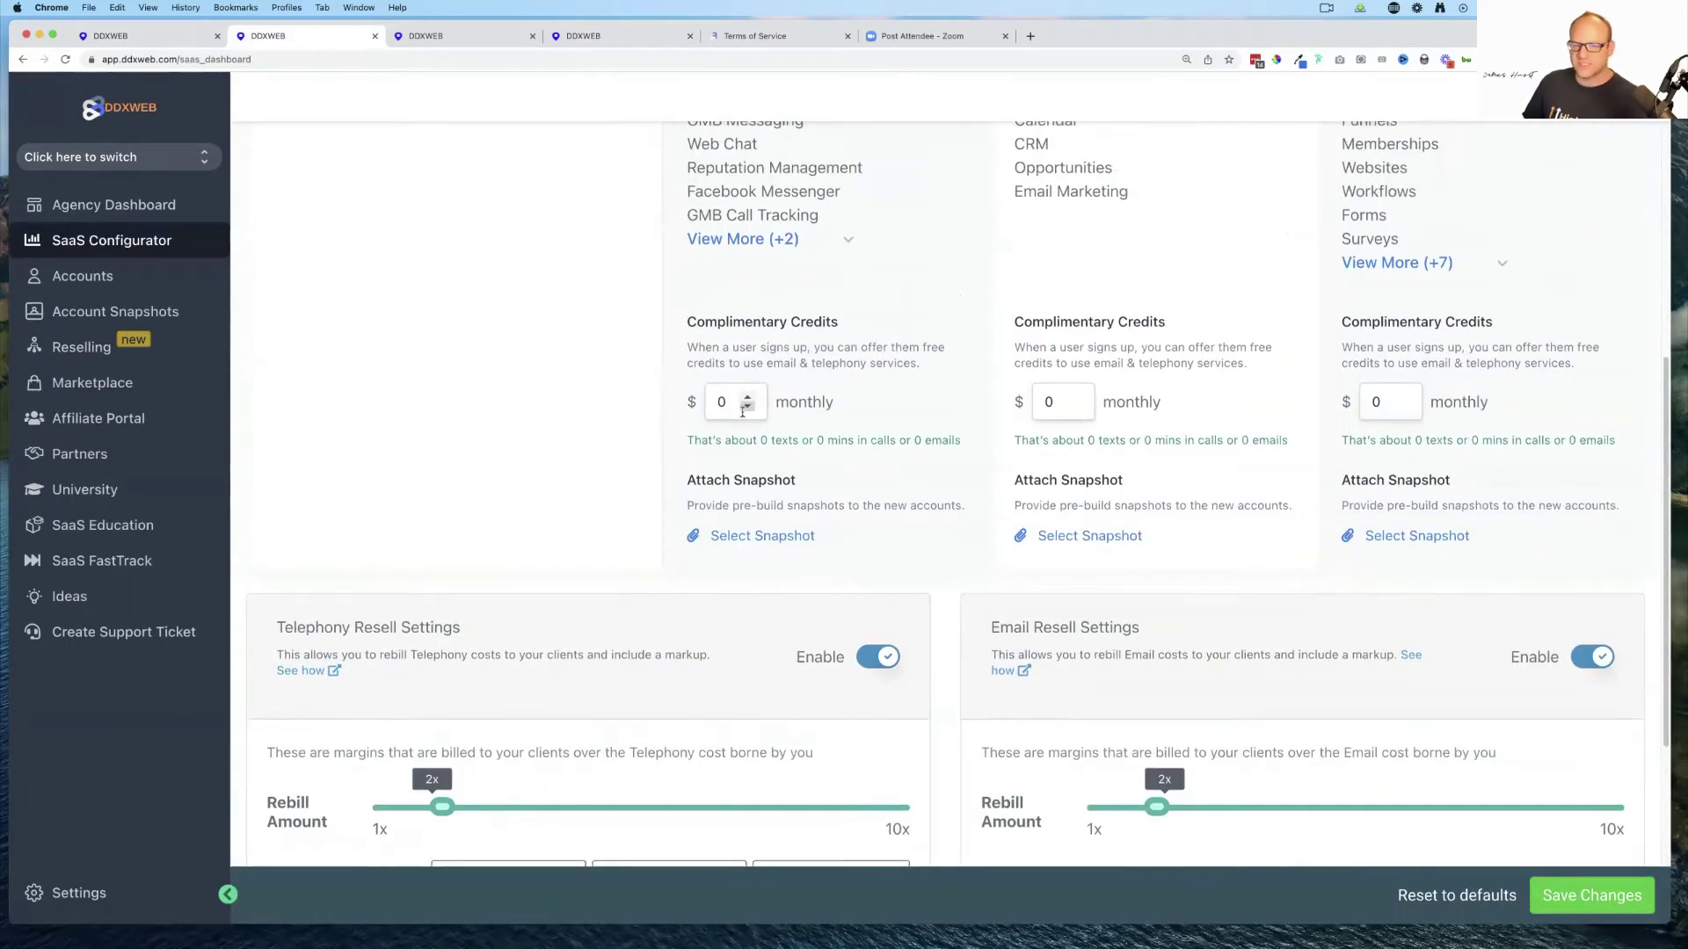
drag(734, 404, 715, 402)
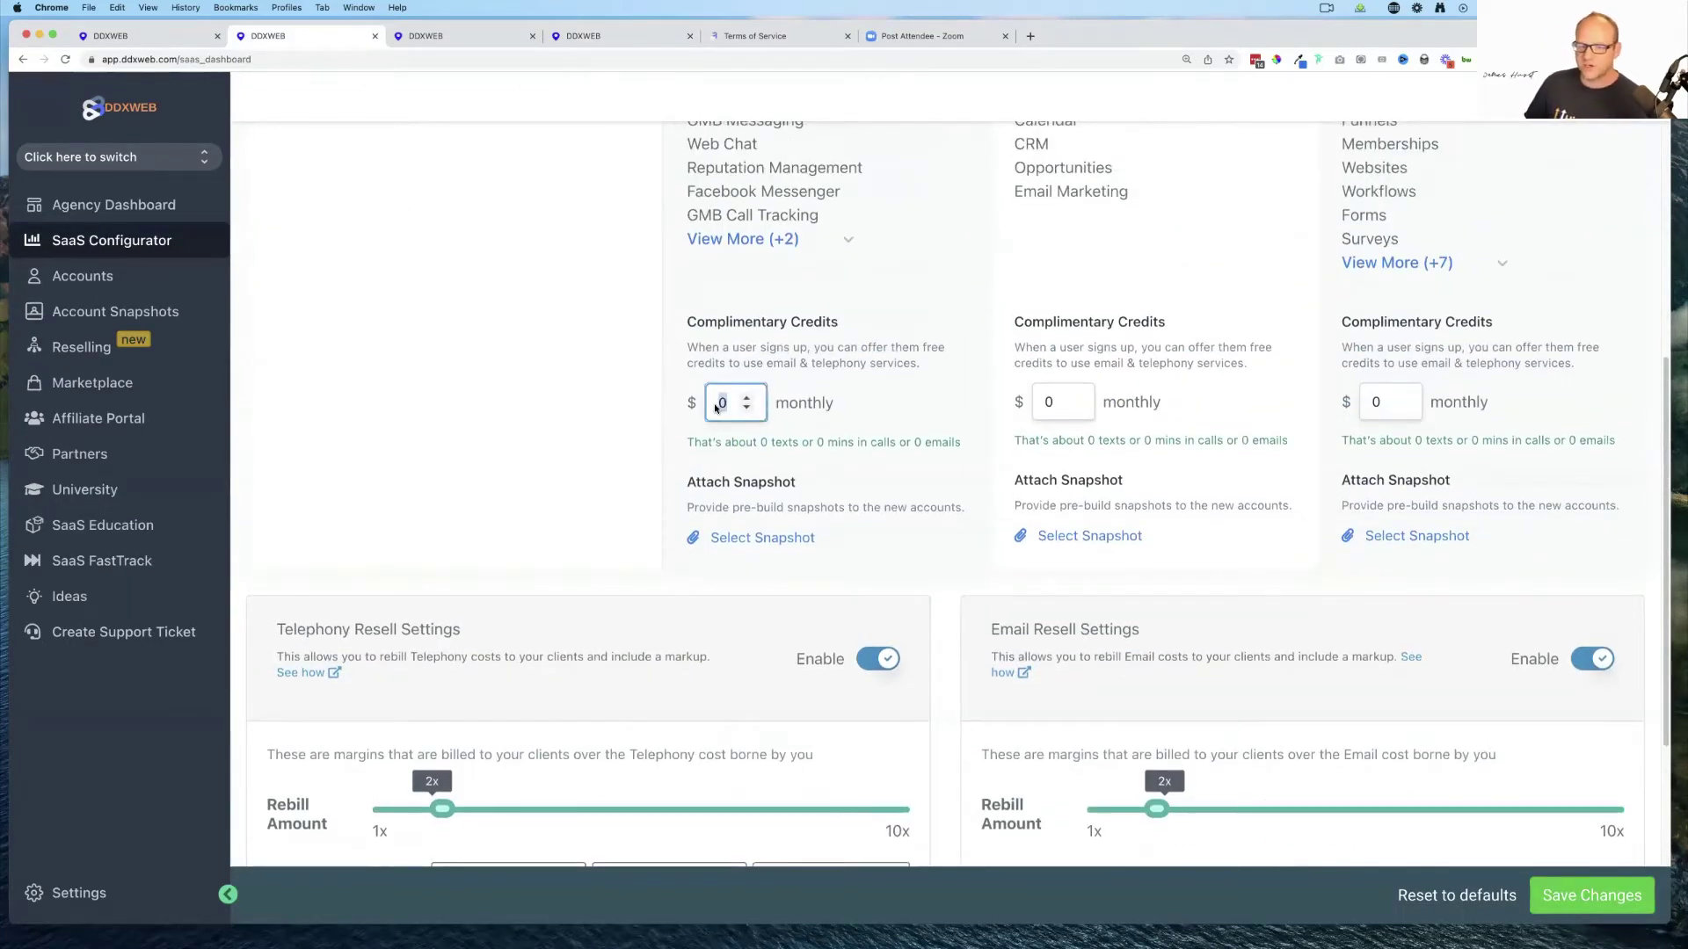
click(1040, 401)
scroll(1462, 430, up, 2)
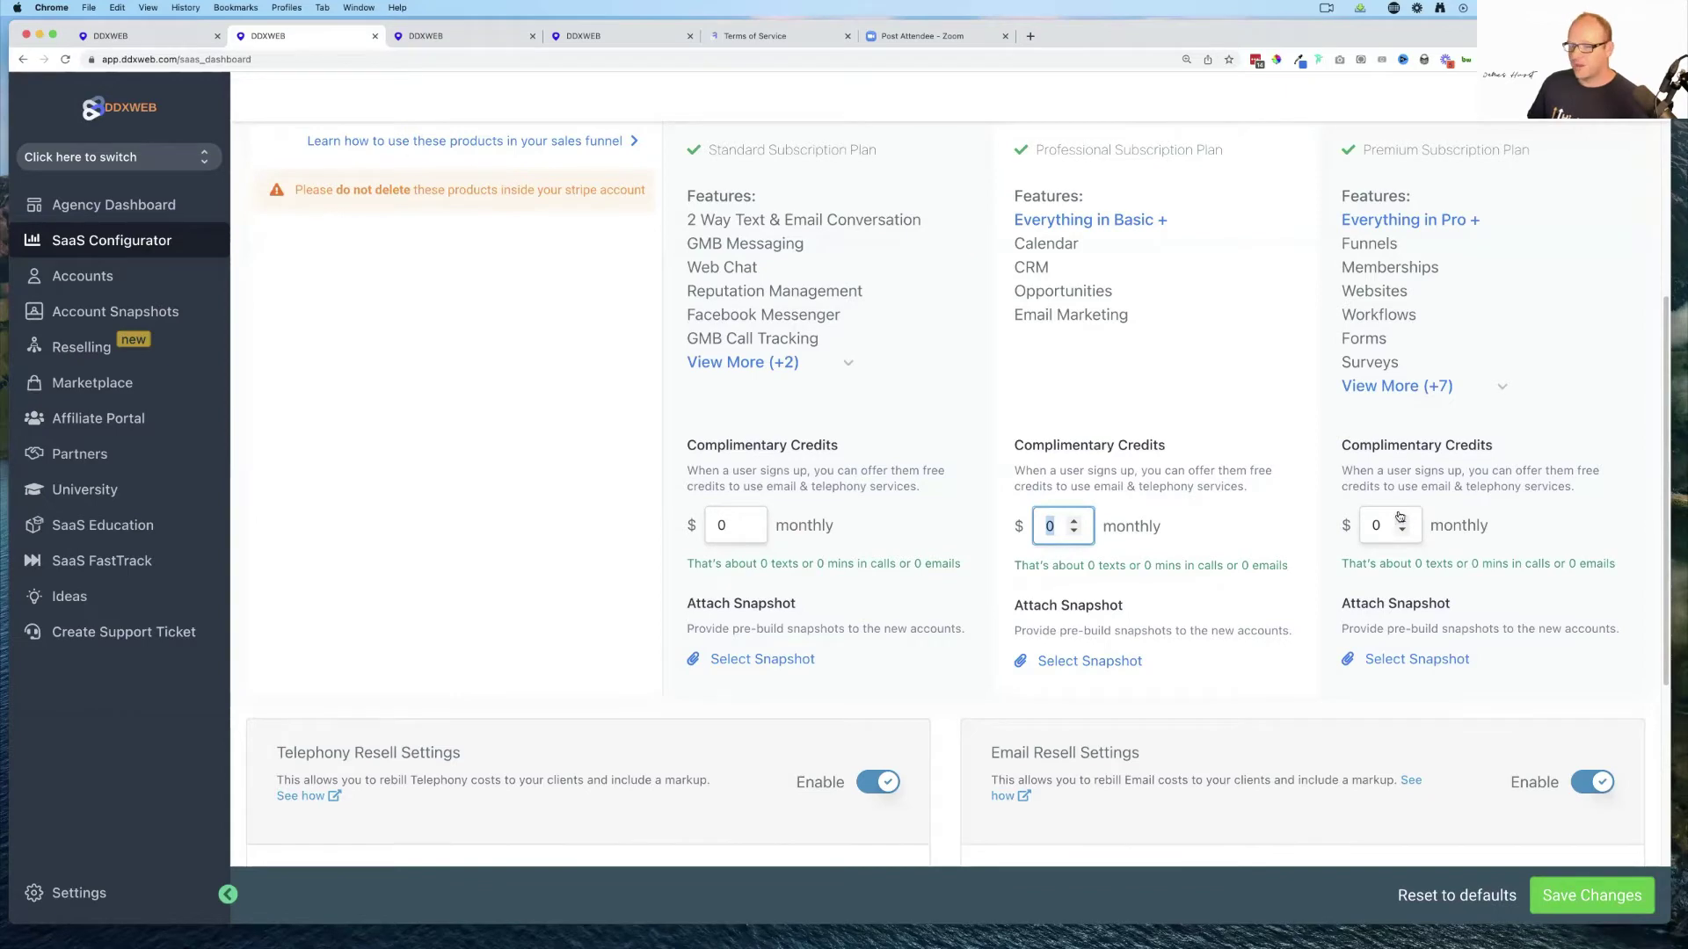
scroll(1400, 518, up, 3)
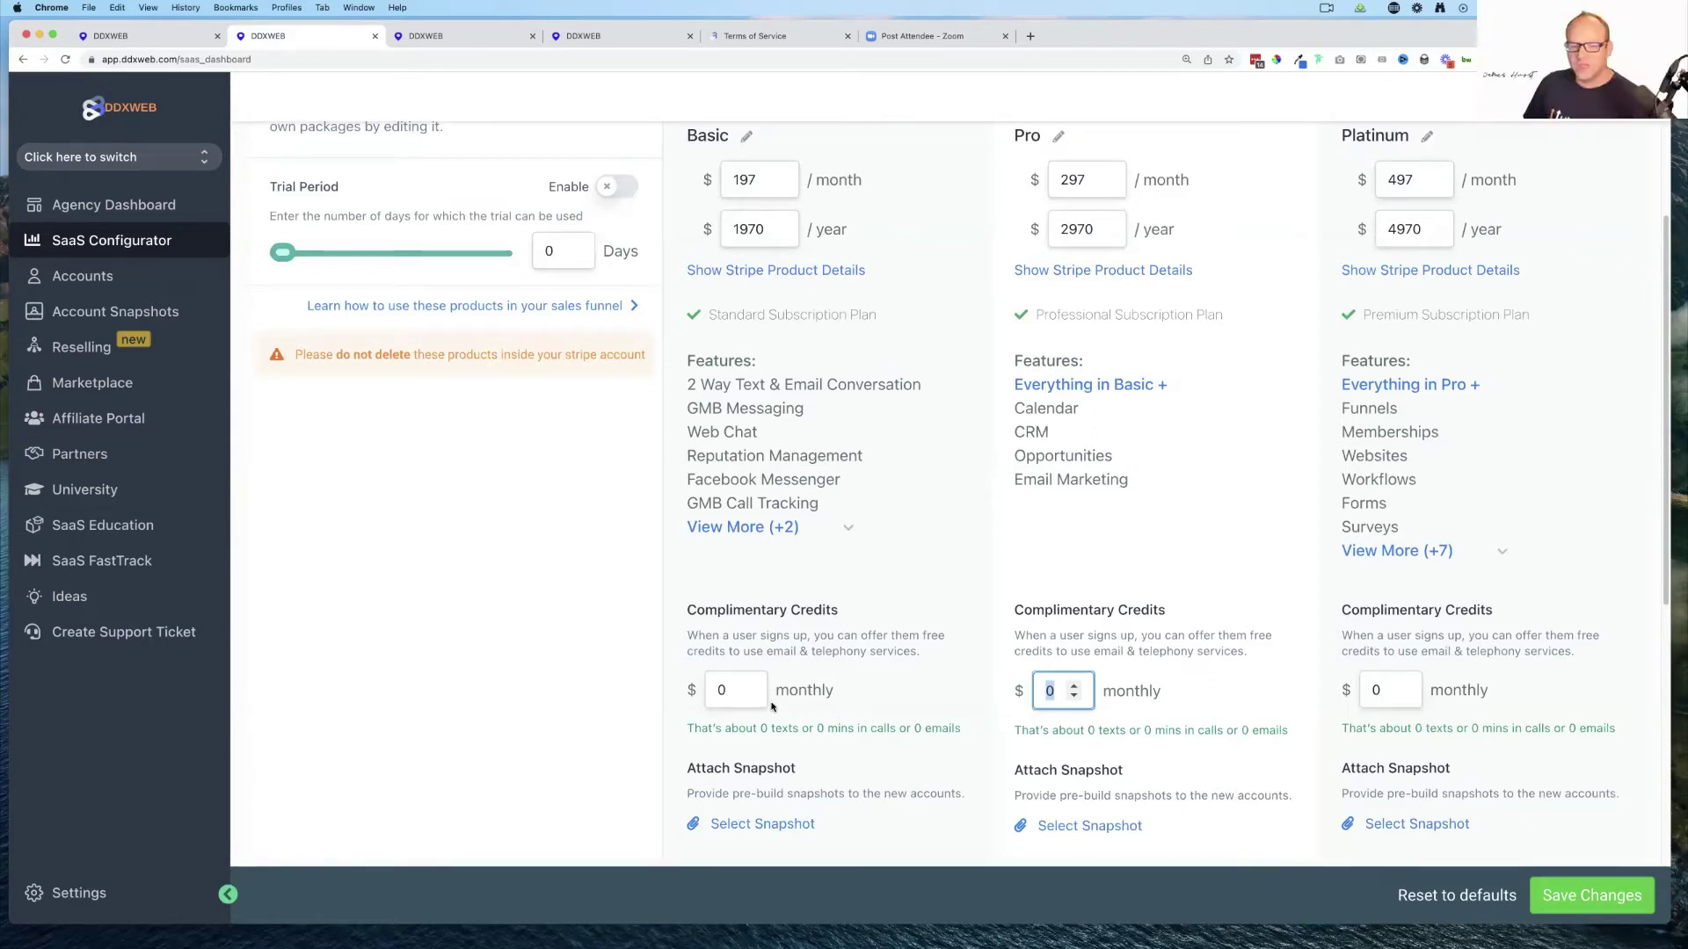
- Set the Basic plan's Complimentary Credits to $10 monthly
drag(729, 692, 709, 690)
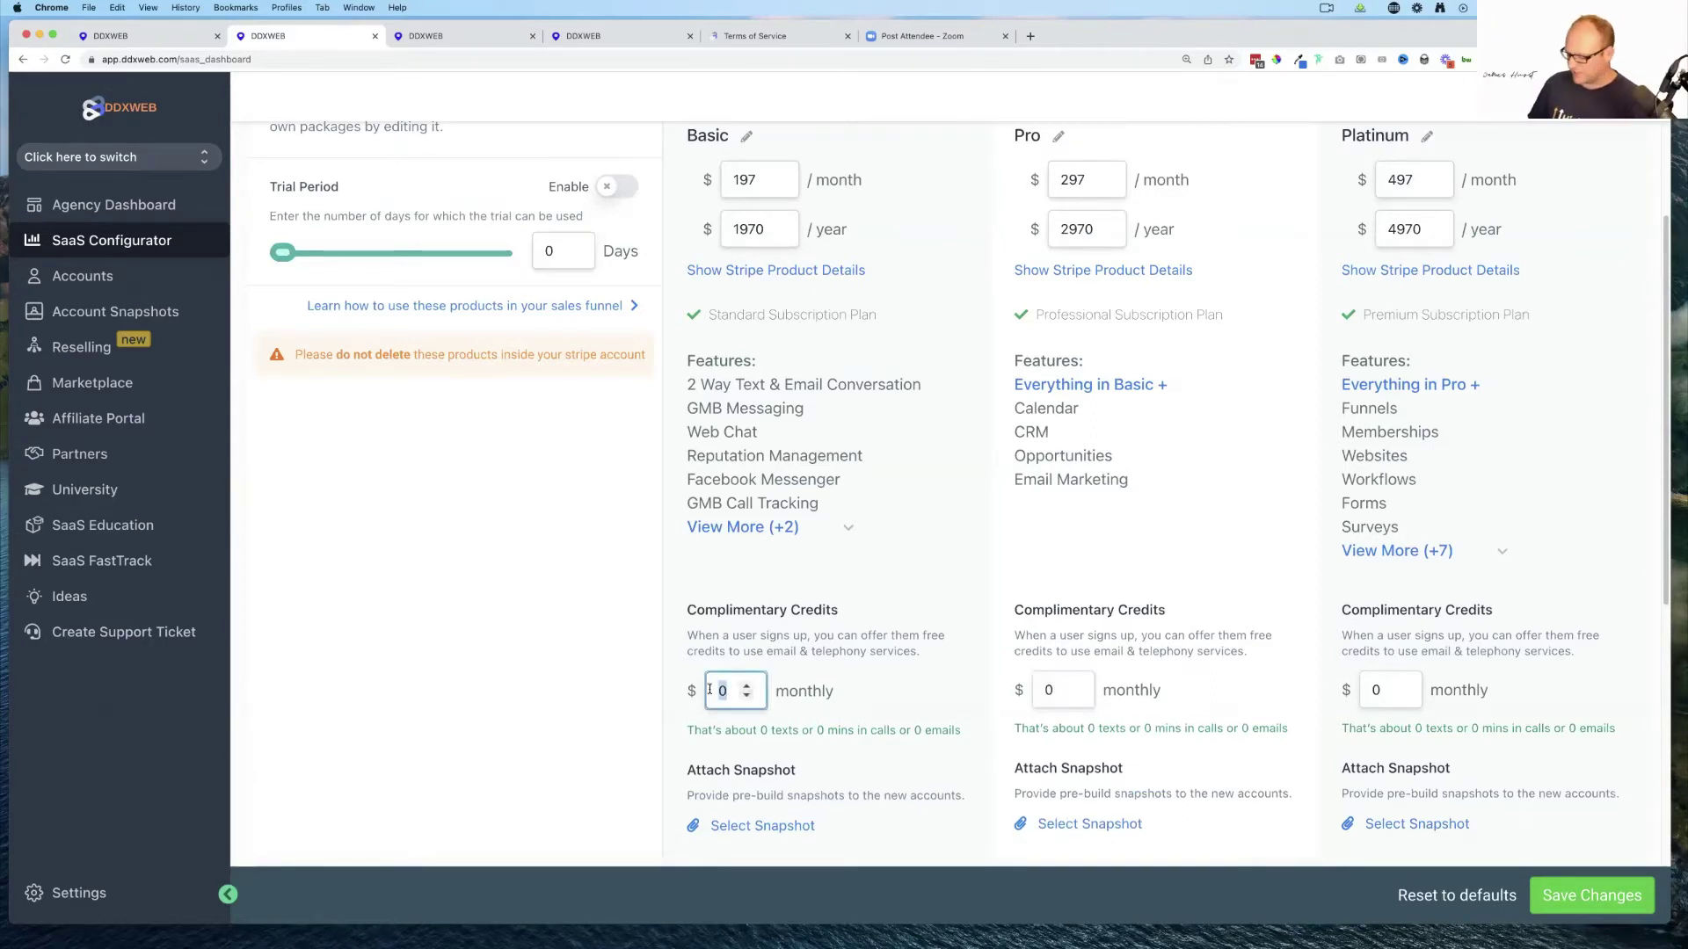
text(10)
scroll(1143, 679, up, 1)
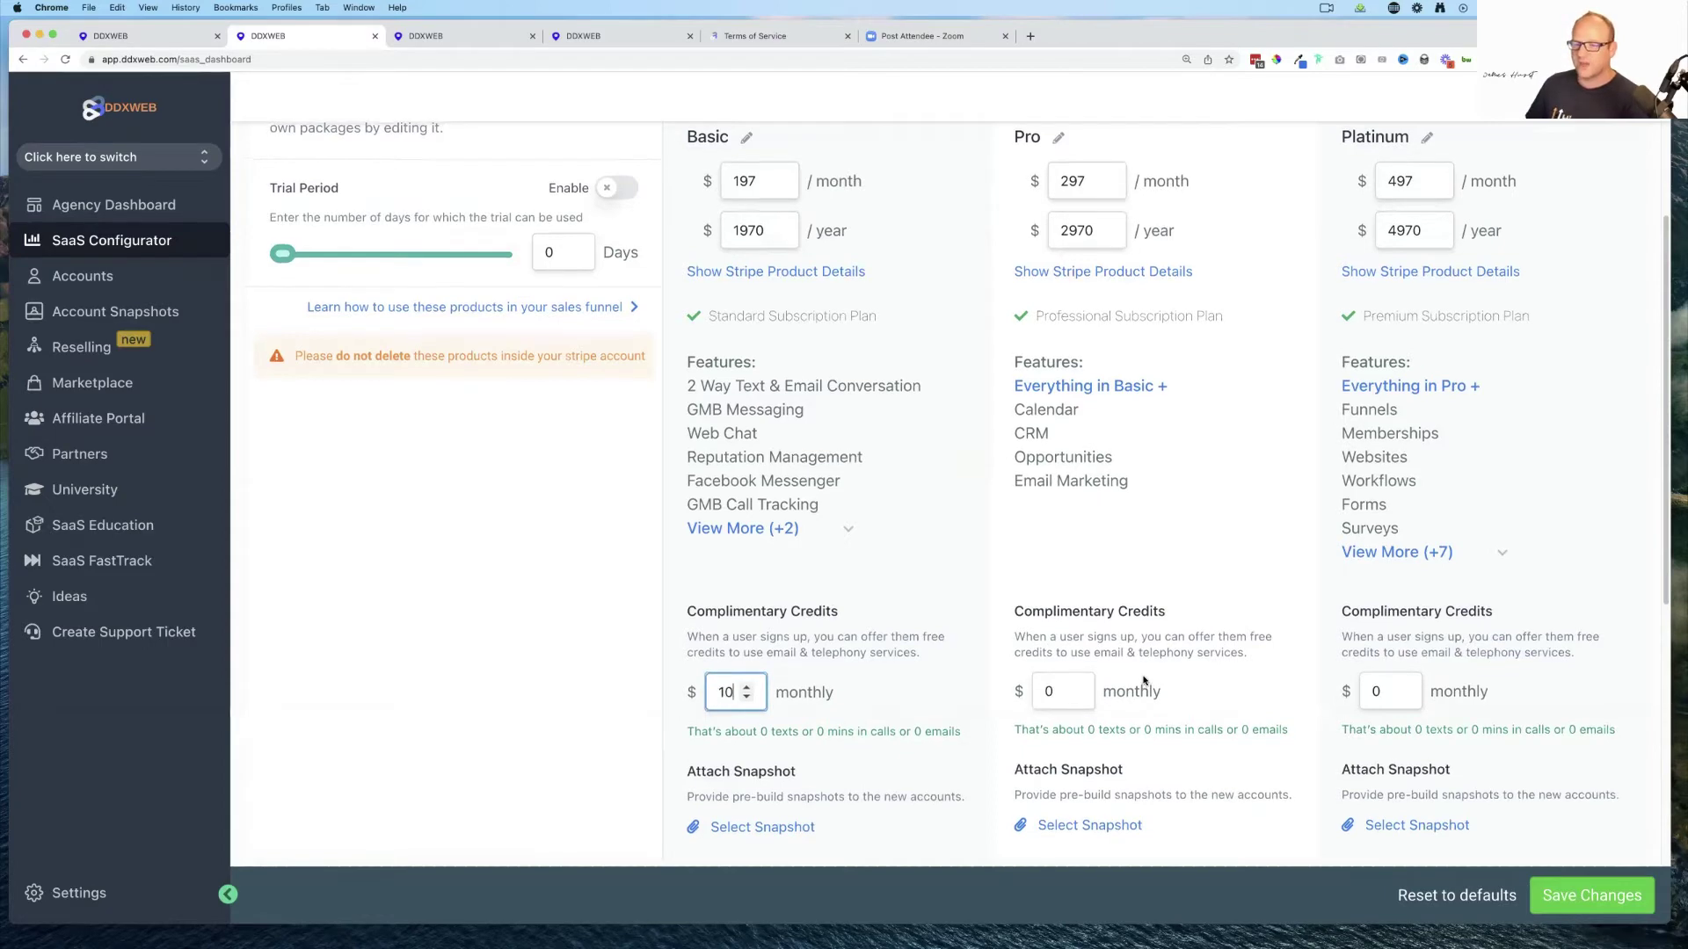
scroll(1143, 679, down, 1)
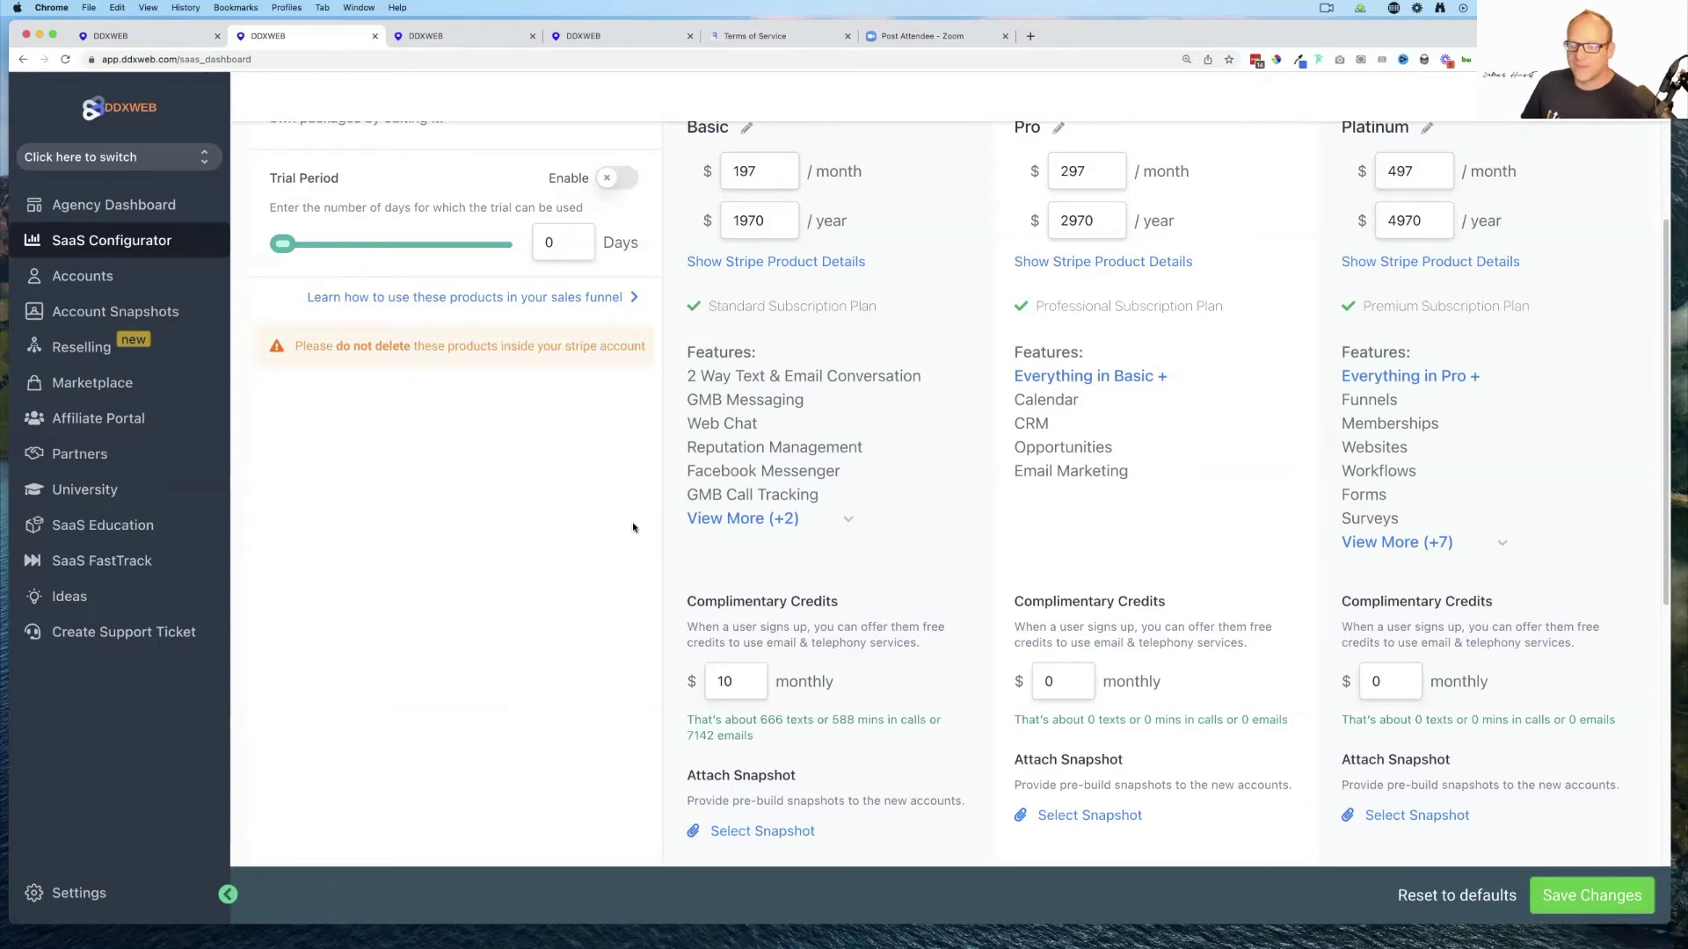
- Review the plans' complimentary credits and the Telephony and Email Resell Settings below them
scroll(606, 527, down, 2)
scroll(633, 527, up, 2)
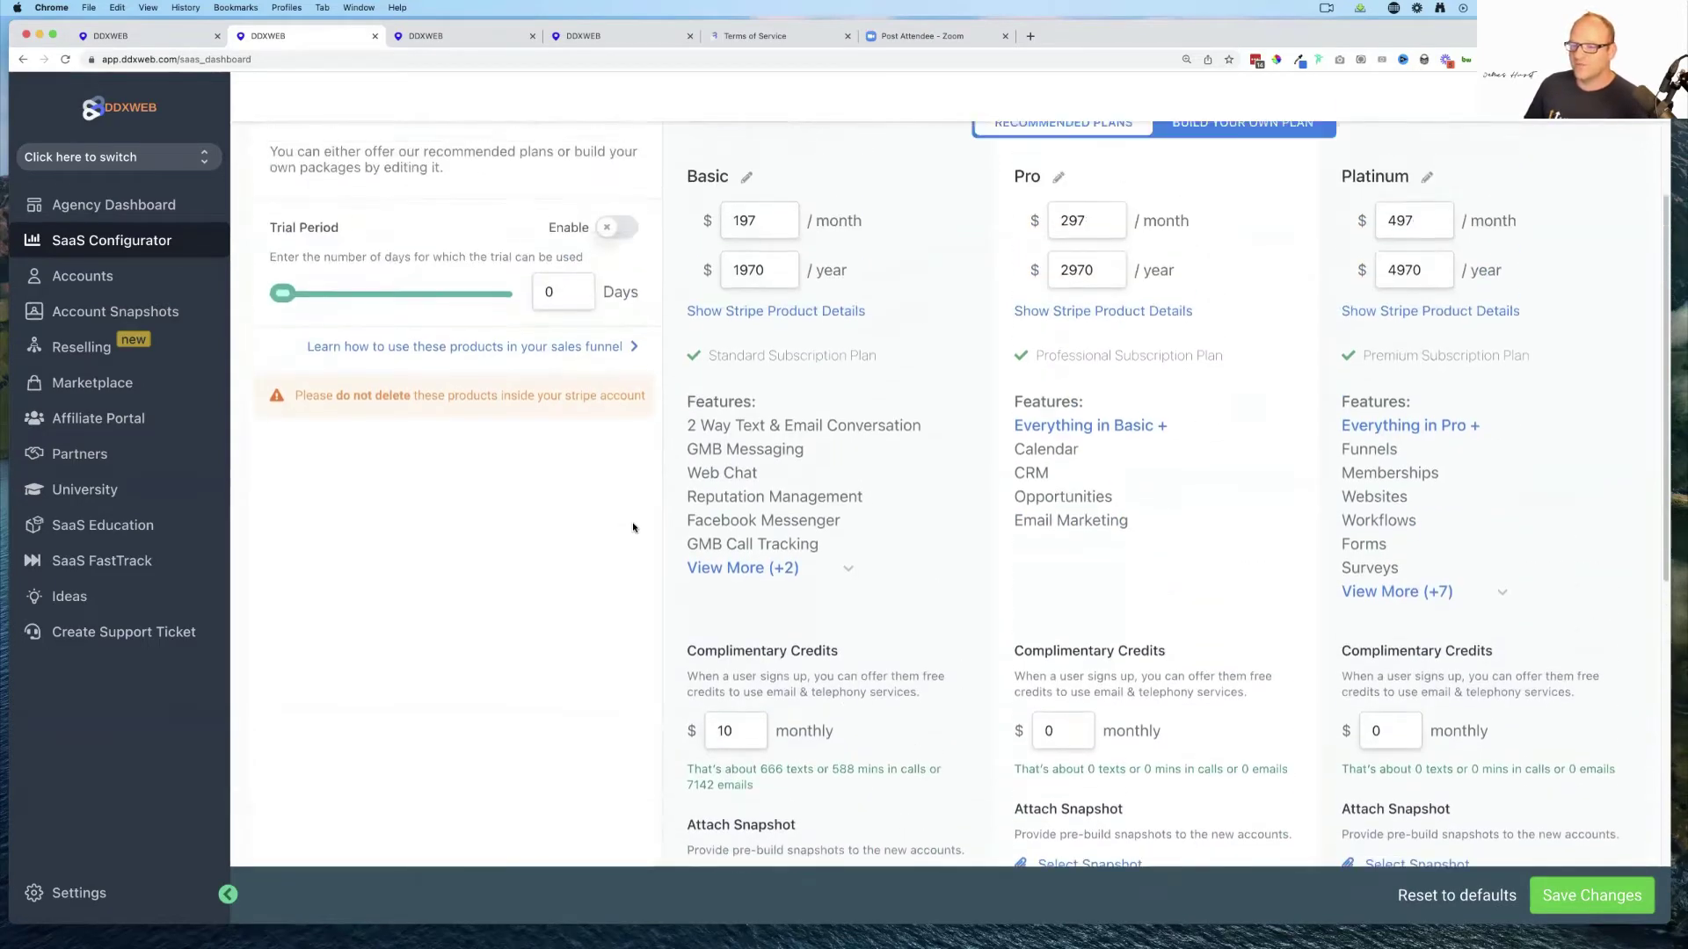
scroll(626, 559, down, 2)
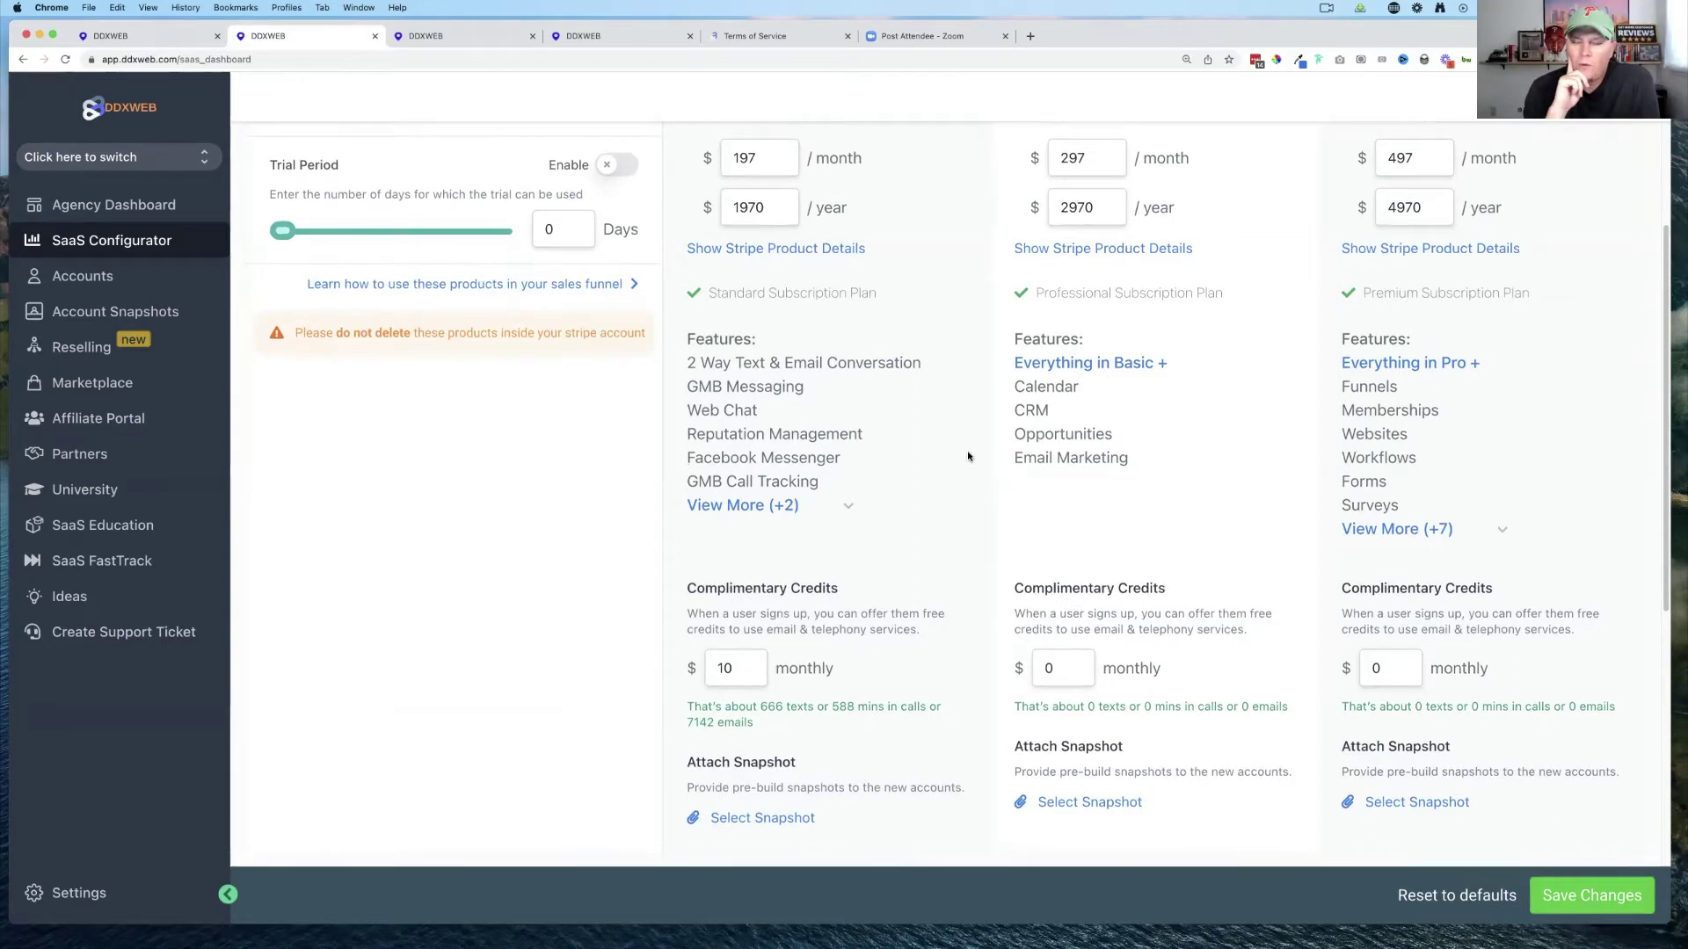
scroll(968, 456, down, 2)
scroll(968, 456, down, 1)
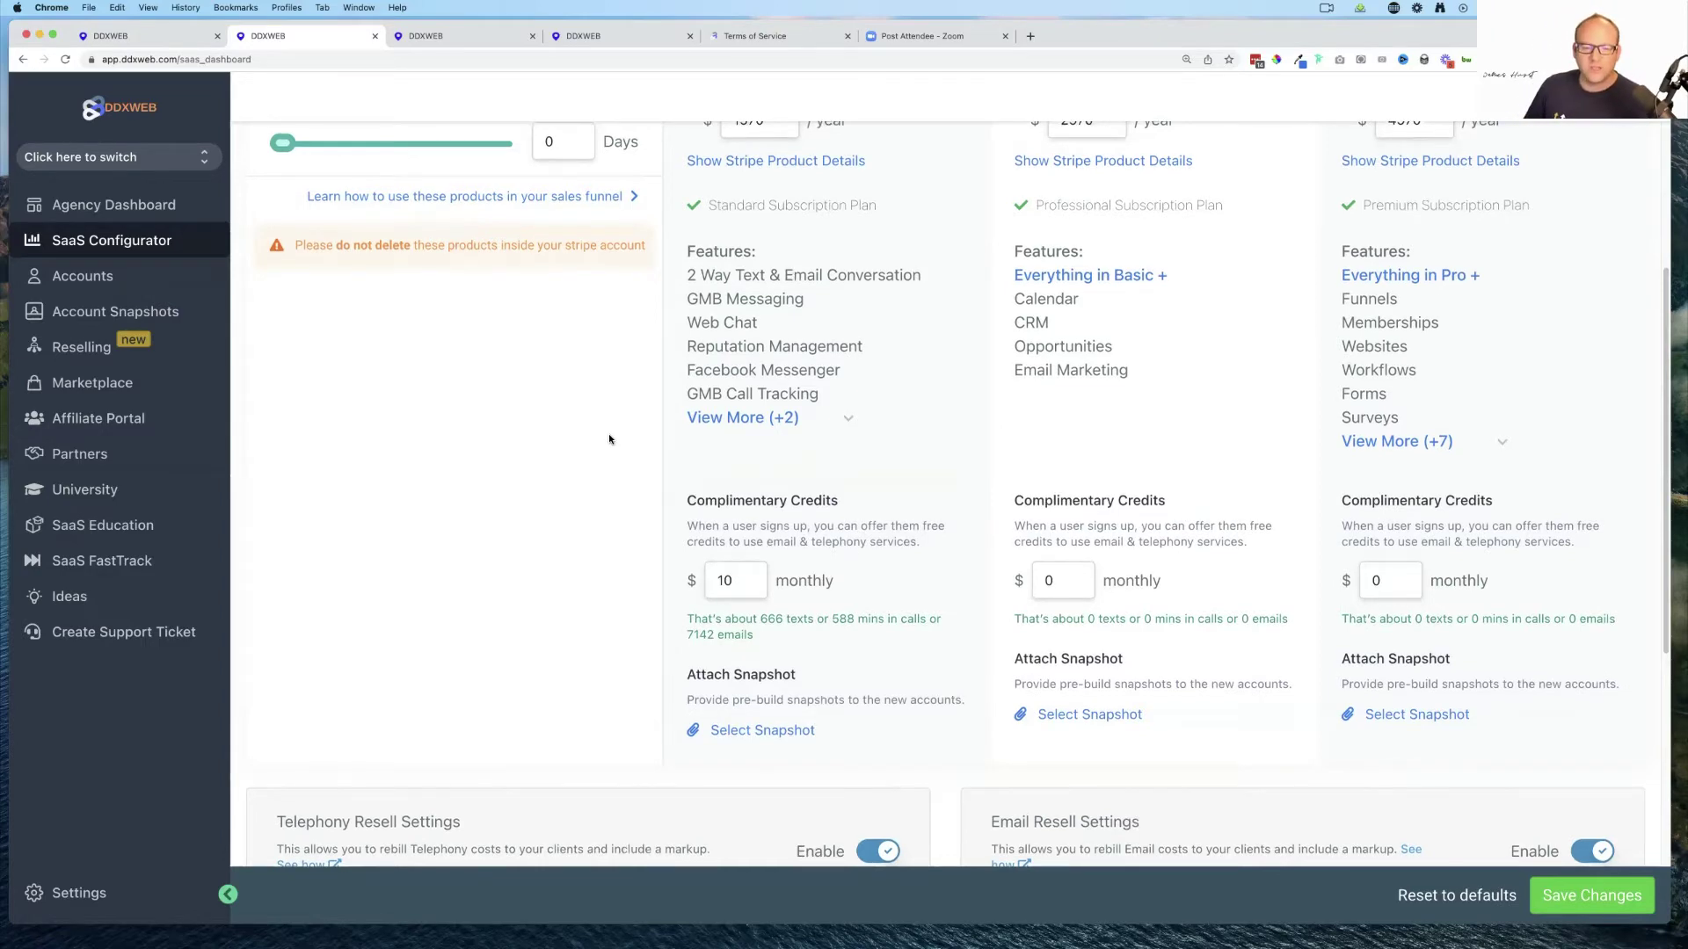
scroll(608, 434, down, 6)
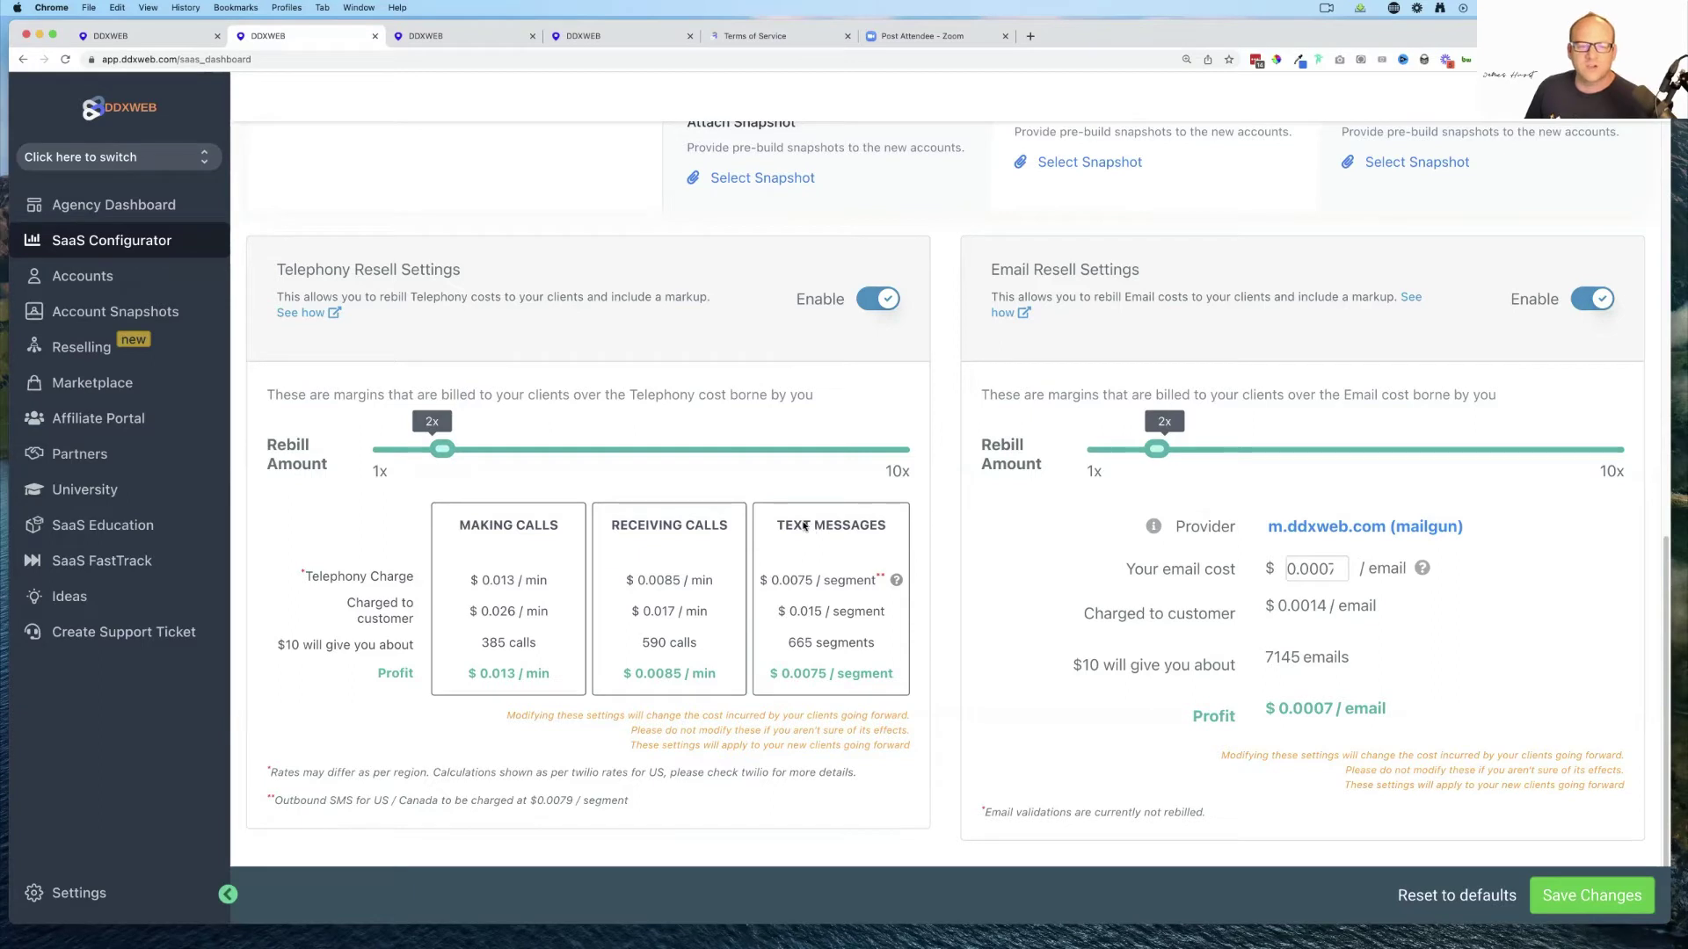
- Bring up the DDXWEB Terms of Service & User Agreement page and find the Estimate of Telephony Charges near its end
click(772, 39)
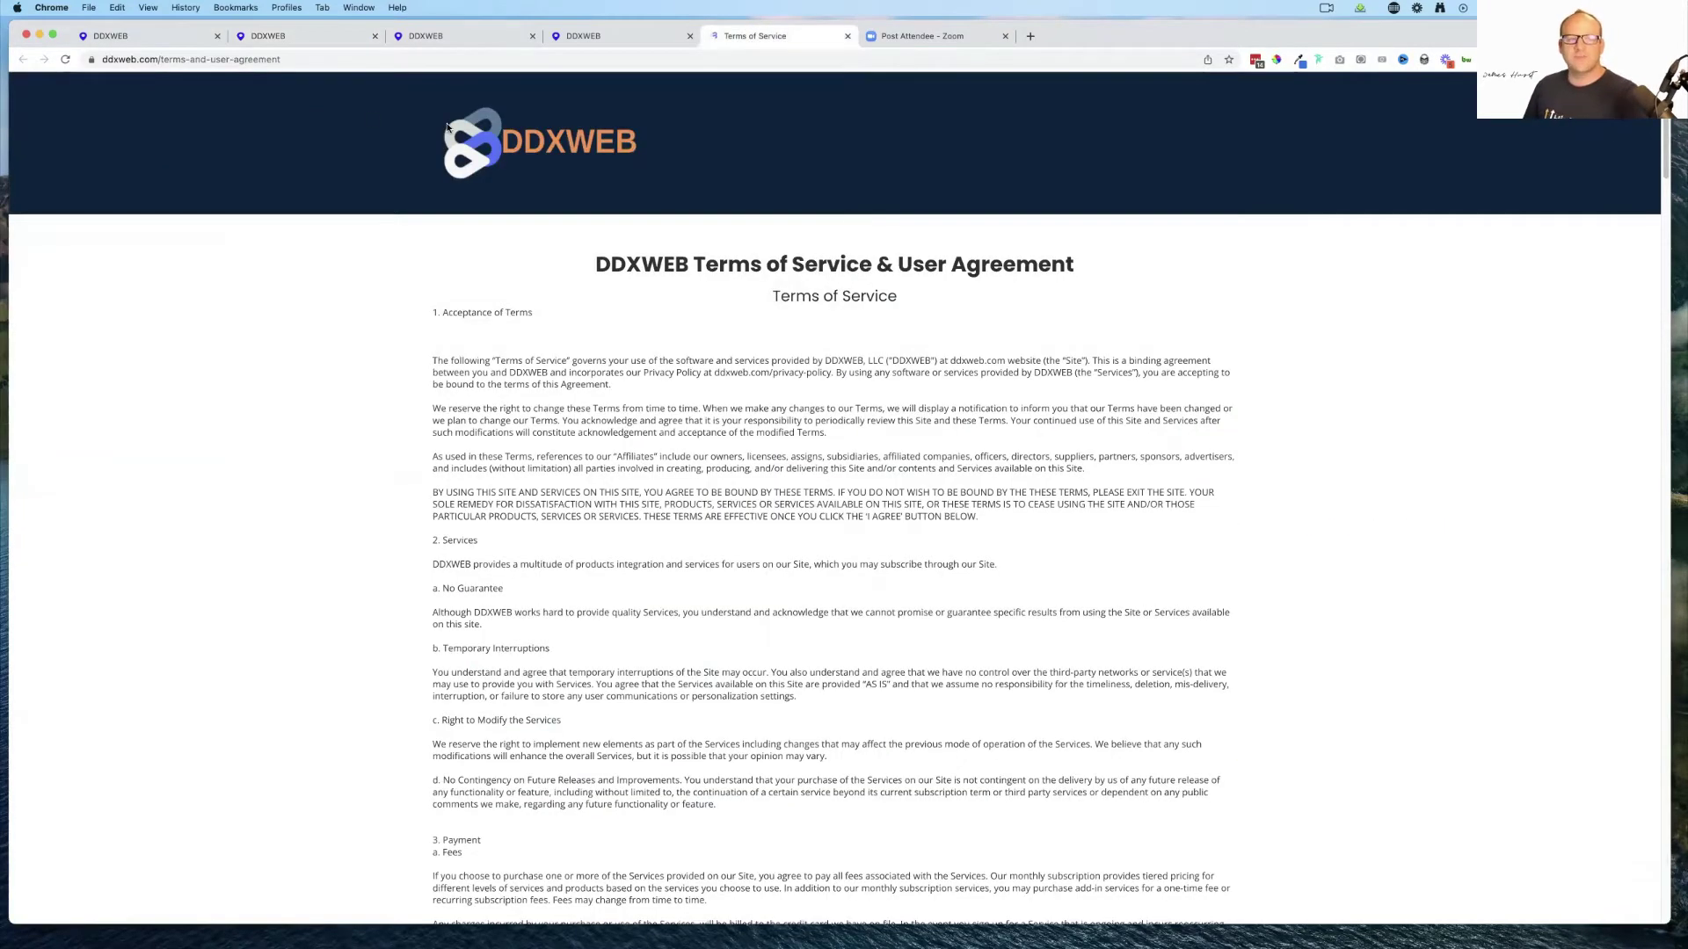
scroll(616, 243, down, 1)
scroll(616, 243, down, 10)
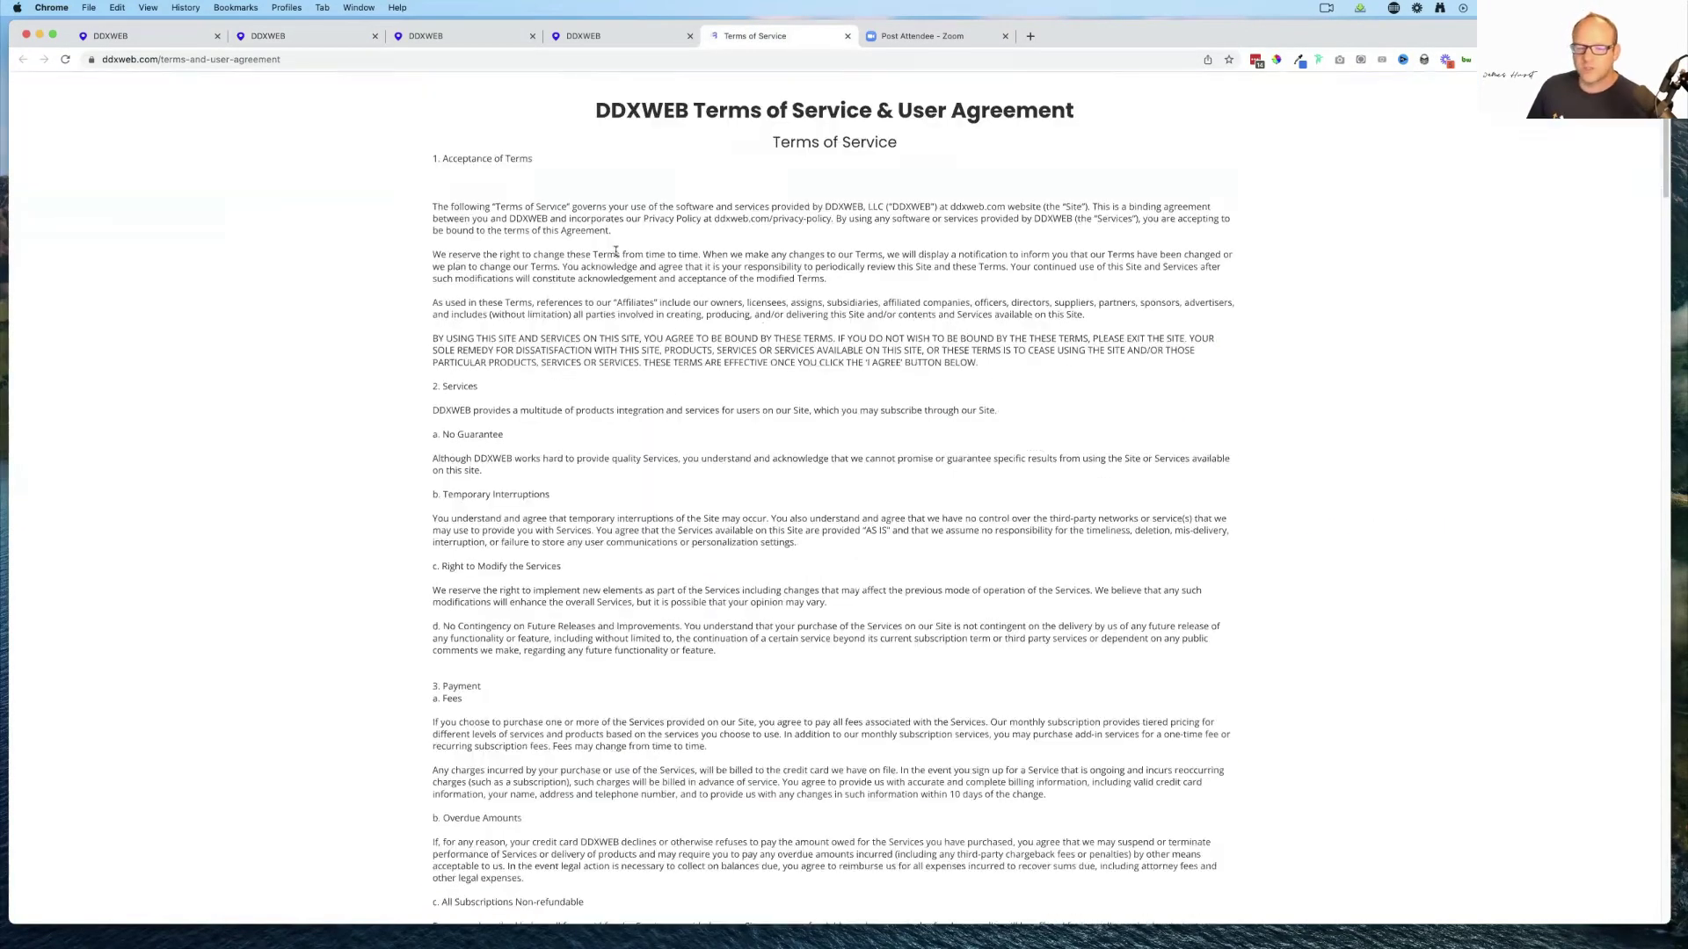
scroll(616, 252, down, 10)
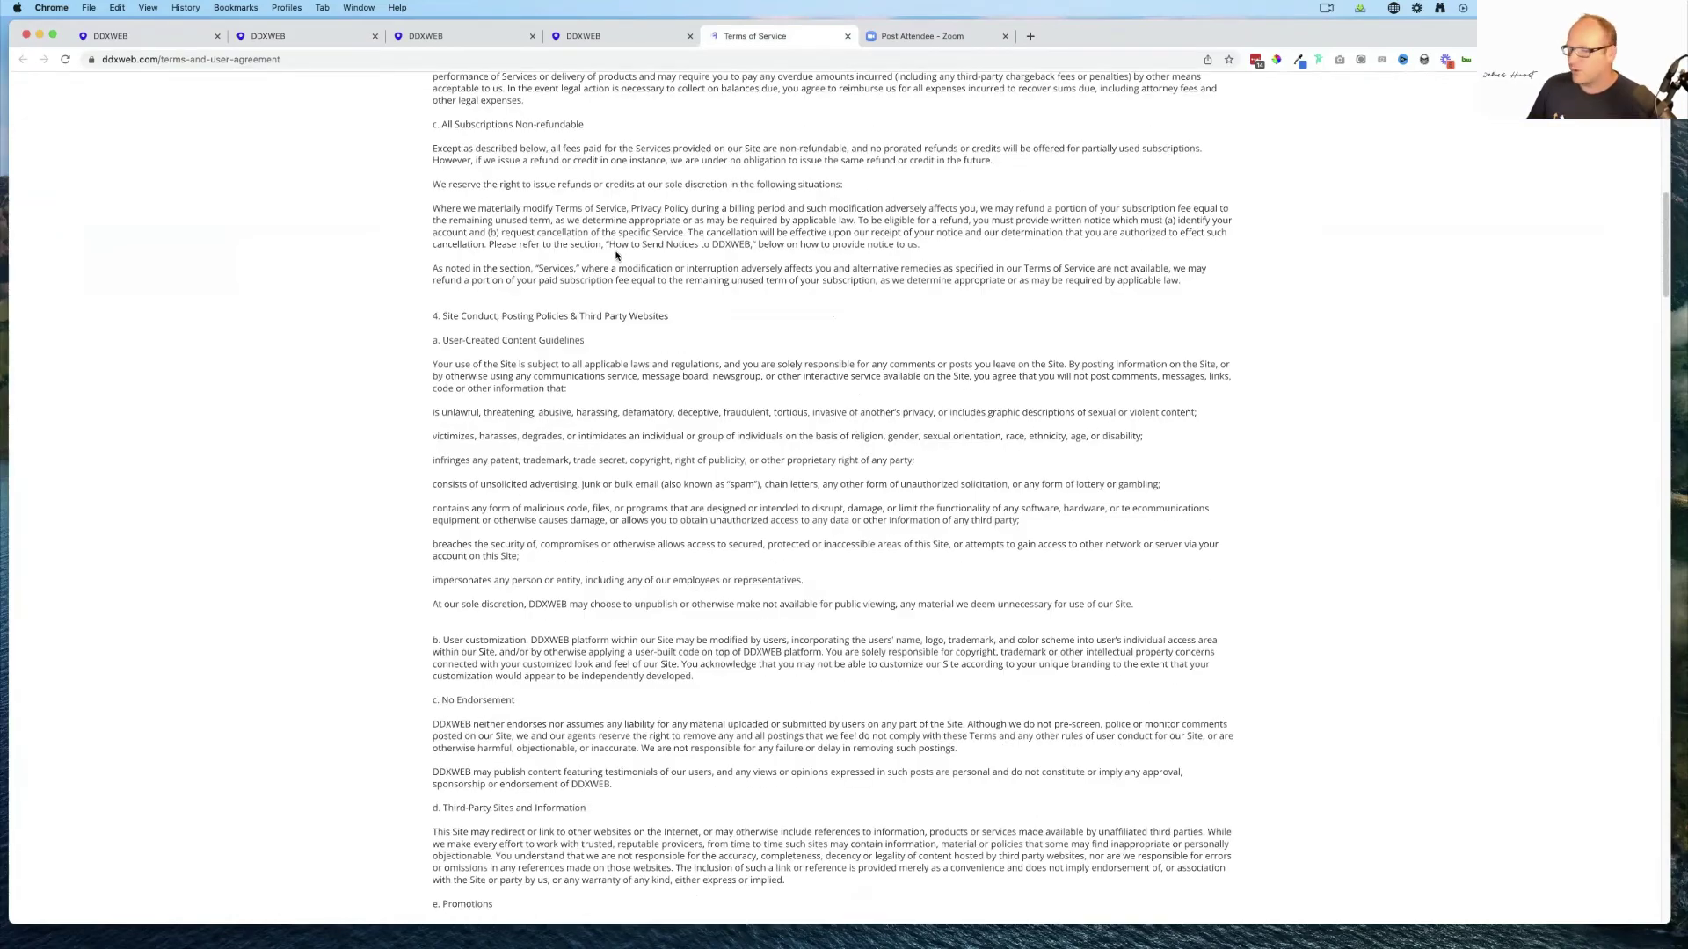
scroll(616, 251, down, 20)
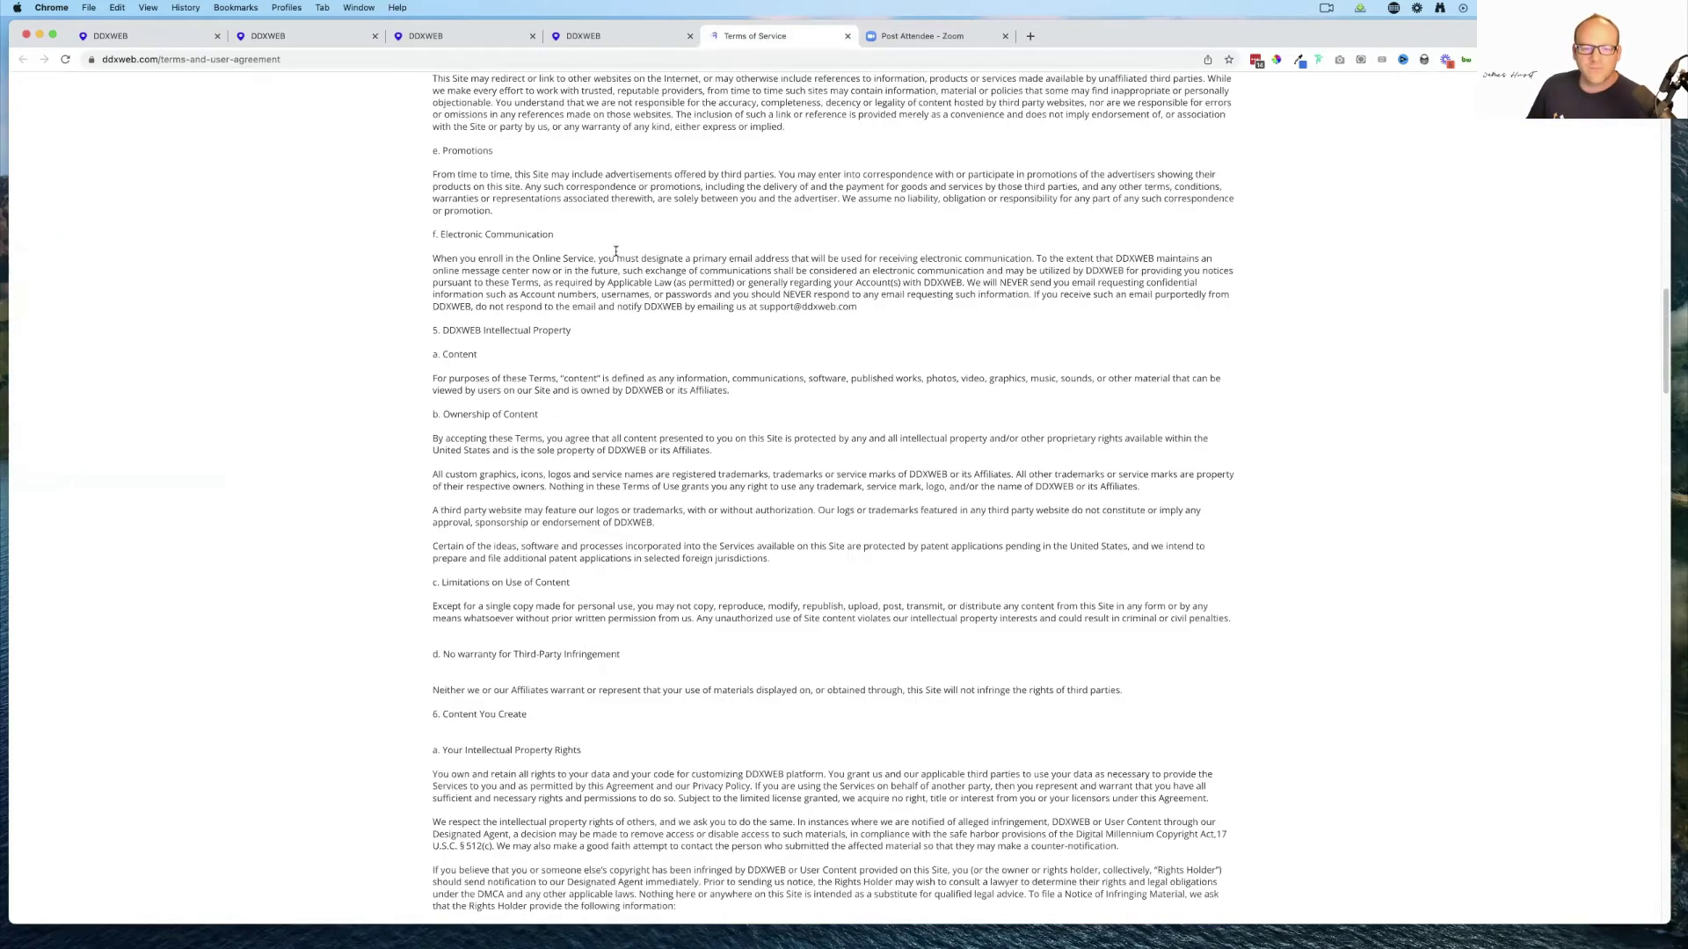
scroll(615, 251, down, 20)
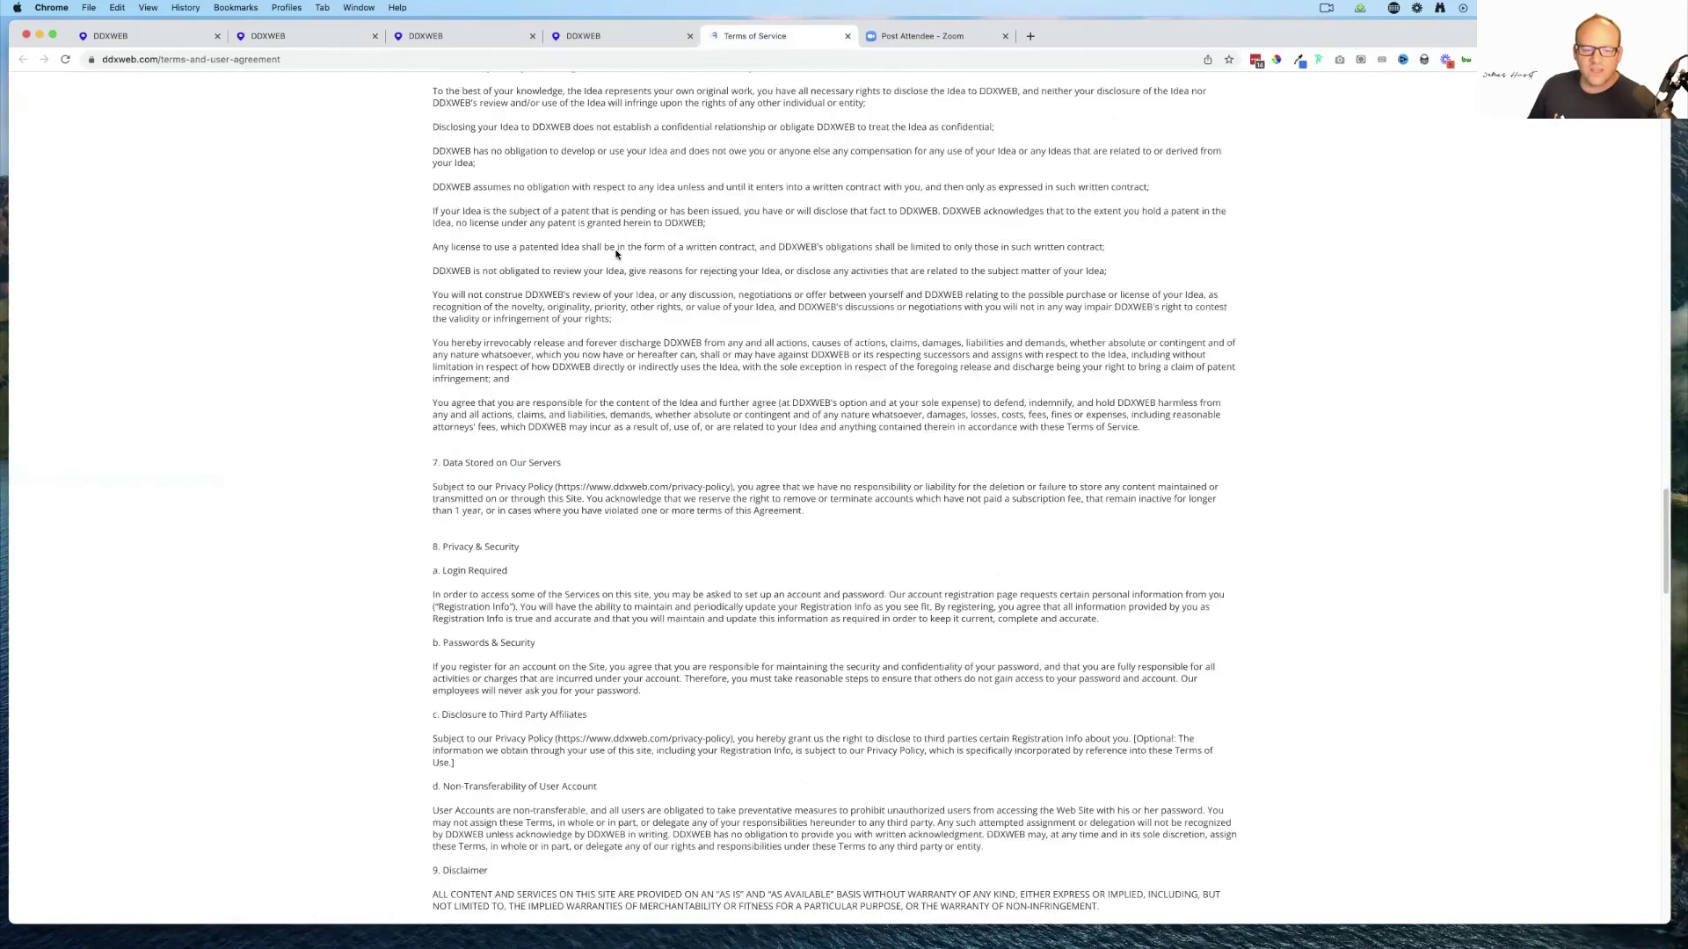
scroll(615, 254, down, 15)
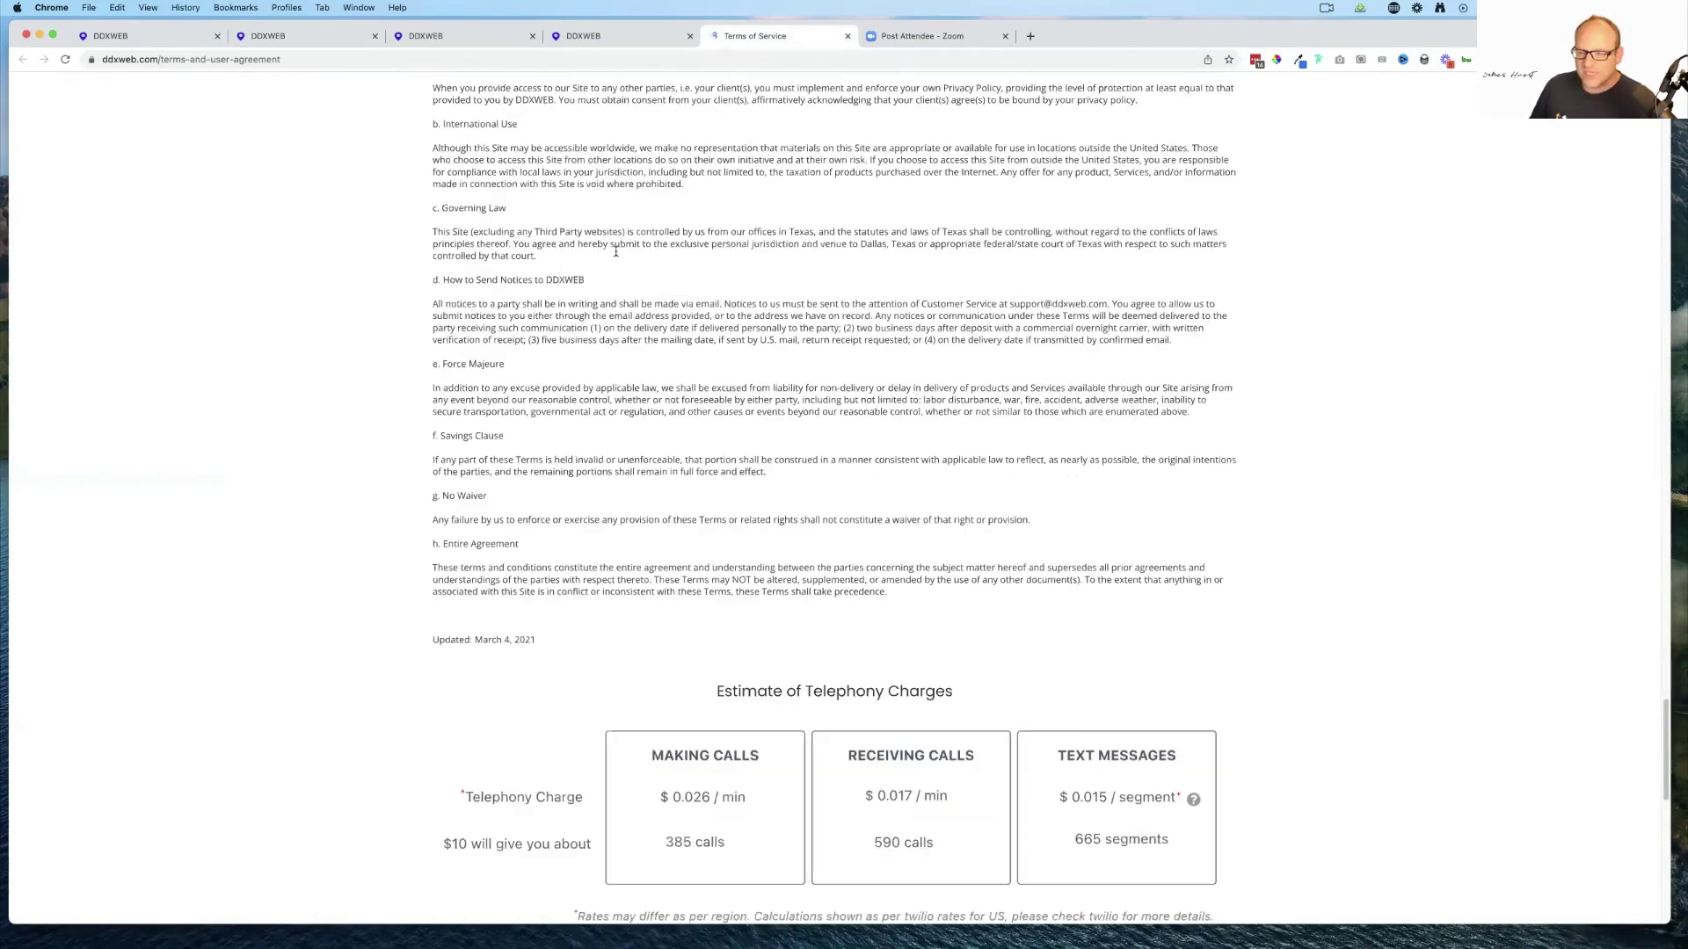
scroll(716, 256, up, 2)
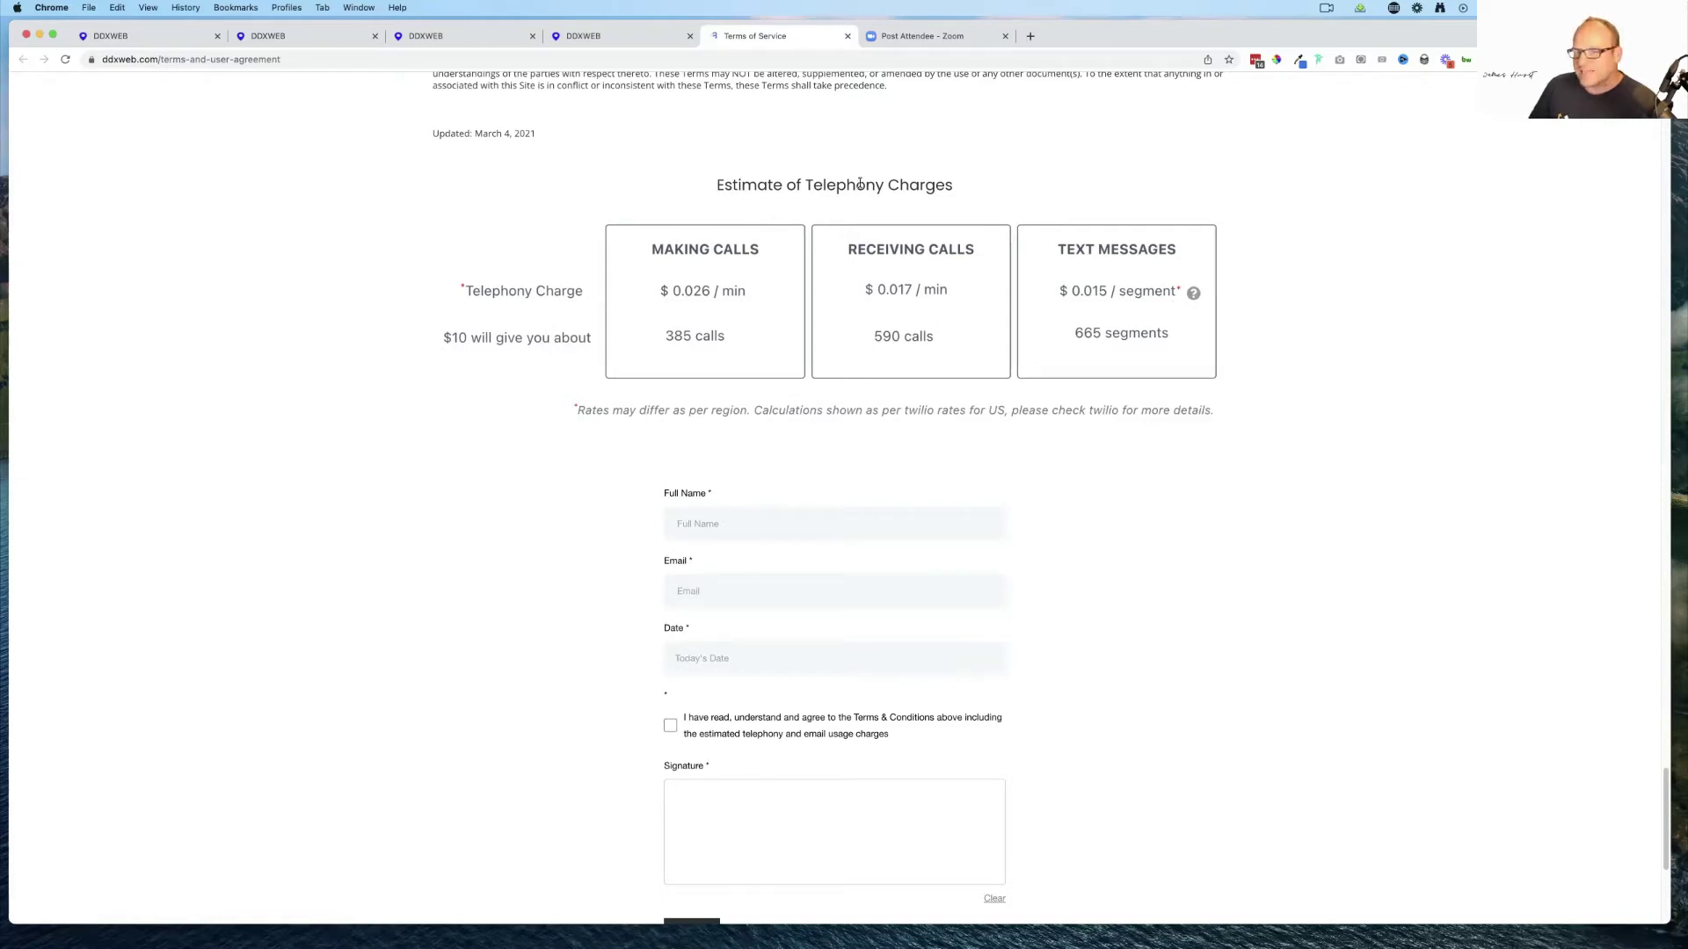
- Highlight the Estimate of Telephony Charges heading and tick the agreement checkbox covering estimated telephony and email usage charges
drag(723, 185, 875, 184)
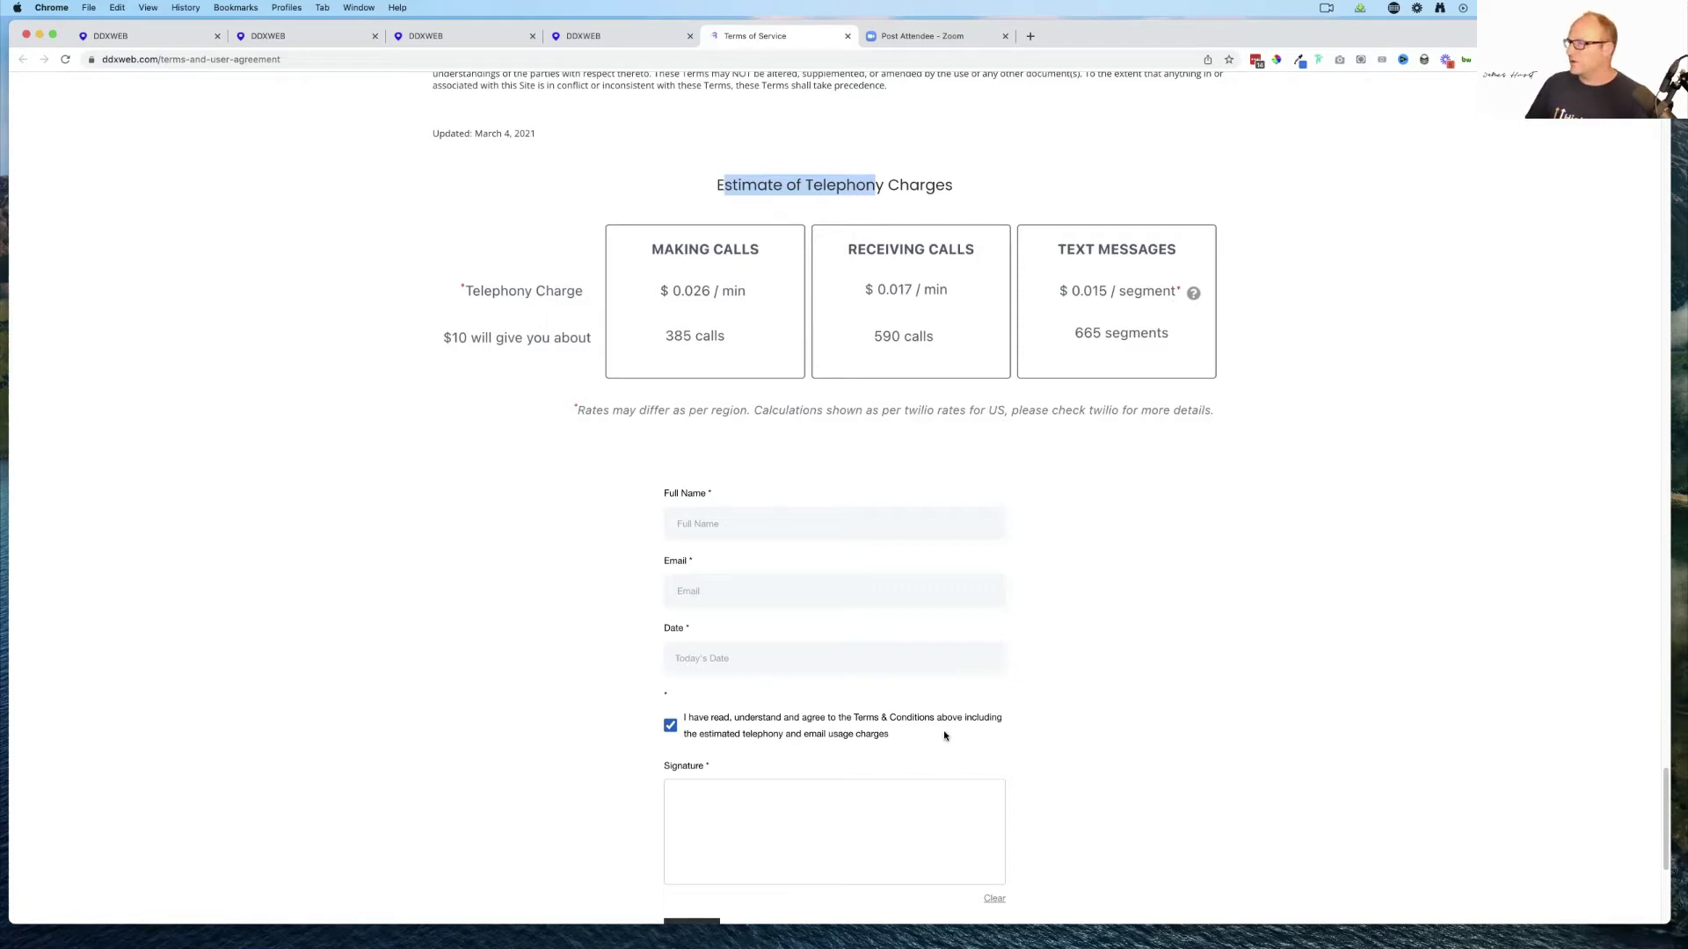
click(545, 580)
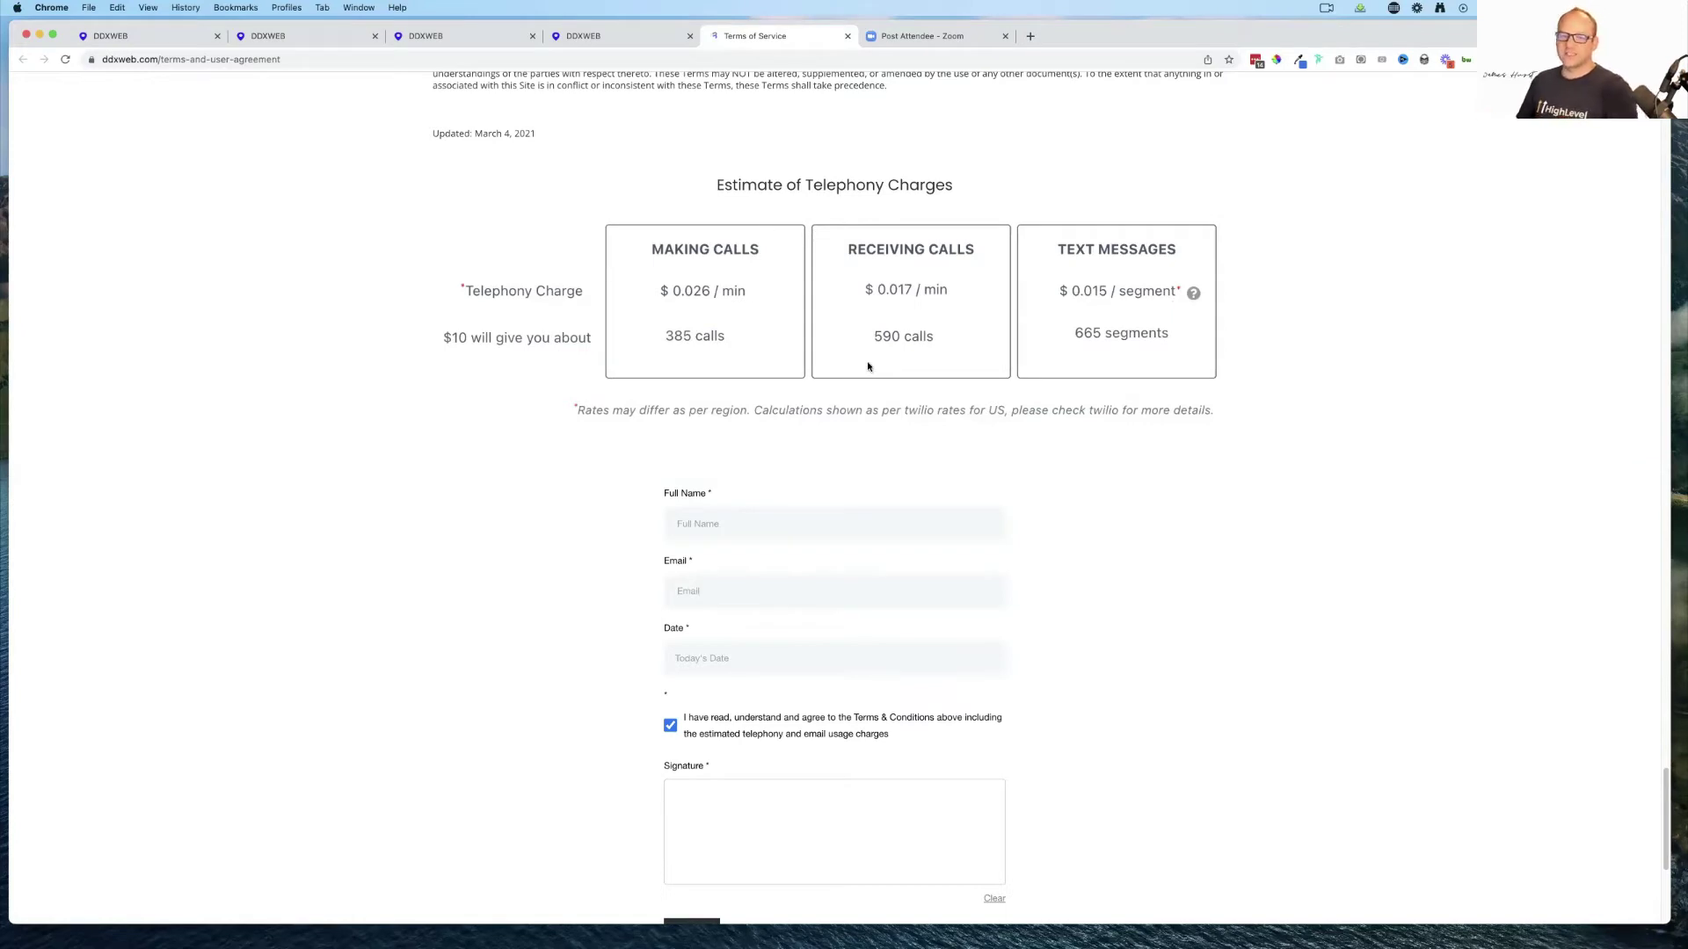
- Show that the telephony charges table is an image through its context options, and look over the signature form below it
right_click(821, 288)
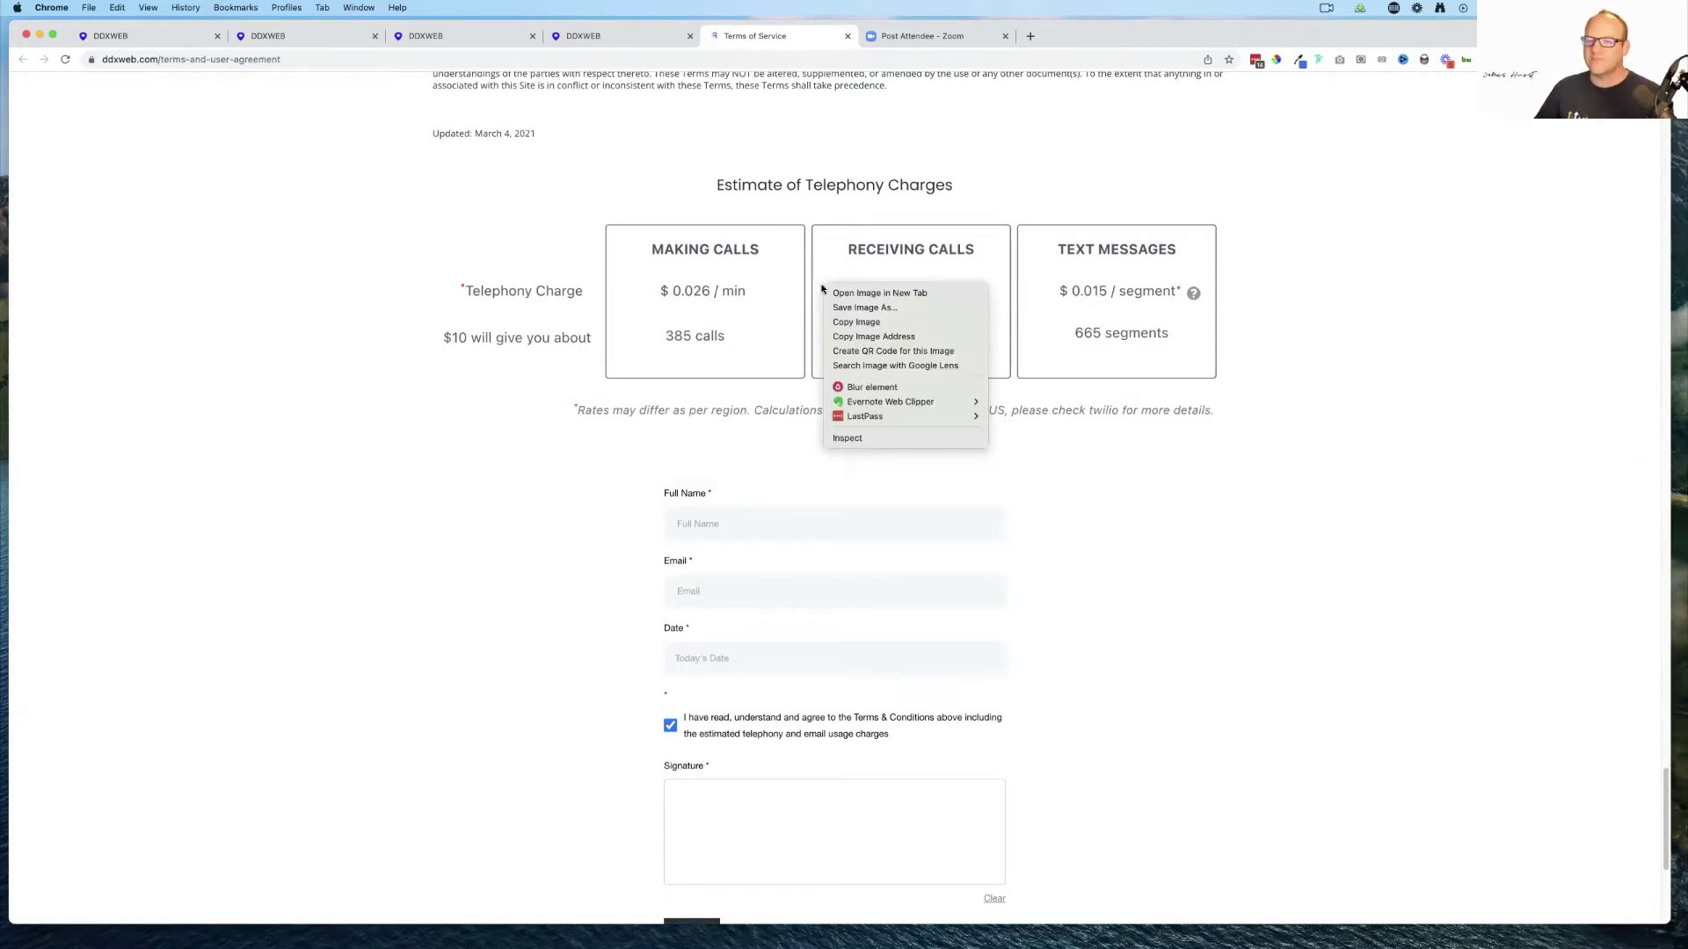
click(757, 282)
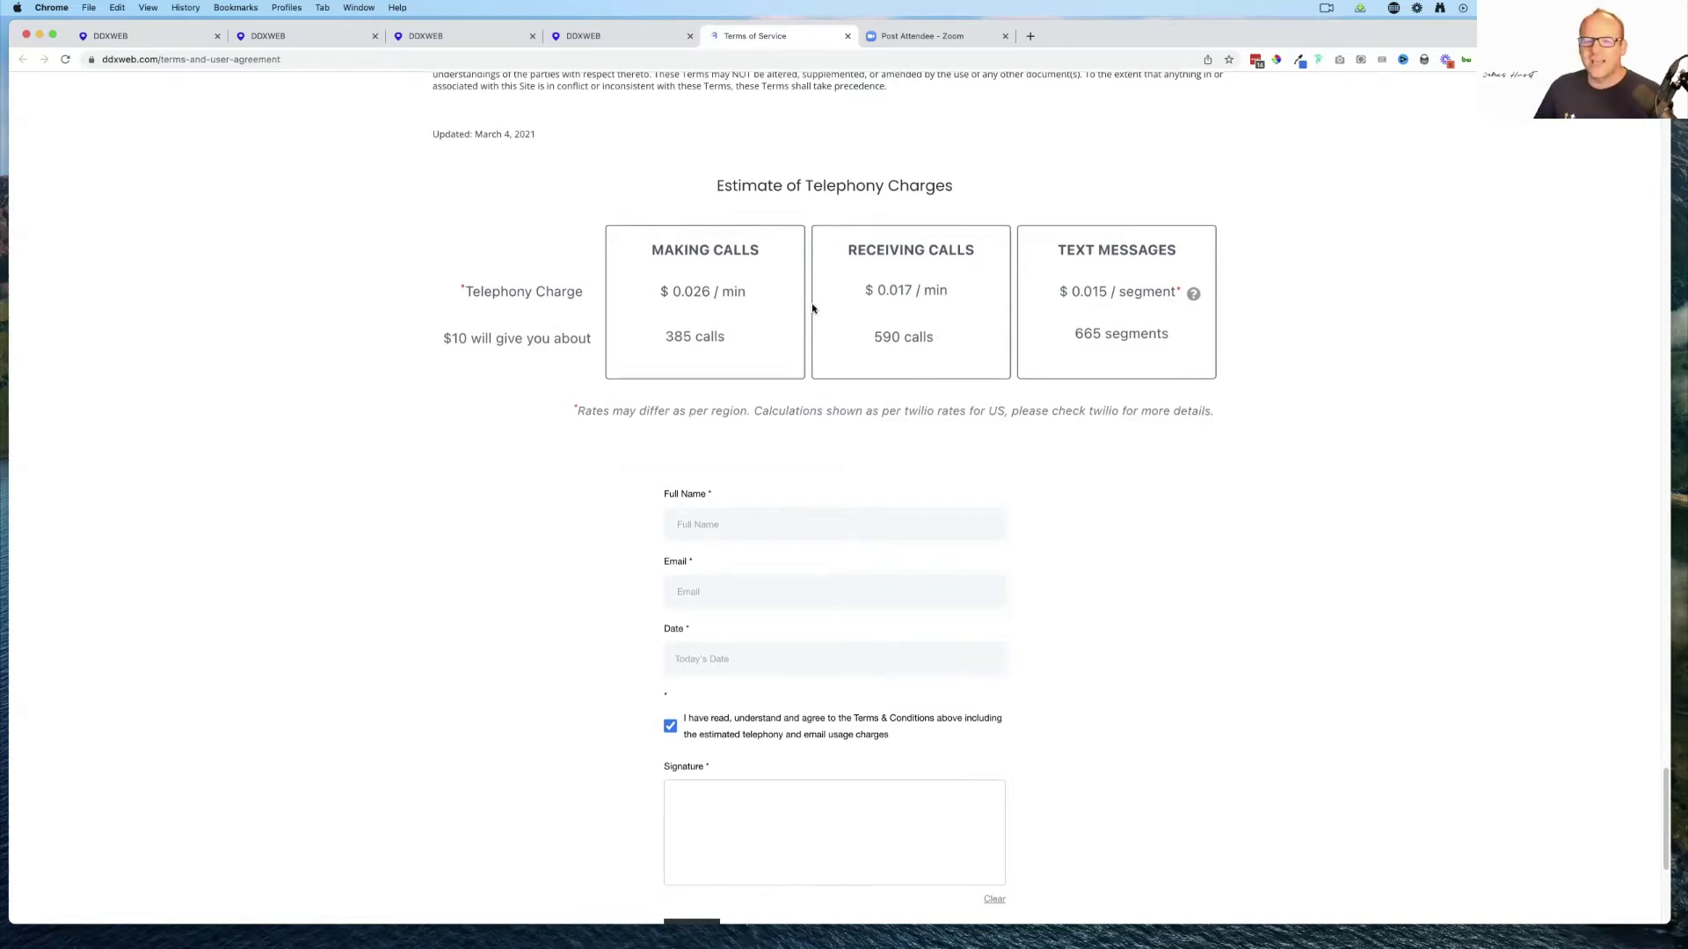
scroll(813, 309, up, 1)
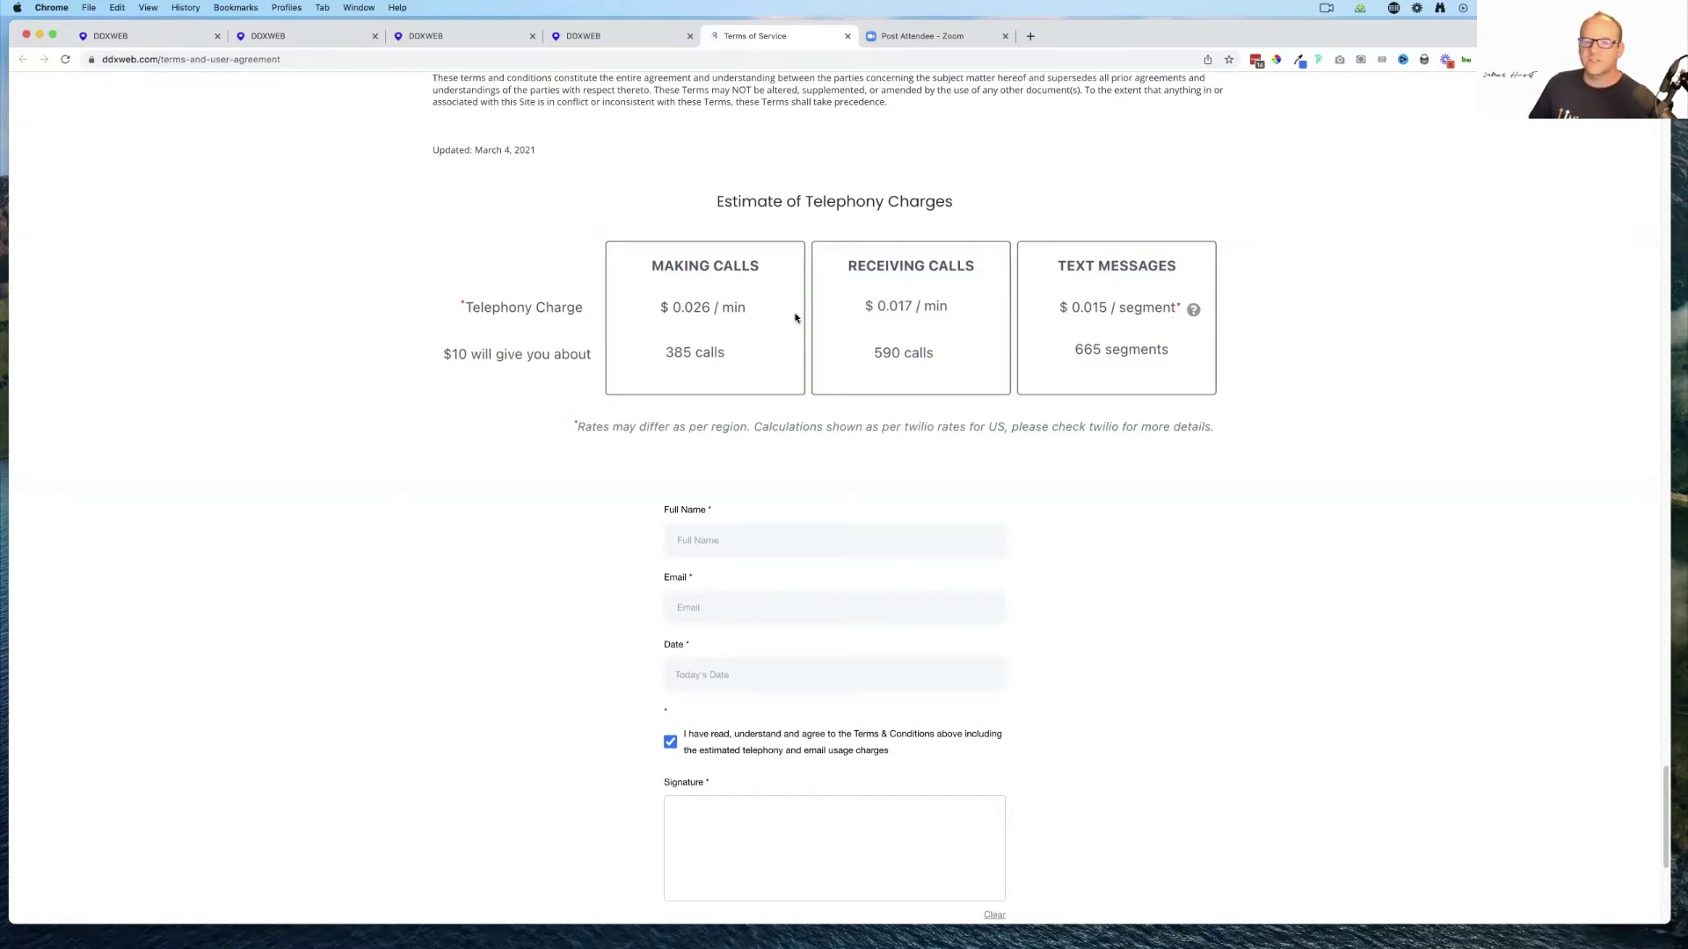
scroll(788, 318, up, 5)
scroll(789, 248, down, 5)
scroll(788, 248, down, 1)
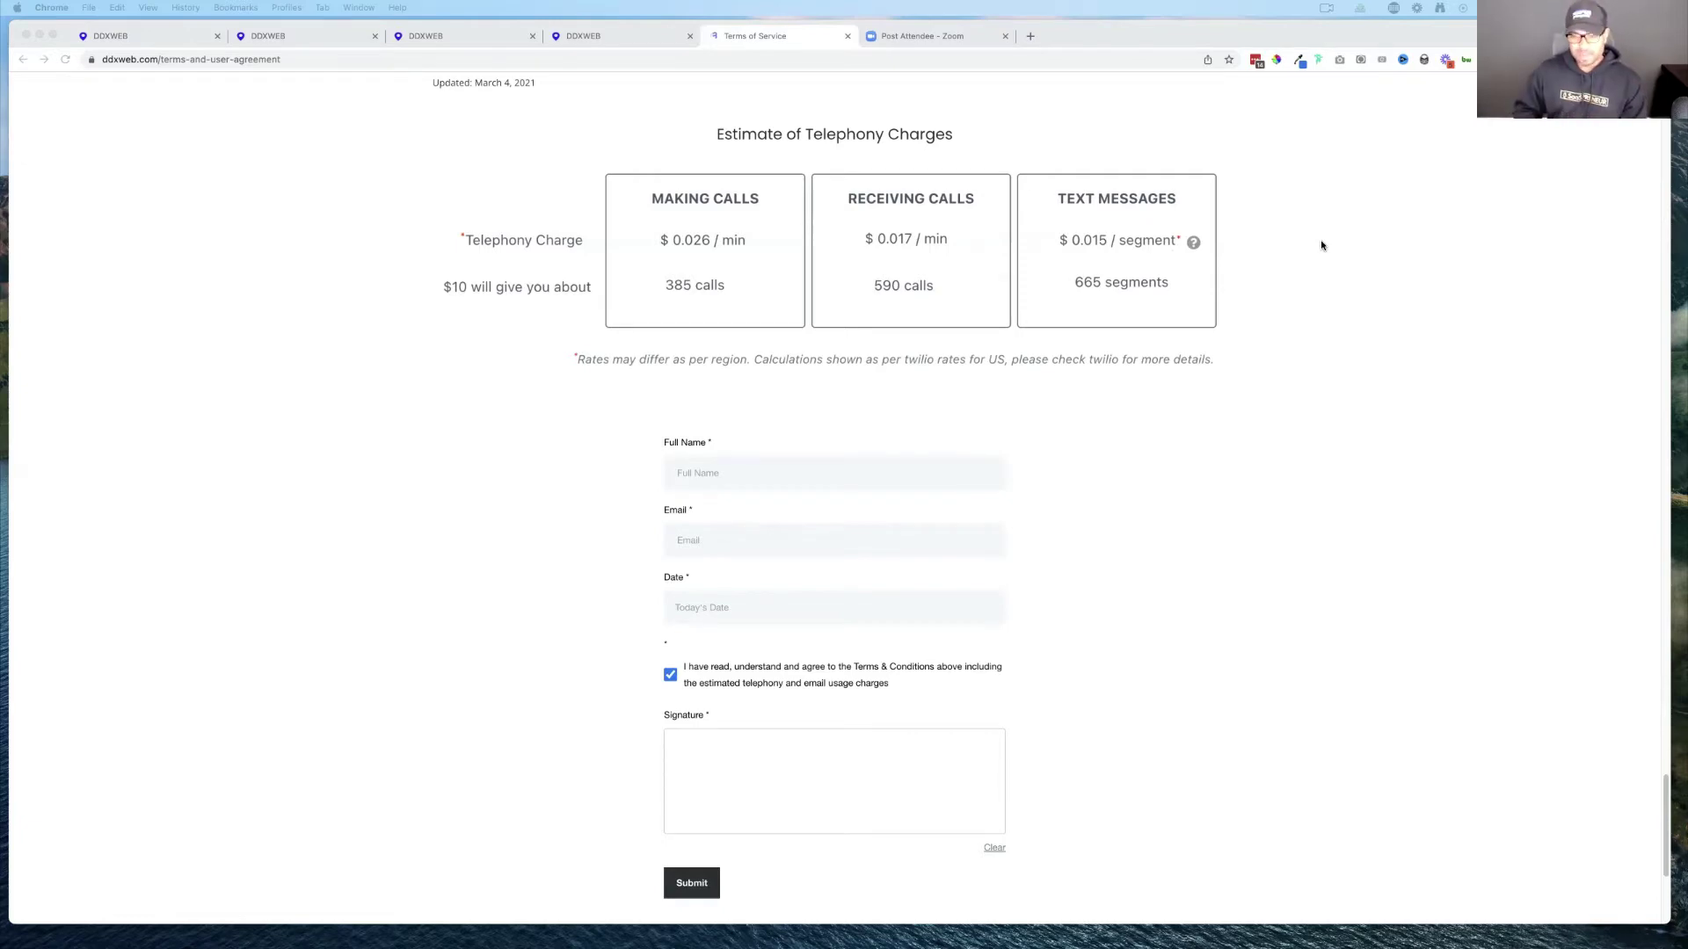
- Revisit the sub-account's Transactions list and return to the telephony charges estimate on the Terms of Service page
click(618, 35)
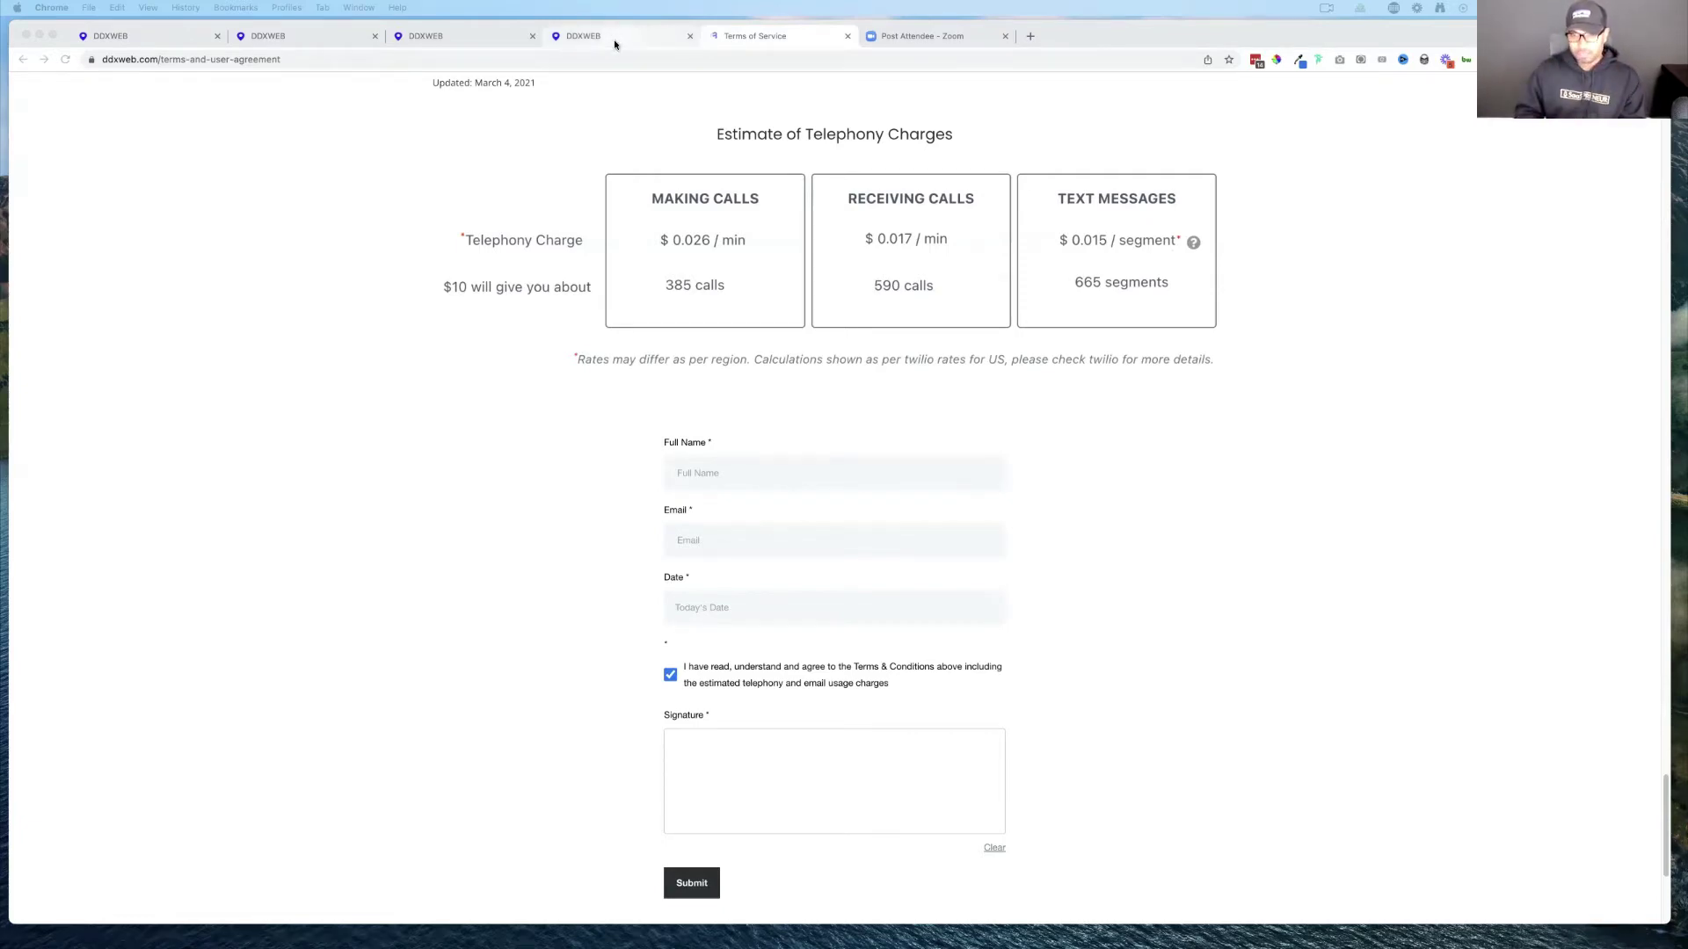
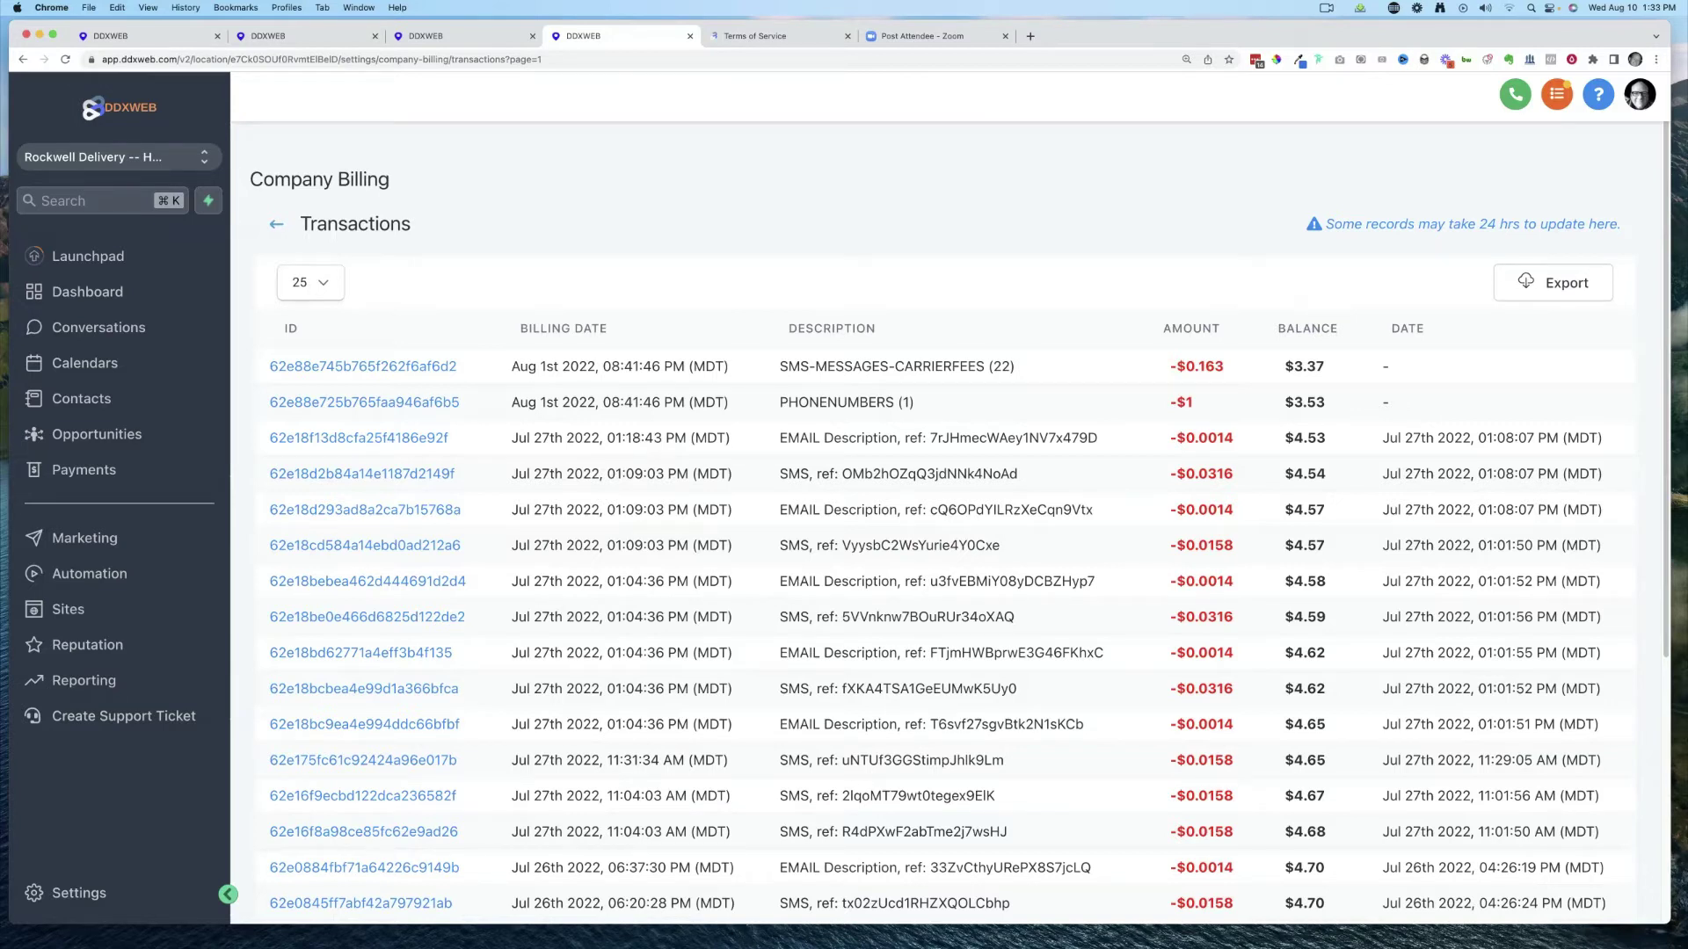
click(783, 36)
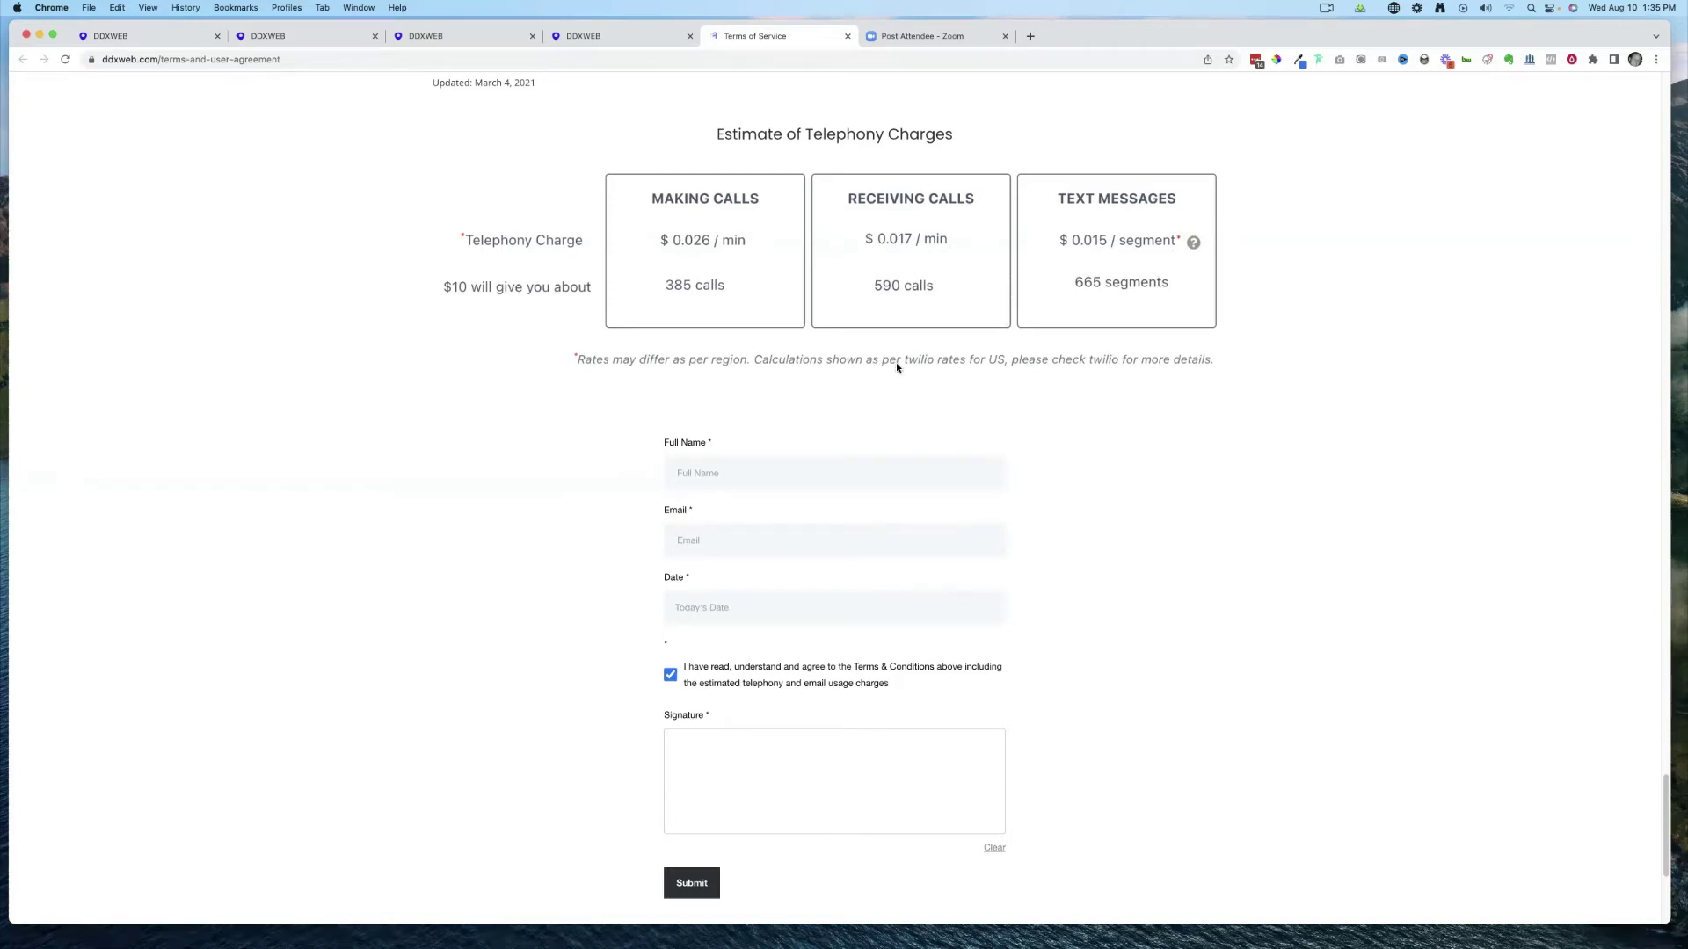
scroll(896, 368, up, 1)
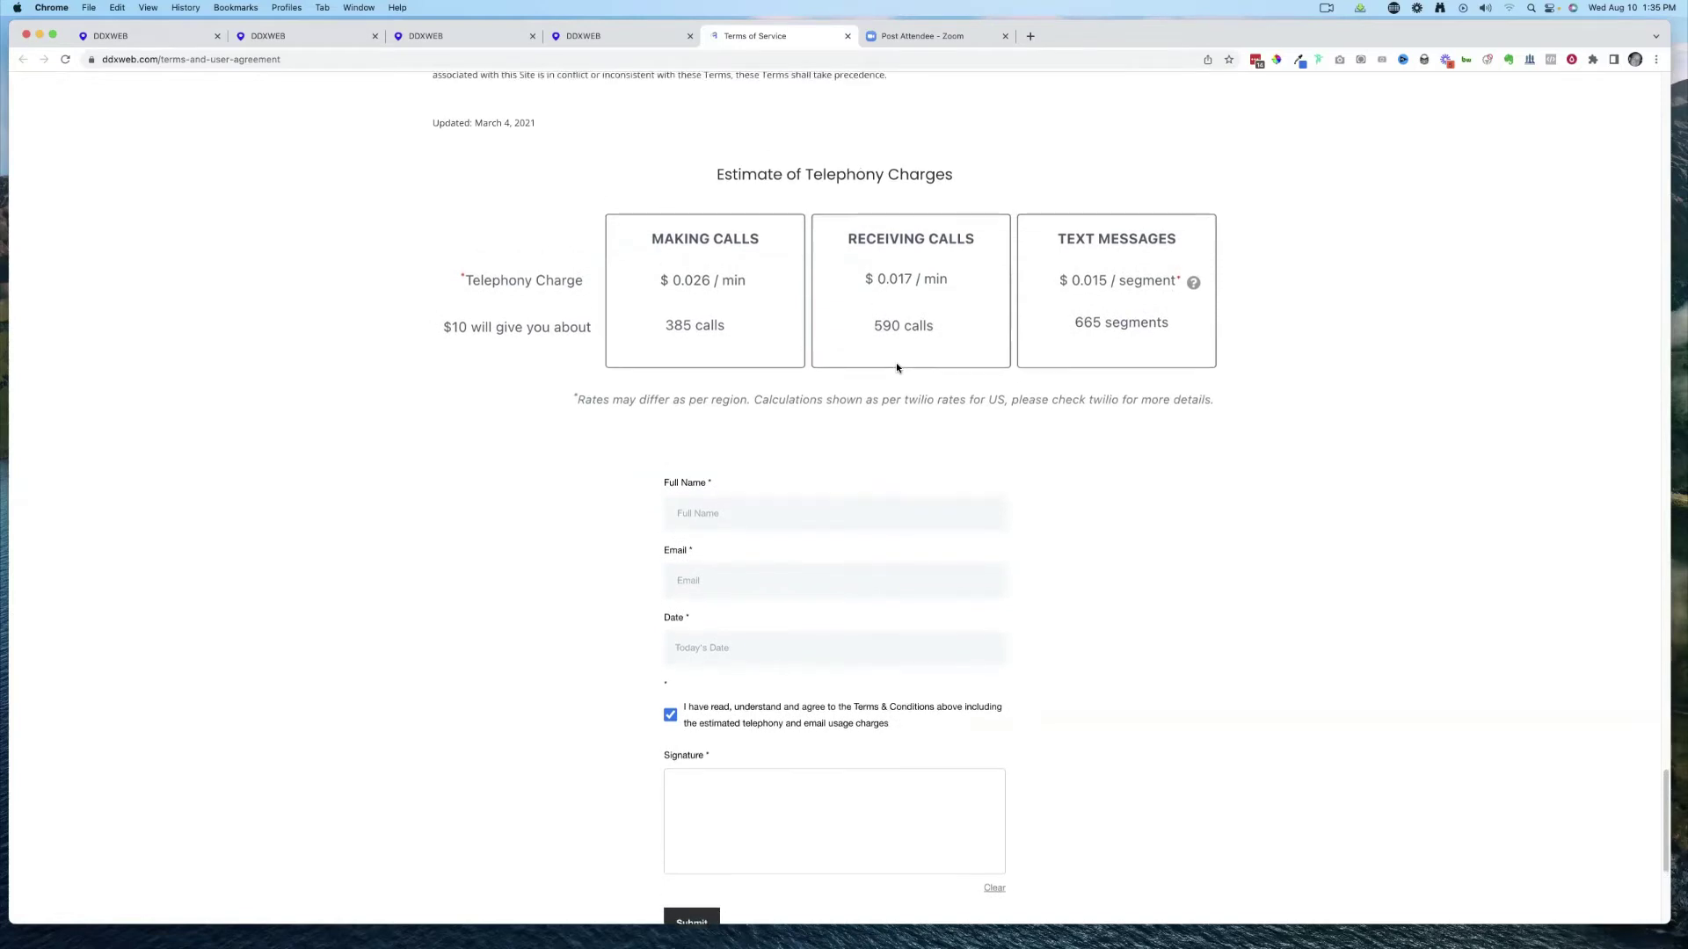
scroll(896, 367, up, 1)
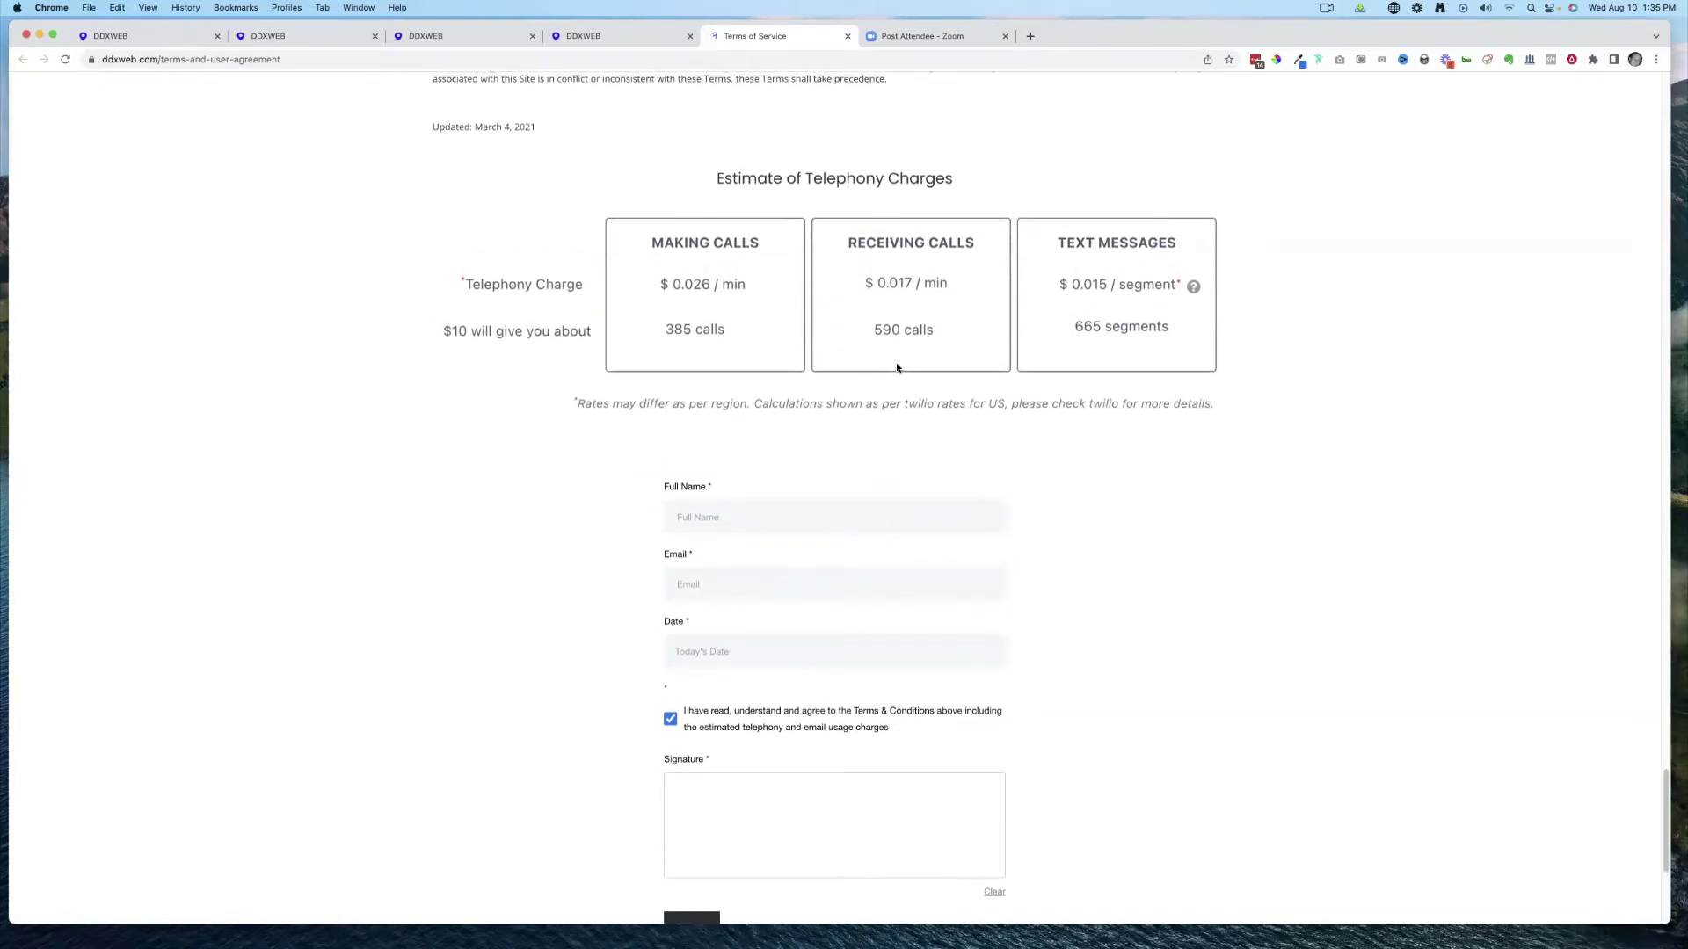
scroll(896, 367, down, 1)
- Return to the sub-account's company billing Transactions list and look through its SMS, email and phone number charges
click(628, 42)
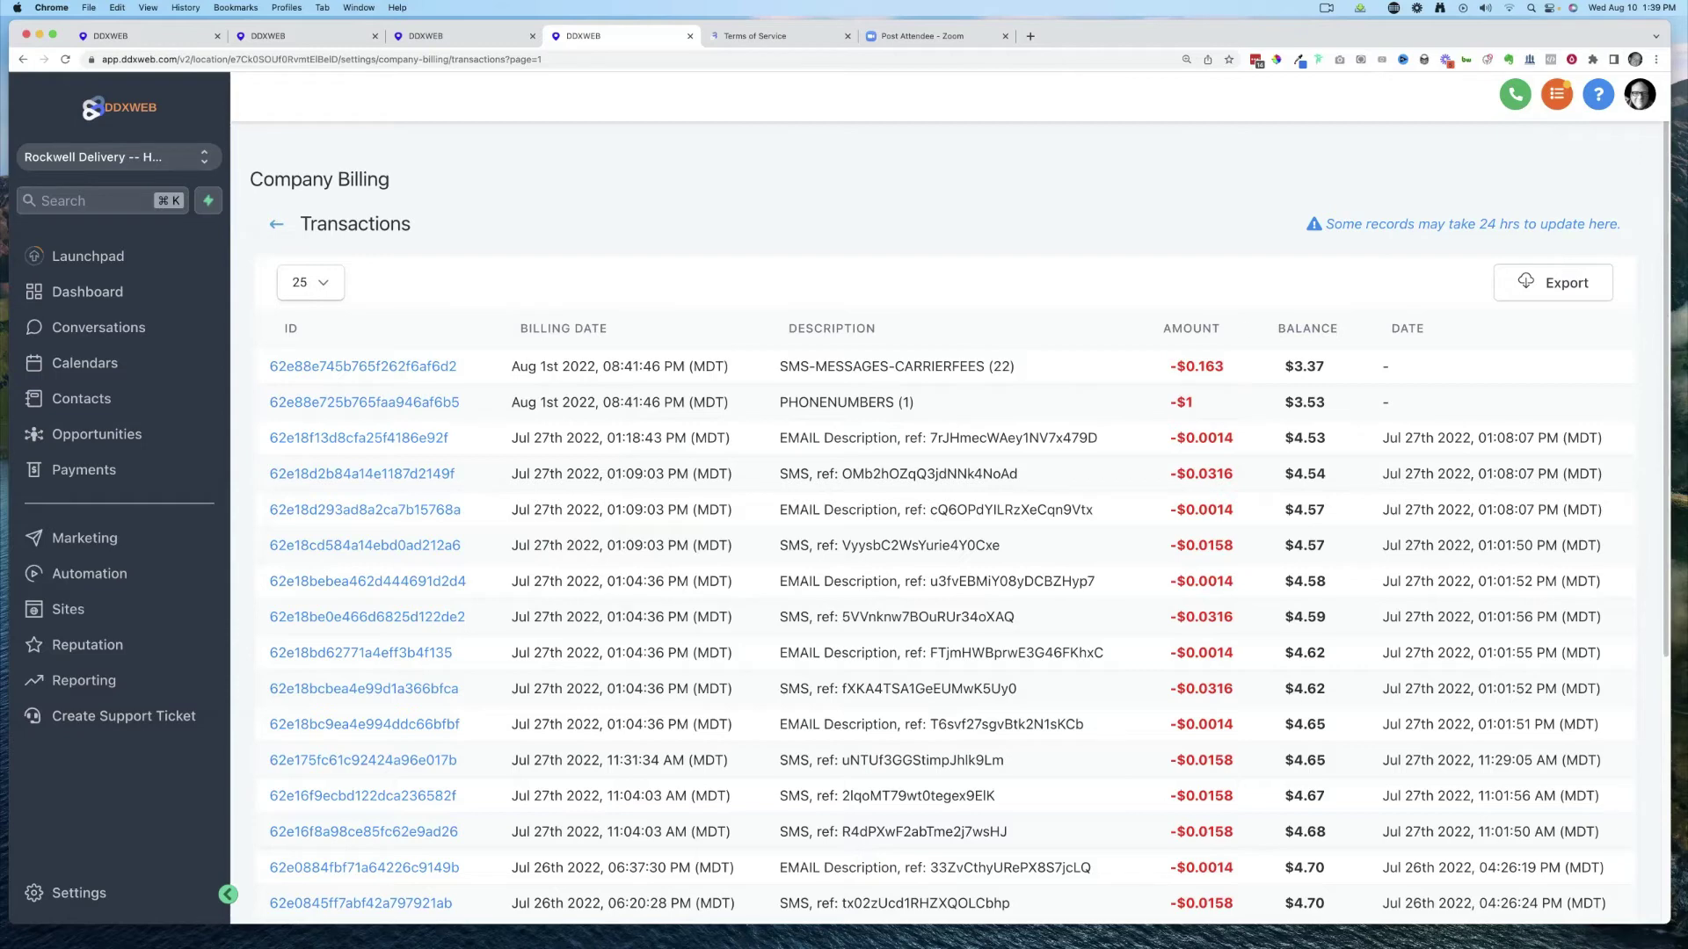
scroll(1078, 220, down, 1)
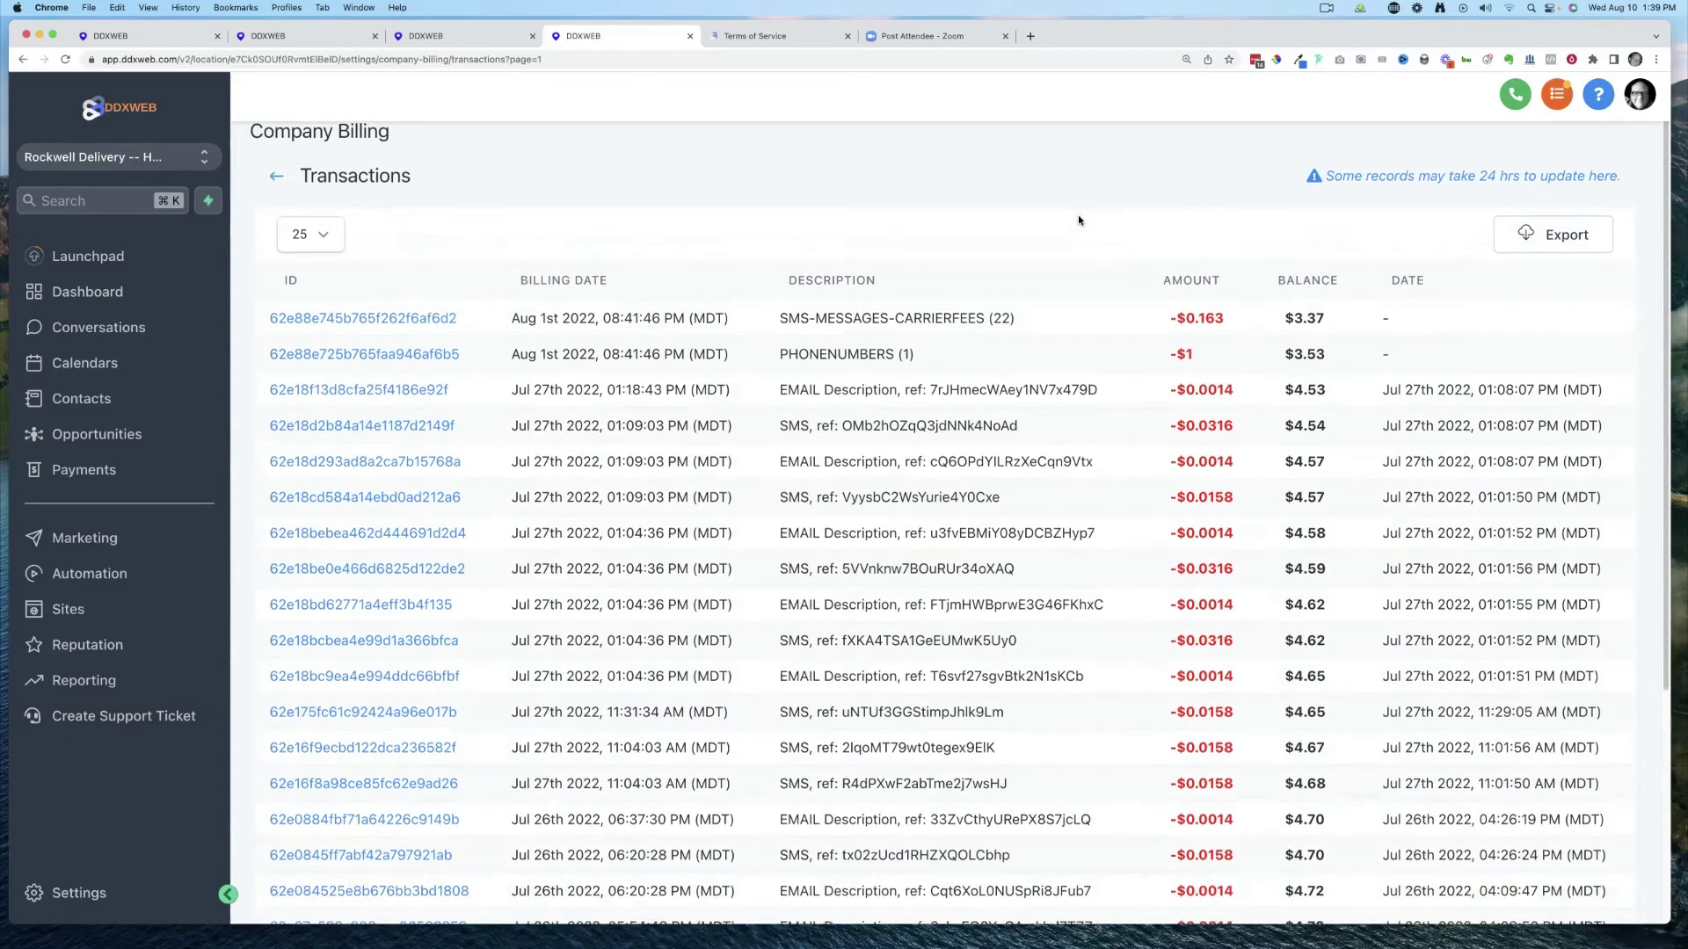
scroll(1078, 220, up, 1)
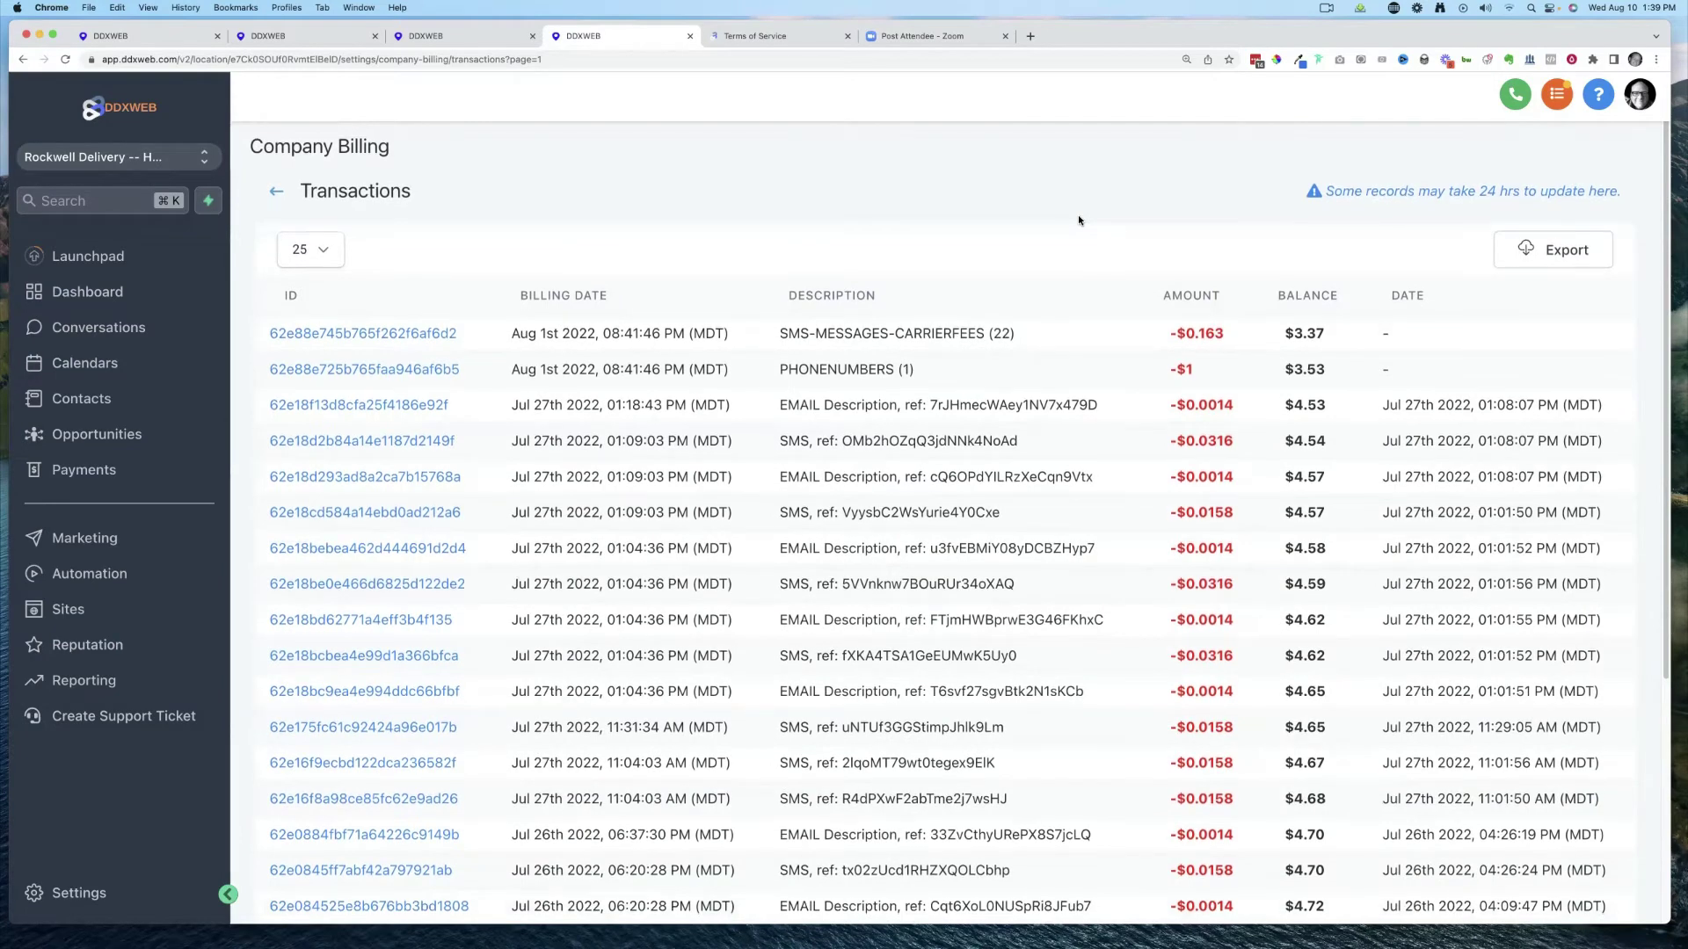
scroll(1079, 220, down, 1)
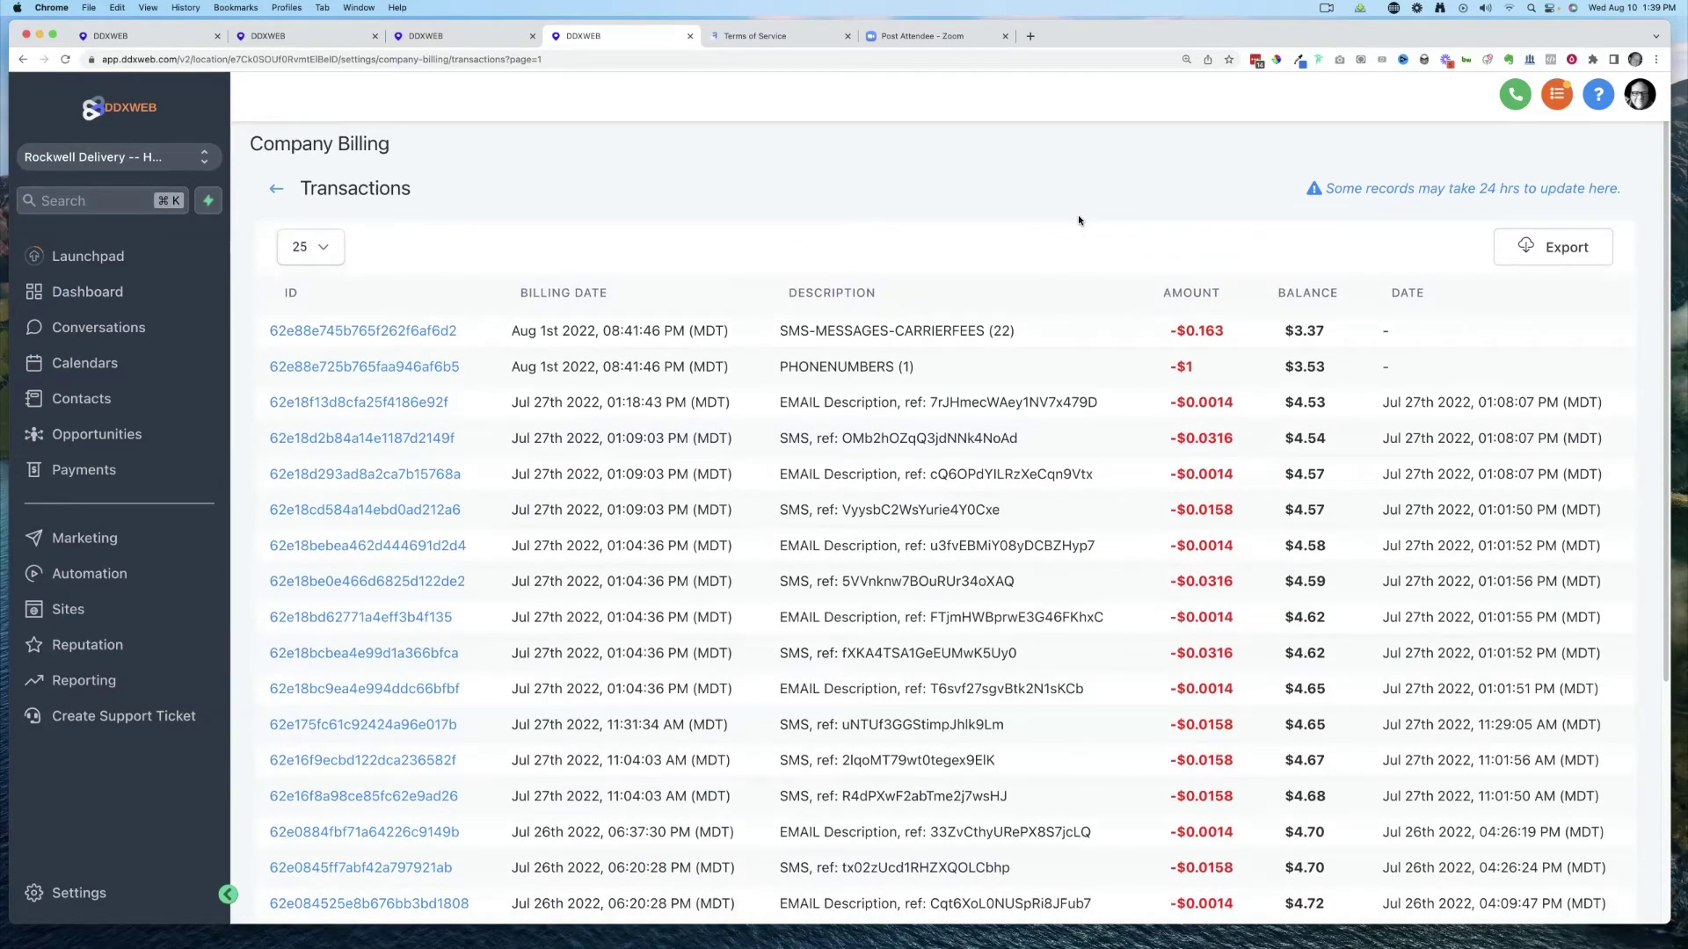
scroll(1078, 220, down, 1)
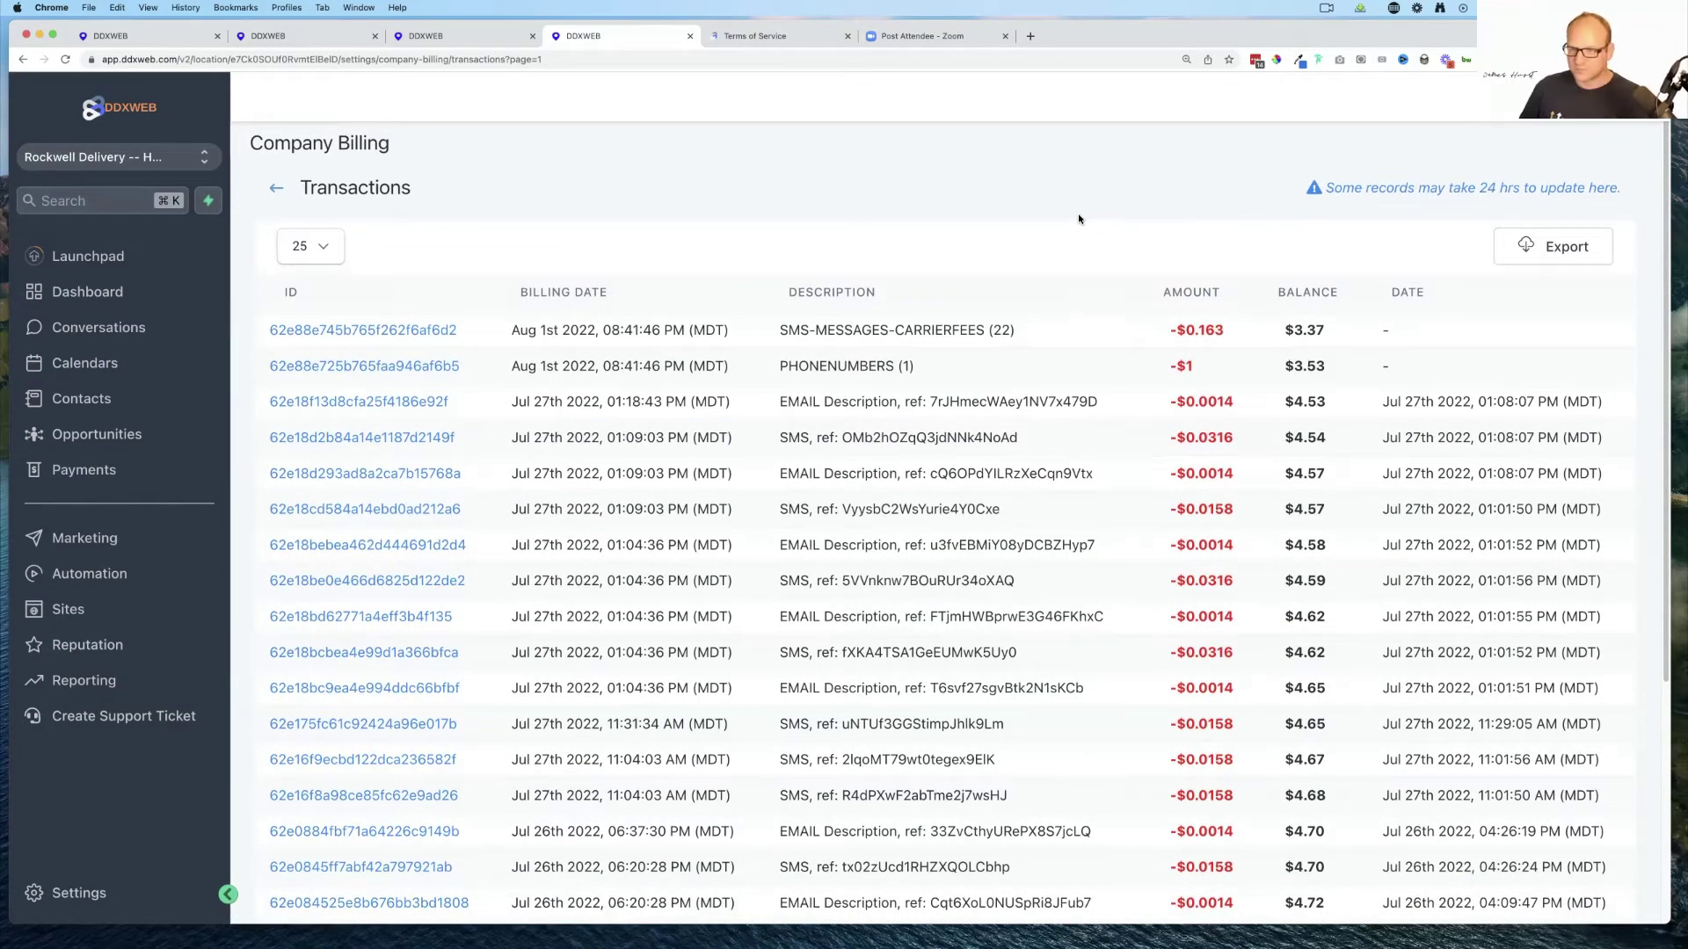
scroll(1078, 219, down, 1)
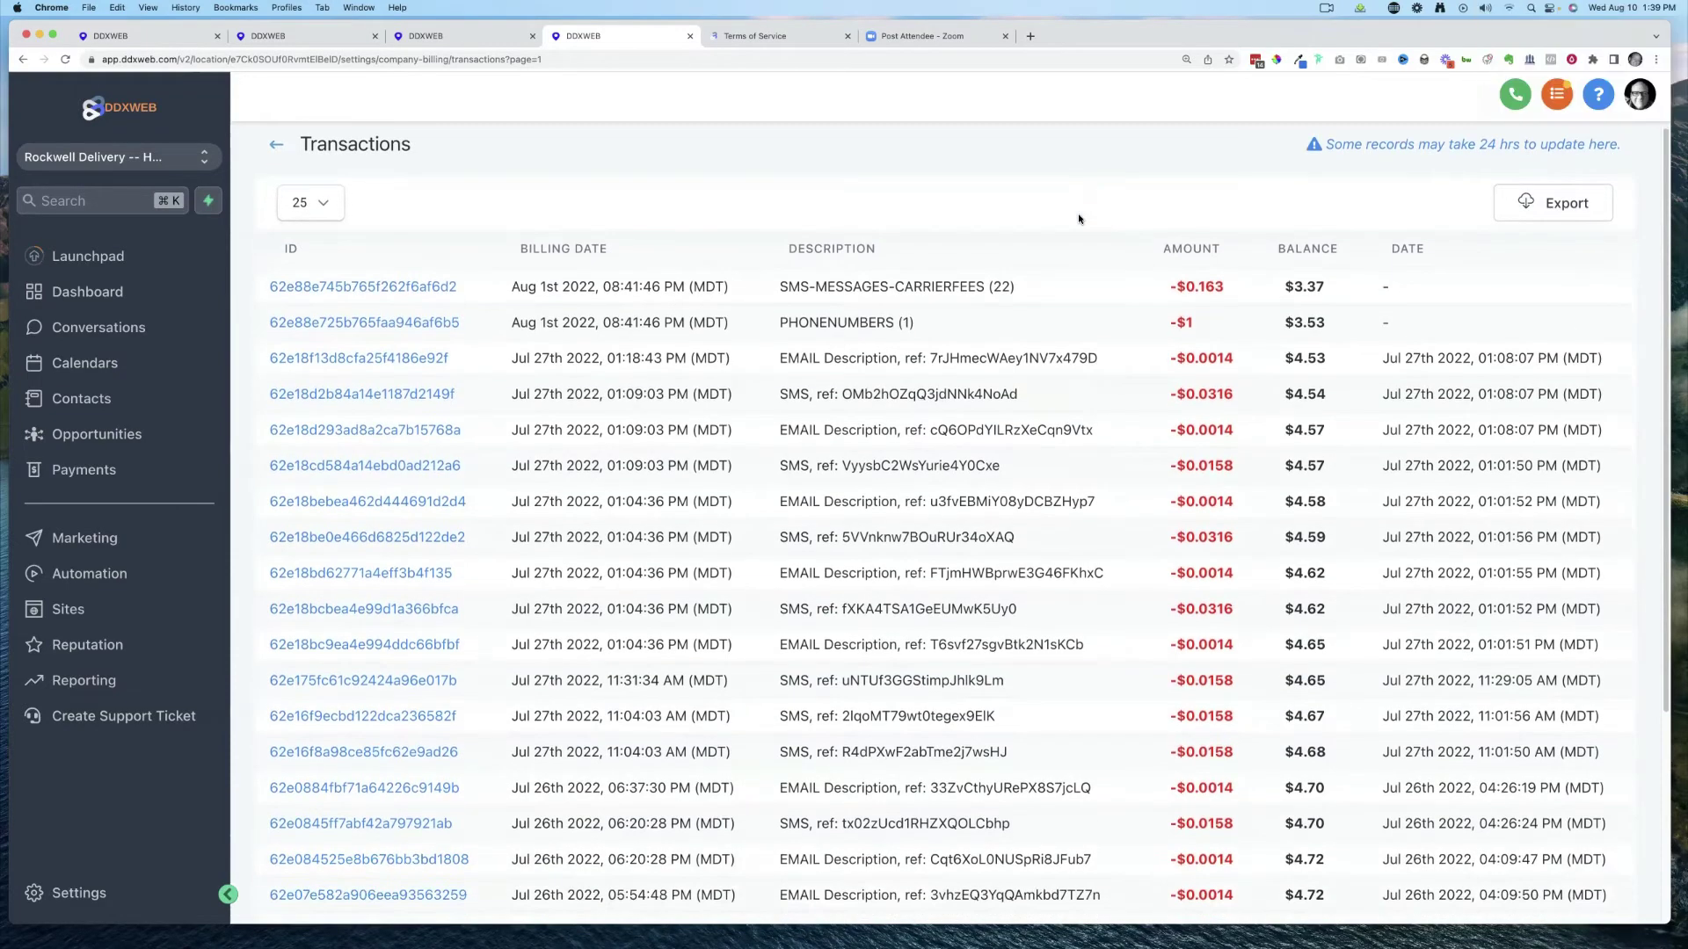
scroll(1078, 219, down, 1)
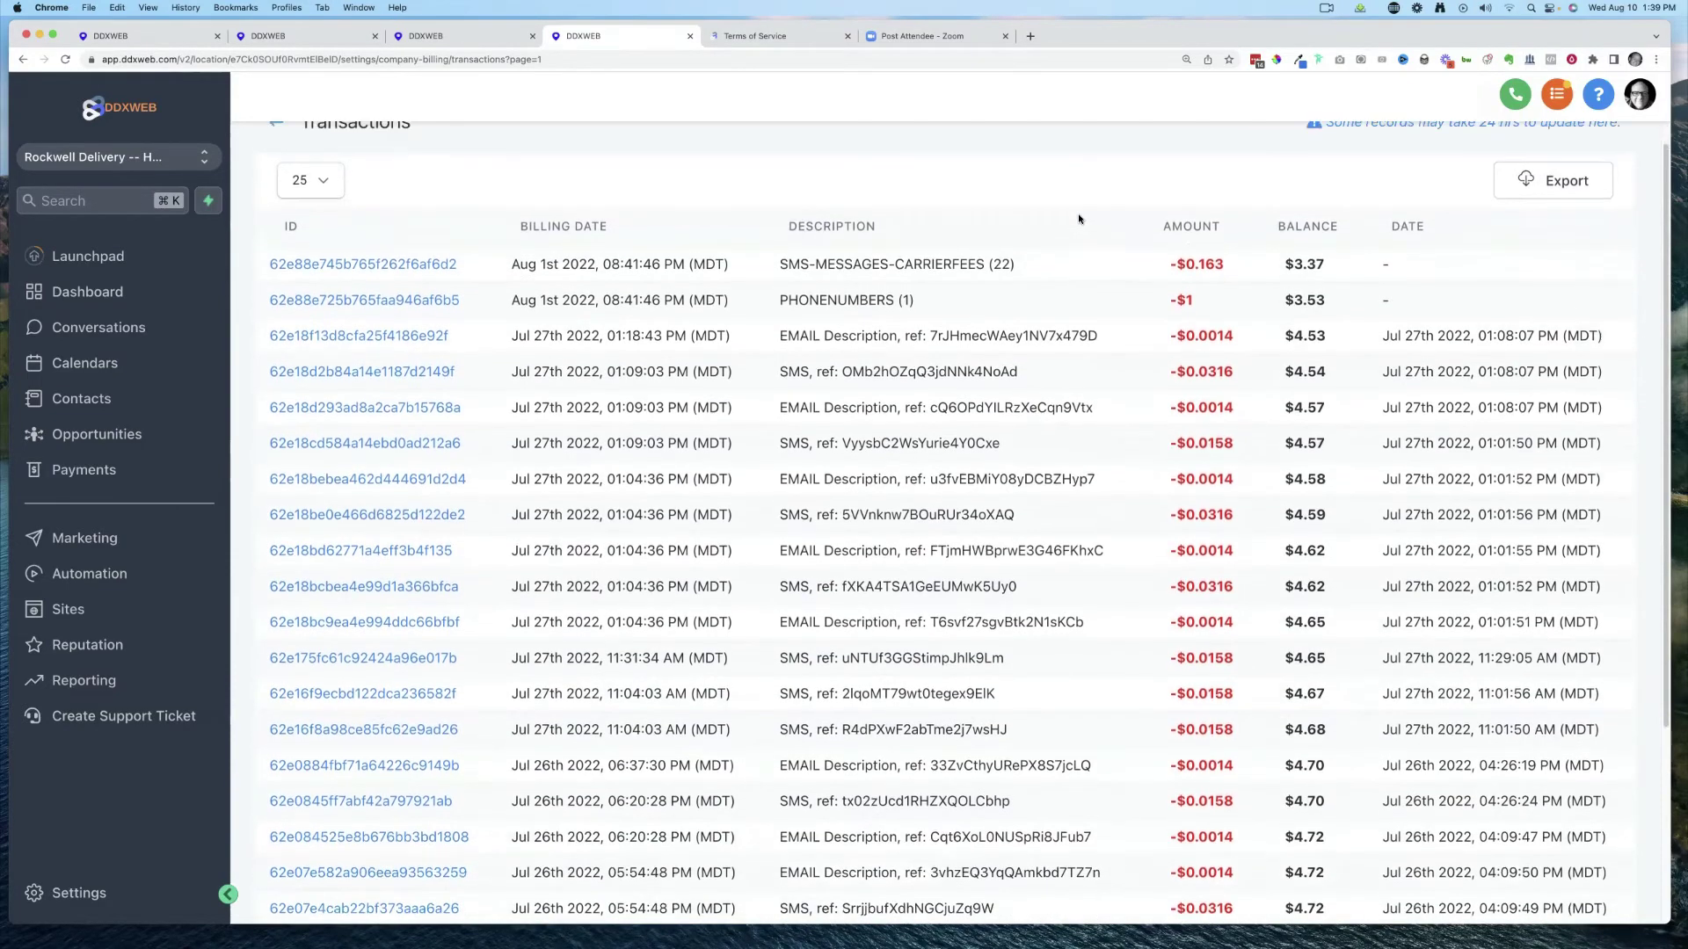
scroll(1079, 219, down, 5)
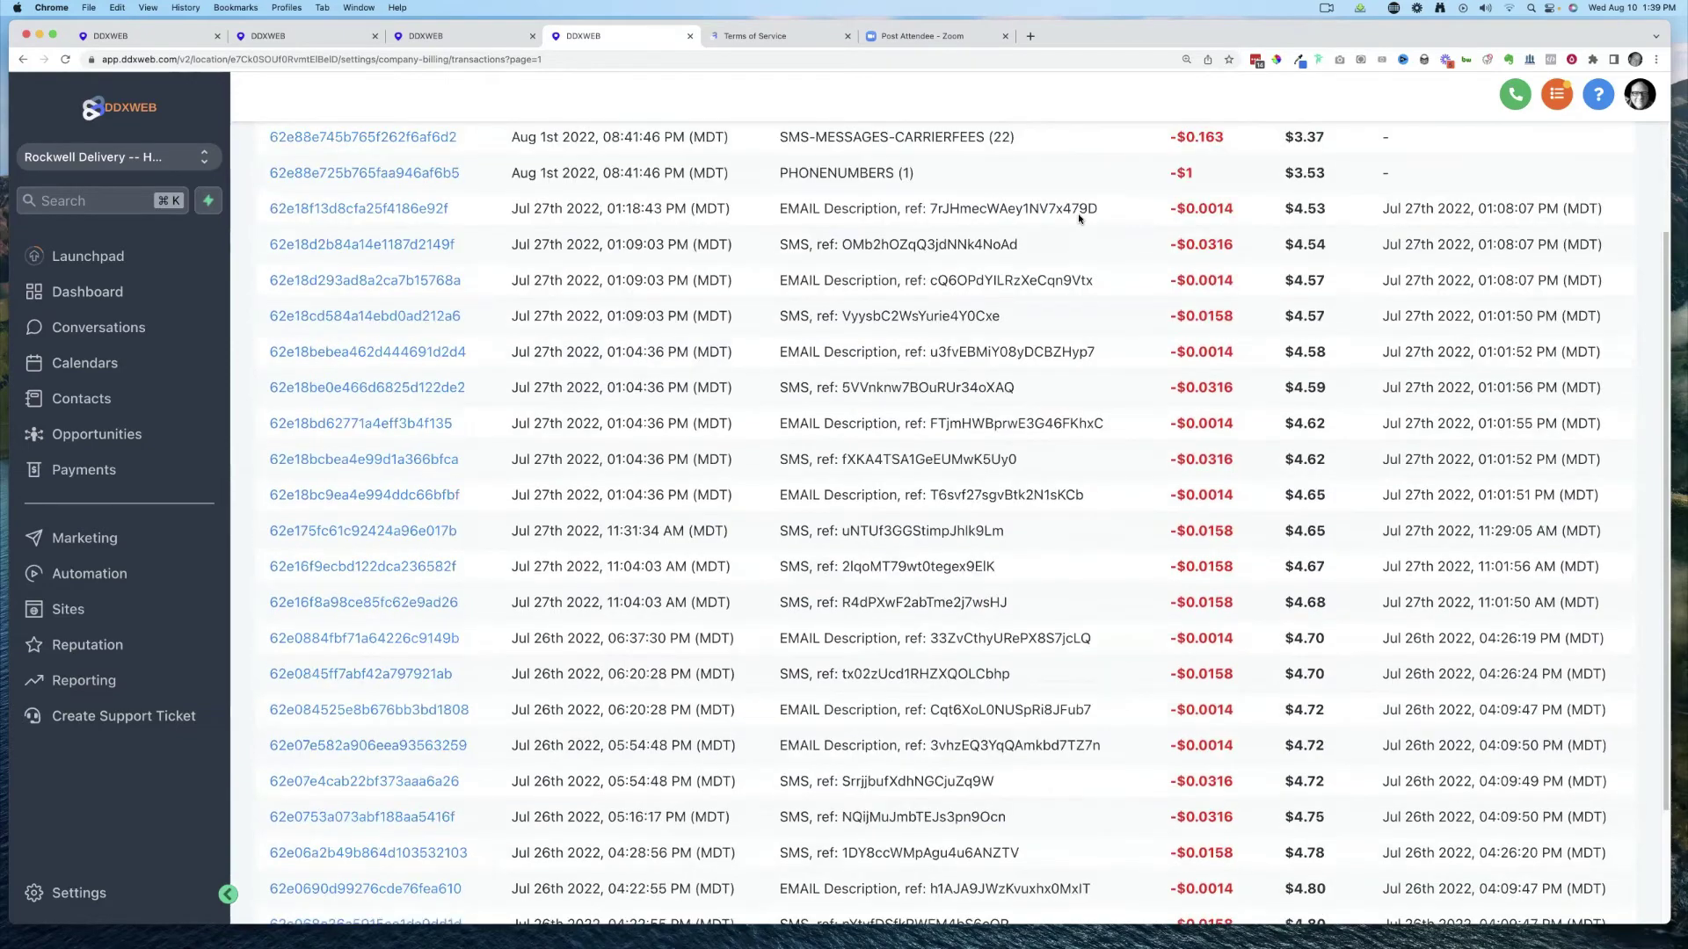
scroll(1079, 238, up, 6)
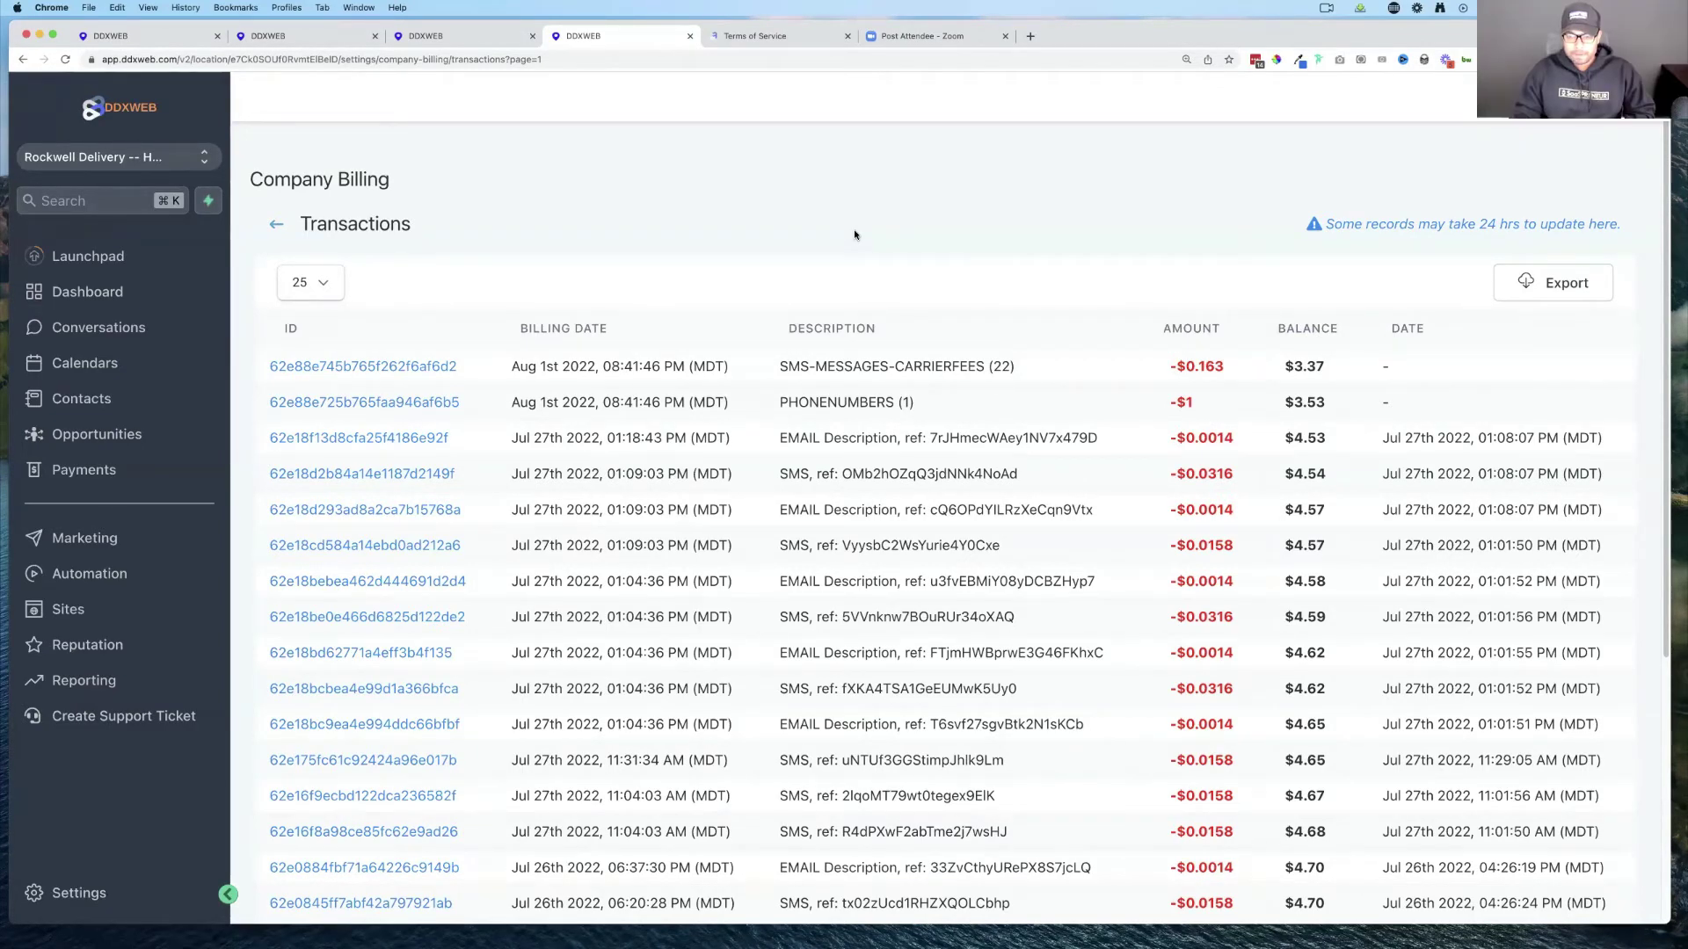
- Demonstrate the telephony Rebill Amount in the SaaS Configurator at 4x and 10x, and set it back to 2x
click(785, 36)
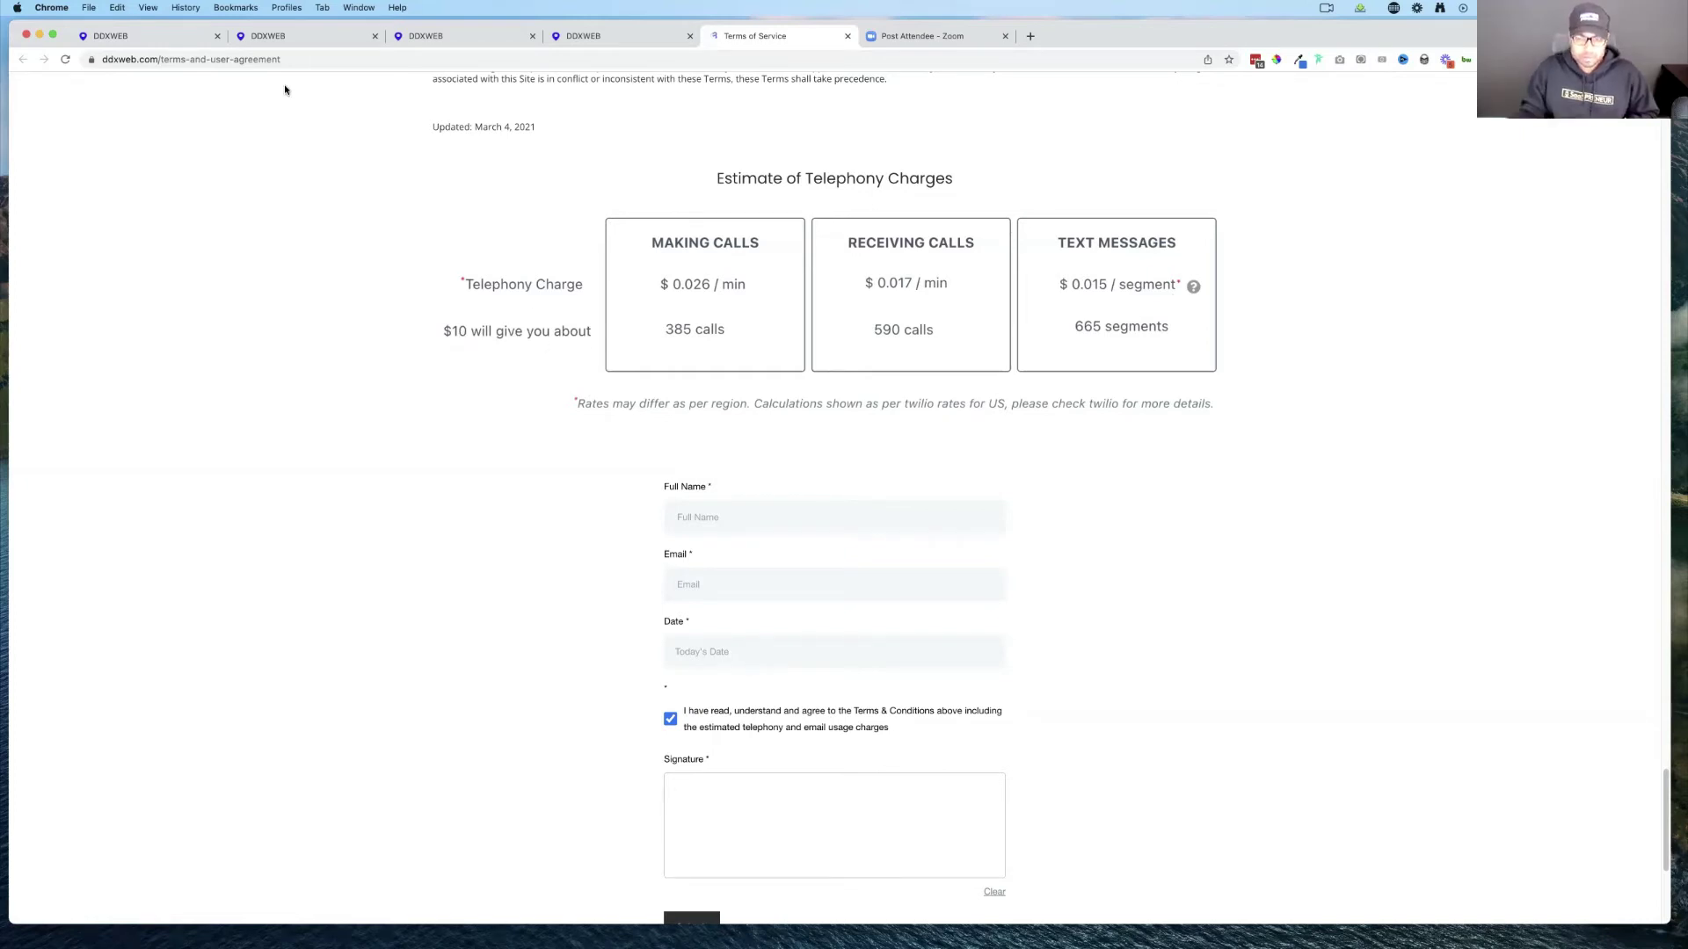
click(303, 35)
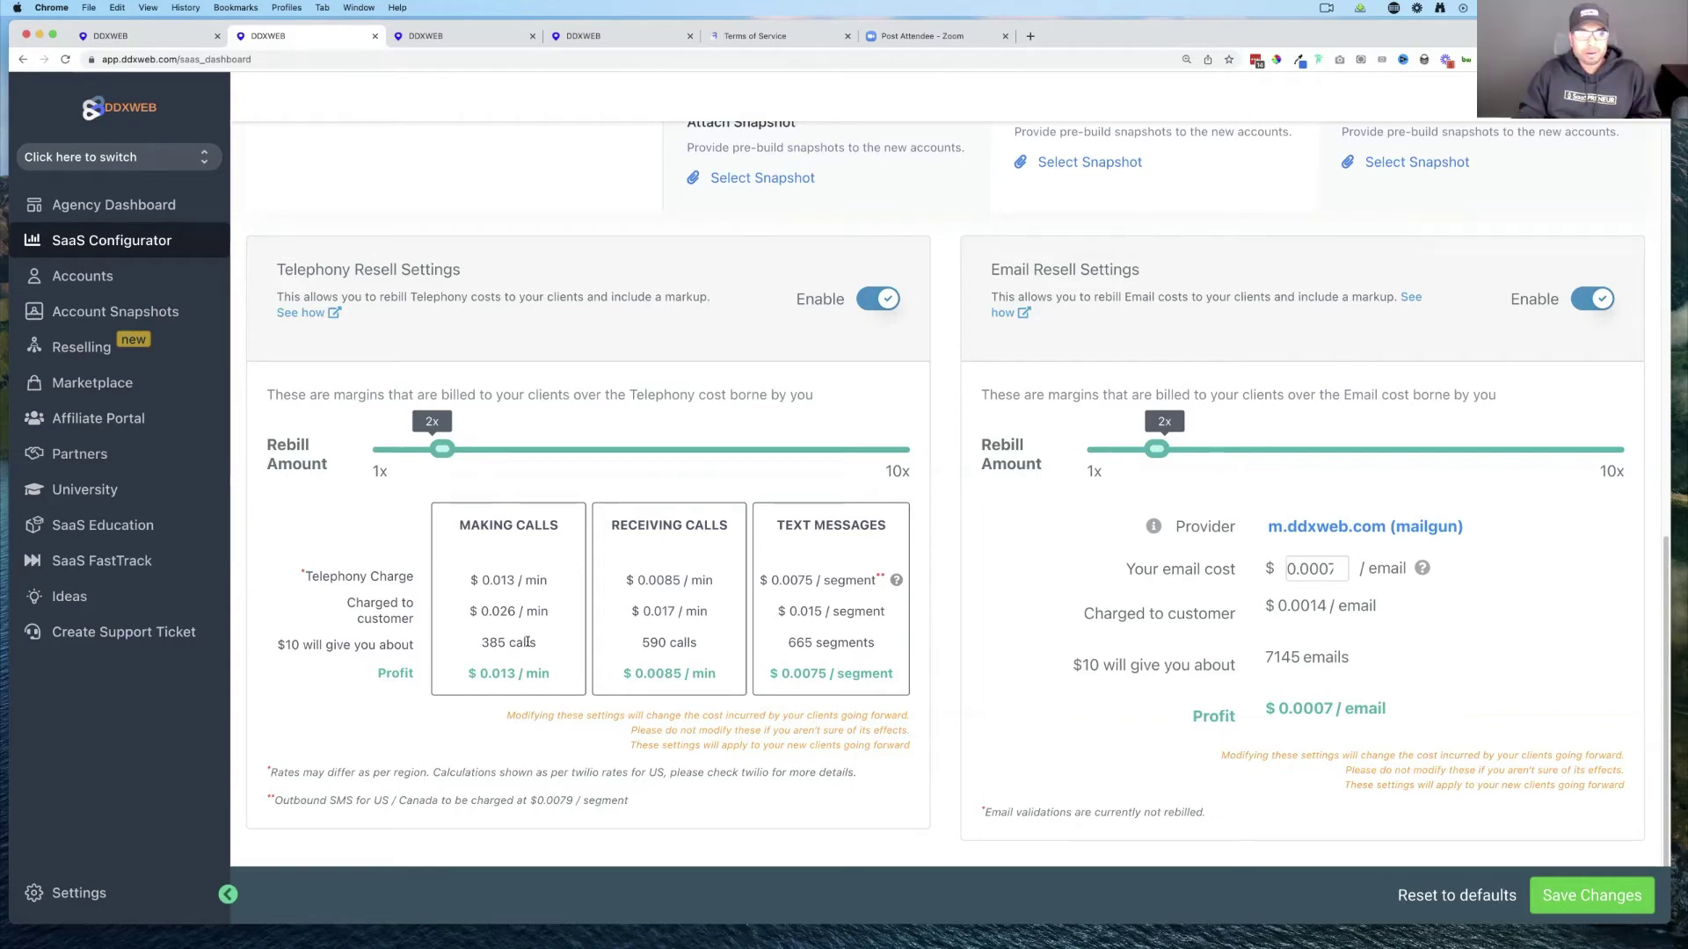
drag(442, 449, 555, 449)
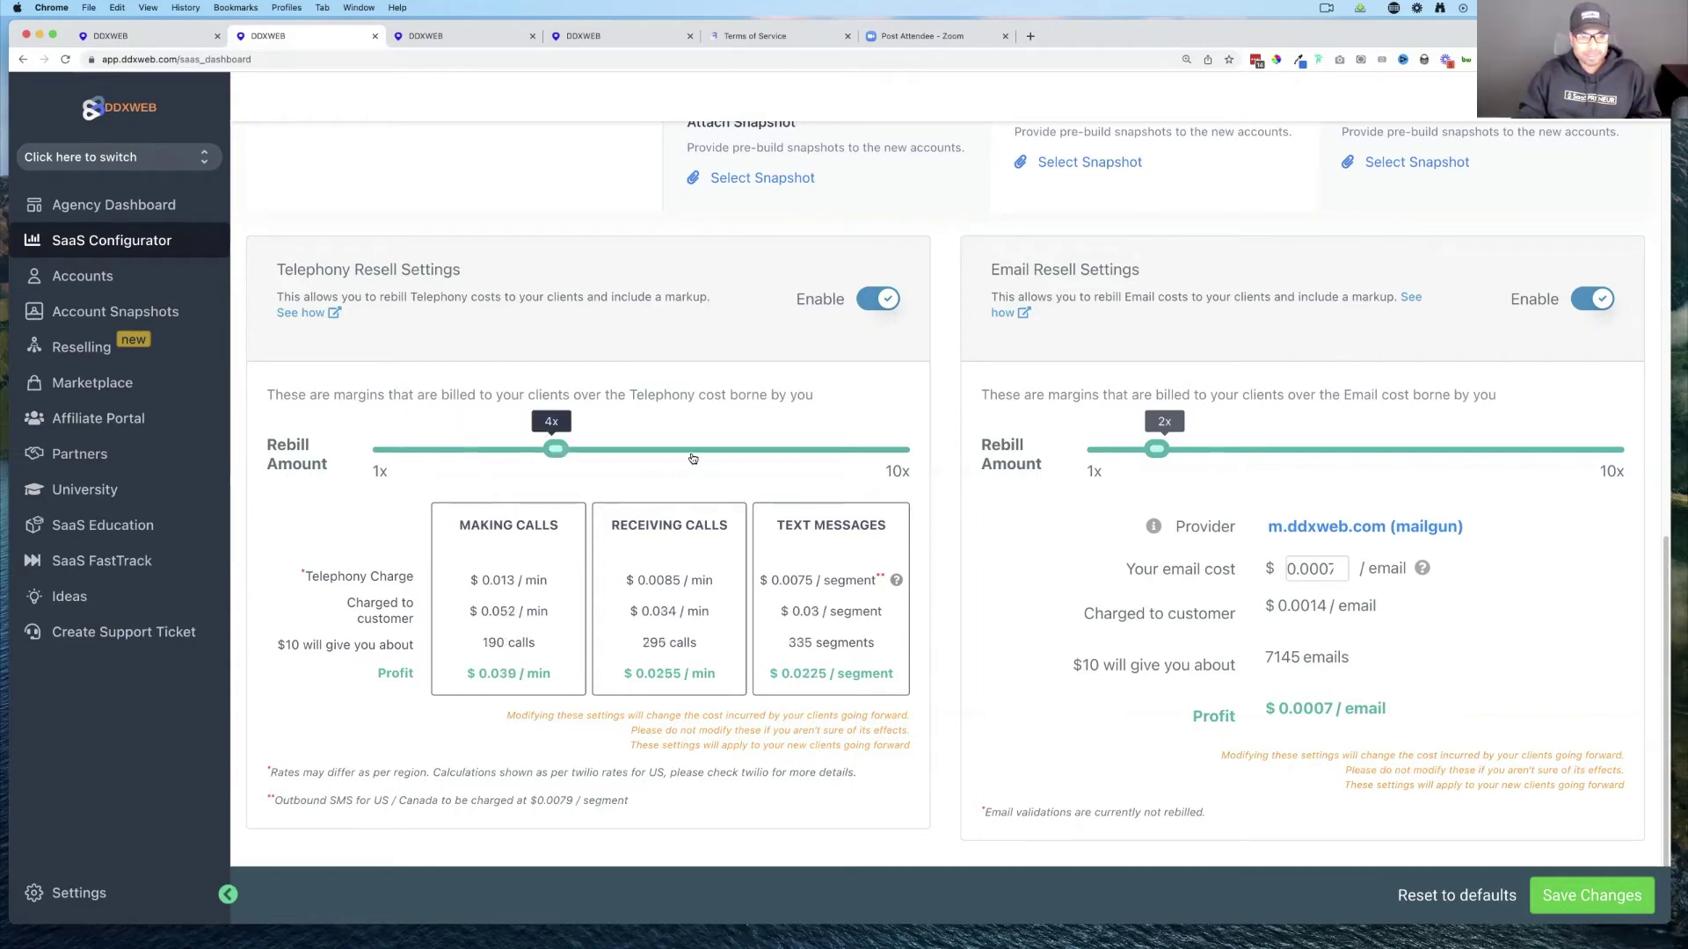
drag(826, 458, 907, 459)
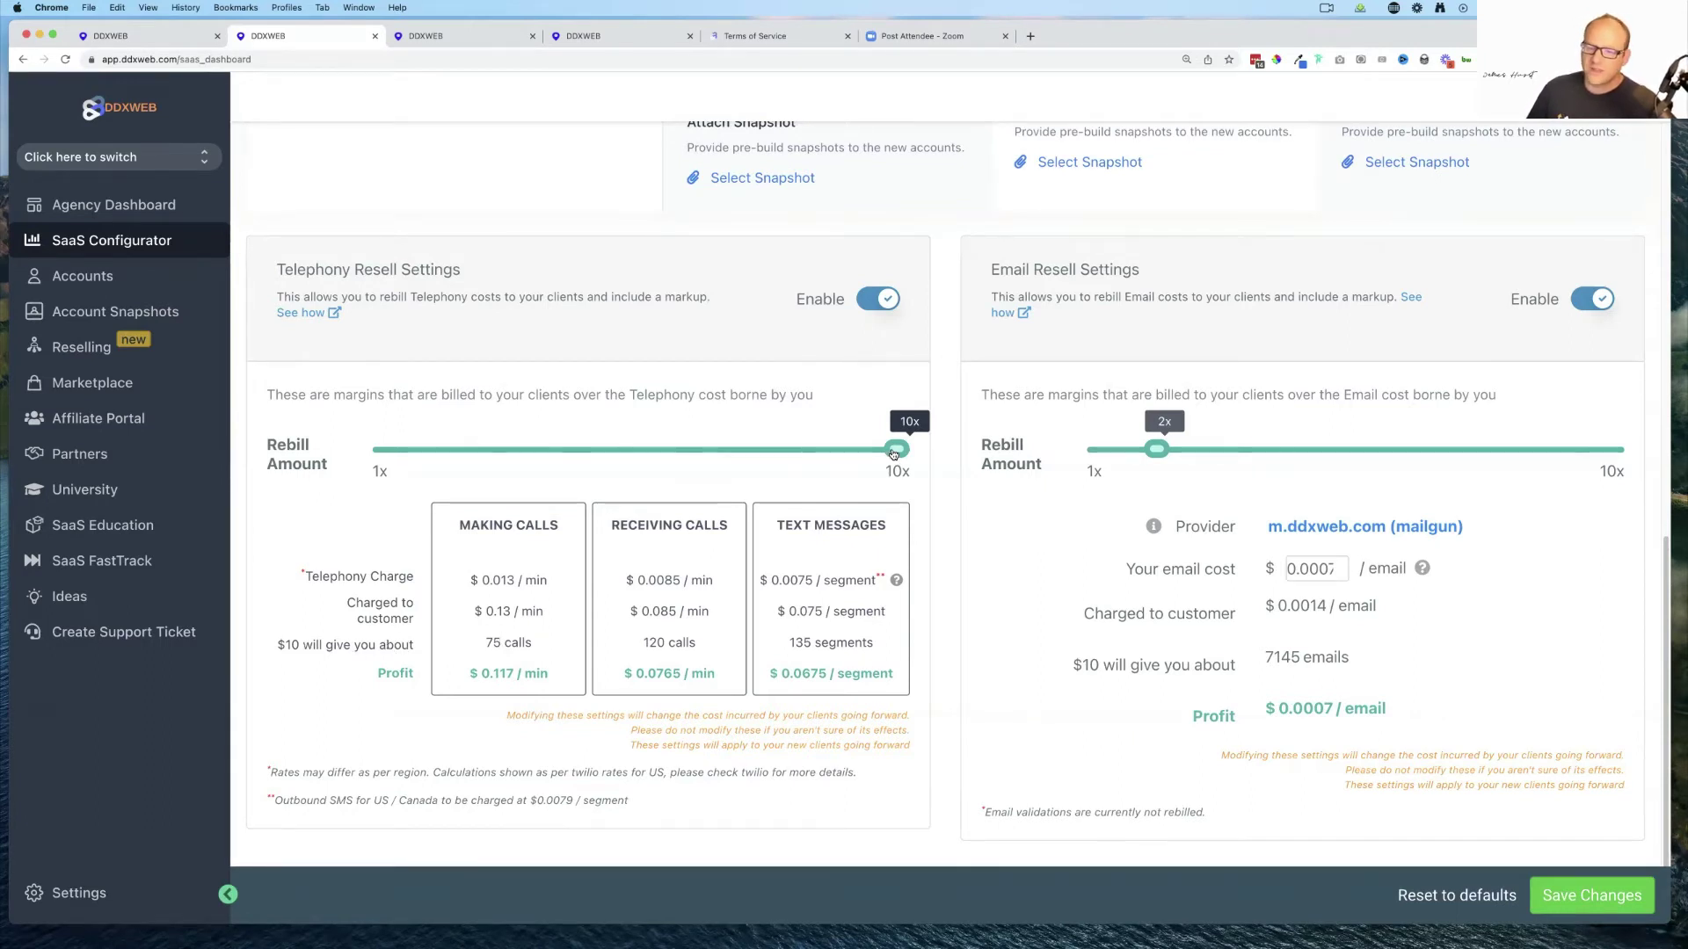
drag(893, 452, 442, 452)
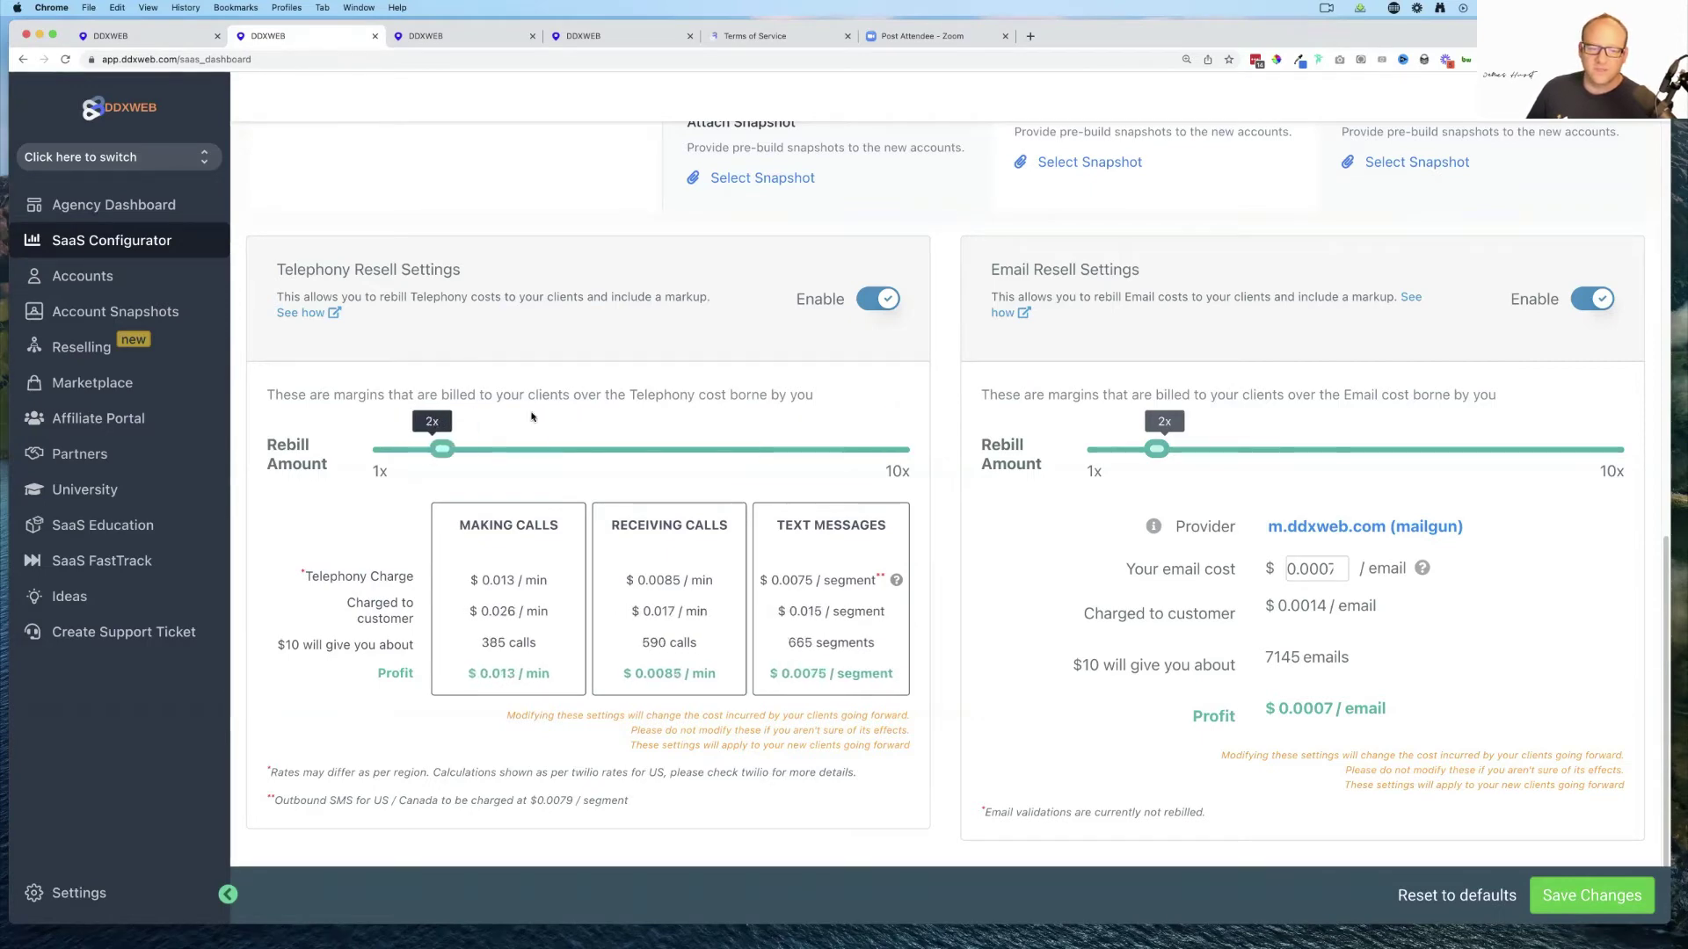
- Go back to the sub-account's Transactions list and examine how each charge affects the running balance
click(606, 44)
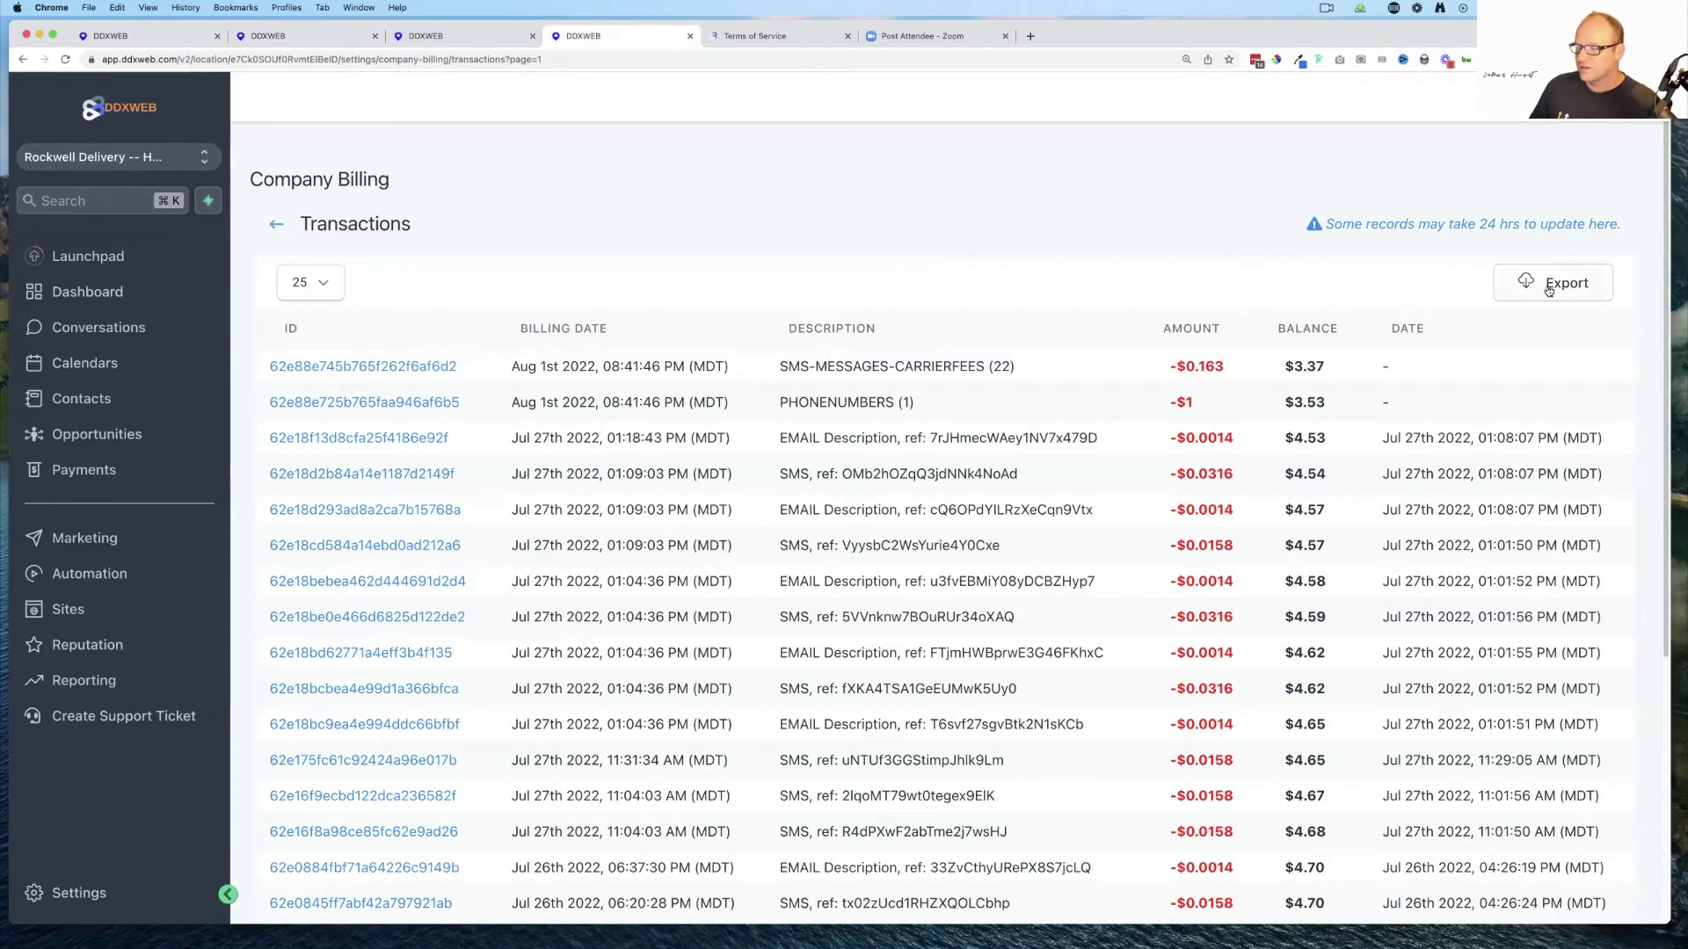
scroll(1027, 308, down, 3)
scroll(1027, 308, up, 3)
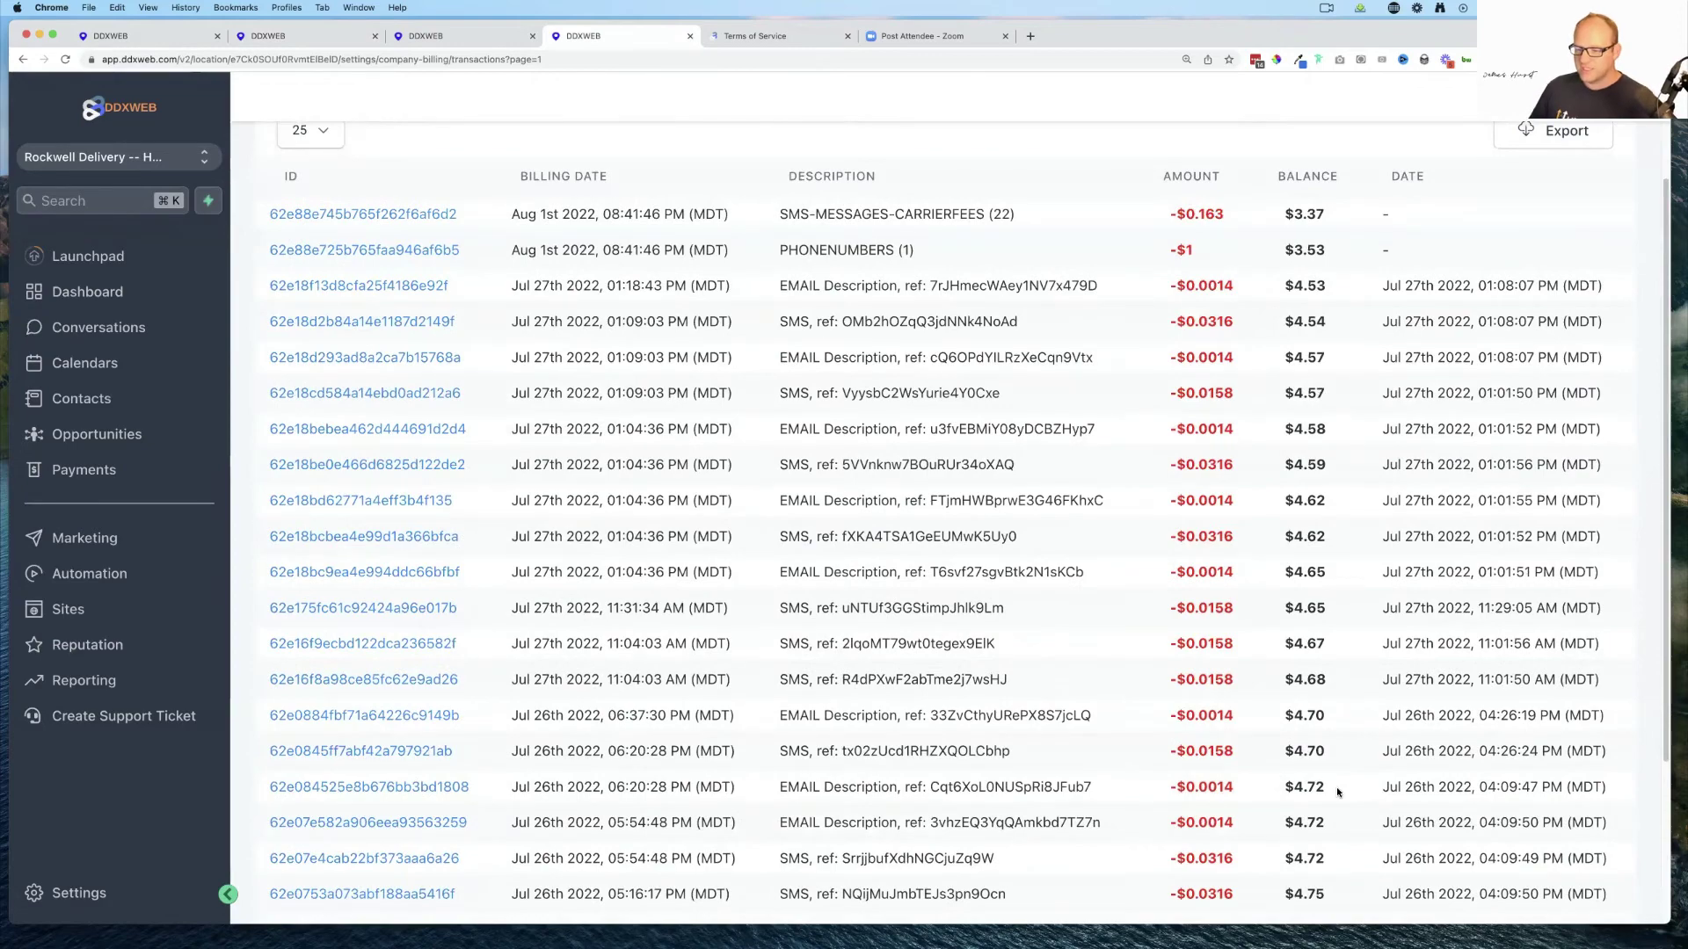
scroll(1336, 787, down, 5)
scroll(1336, 788, up, 2)
scroll(1336, 784, up, 3)
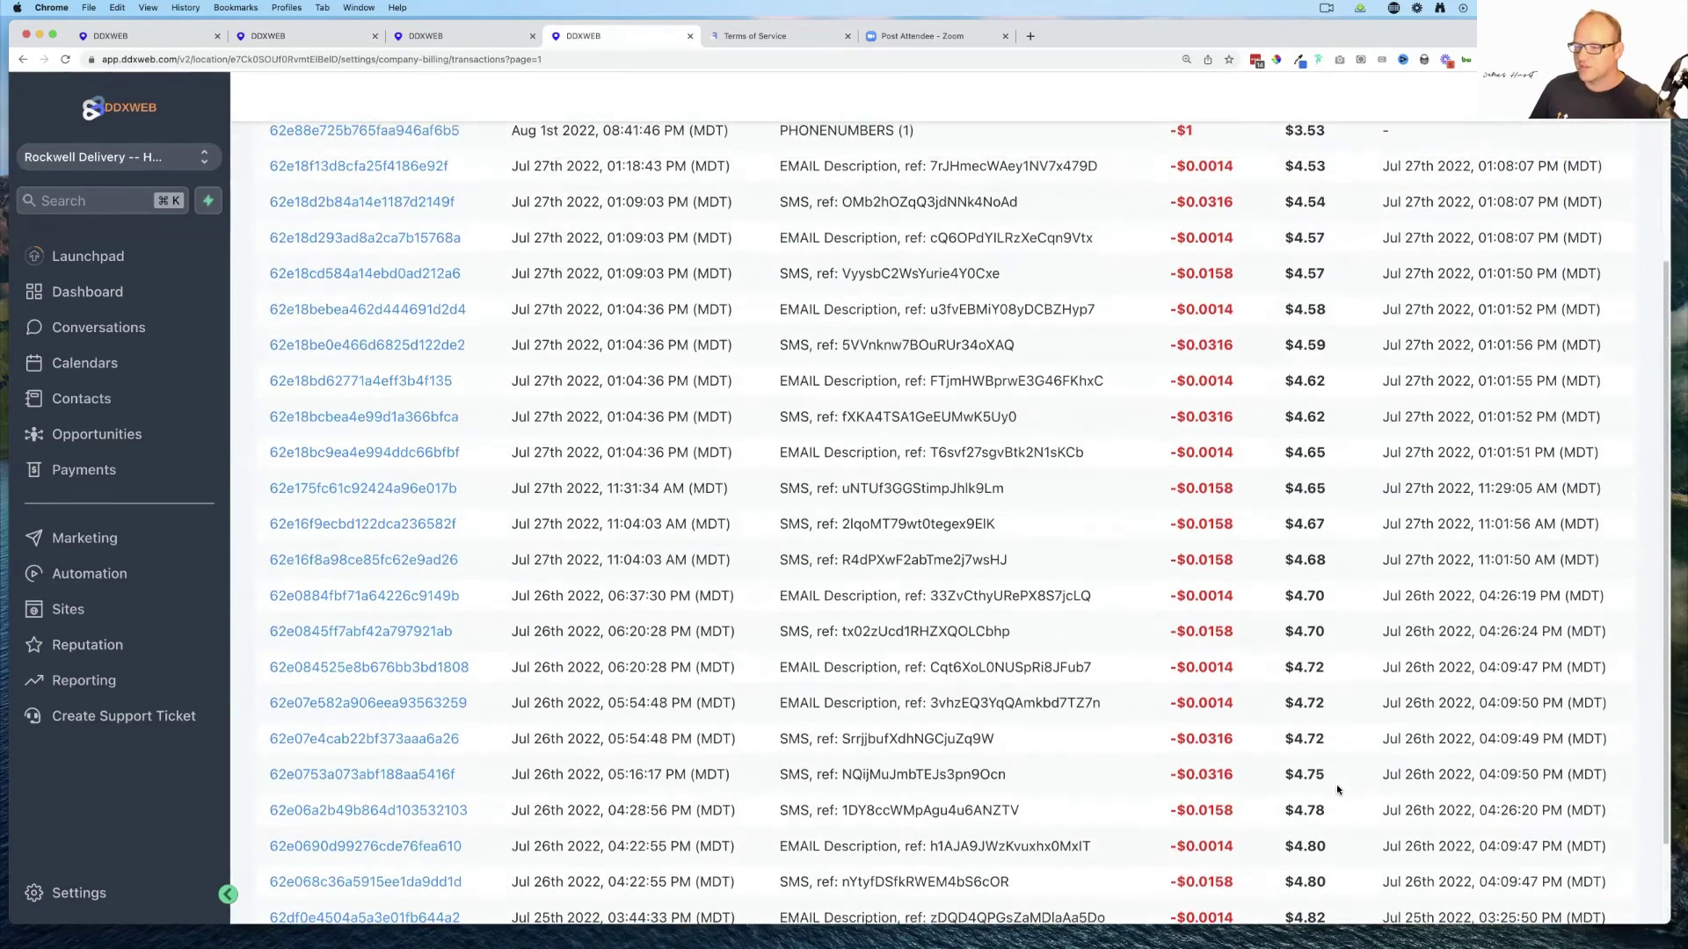
scroll(1336, 784, up, 2)
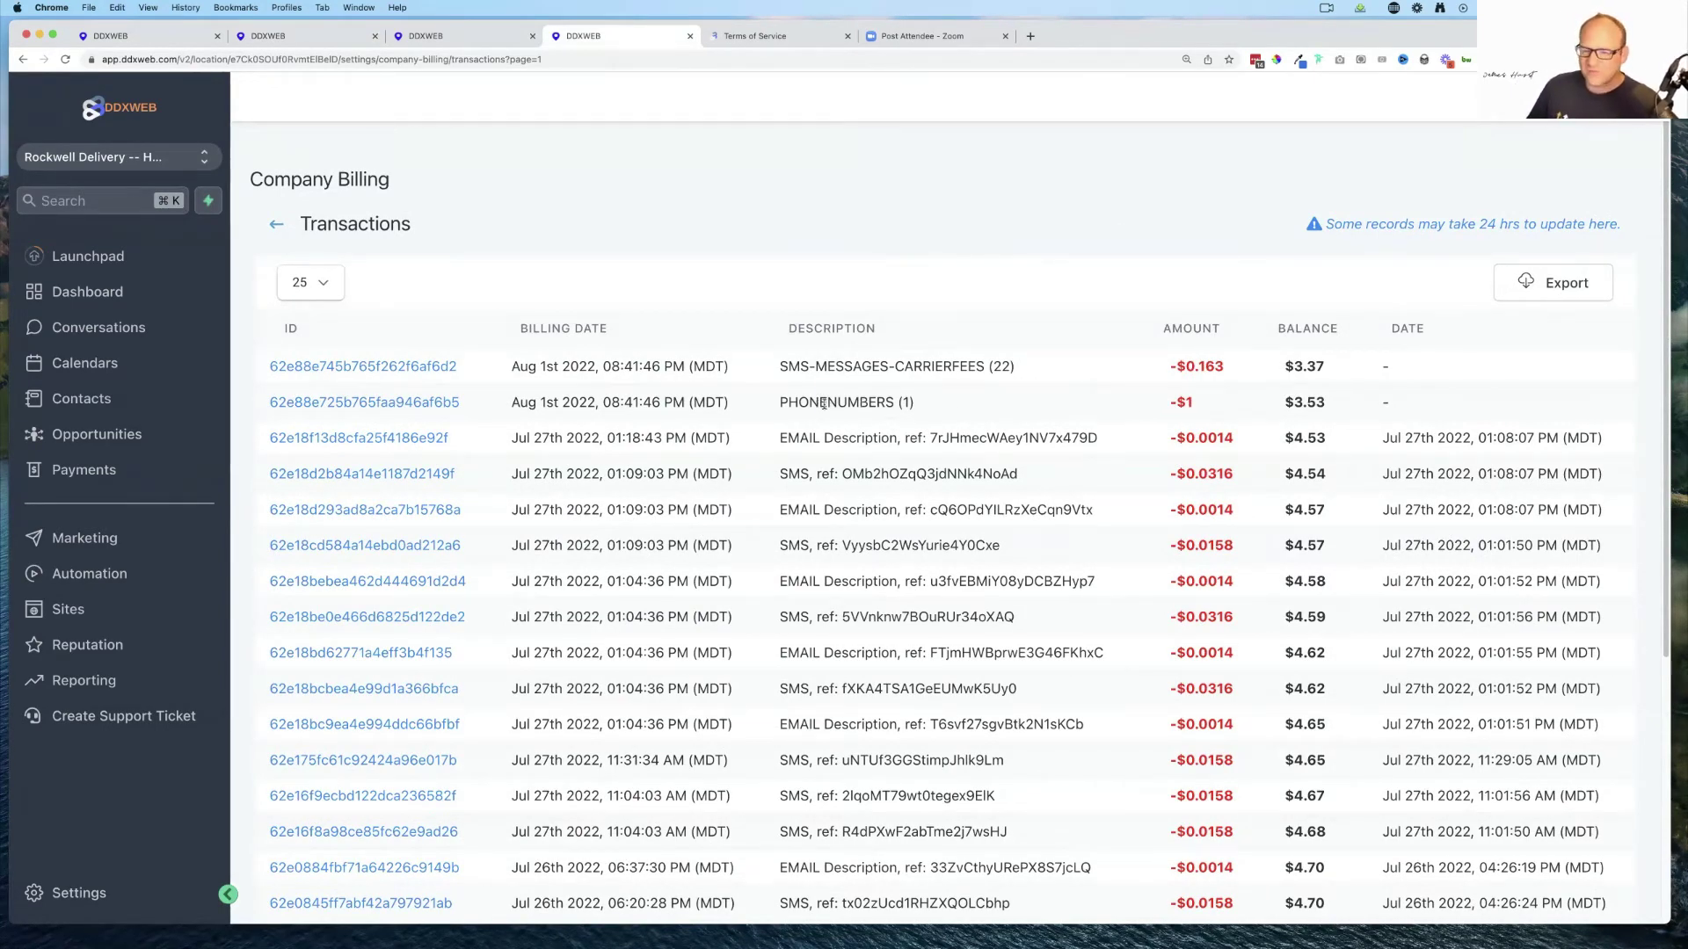
- Highlight the PHONENUMBERS entry and its charged amount in the Transactions list
drag(820, 403, 1200, 410)
click(1200, 410)
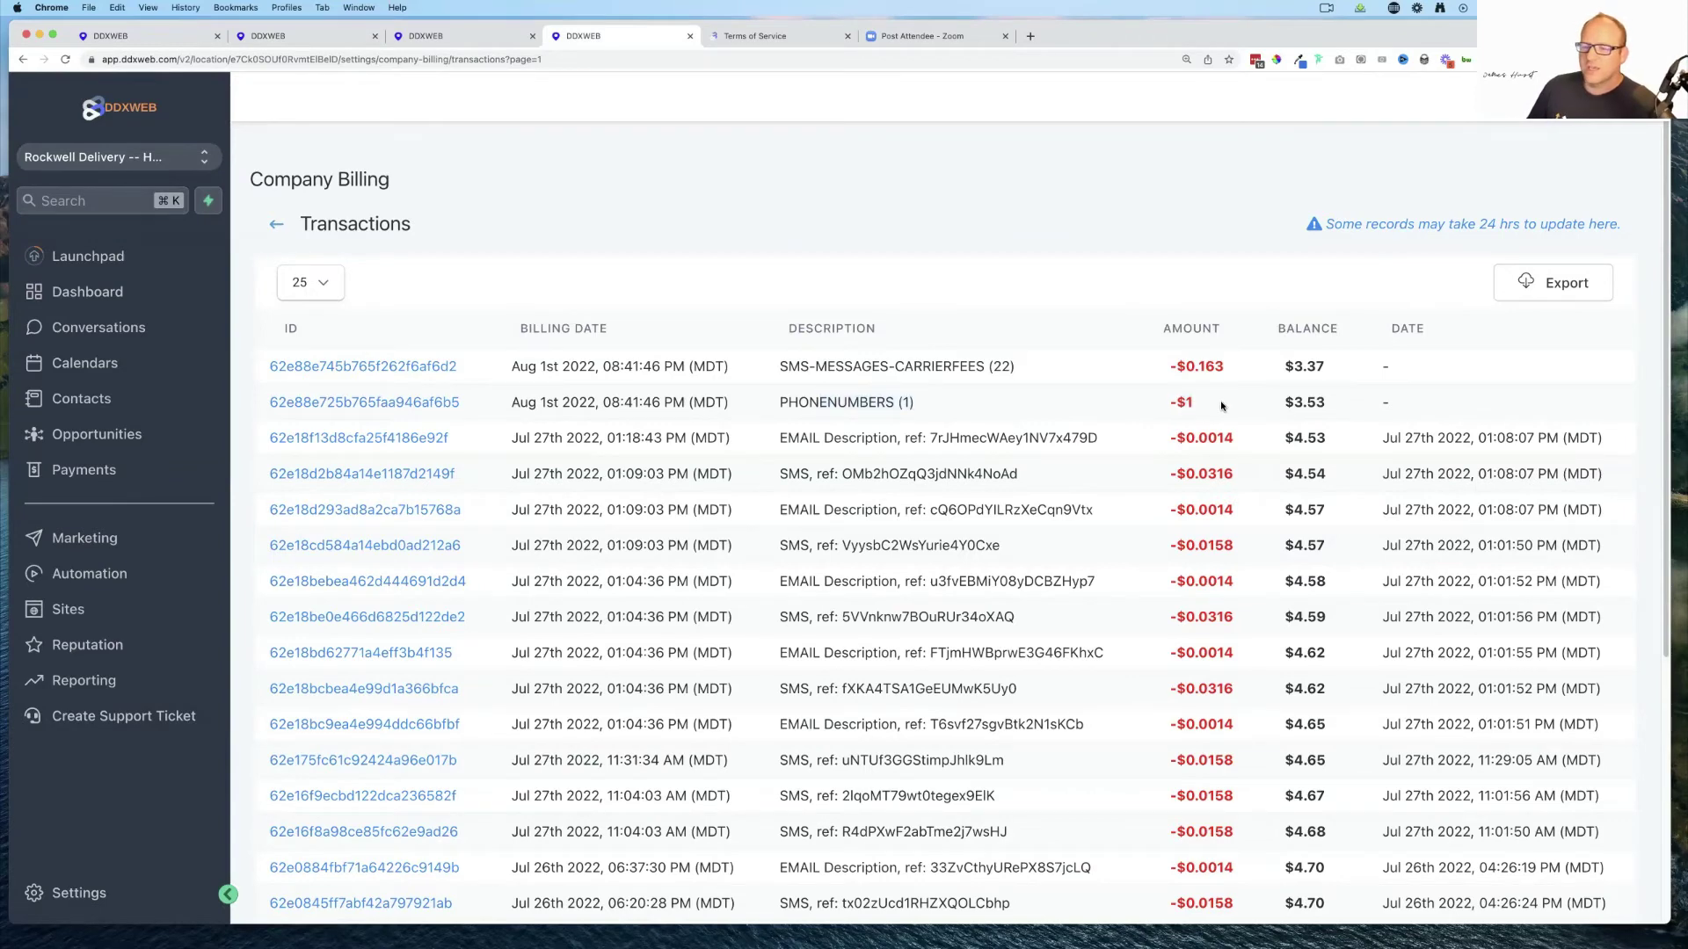
drag(1202, 405, 1166, 405)
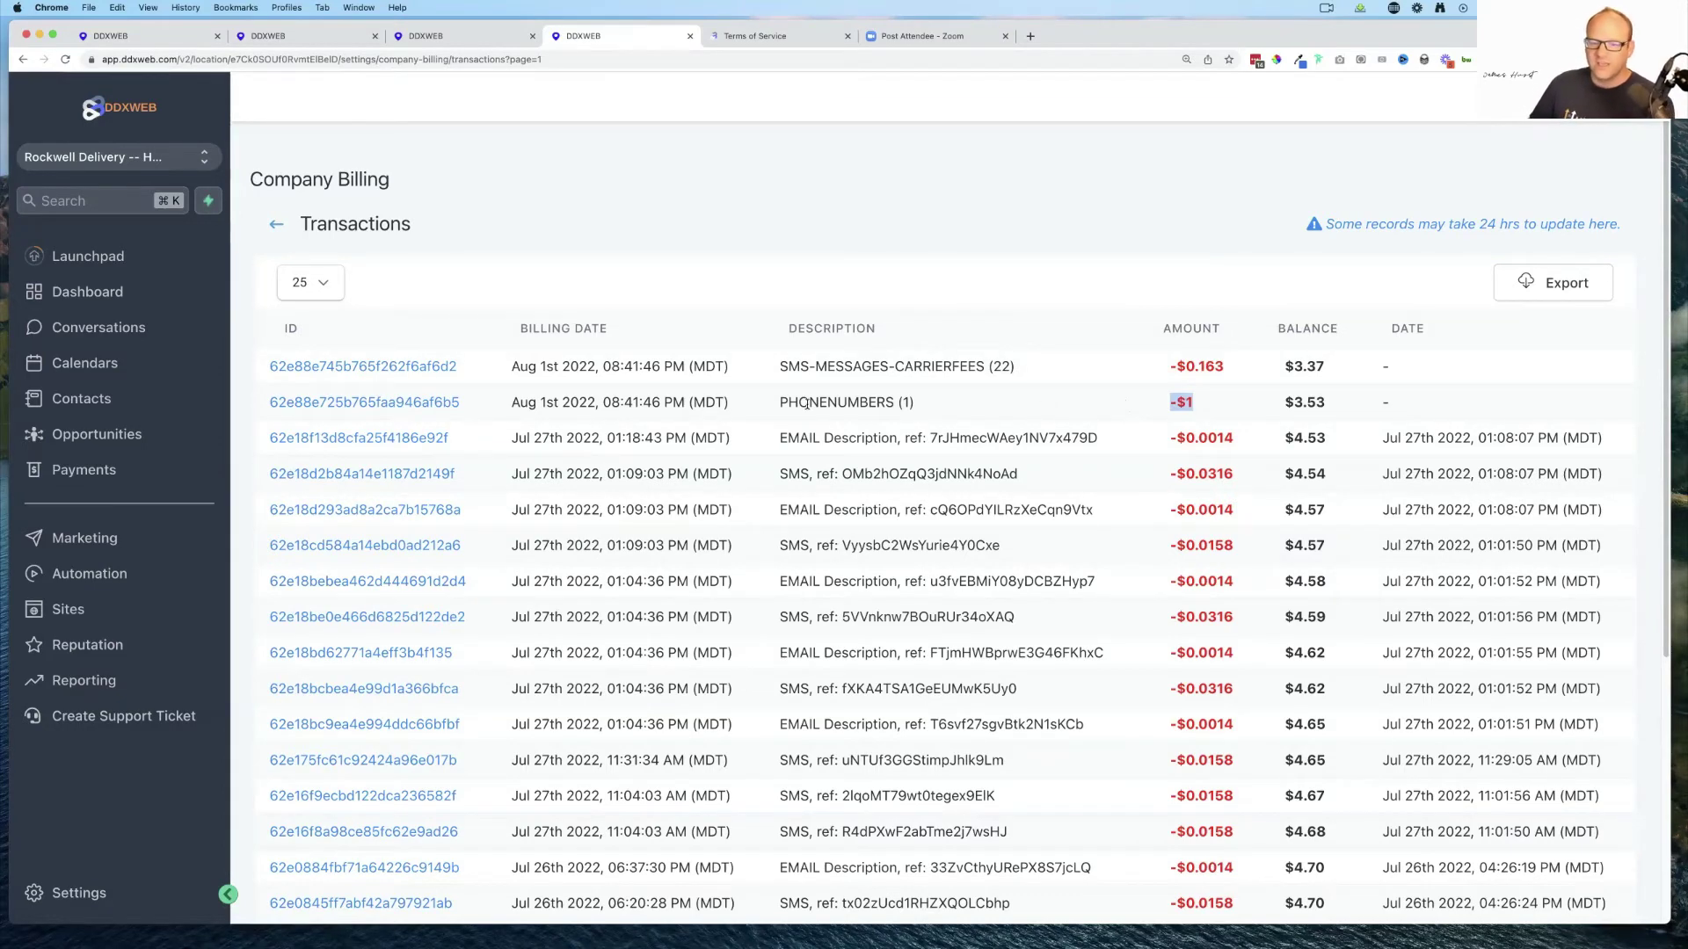
drag(793, 403, 1161, 405)
click(1195, 405)
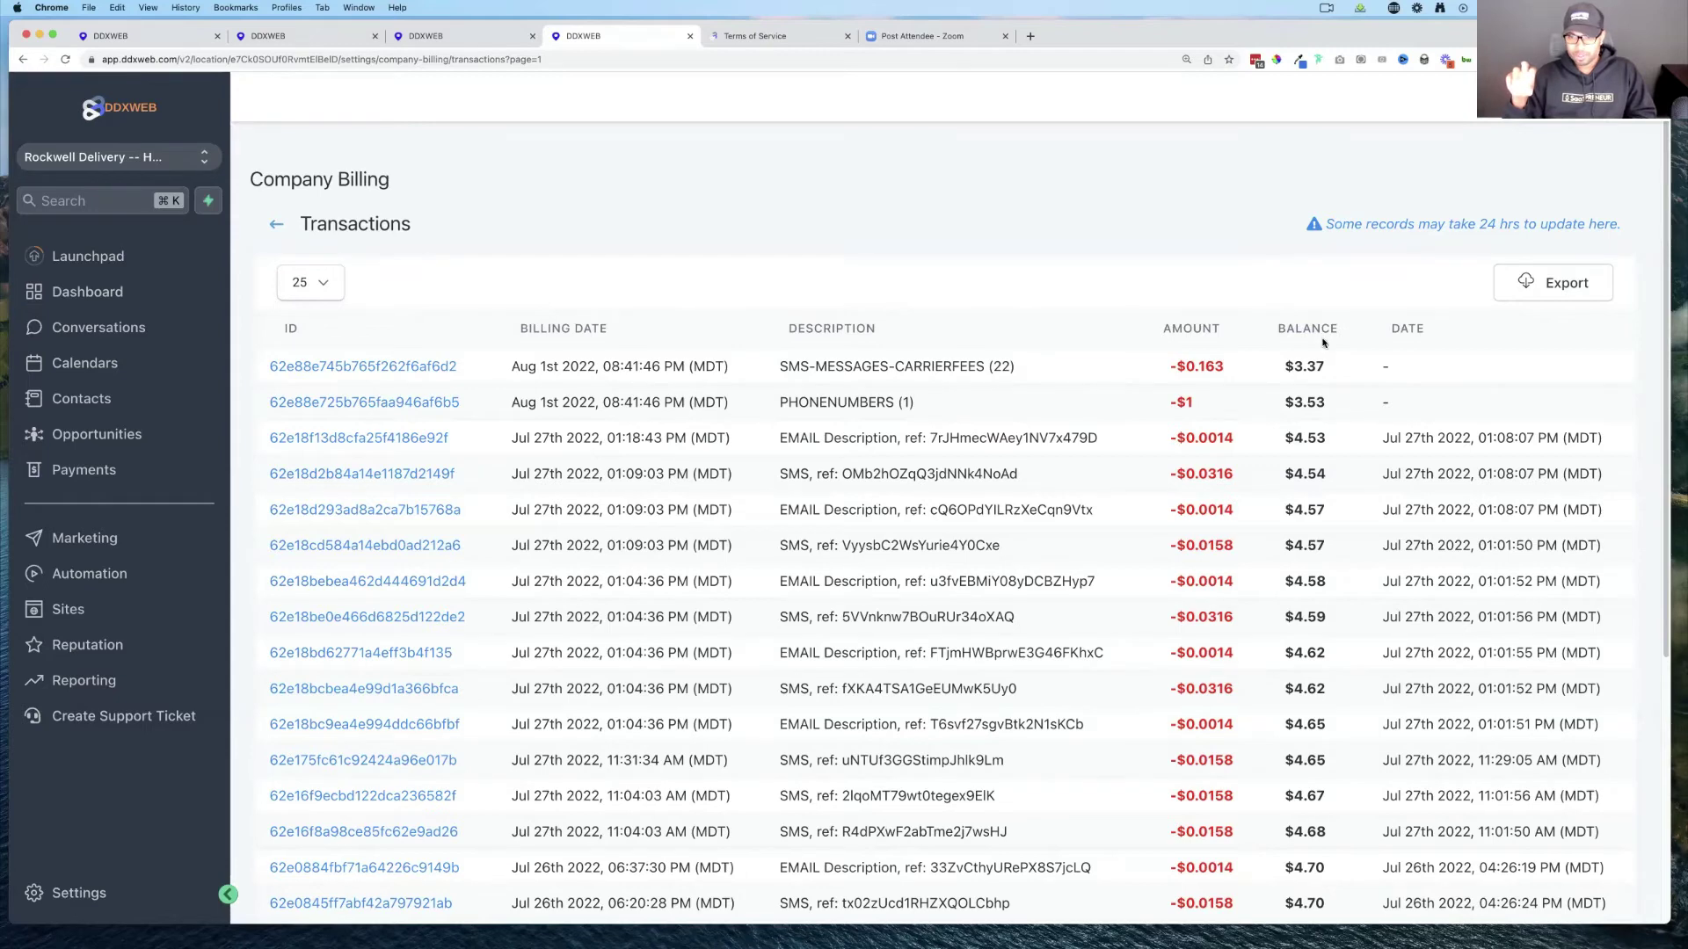
- Return to the SaaS Configurator and review the pricing, features and complimentary credits of the Basic, Pro and Platinum plans
click(434, 33)
click(316, 39)
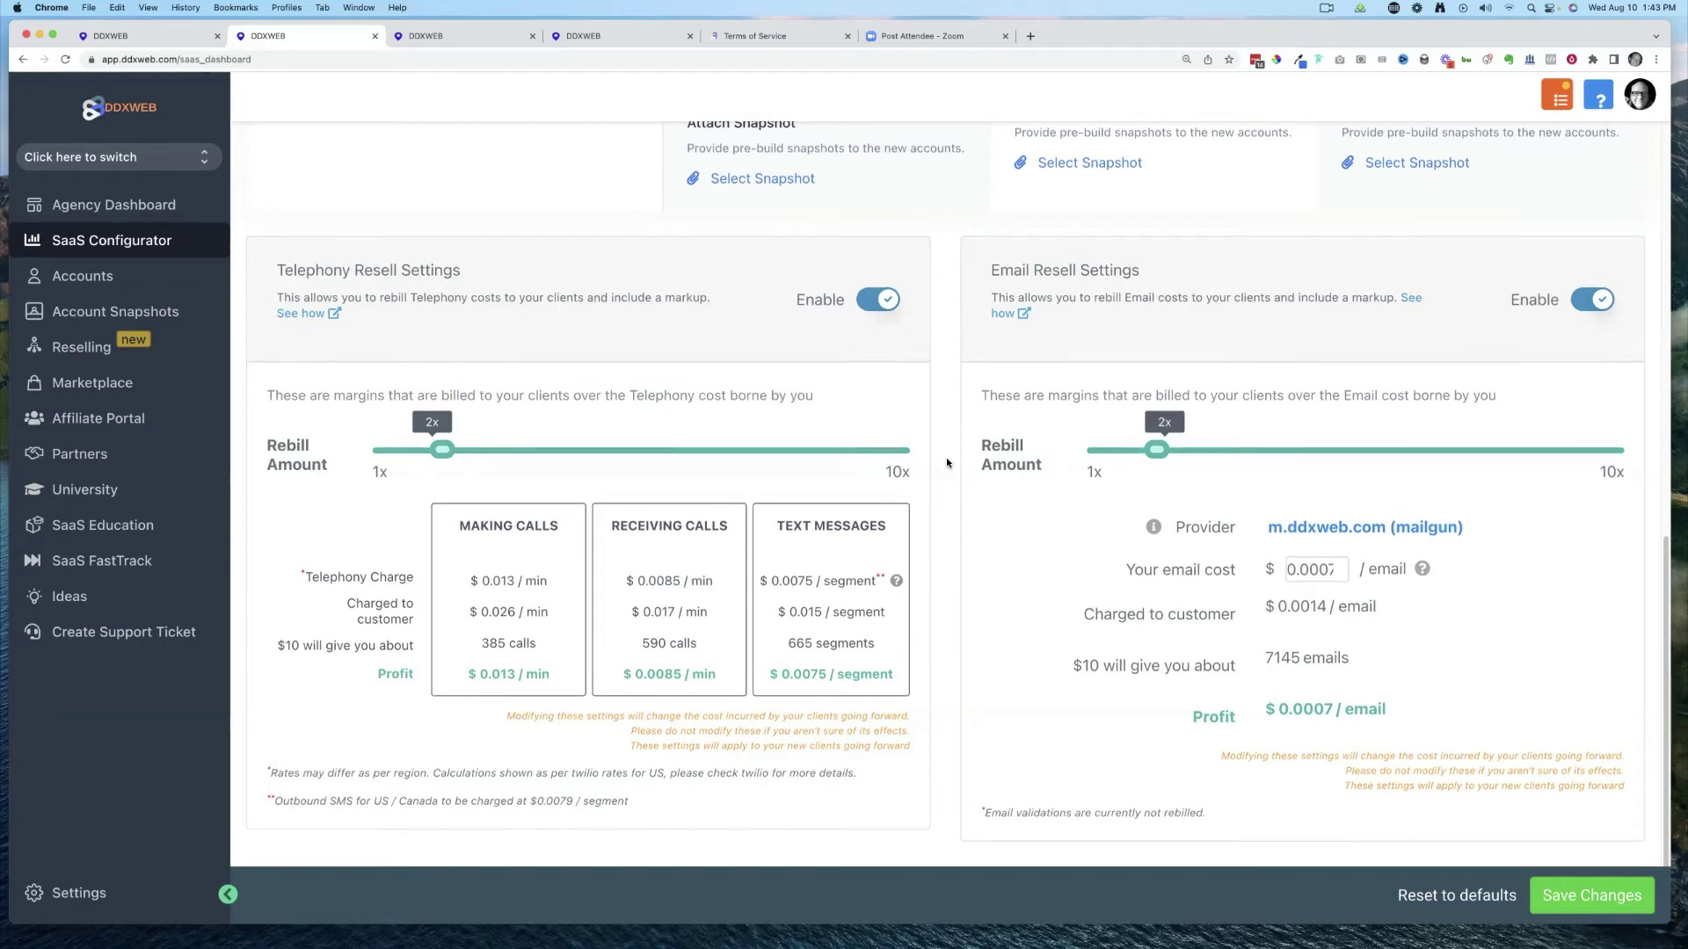
scroll(947, 463, up, 5)
scroll(946, 463, up, 5)
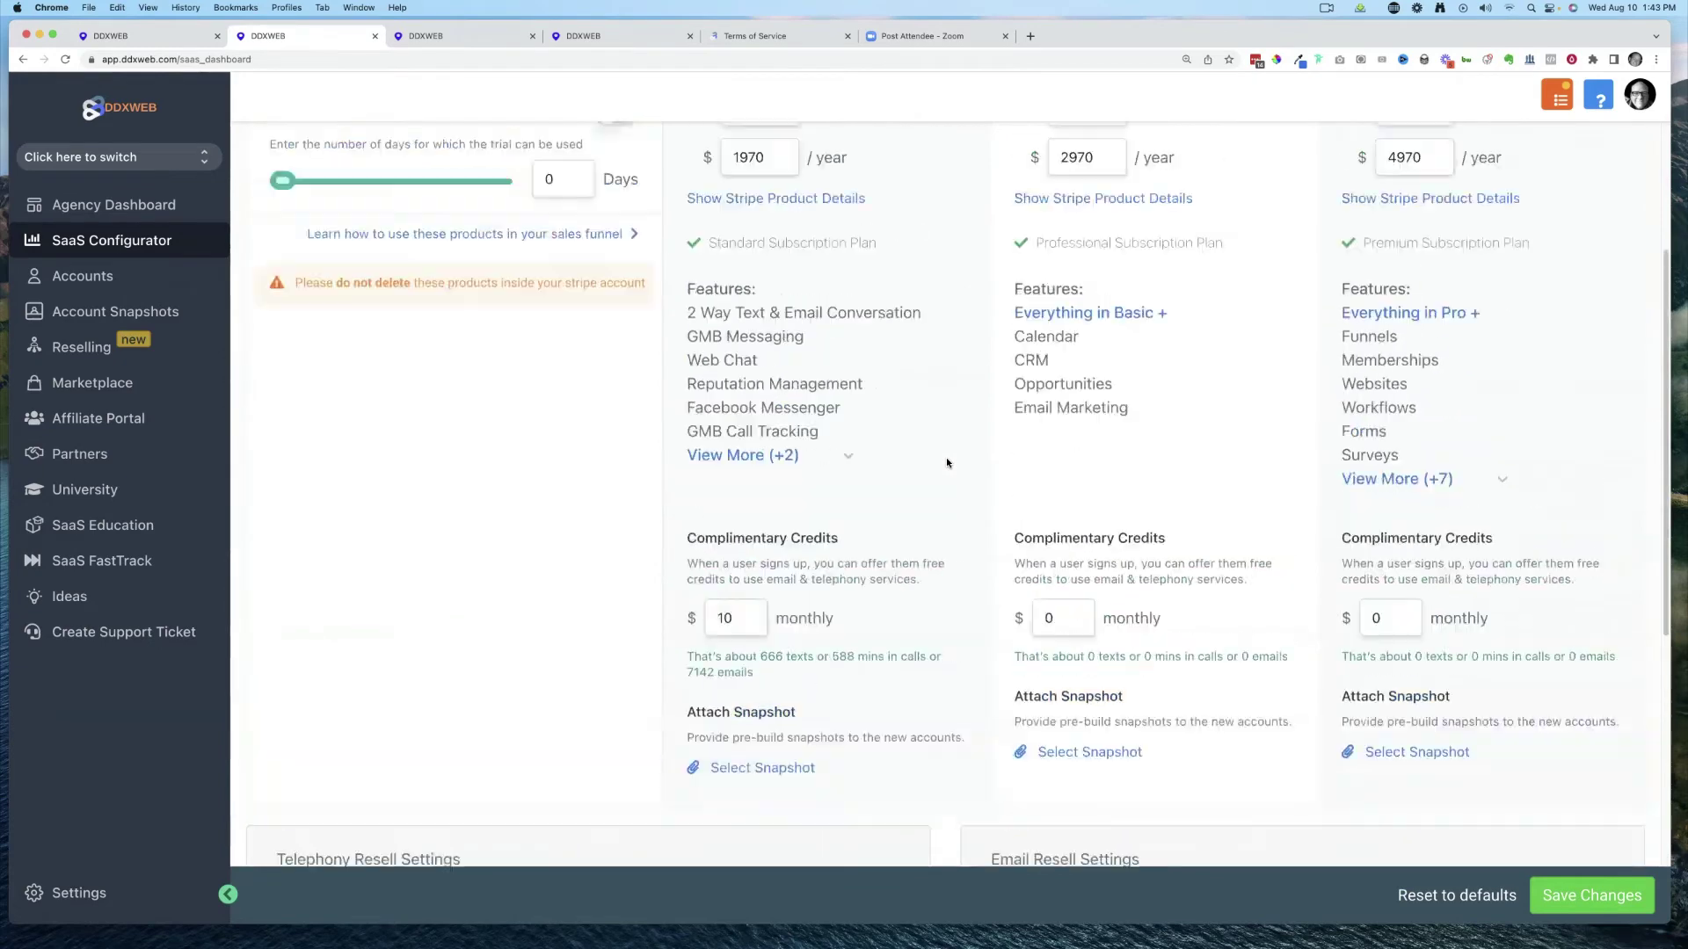
scroll(946, 470, down, 3)
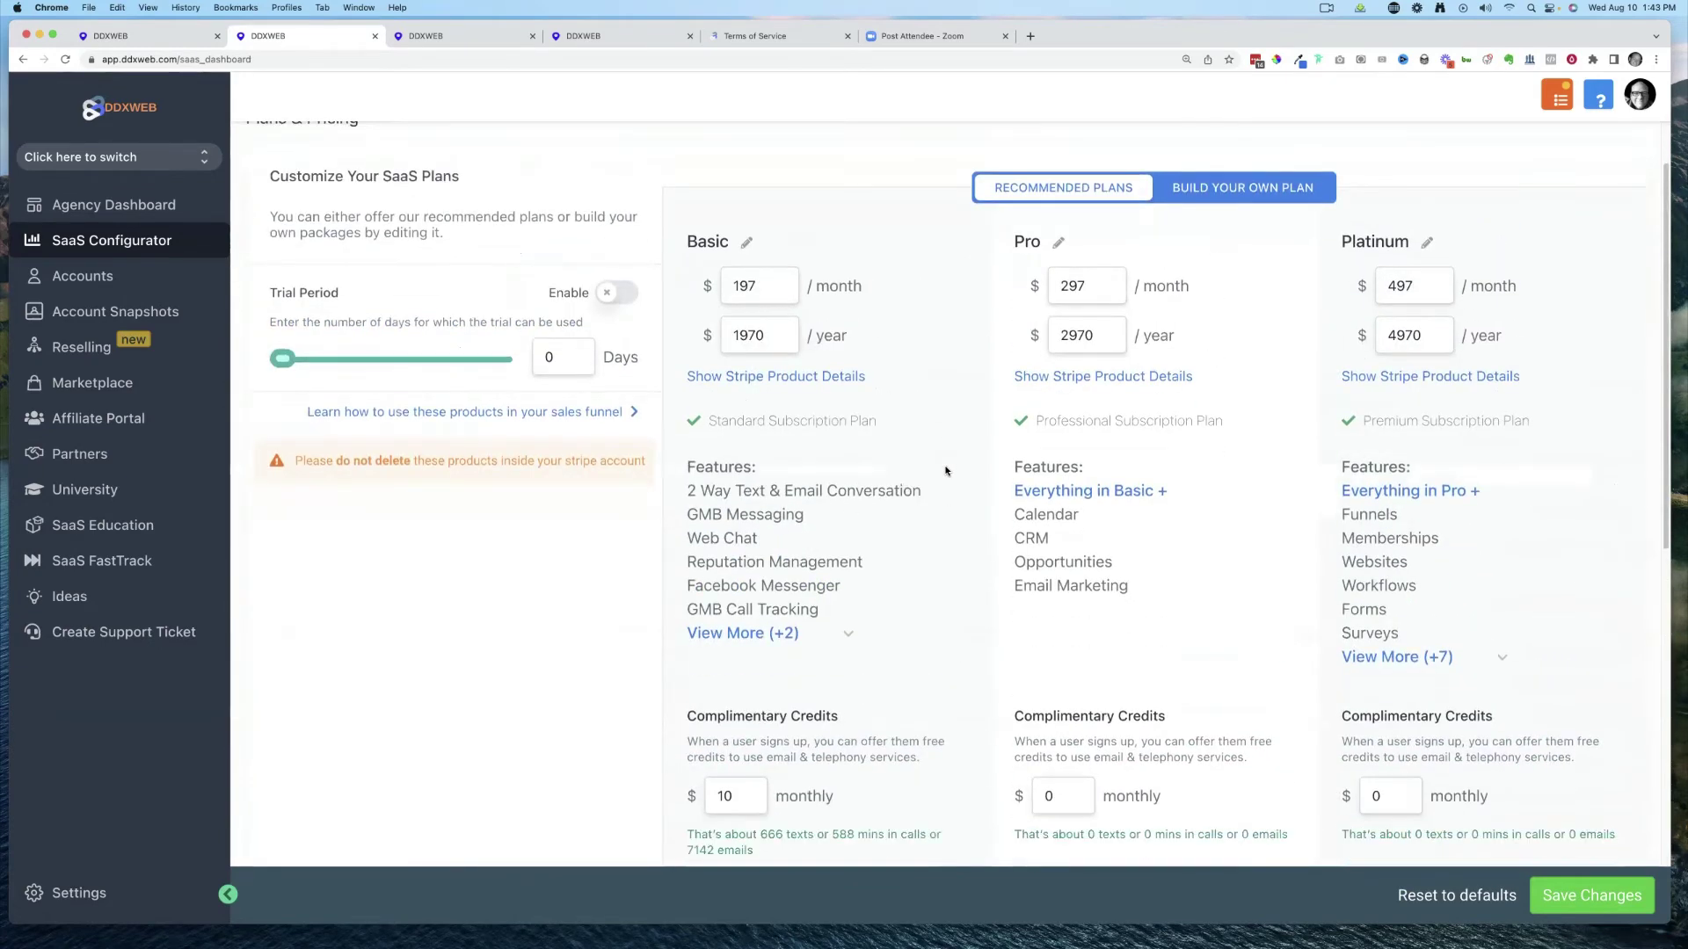
scroll(1024, 307, up, 2)
scroll(1024, 308, up, 1)
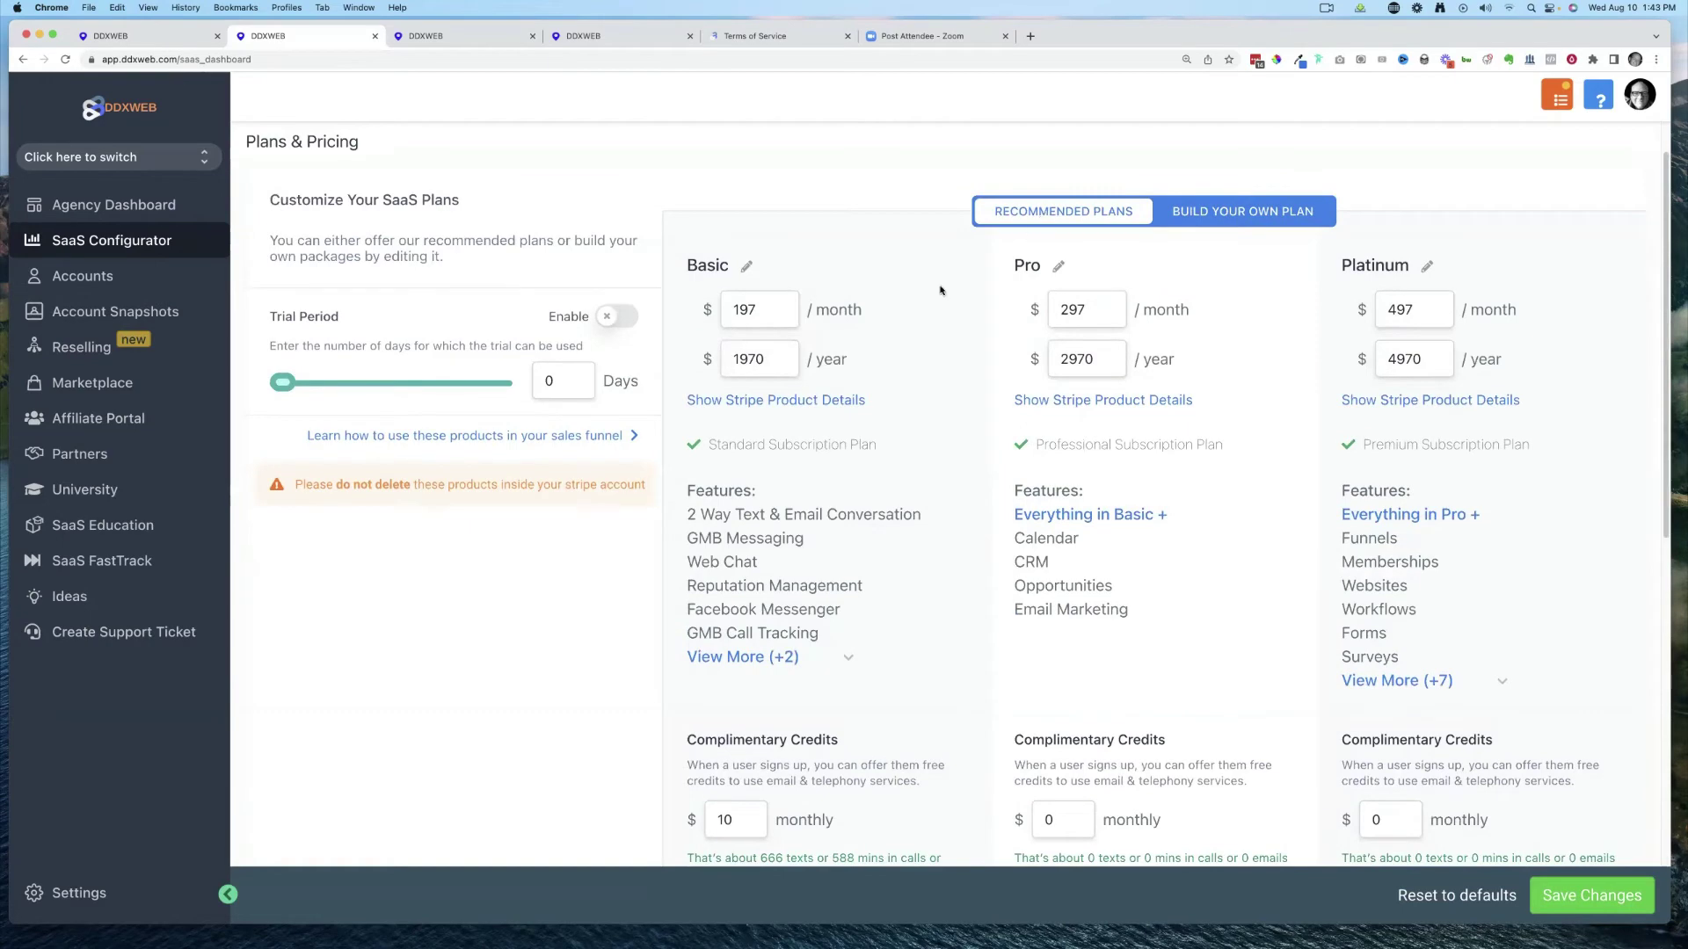
scroll(941, 290, down, 3)
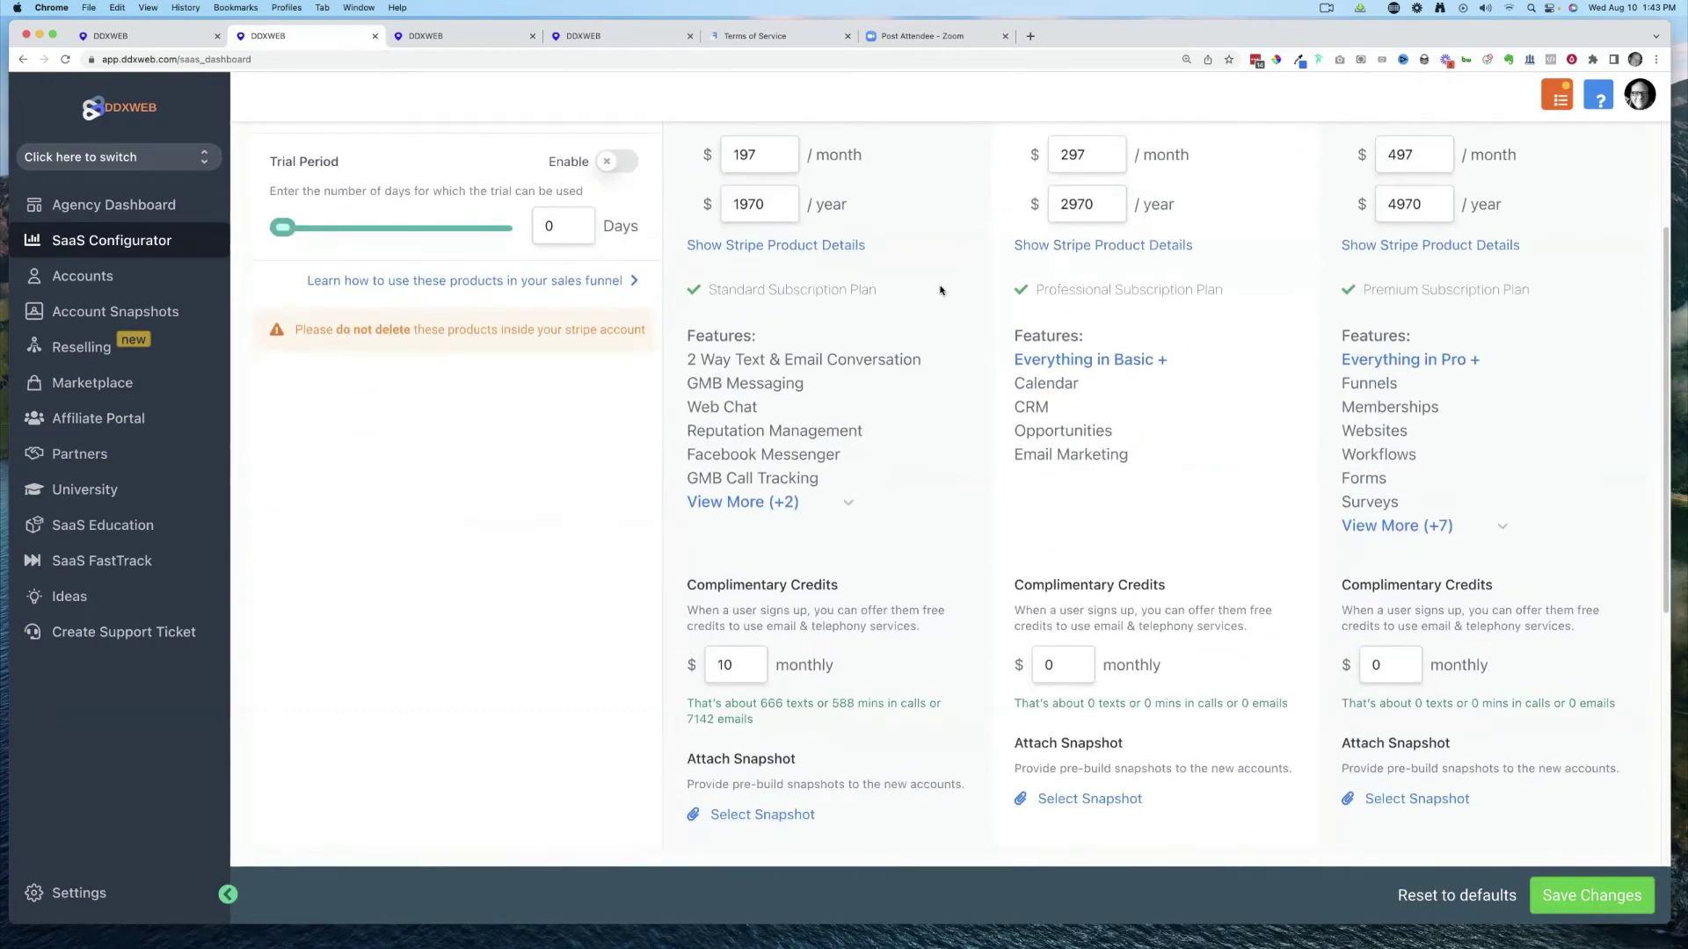
scroll(939, 290, up, 2)
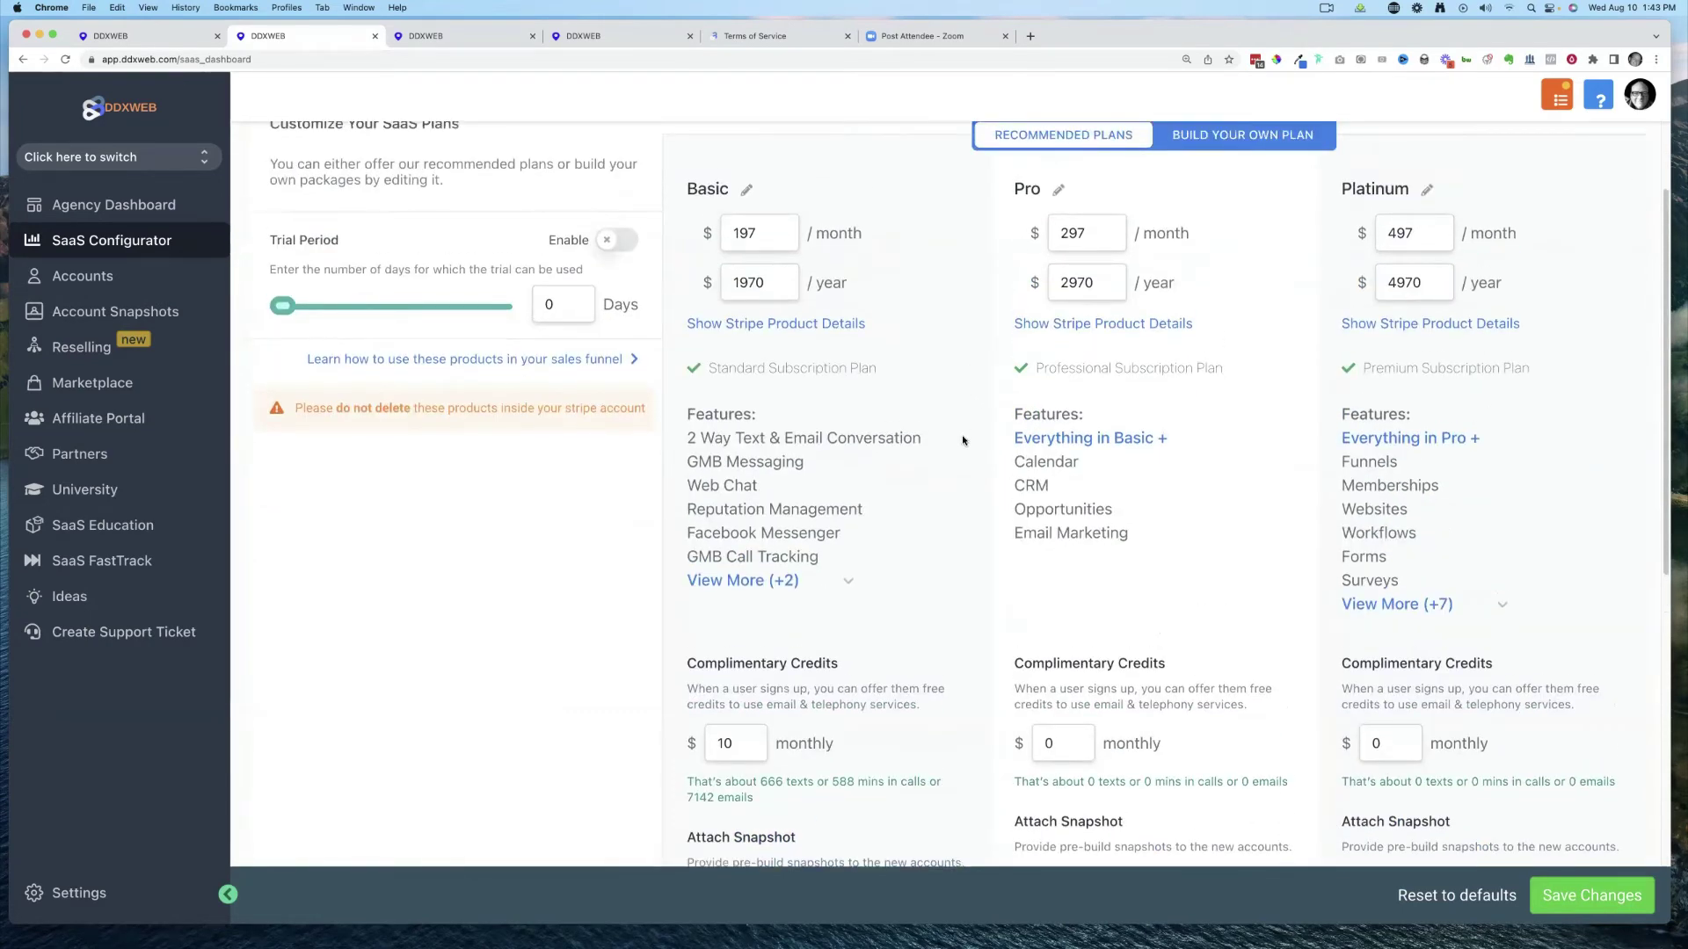
- Reset the SaaS Configurator settings to defaults, reload the page and check the plans' complimentary credits
click(1452, 897)
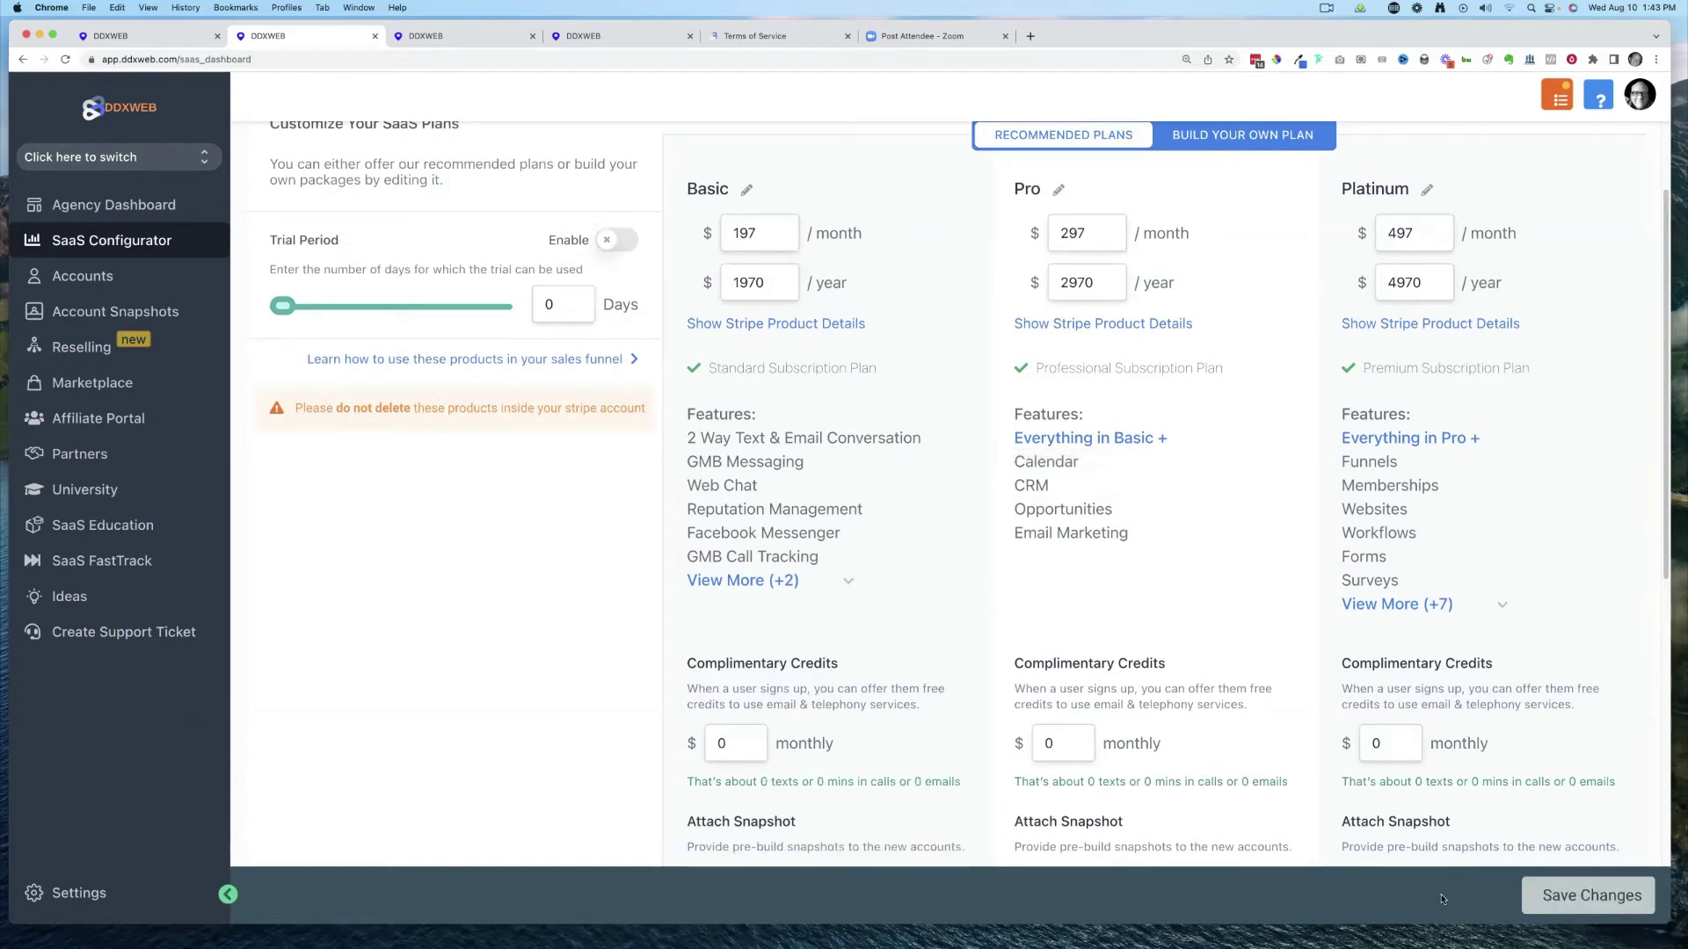
scroll(1242, 424, down, 5)
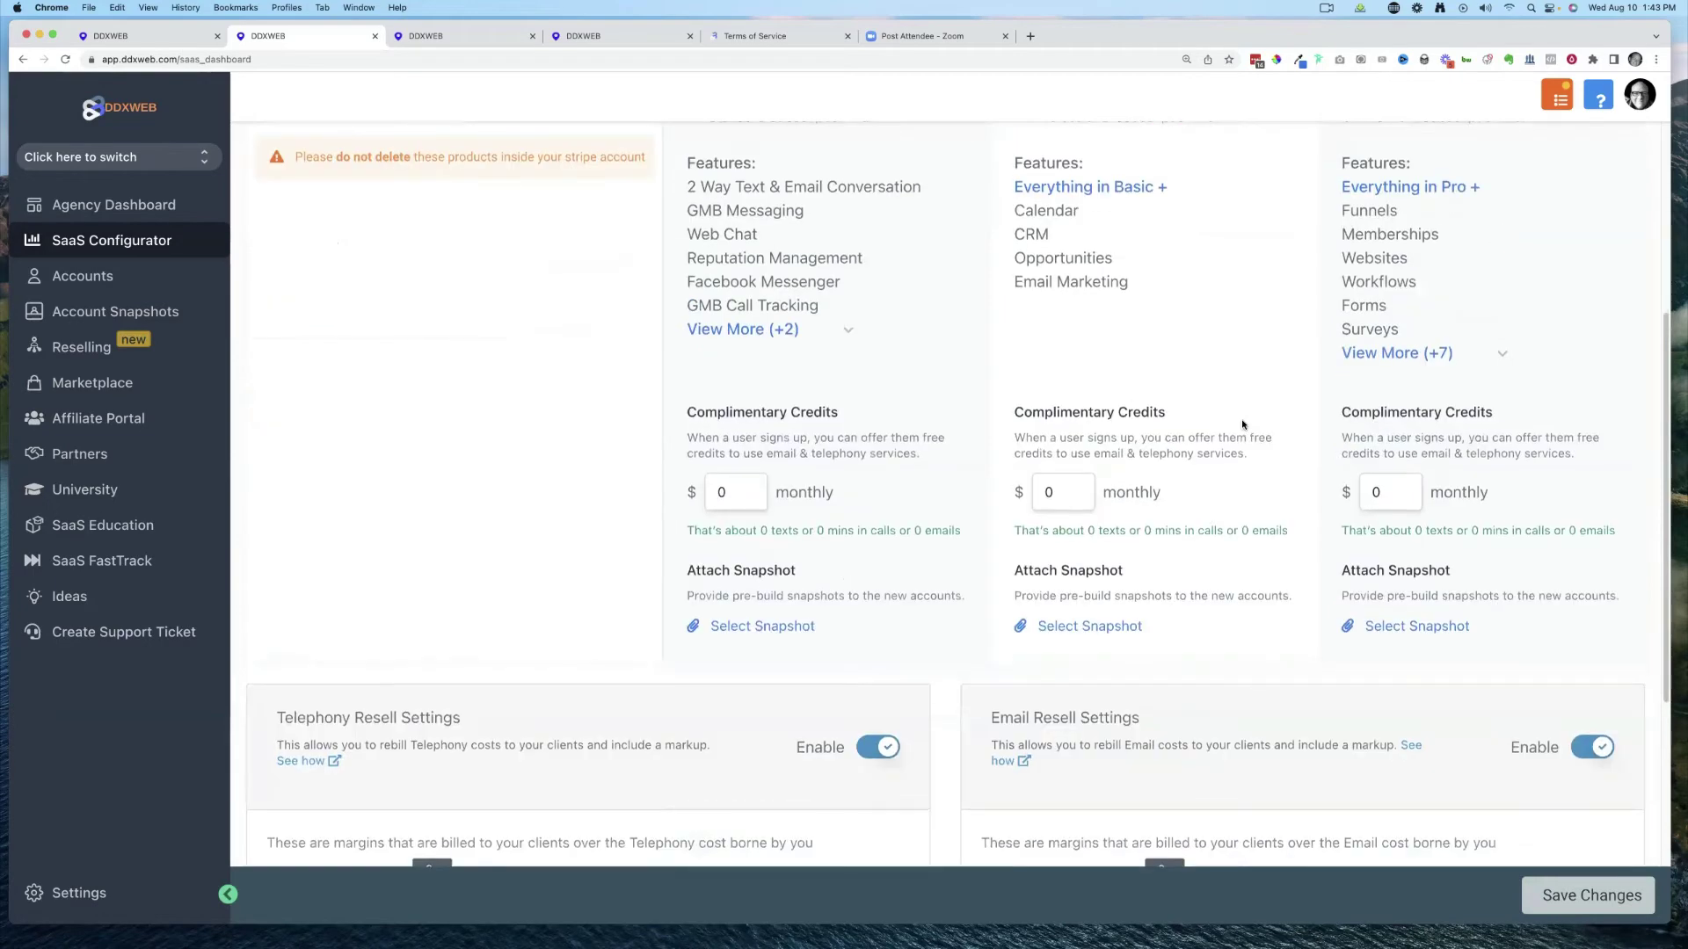
scroll(1242, 425, up, 5)
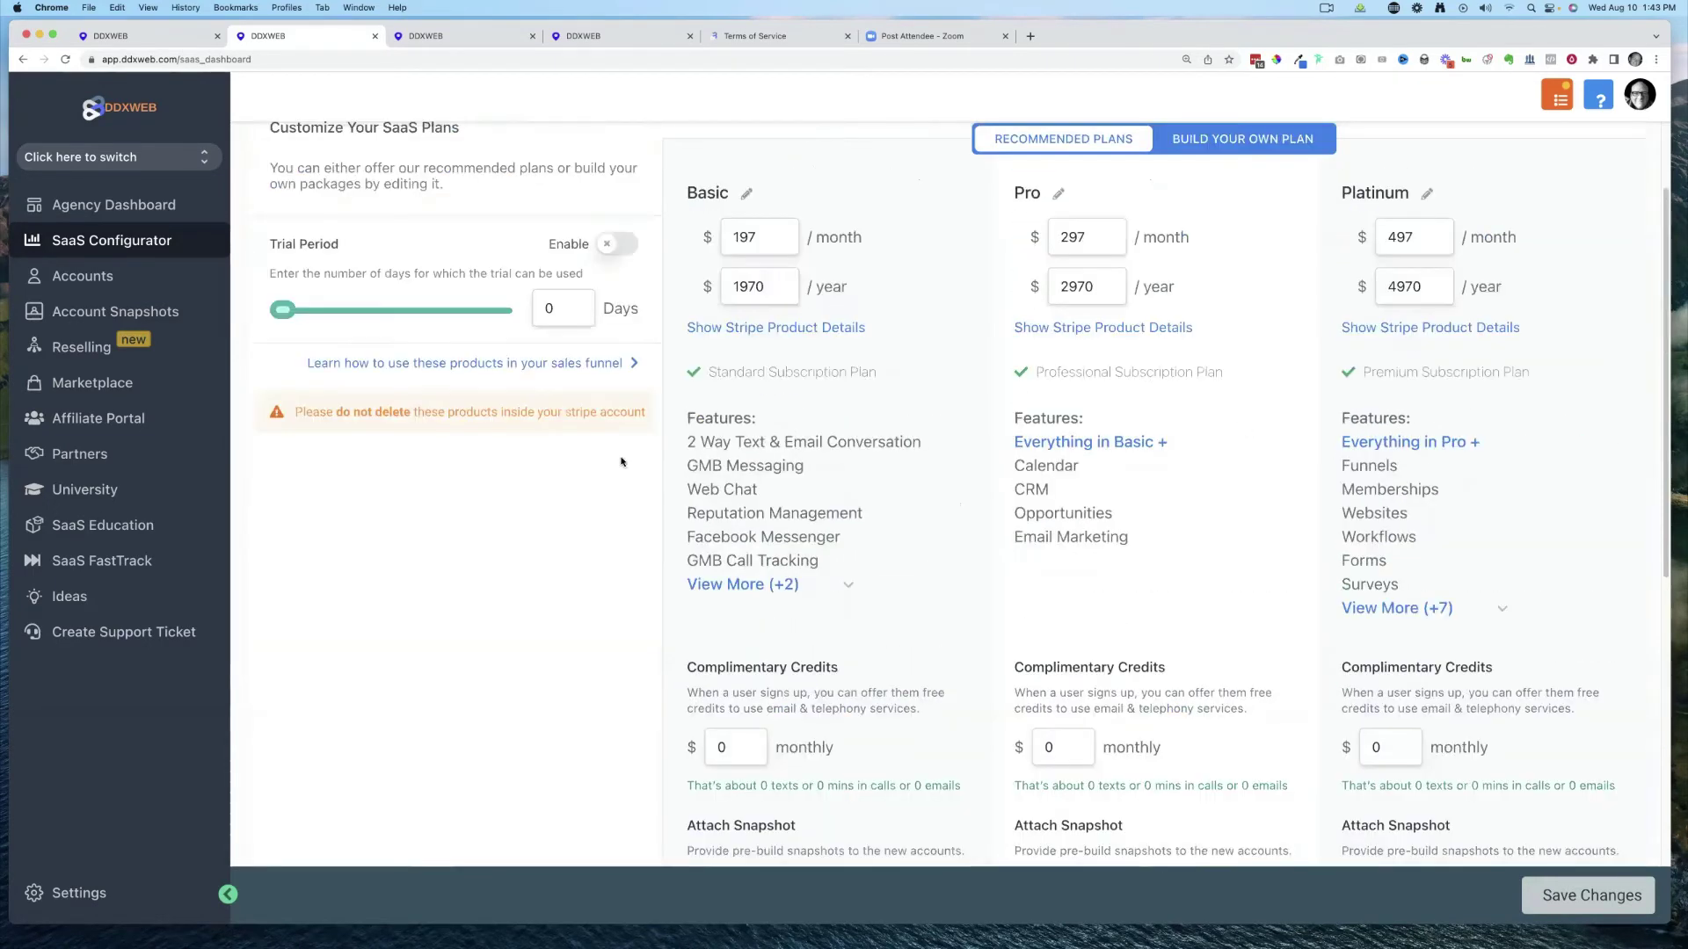
click(66, 59)
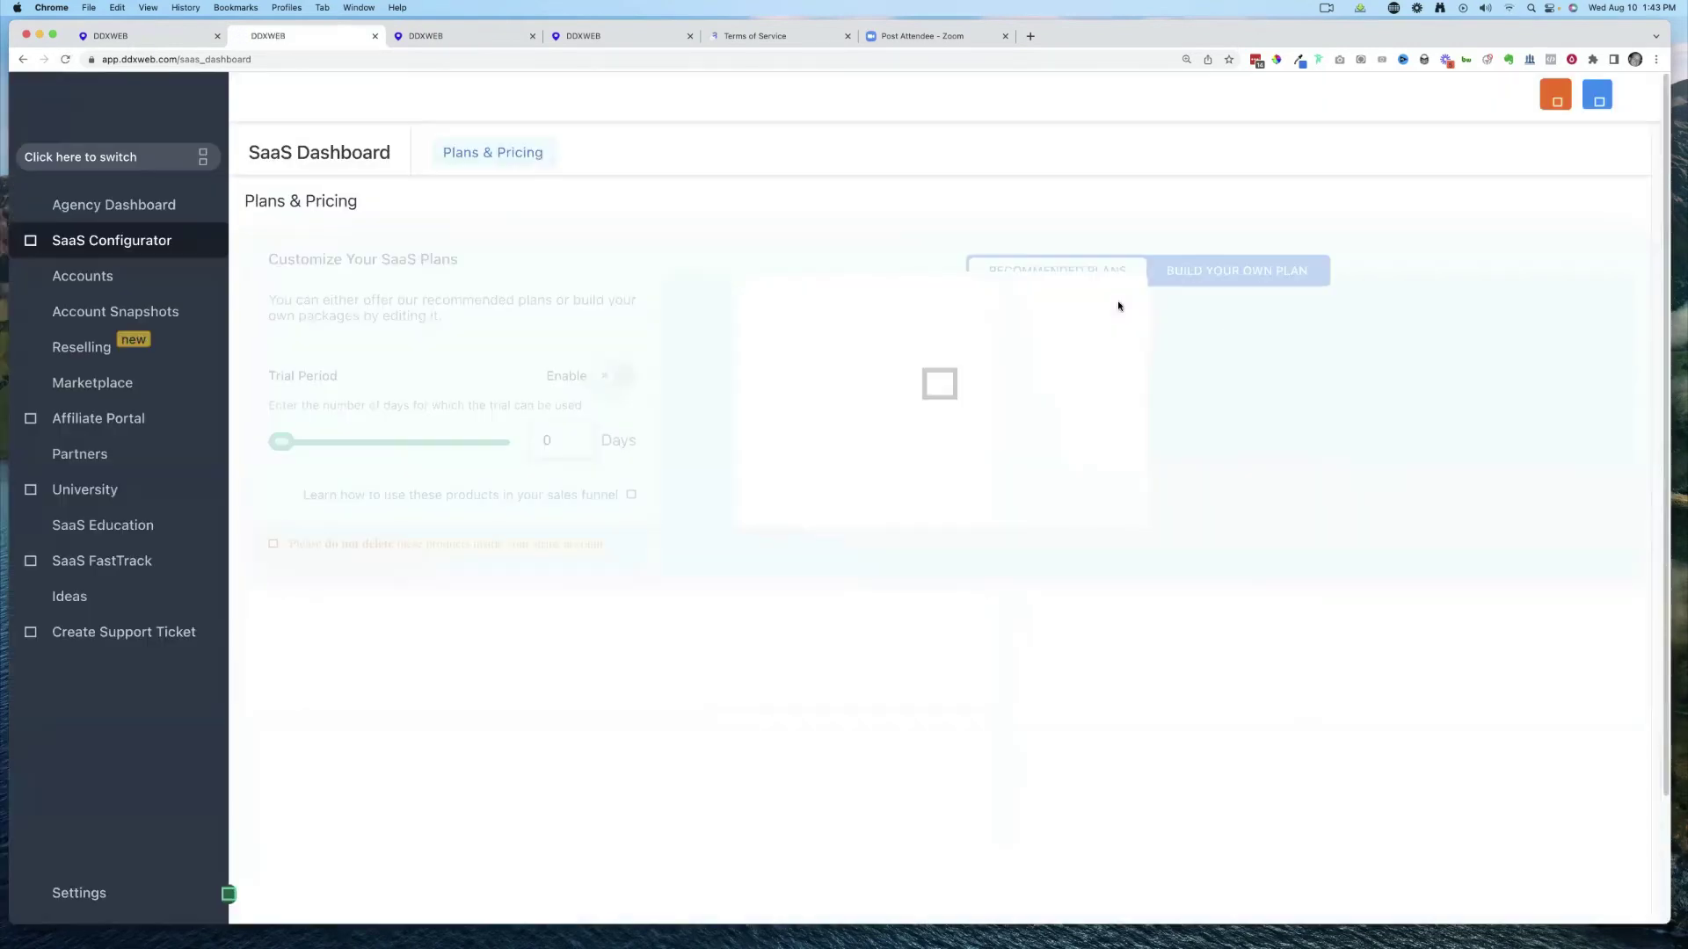
scroll(1257, 409, down, 4)
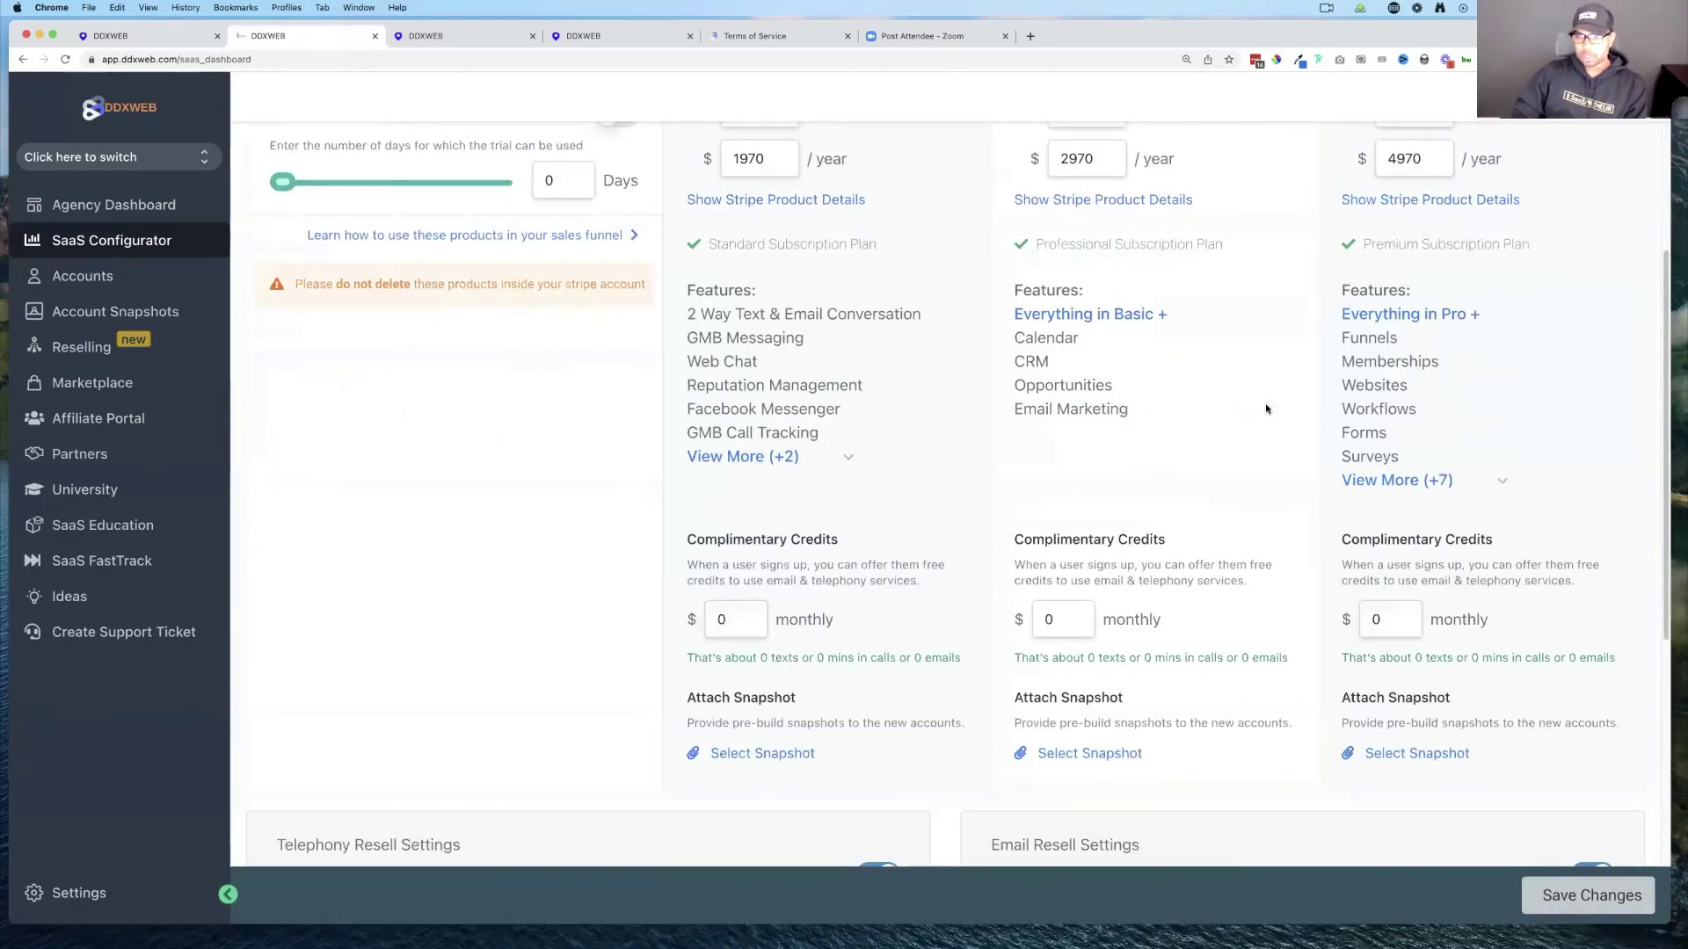
scroll(1265, 409, up, 3)
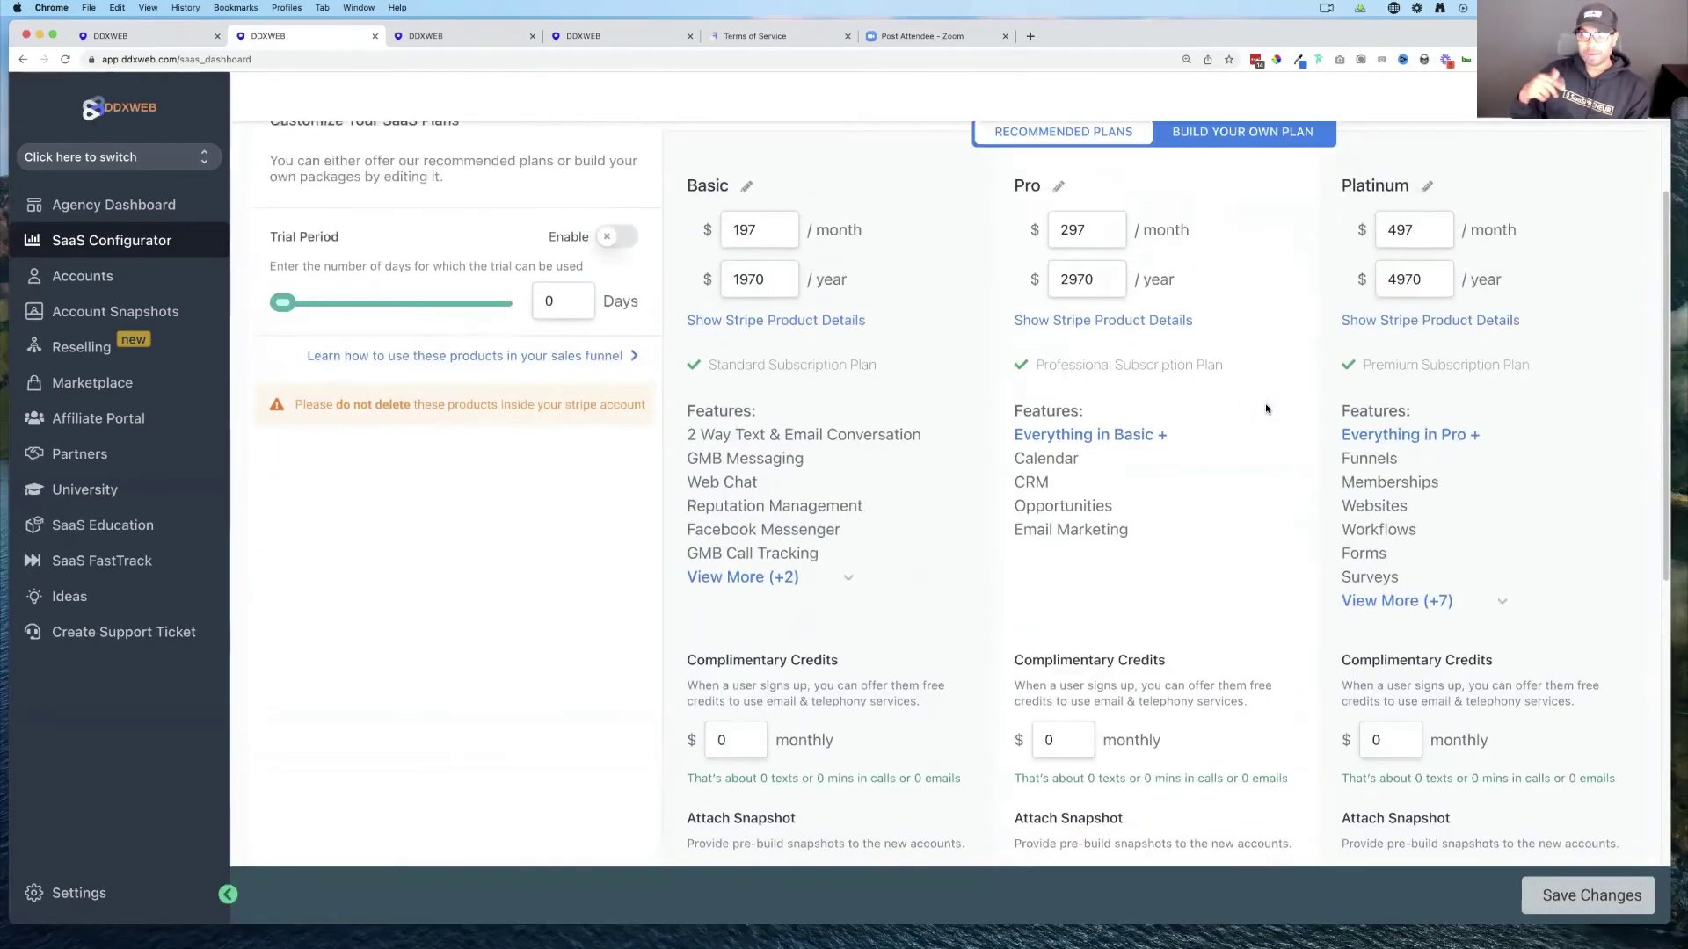
- Switch the SaaS plans to the build-your-own version and review the features and complimentary credits of each plan
scroll(1265, 409, up, 1)
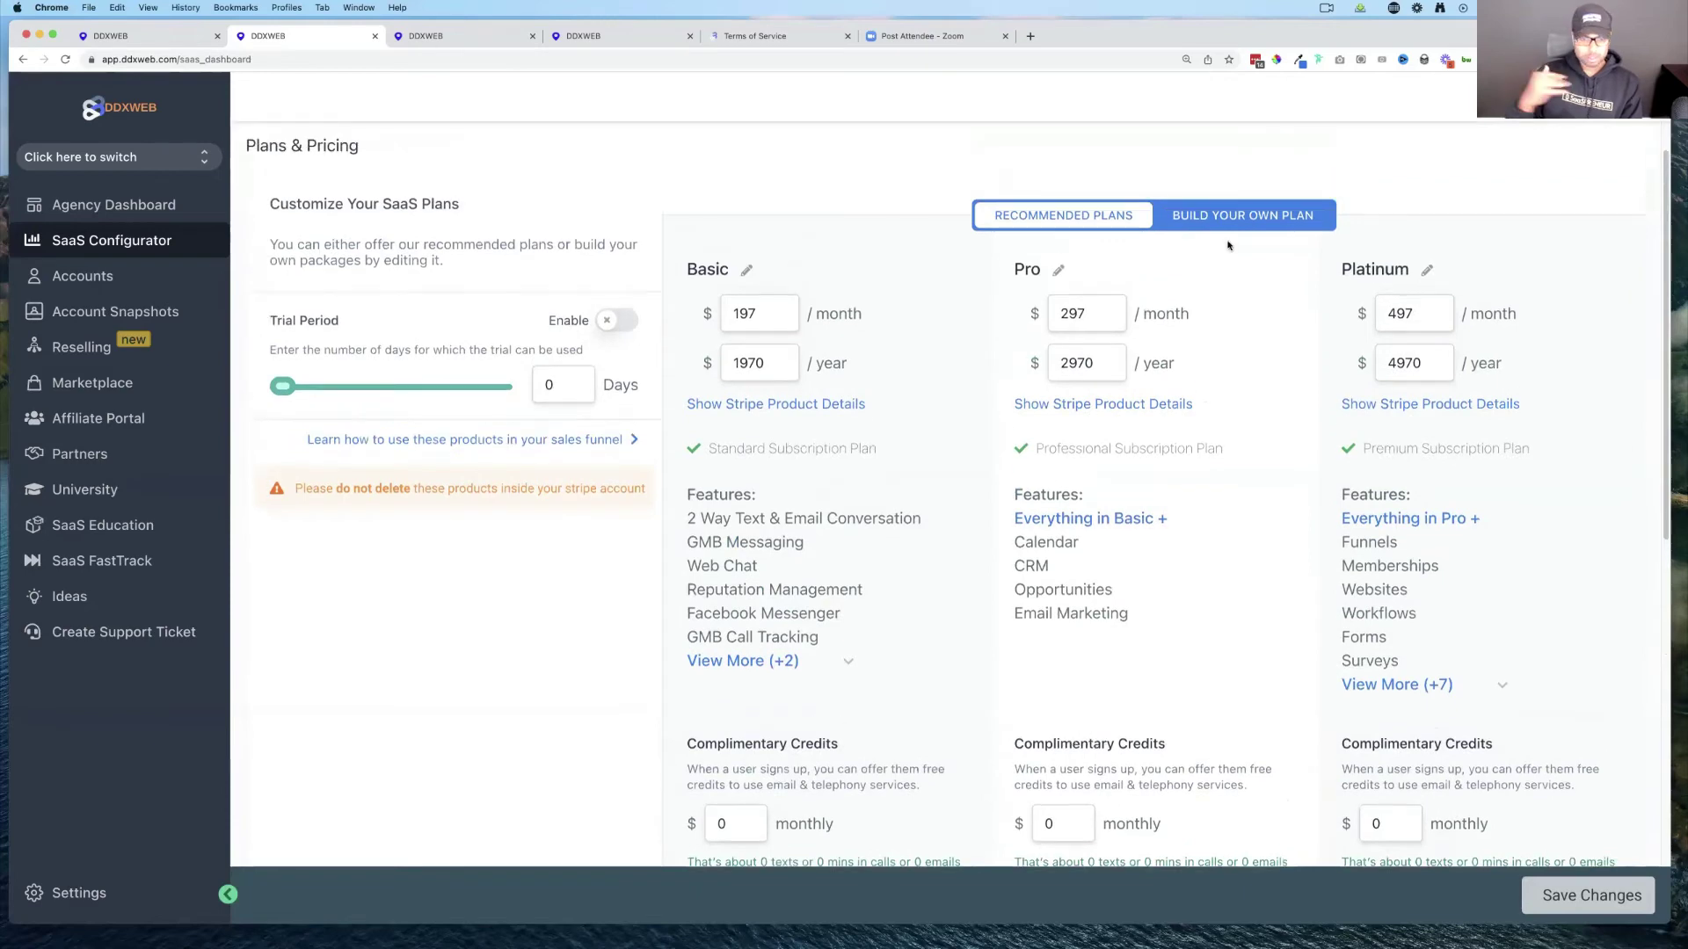
click(1221, 221)
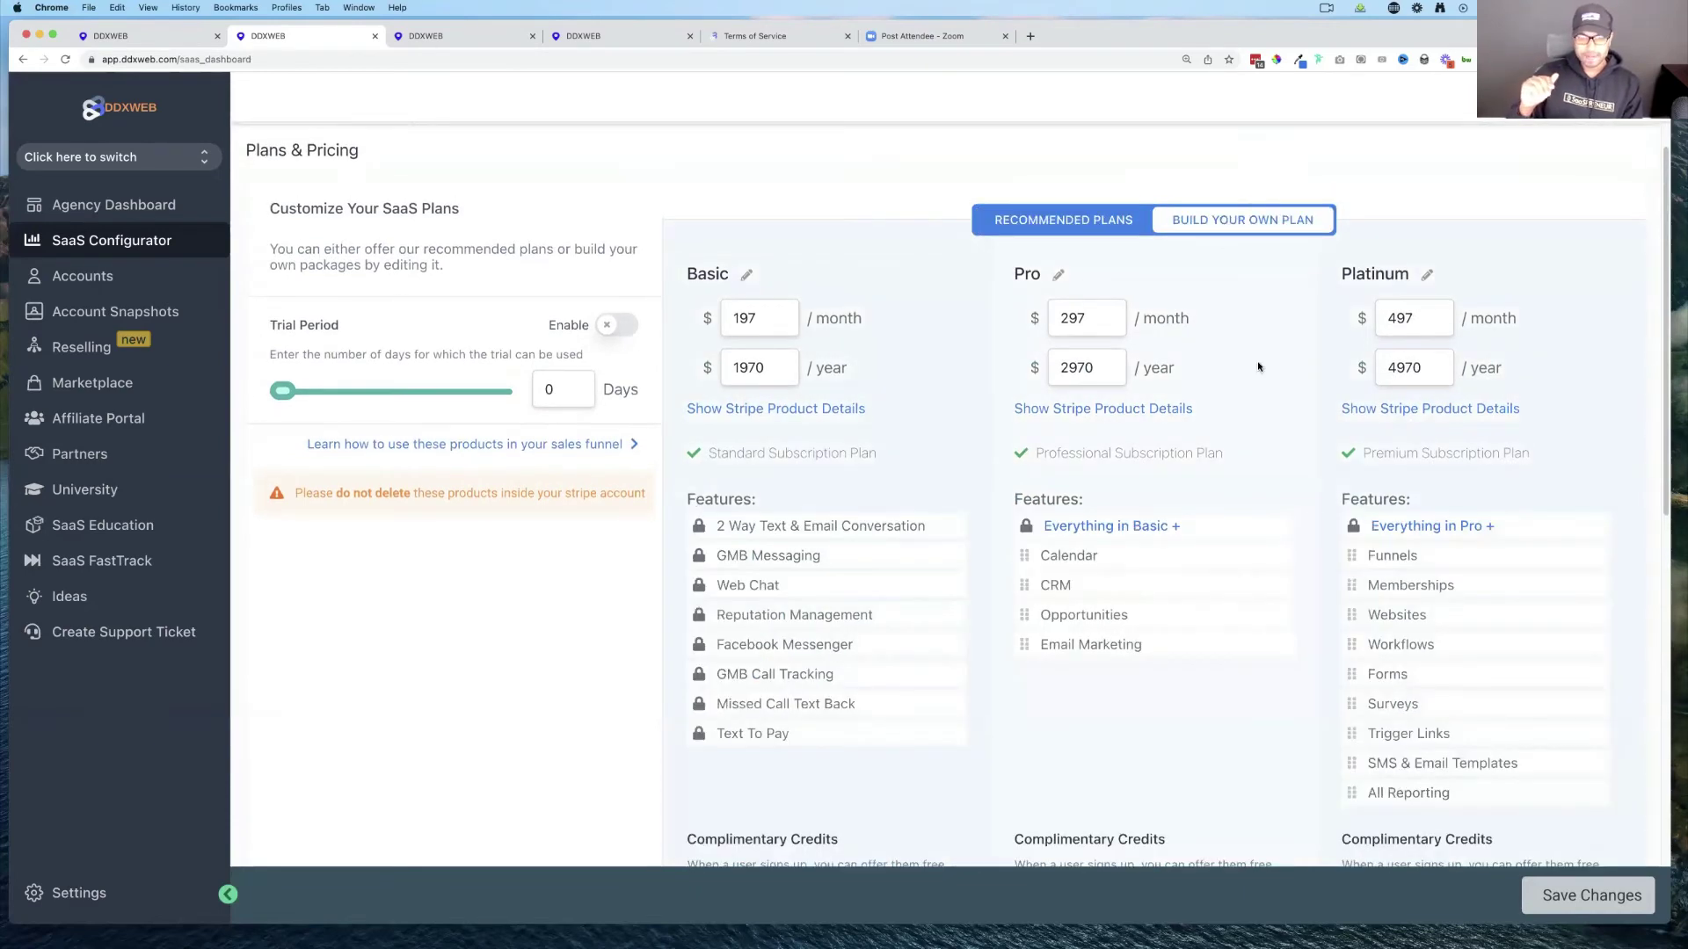
scroll(1258, 367, down, 6)
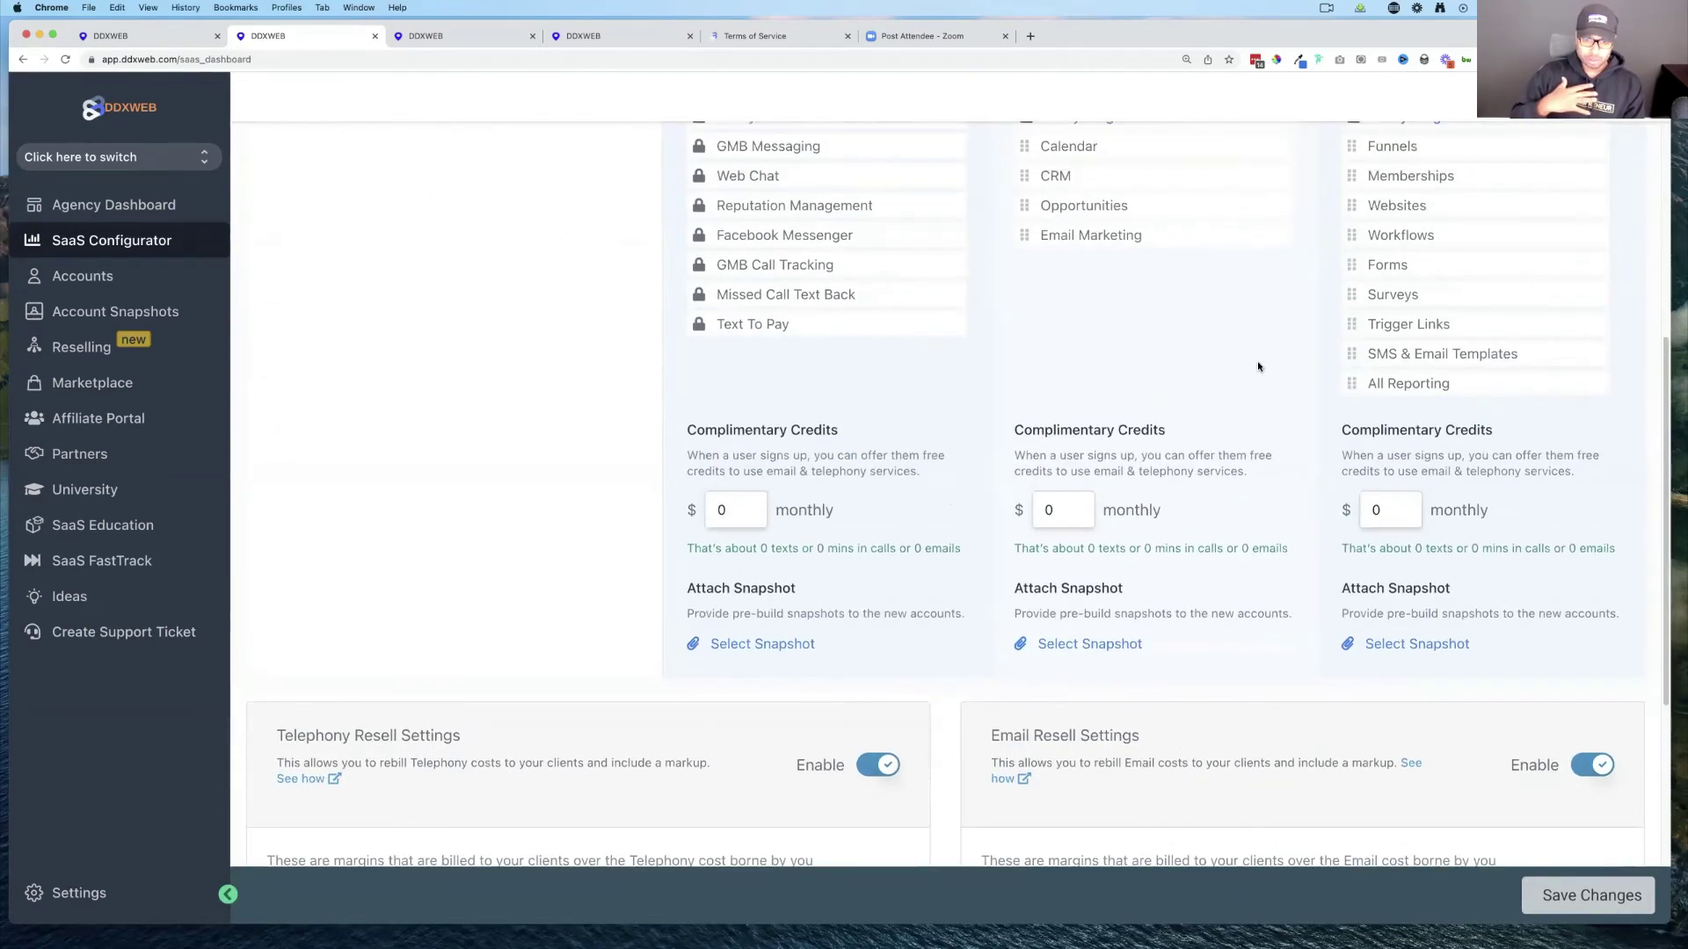
scroll(1258, 368, up, 1)
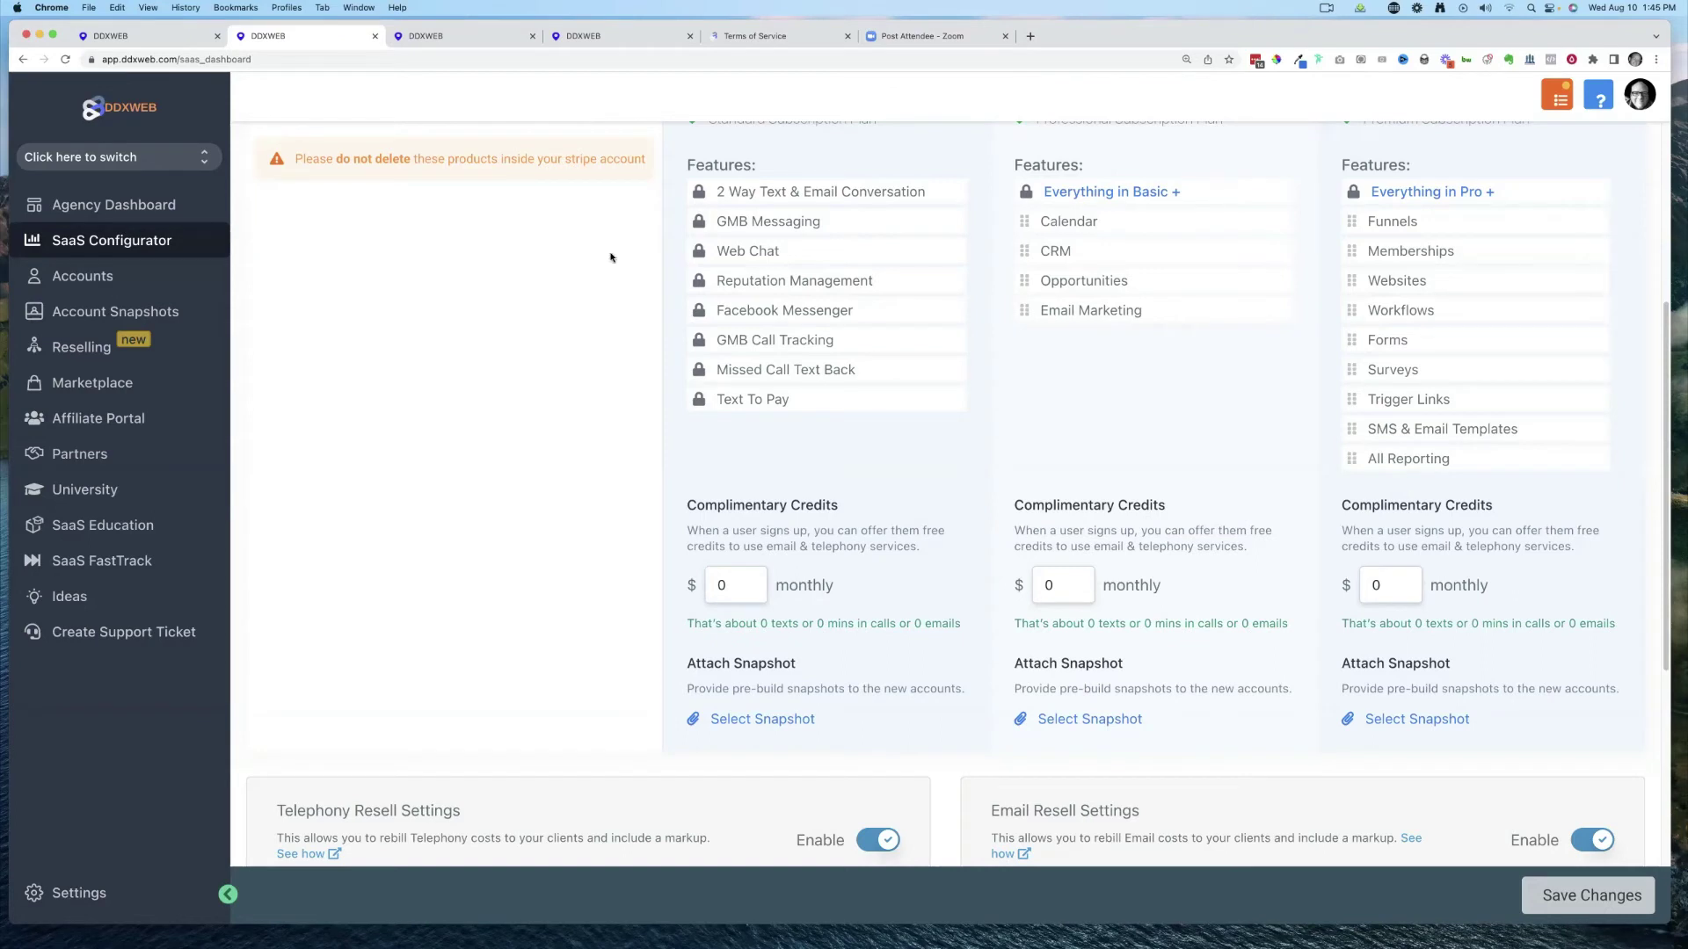
- Examine the telephony and email resell settings and highlight the text message telephony charge and the amount charged to the customer
scroll(611, 256, down, 5)
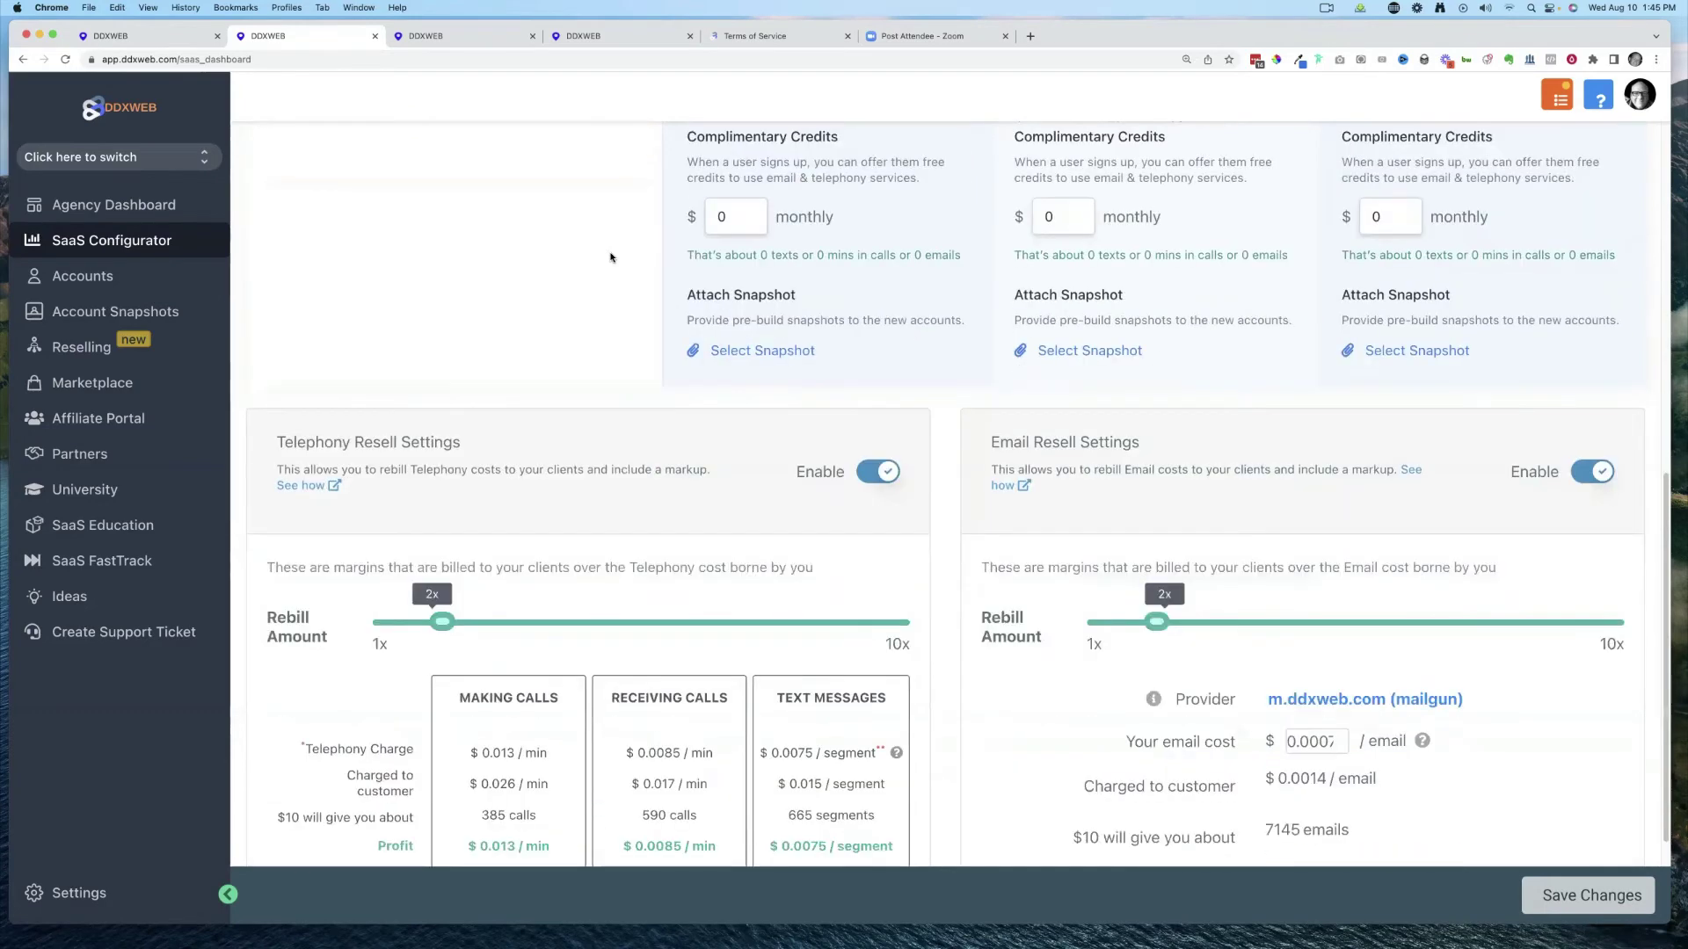
scroll(611, 256, down, 3)
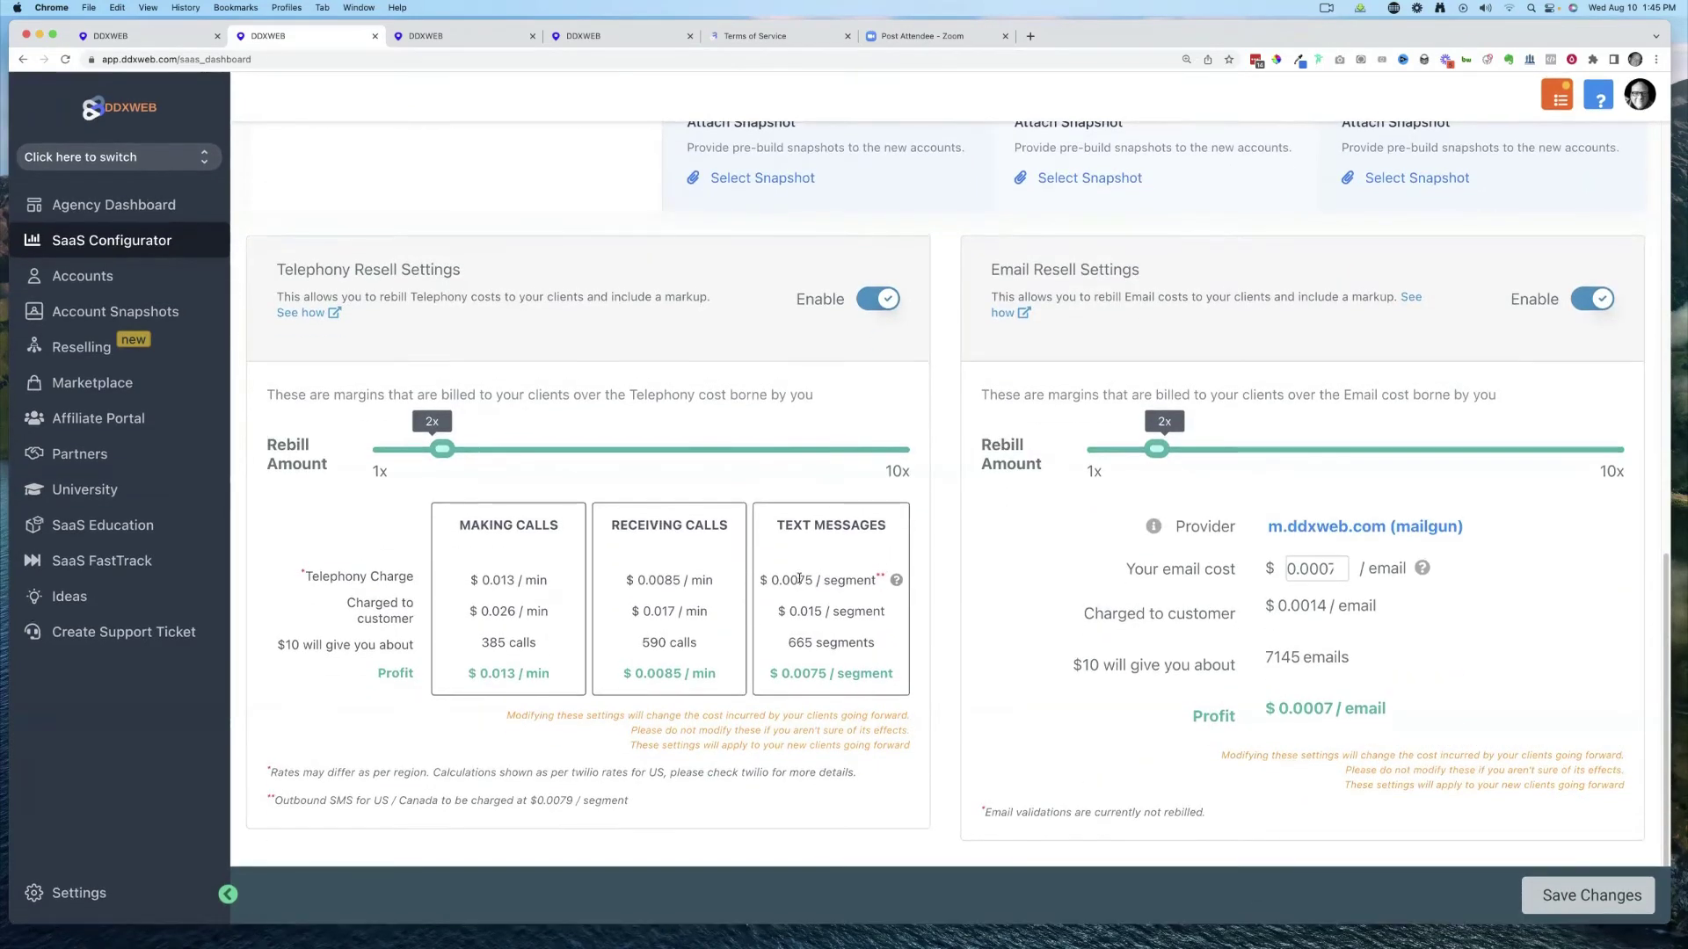
drag(770, 581, 883, 618)
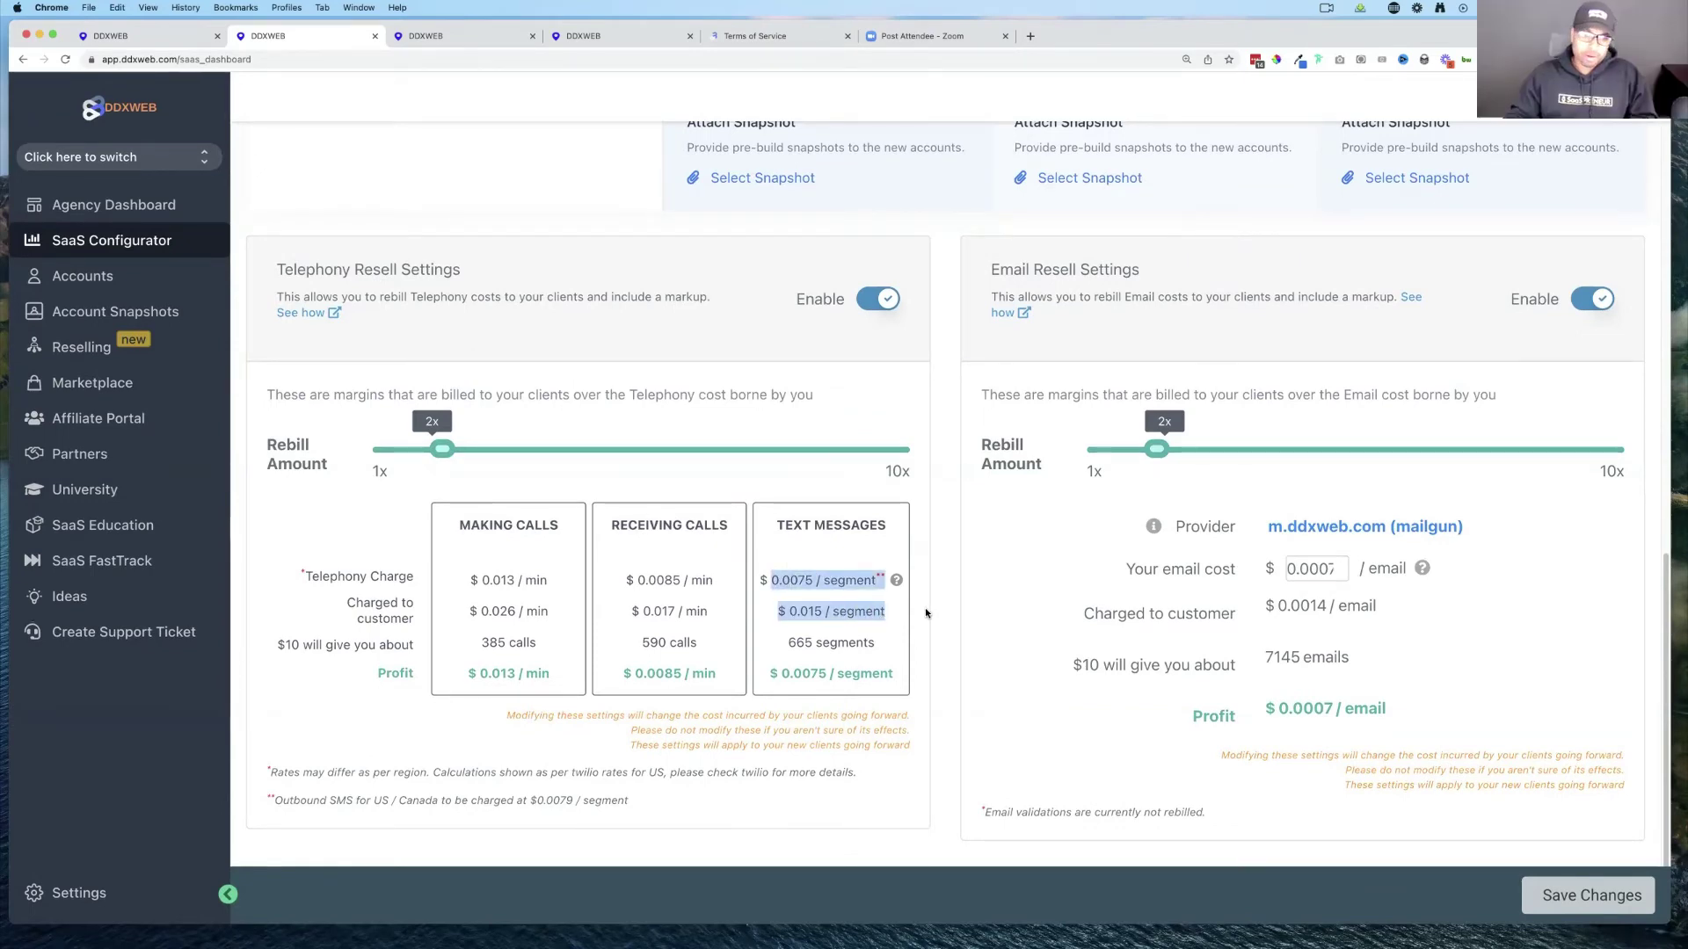
click(927, 612)
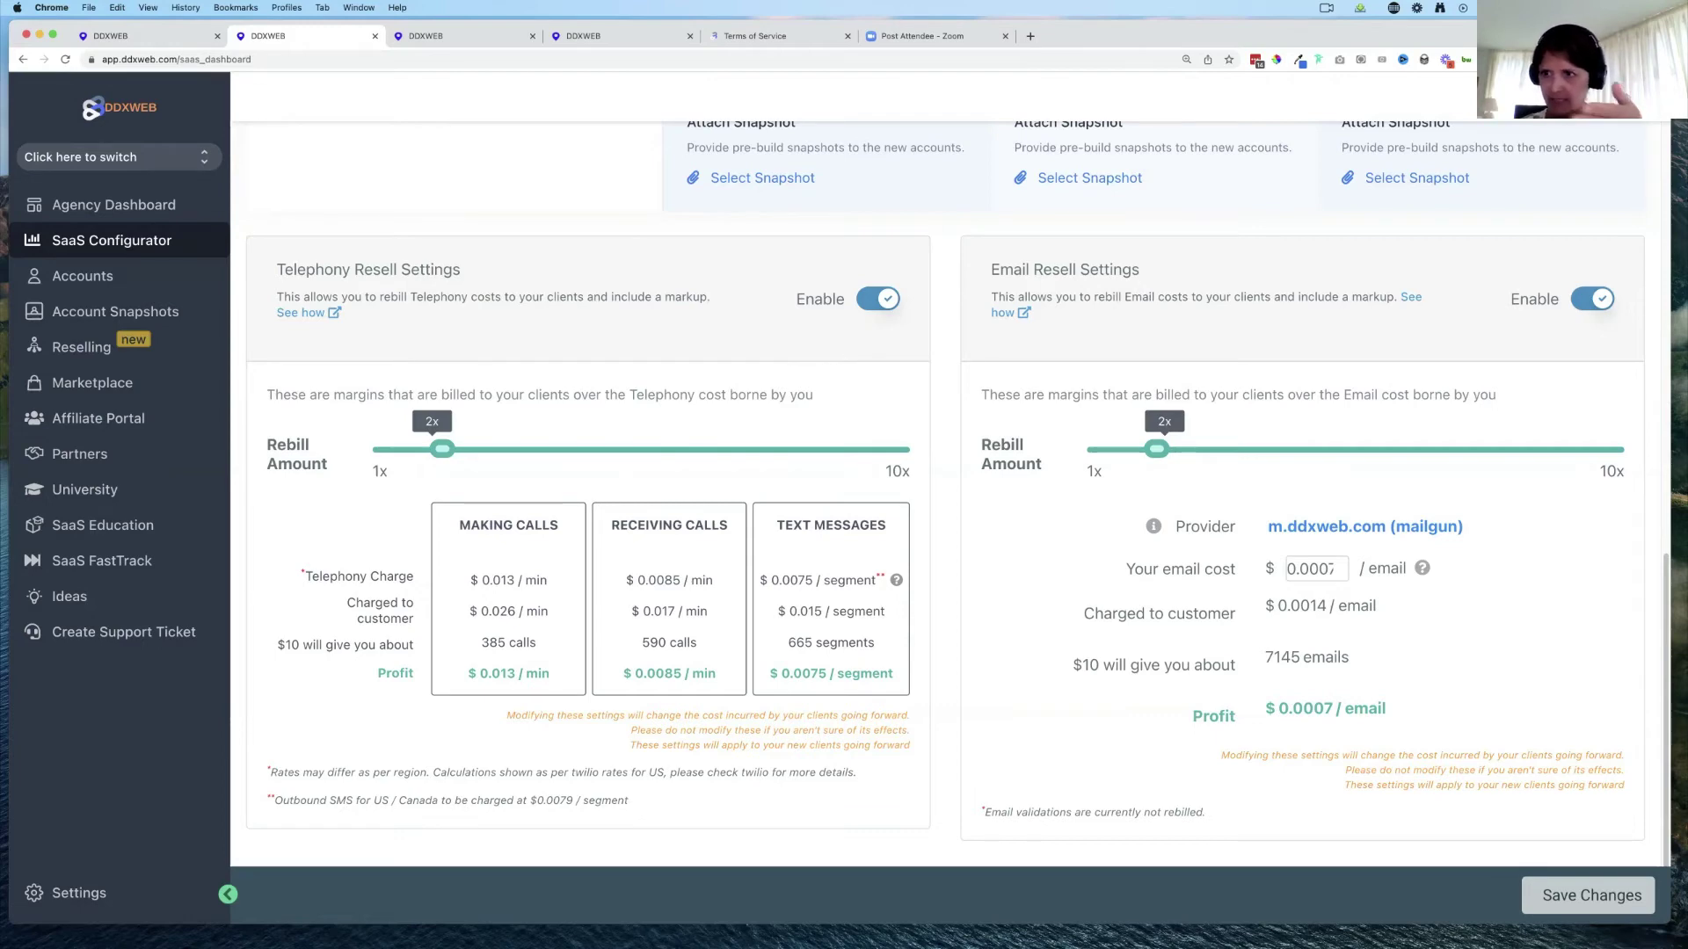
- Go back to the plan builder and examine the pricing and features of the Basic, Pro and Platinum plans
scroll(981, 404, up, 10)
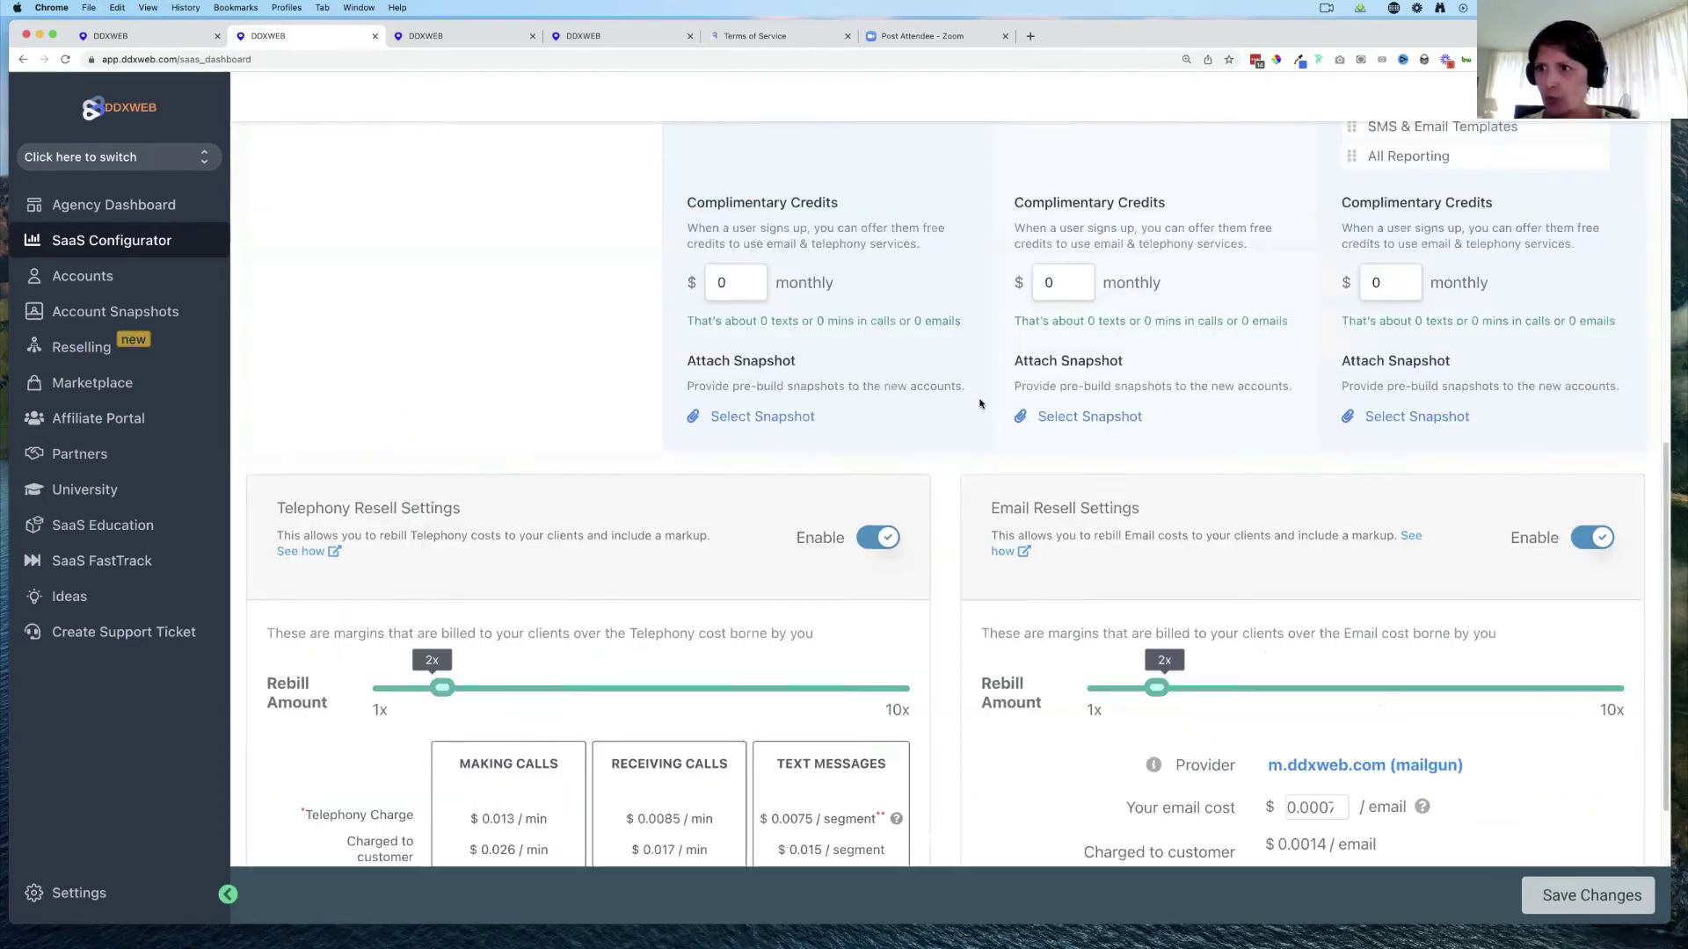
scroll(980, 403, up, 2)
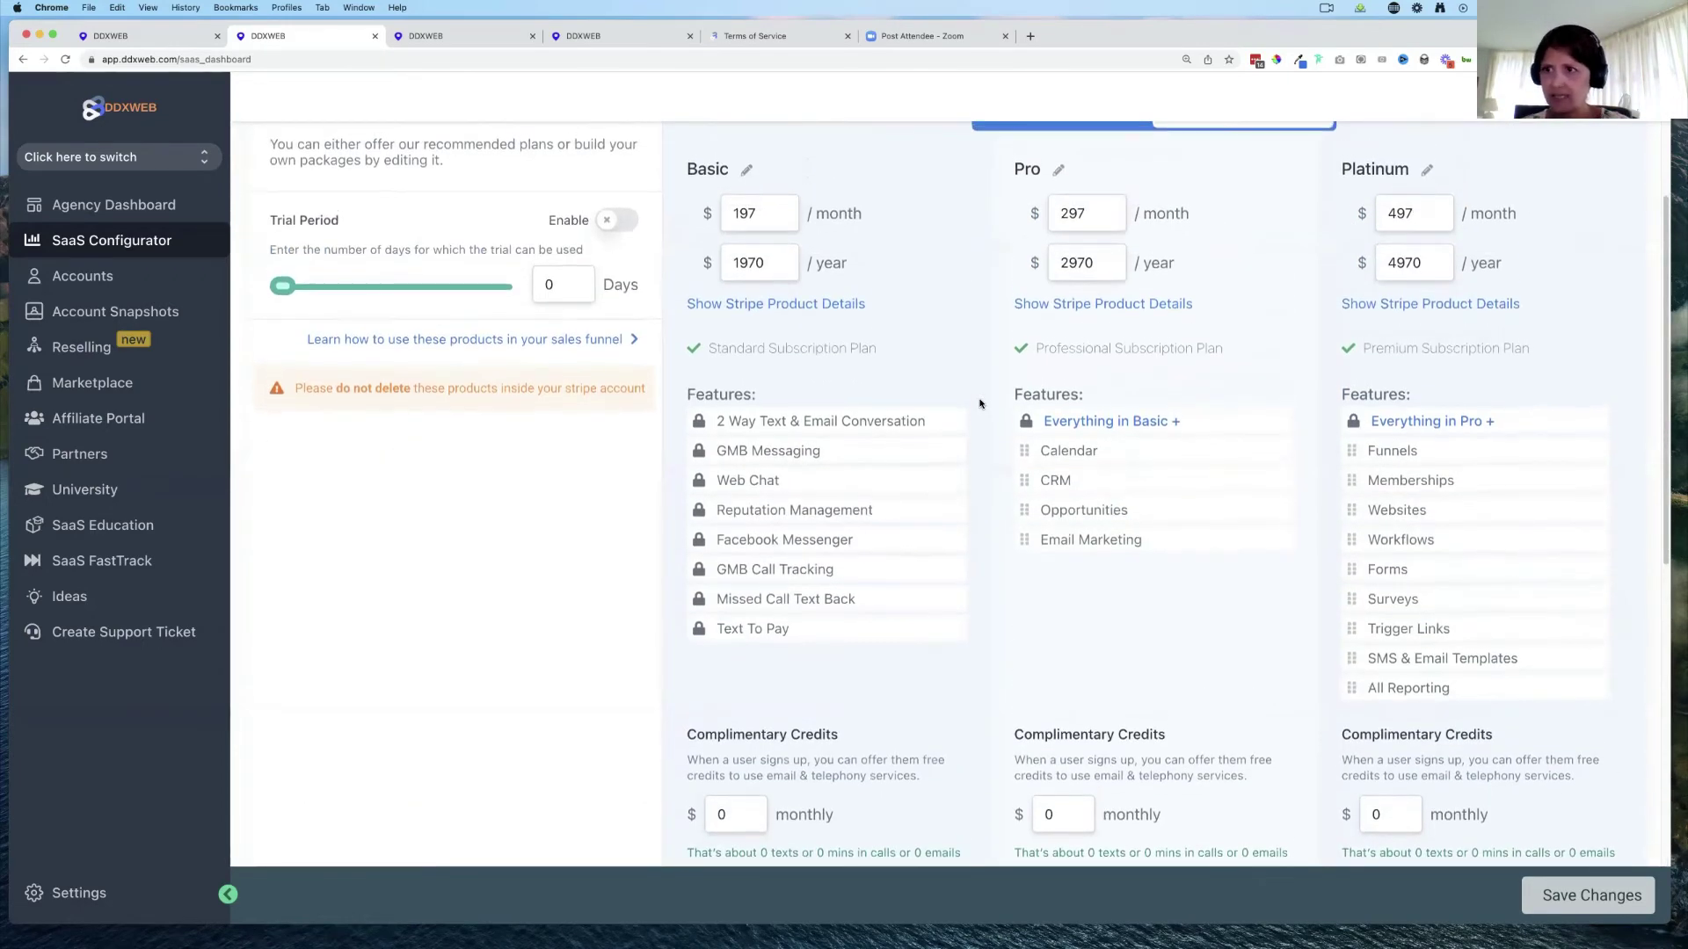
scroll(980, 403, up, 2)
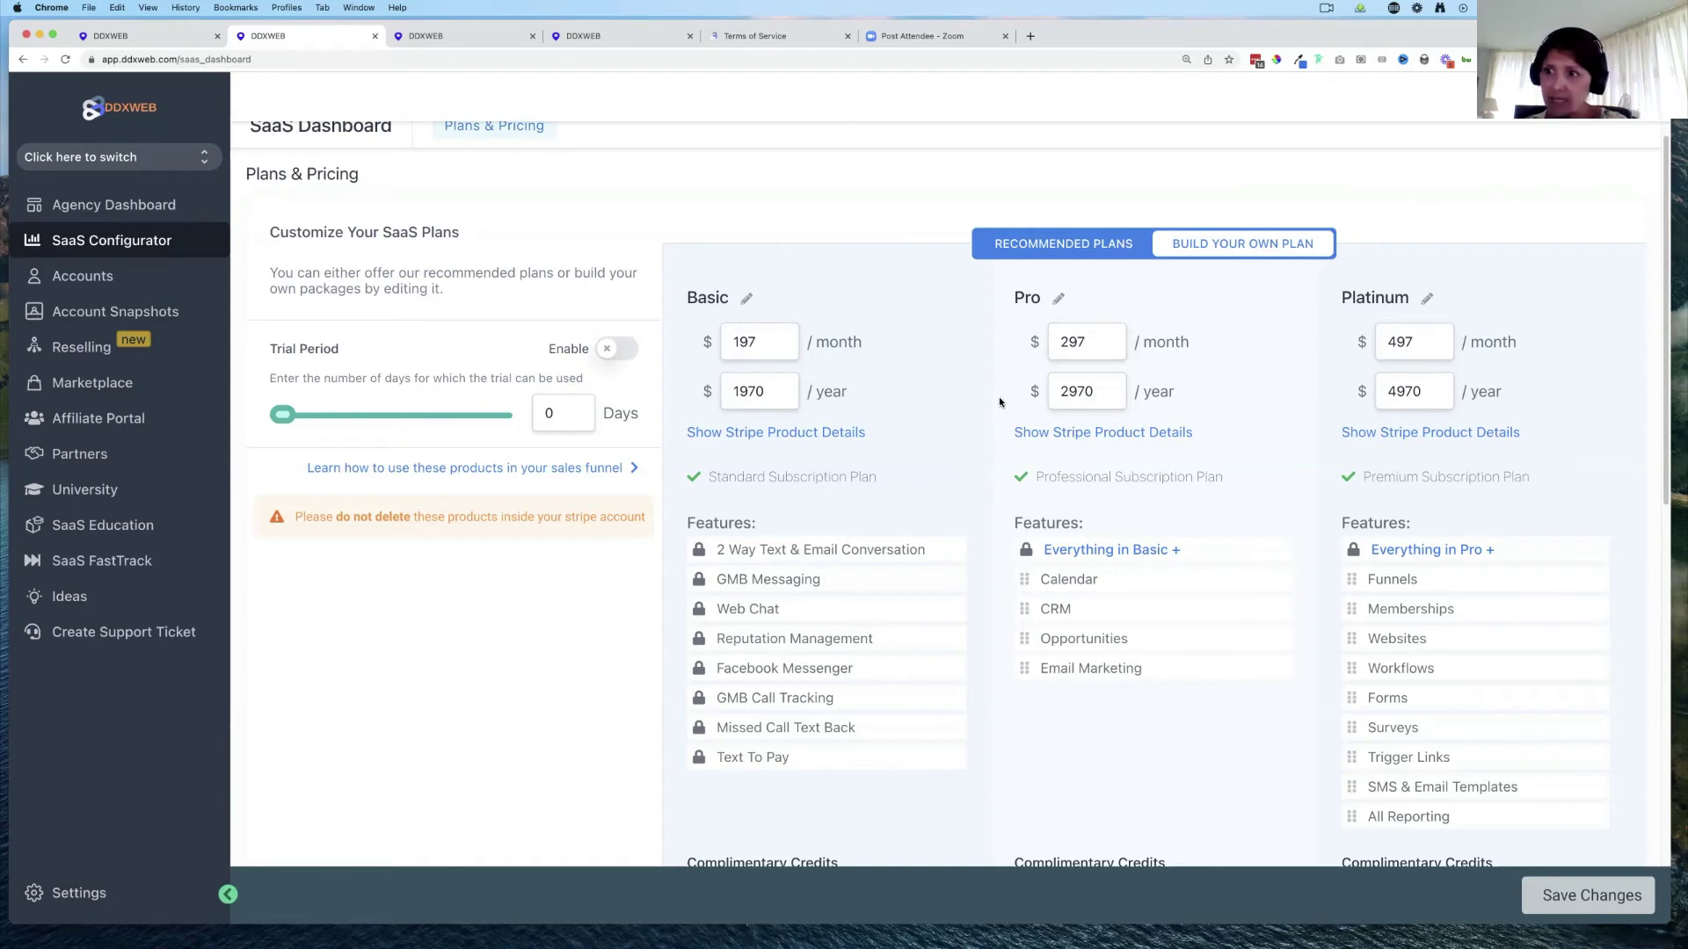
scroll(999, 402, down, 1)
scroll(1000, 402, up, 1)
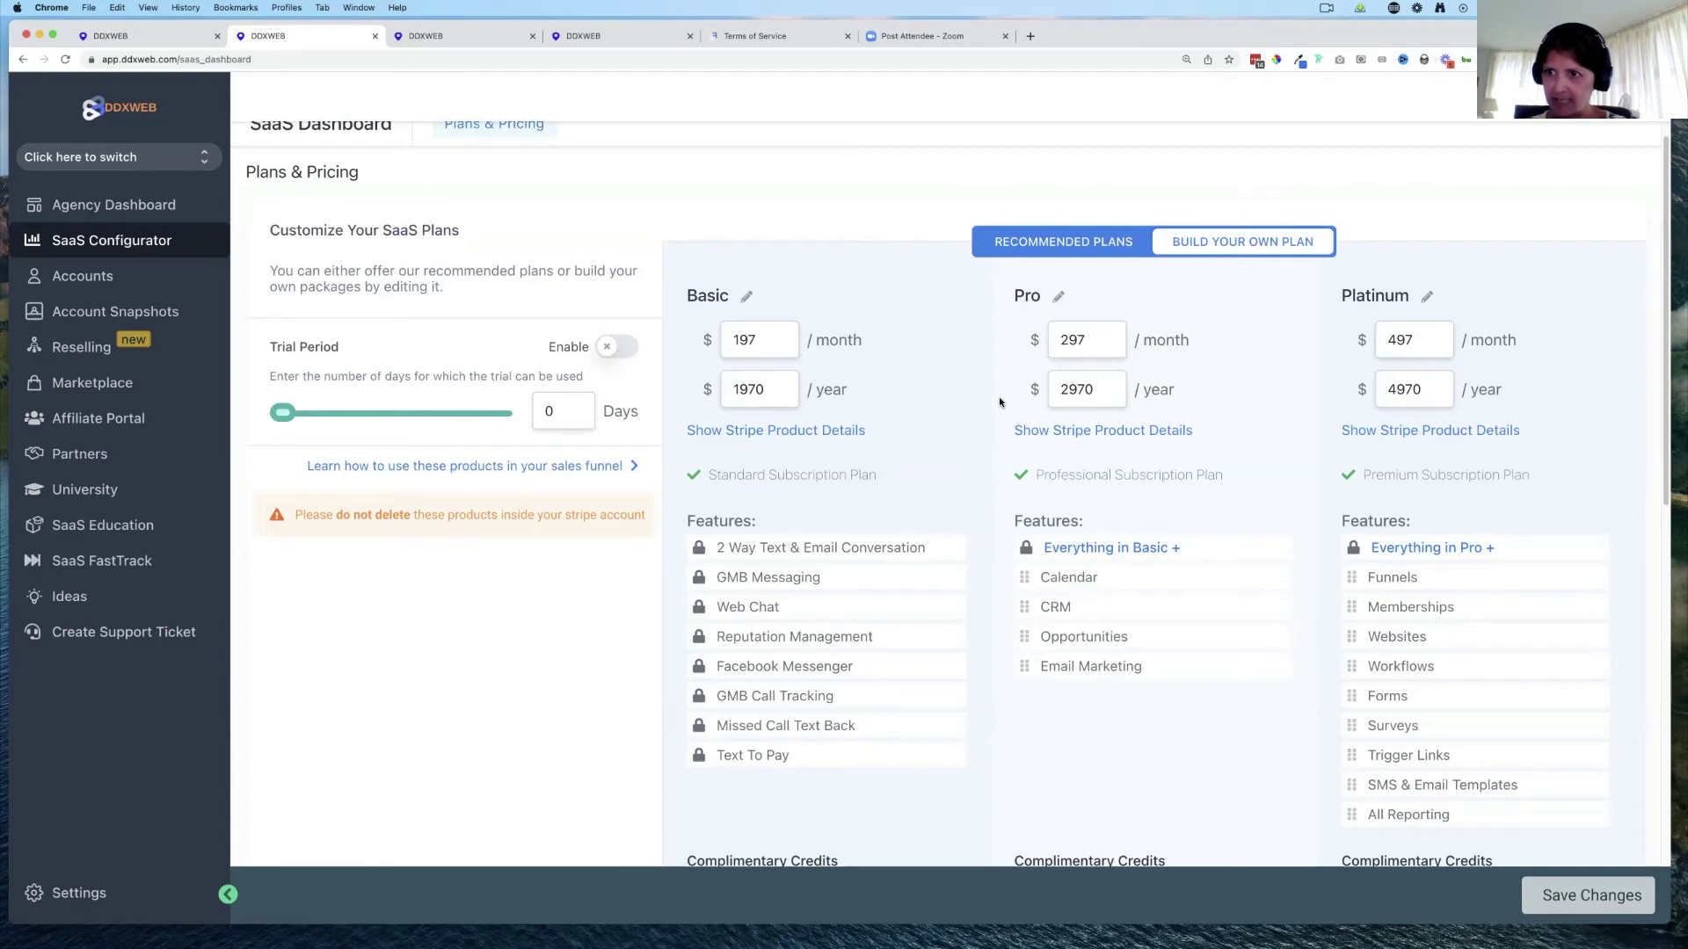
scroll(998, 402, down, 2)
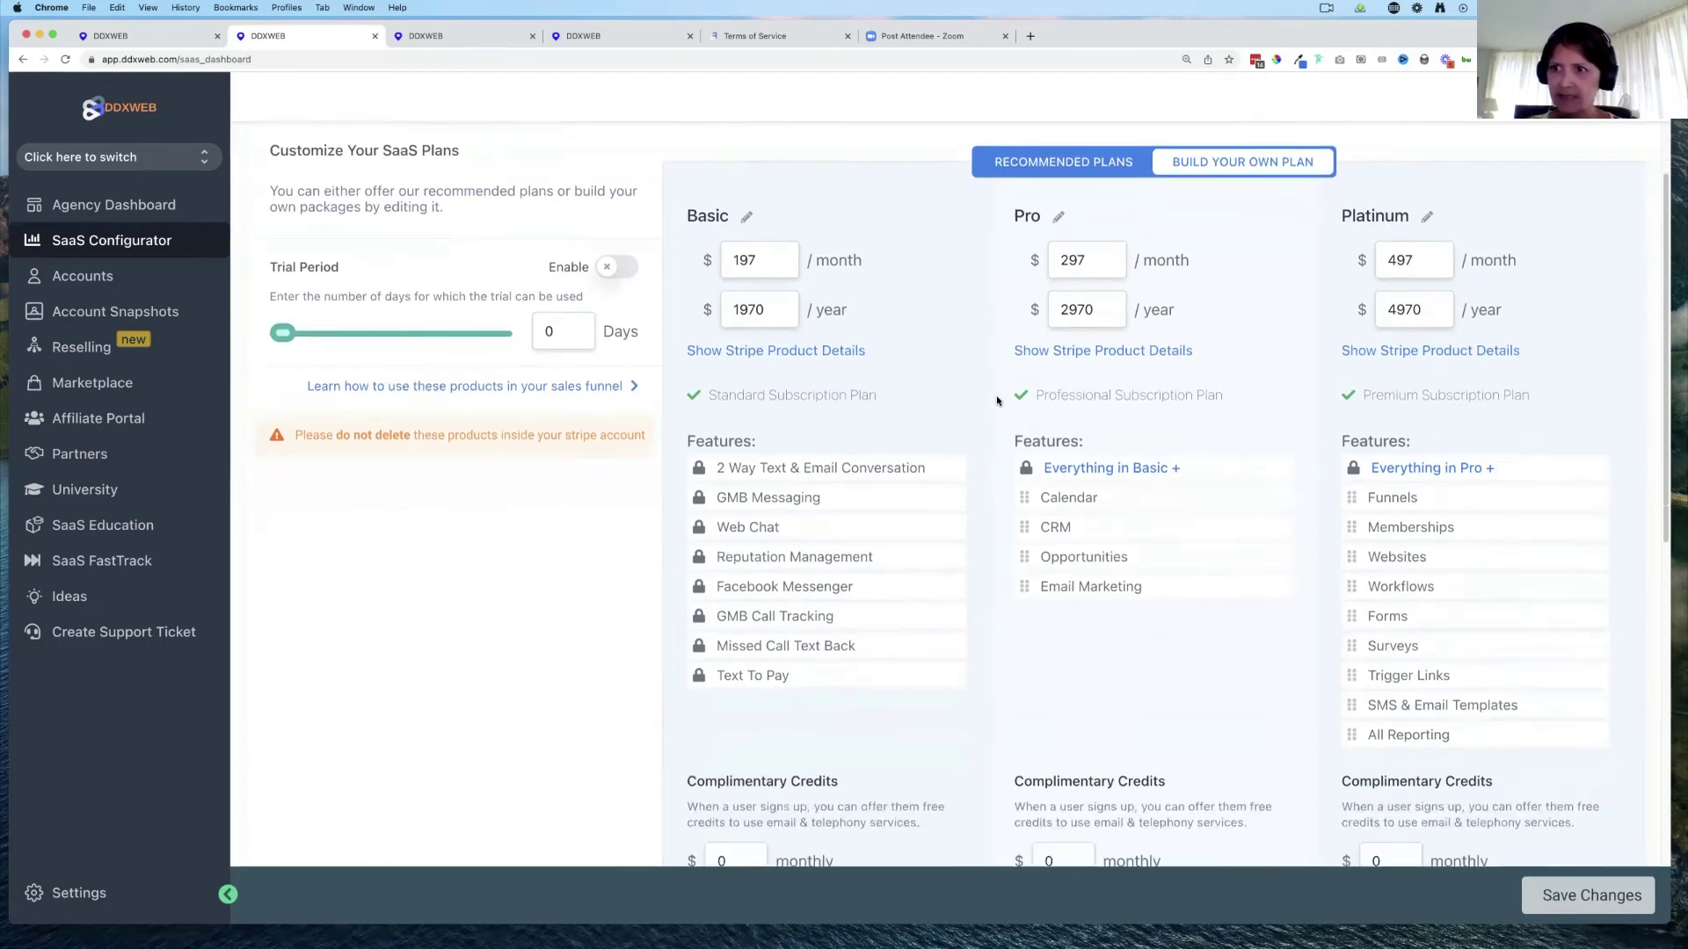
scroll(993, 398, down, 2)
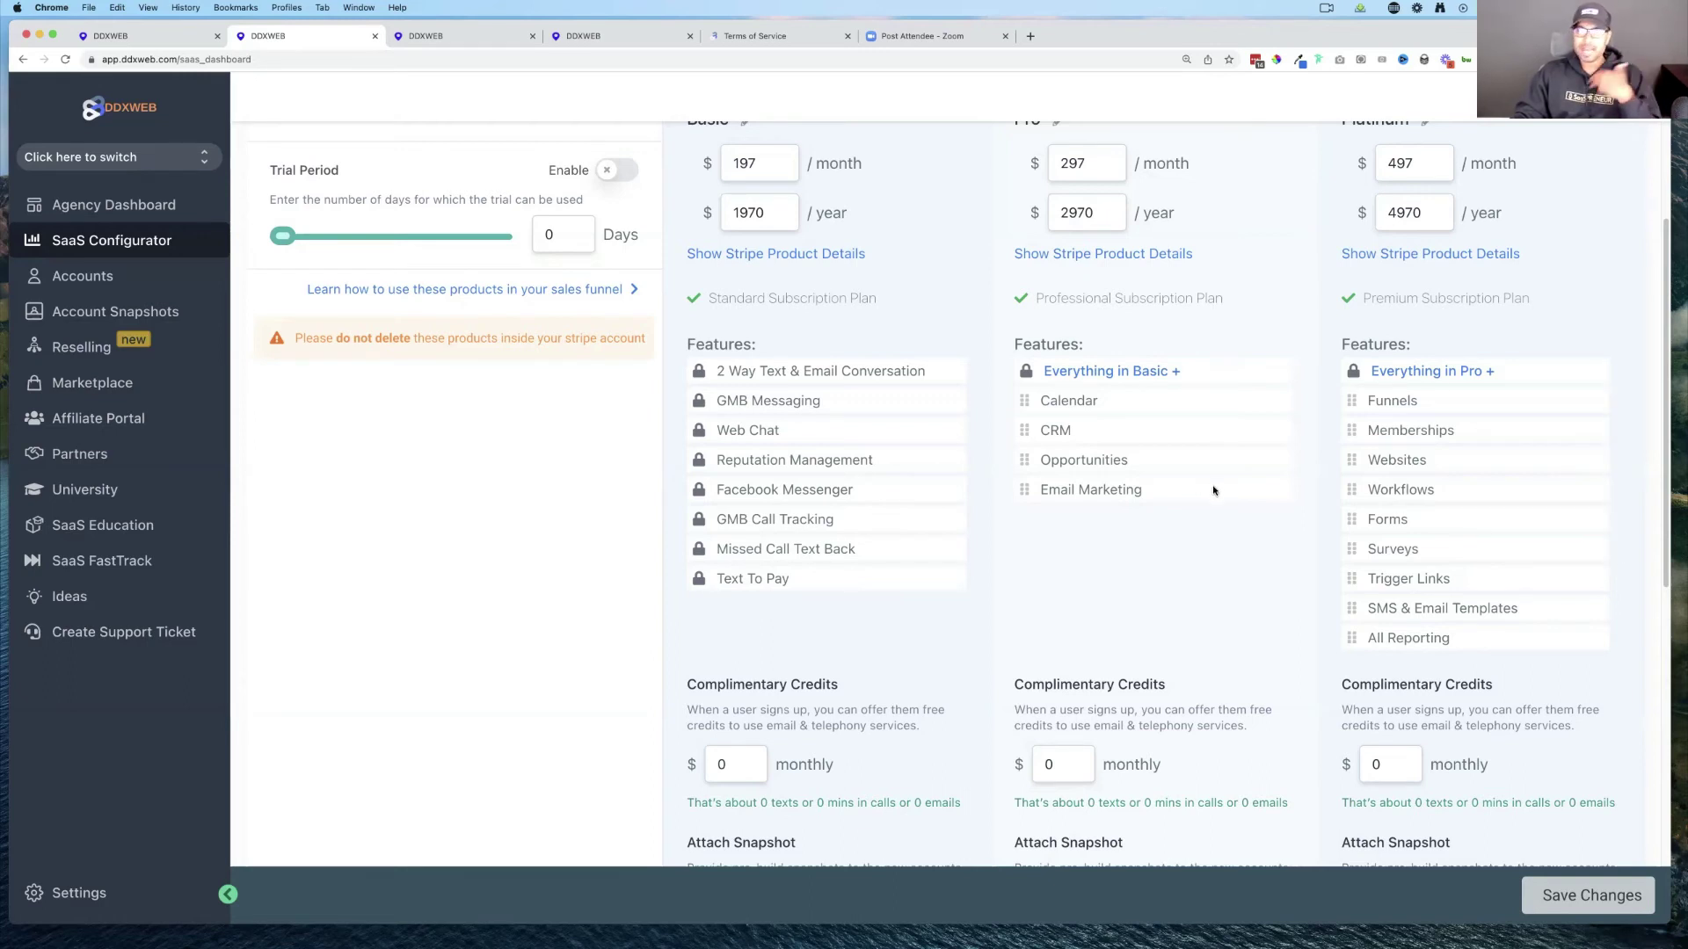
scroll(1213, 490, up, 3)
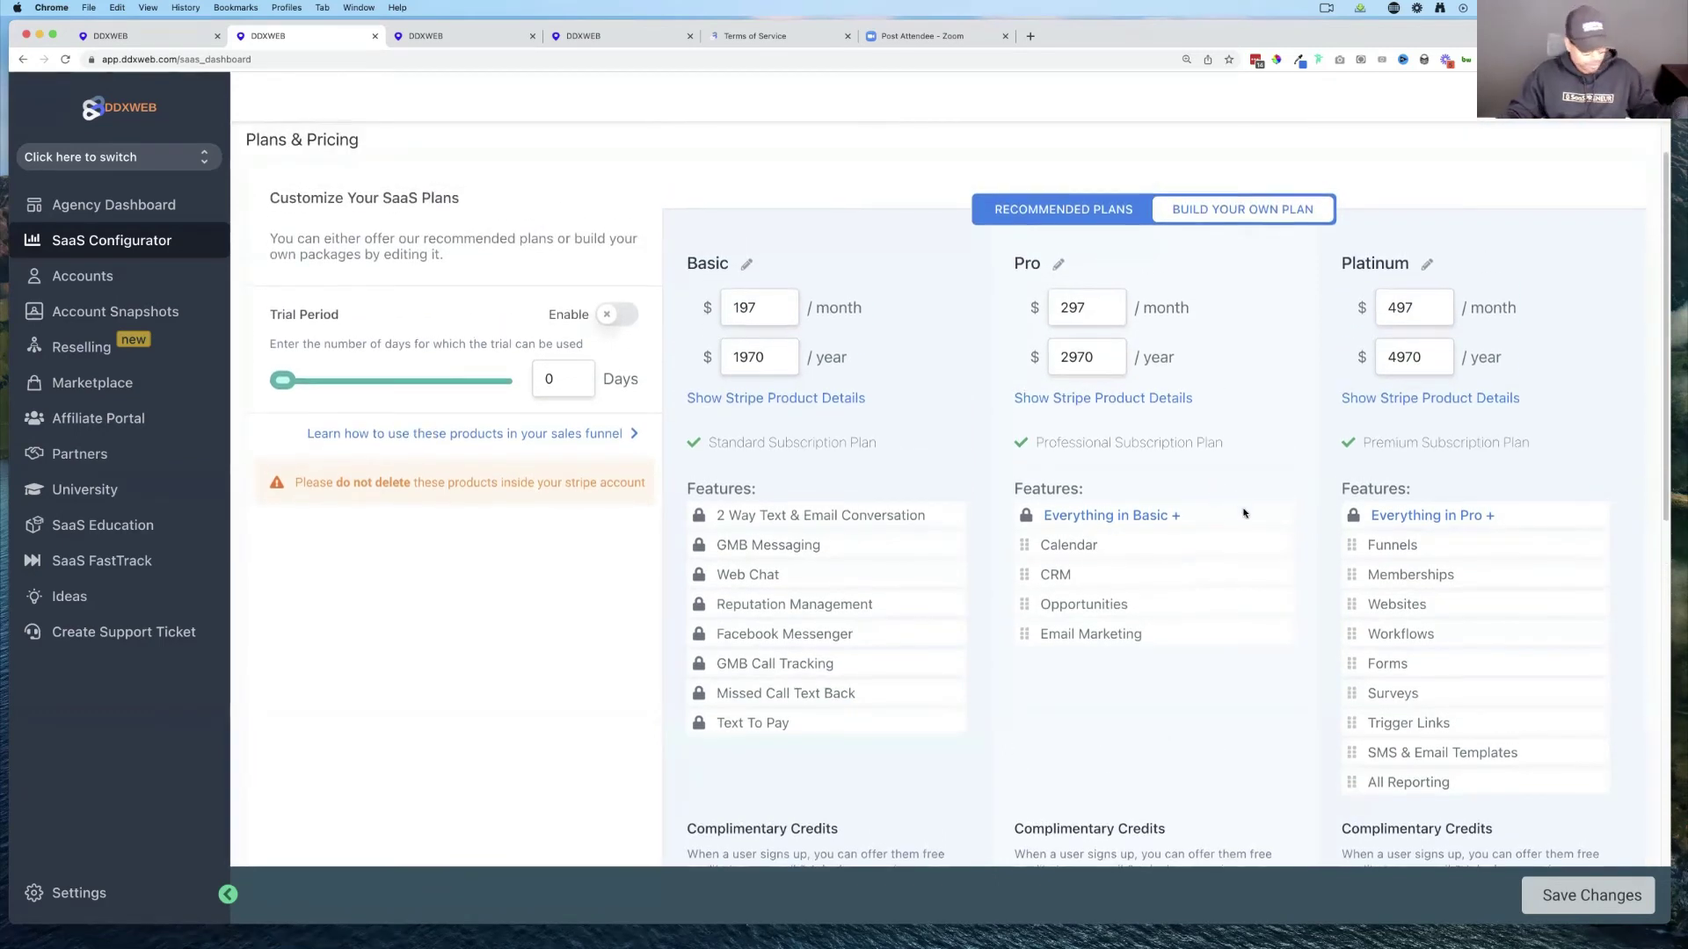
scroll(1243, 510, up, 1)
scroll(1243, 513, up, 1)
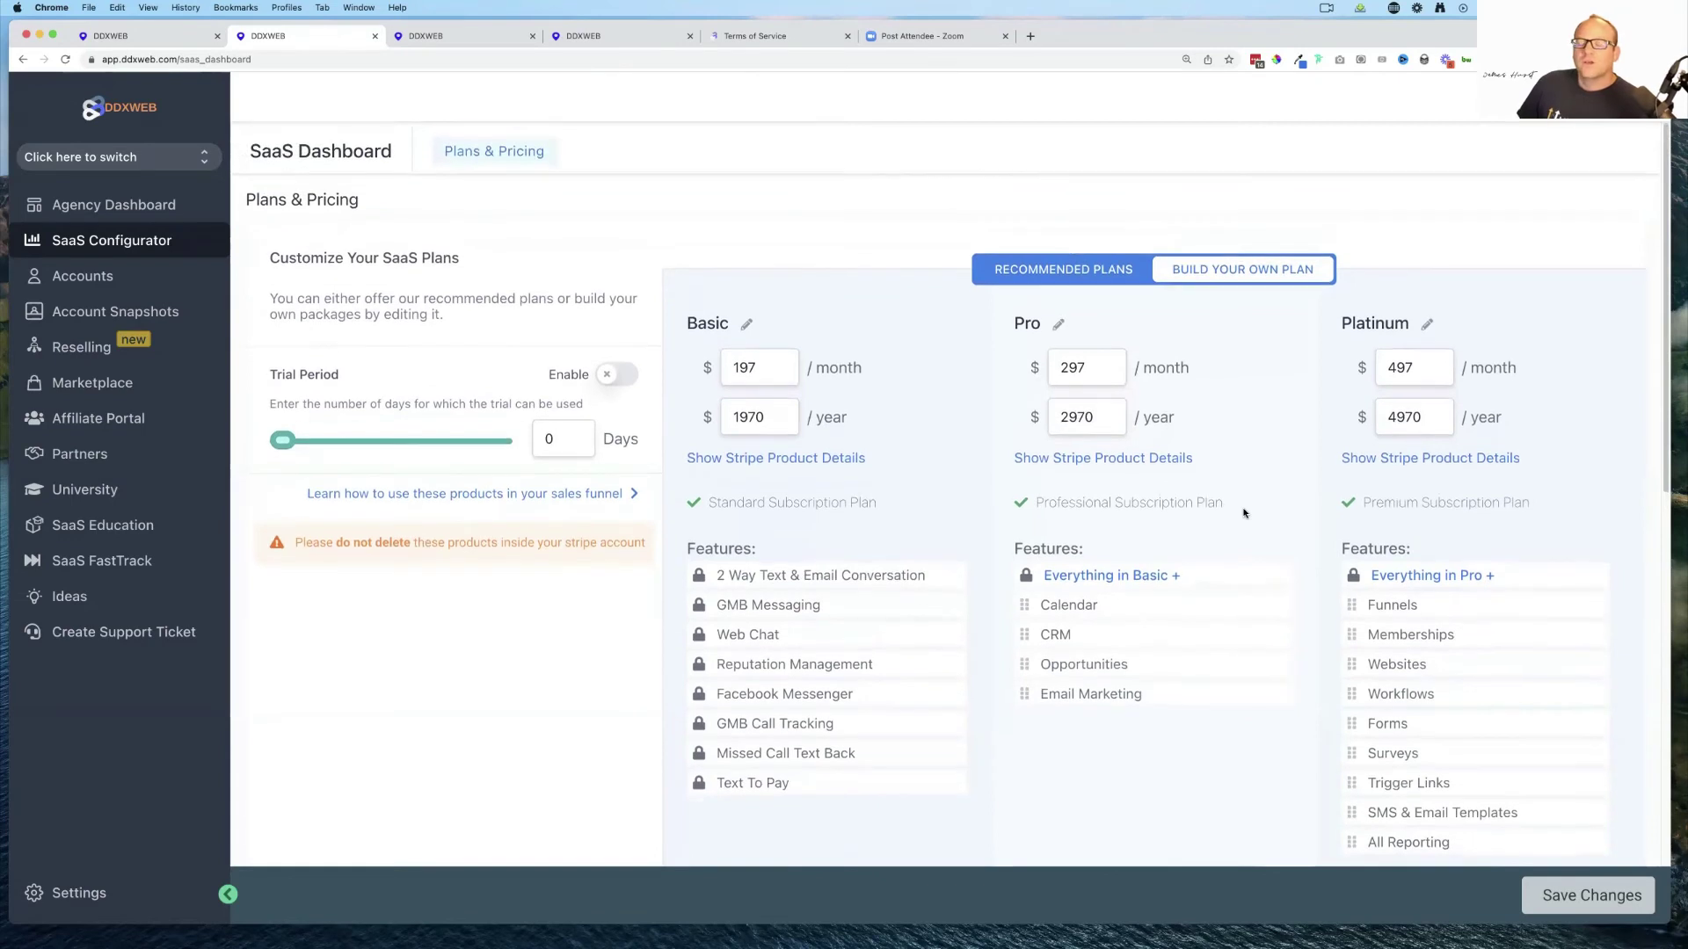
scroll(1243, 512, down, 2)
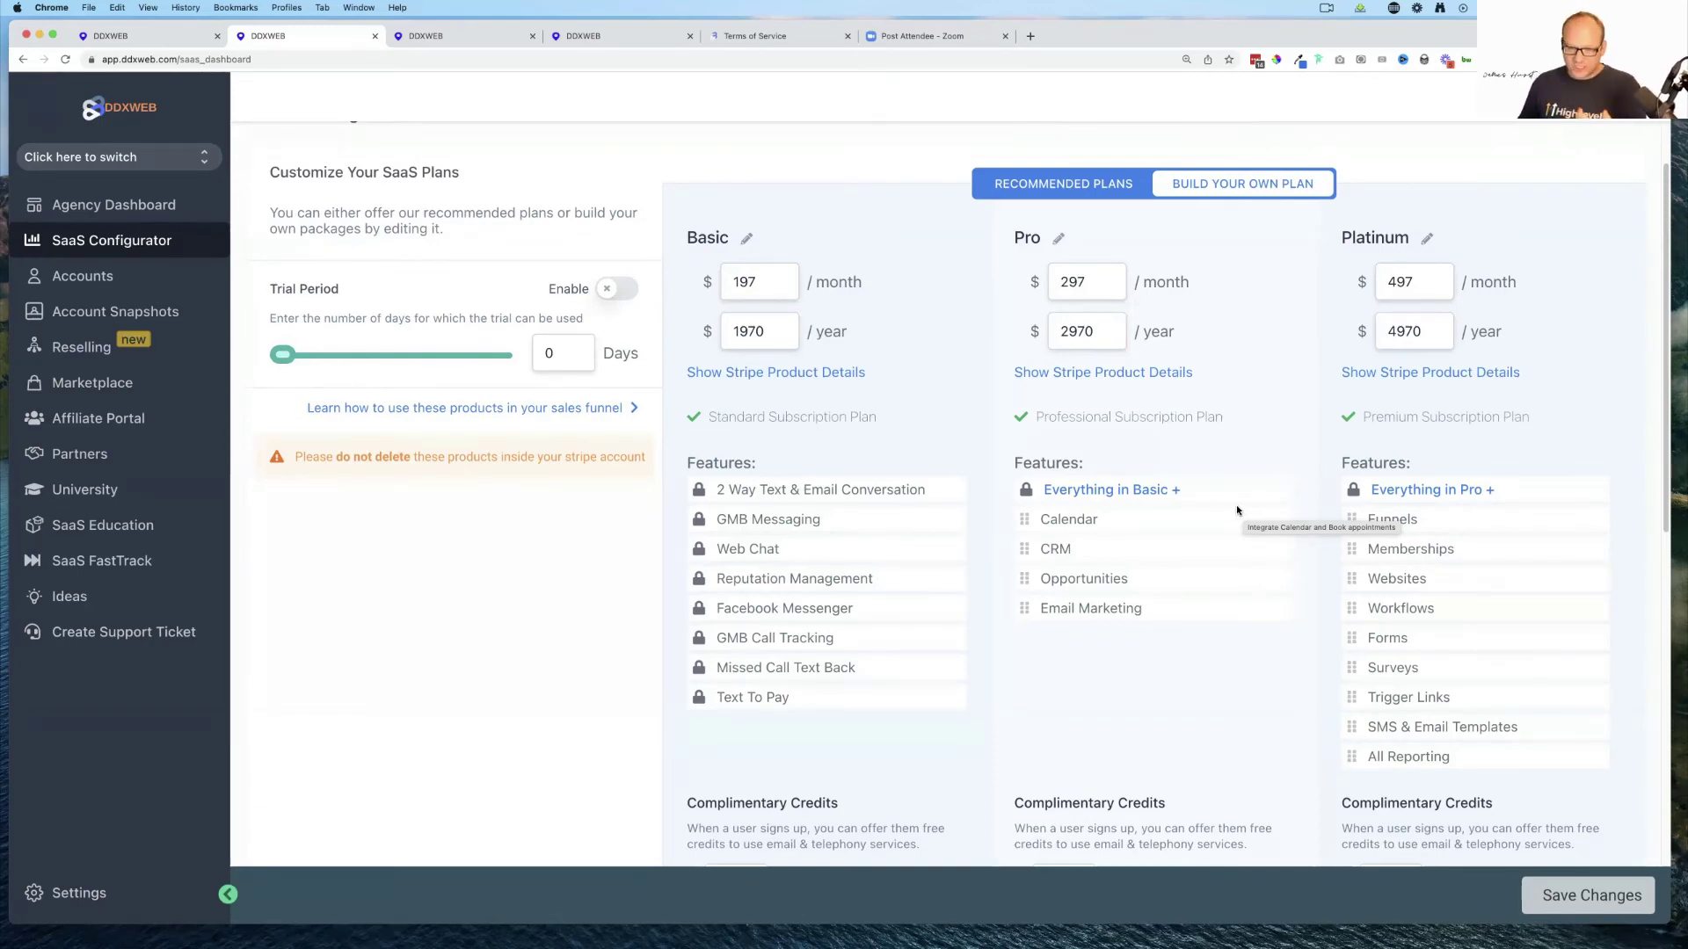
scroll(1243, 513, up, 2)
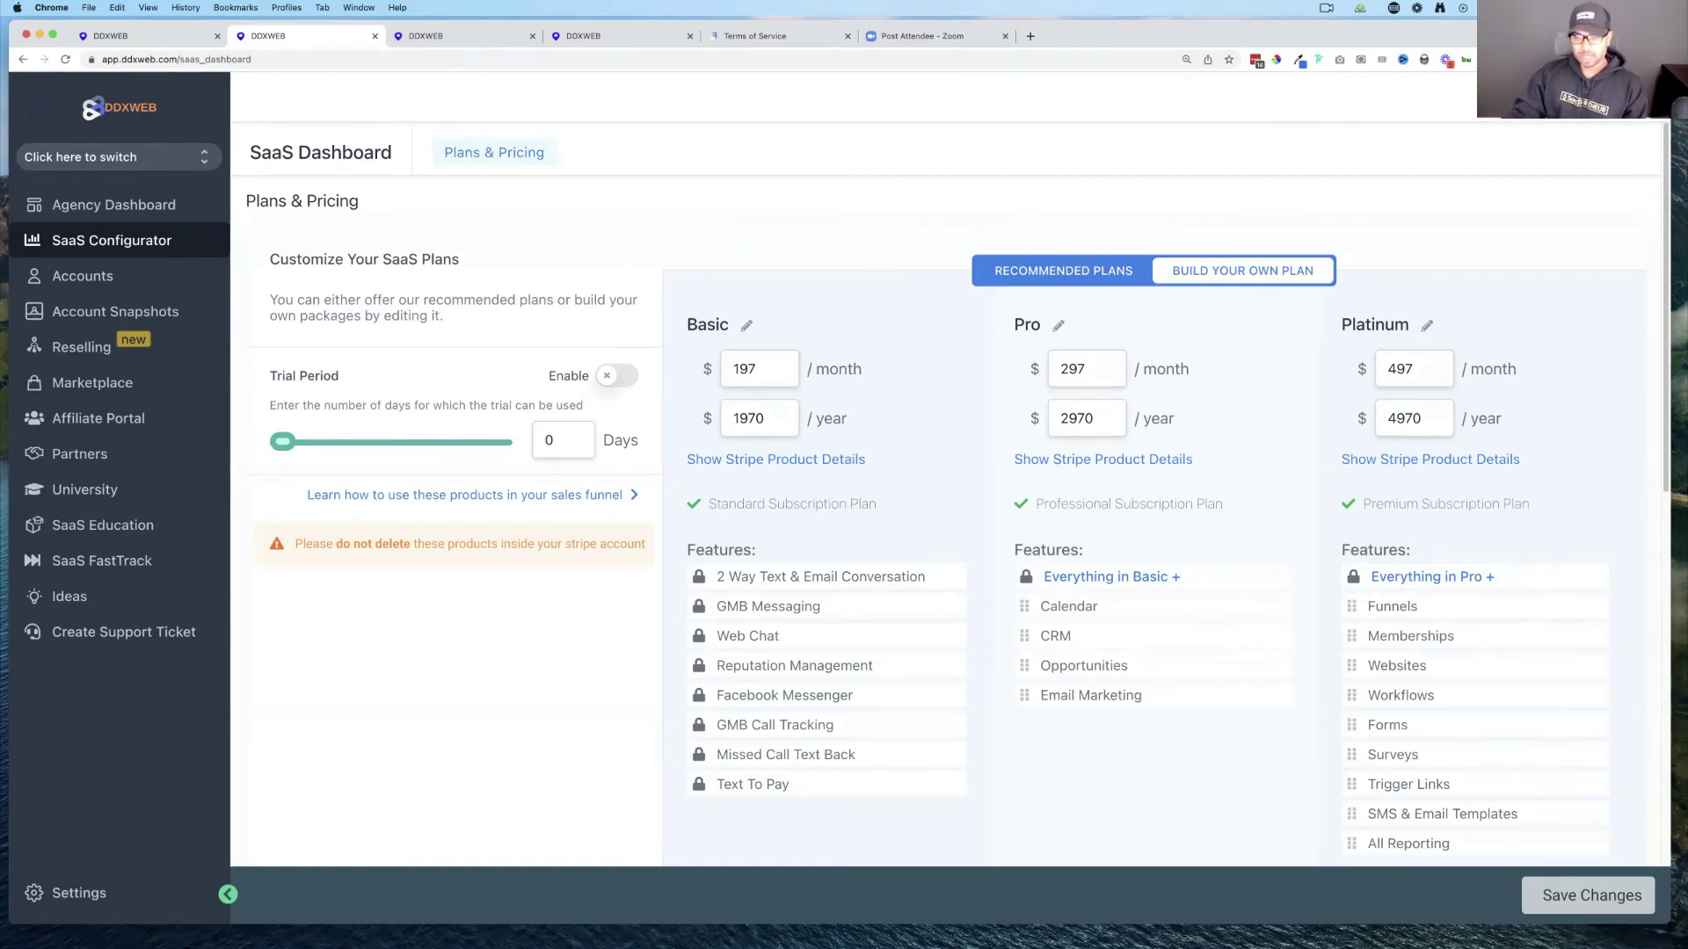
- Bring up the Twilio Rebilling Presentation Outline in Google Docs, examine the HighLevel recharge receipt, and move the document window away
drag(937, 54, 883, 51)
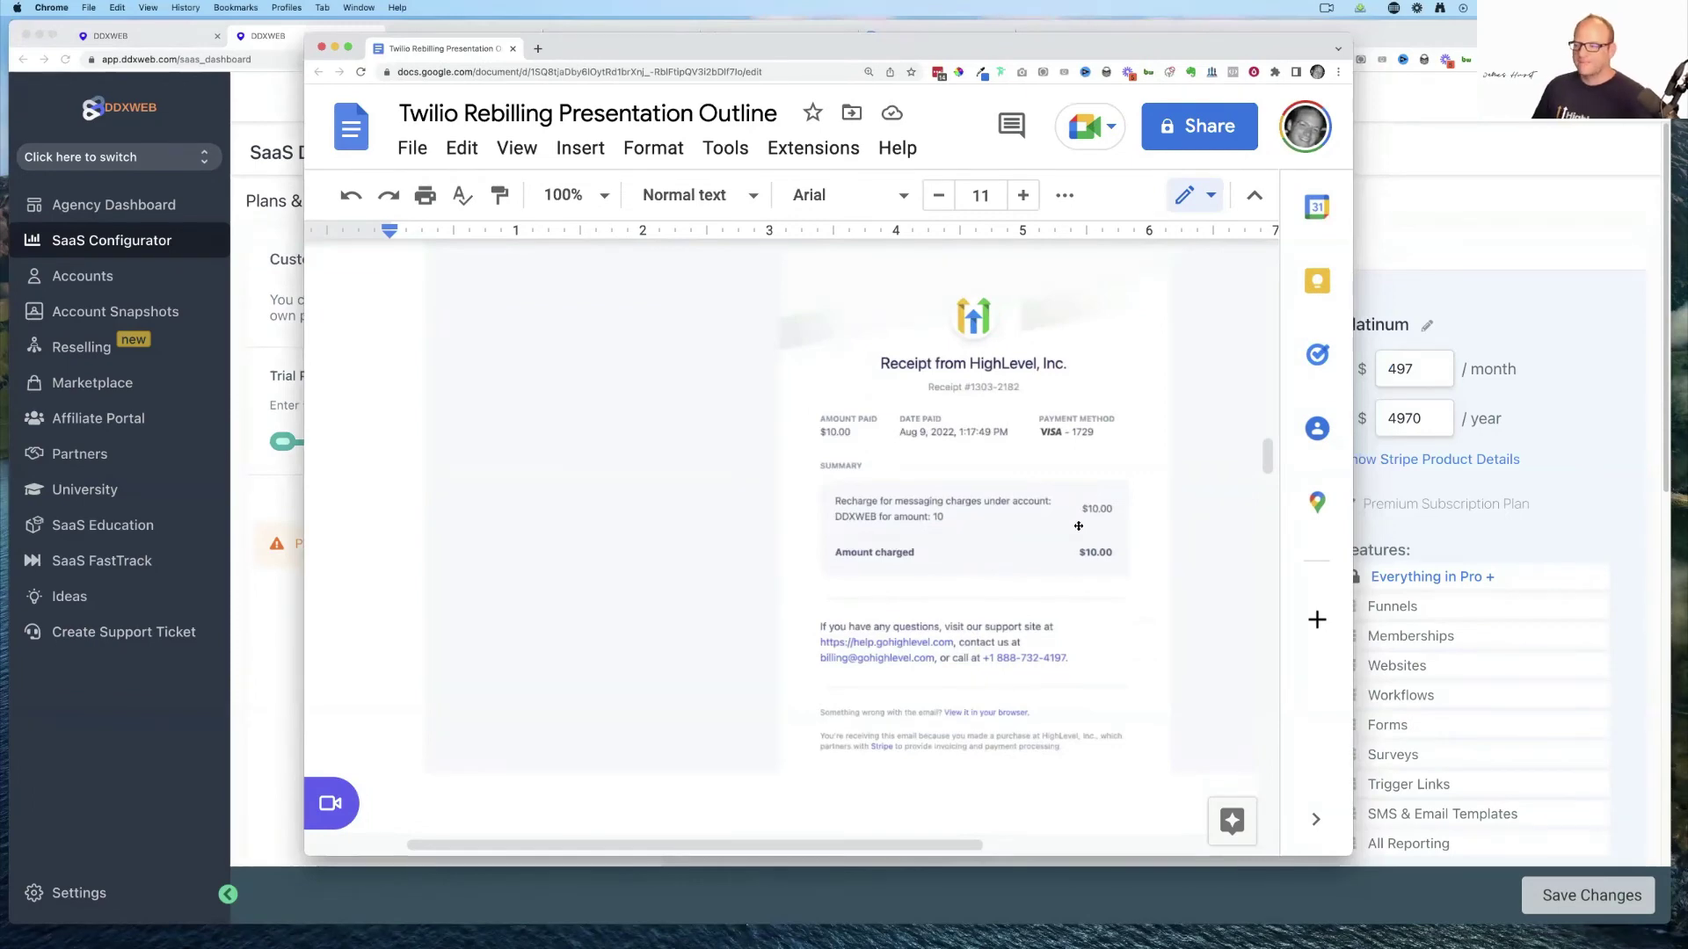
scroll(1034, 498, up, 2)
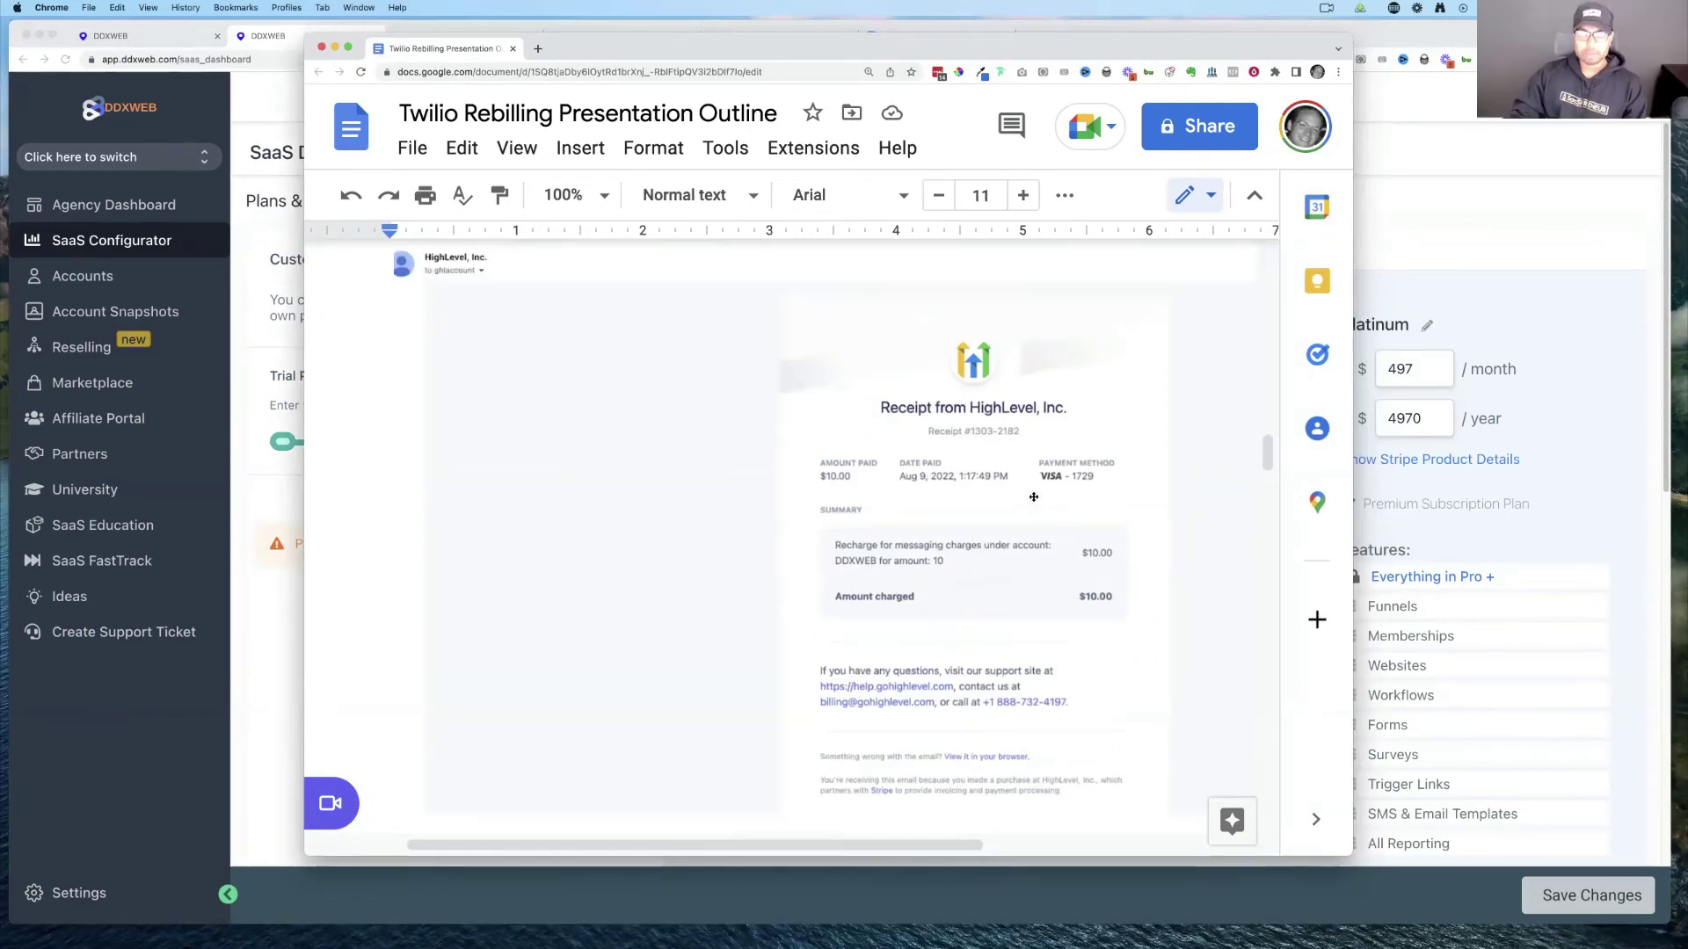
scroll(1033, 497, up, 1)
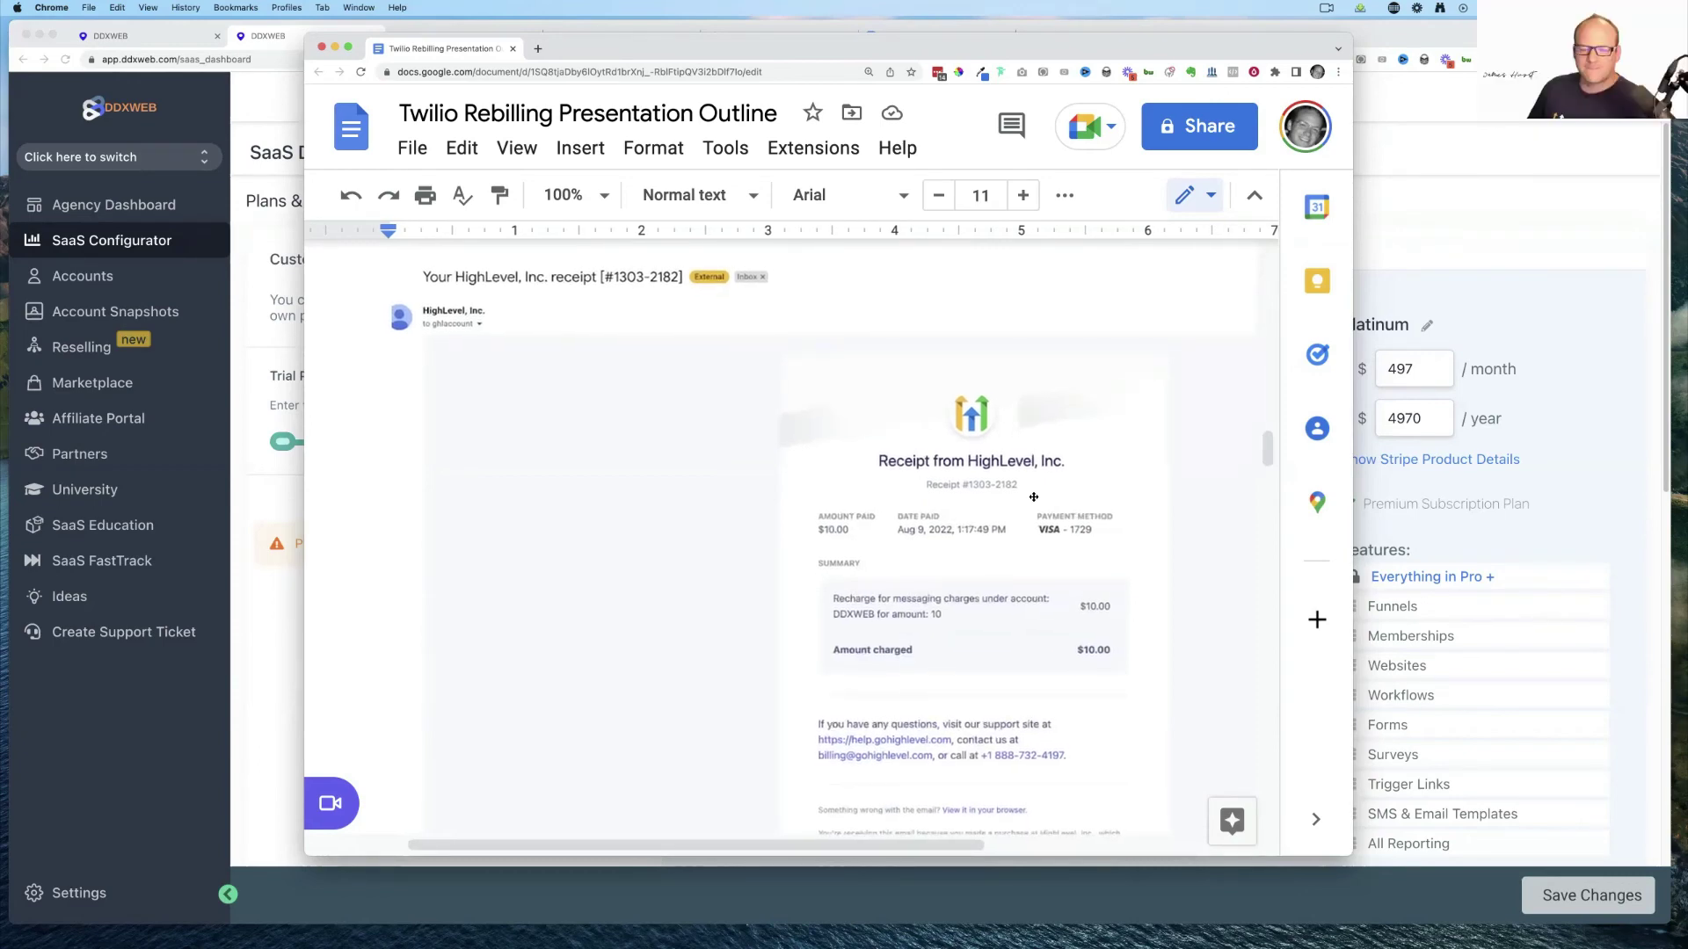
scroll(1033, 497, down, 1)
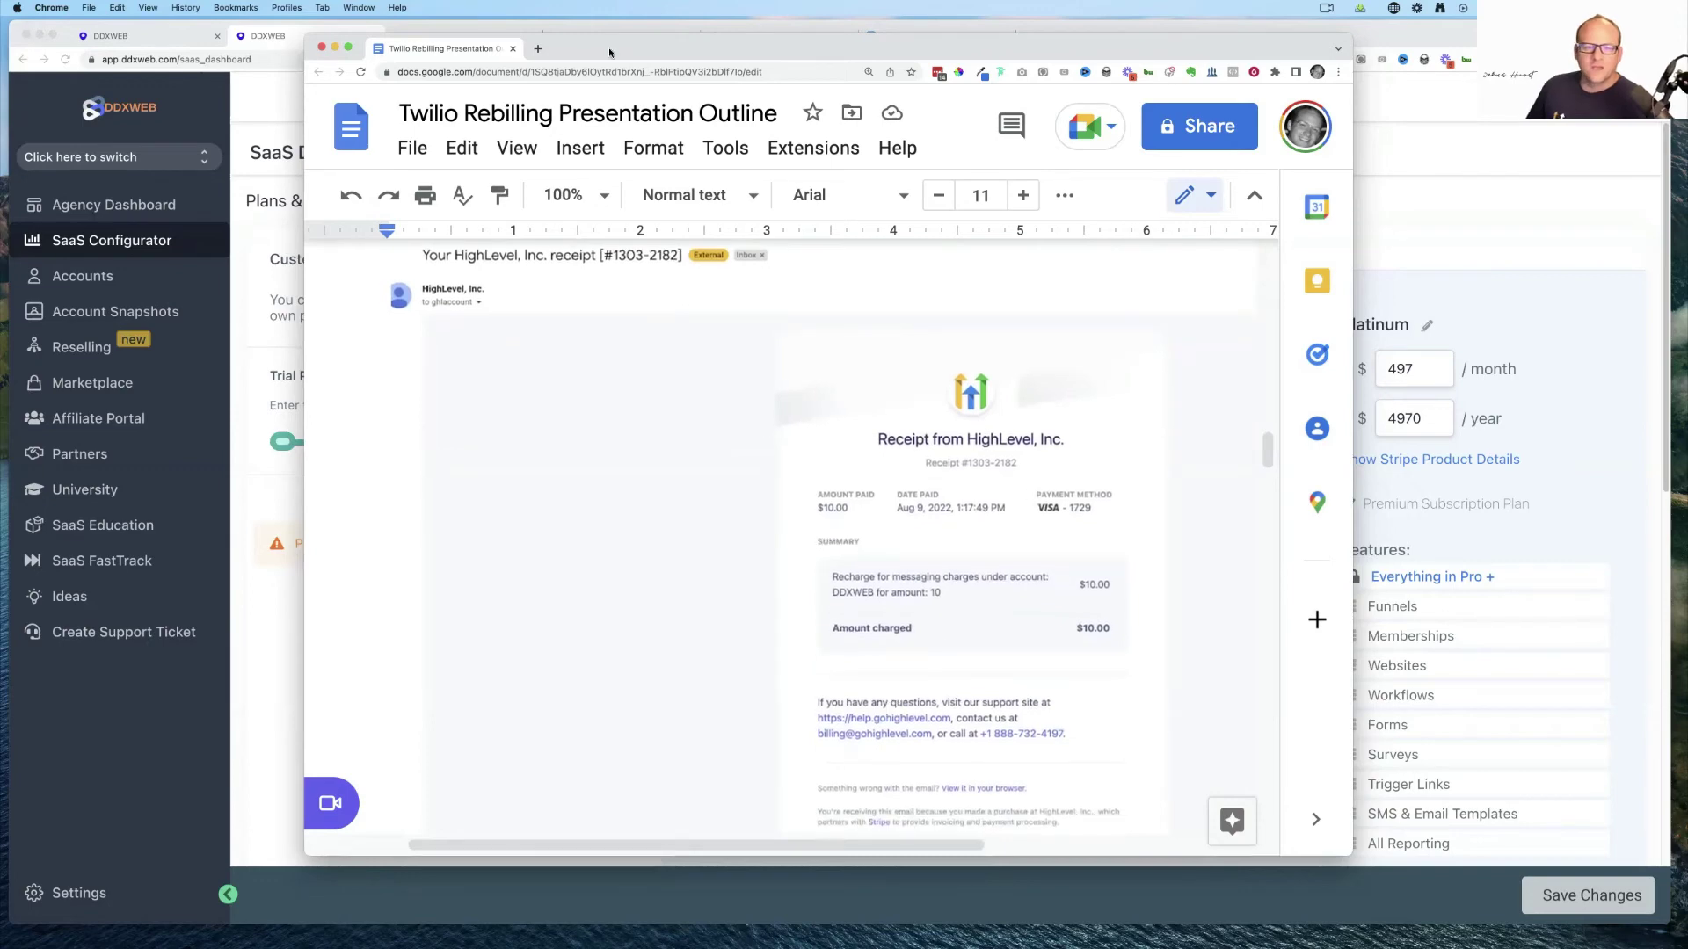
drag(591, 48, 1686, 158)
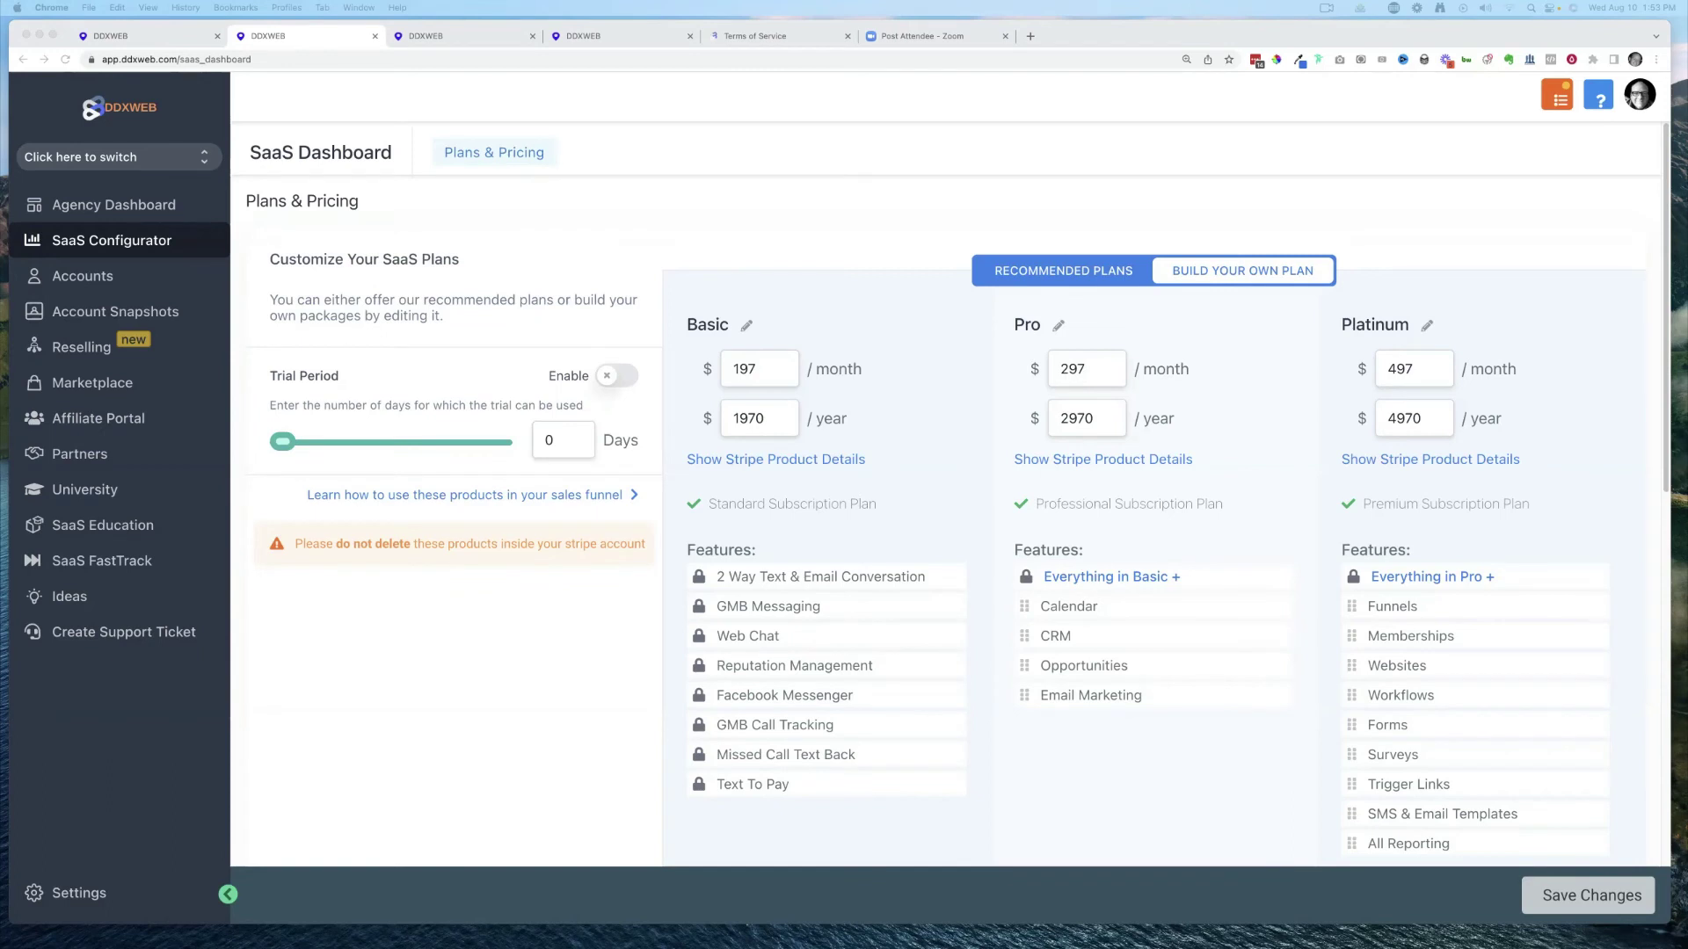
- Open the Terms of Service page and review the telephony charges estimate and the agreement form below it
click(771, 41)
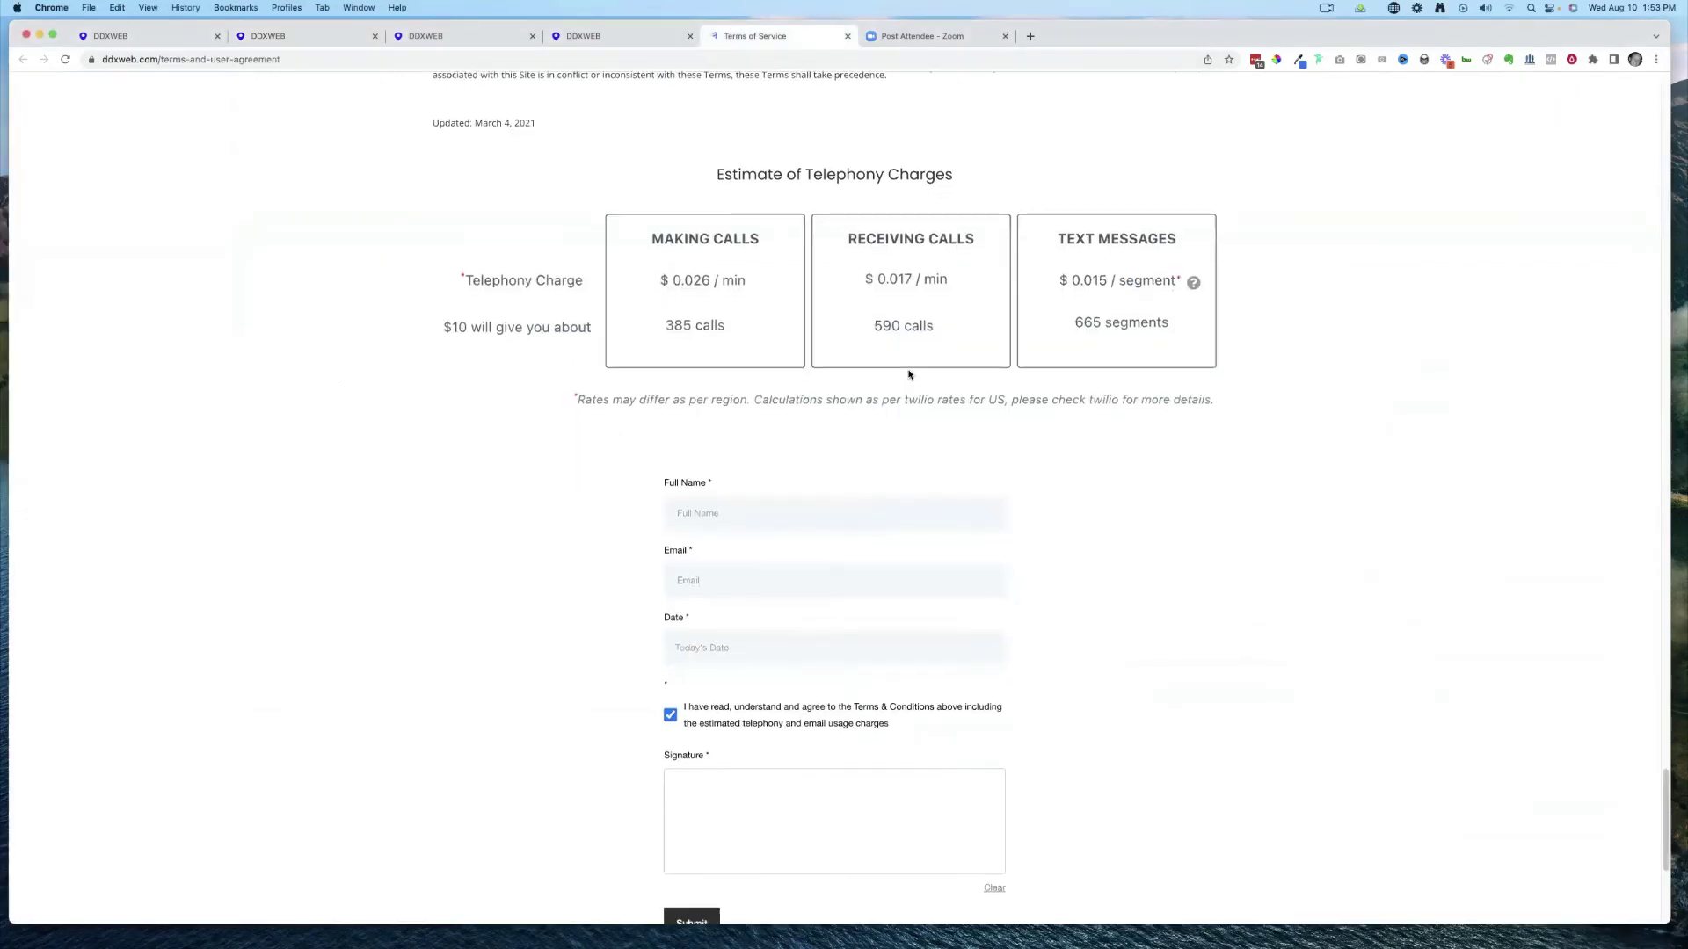
scroll(998, 368, down, 5)
scroll(998, 368, up, 3)
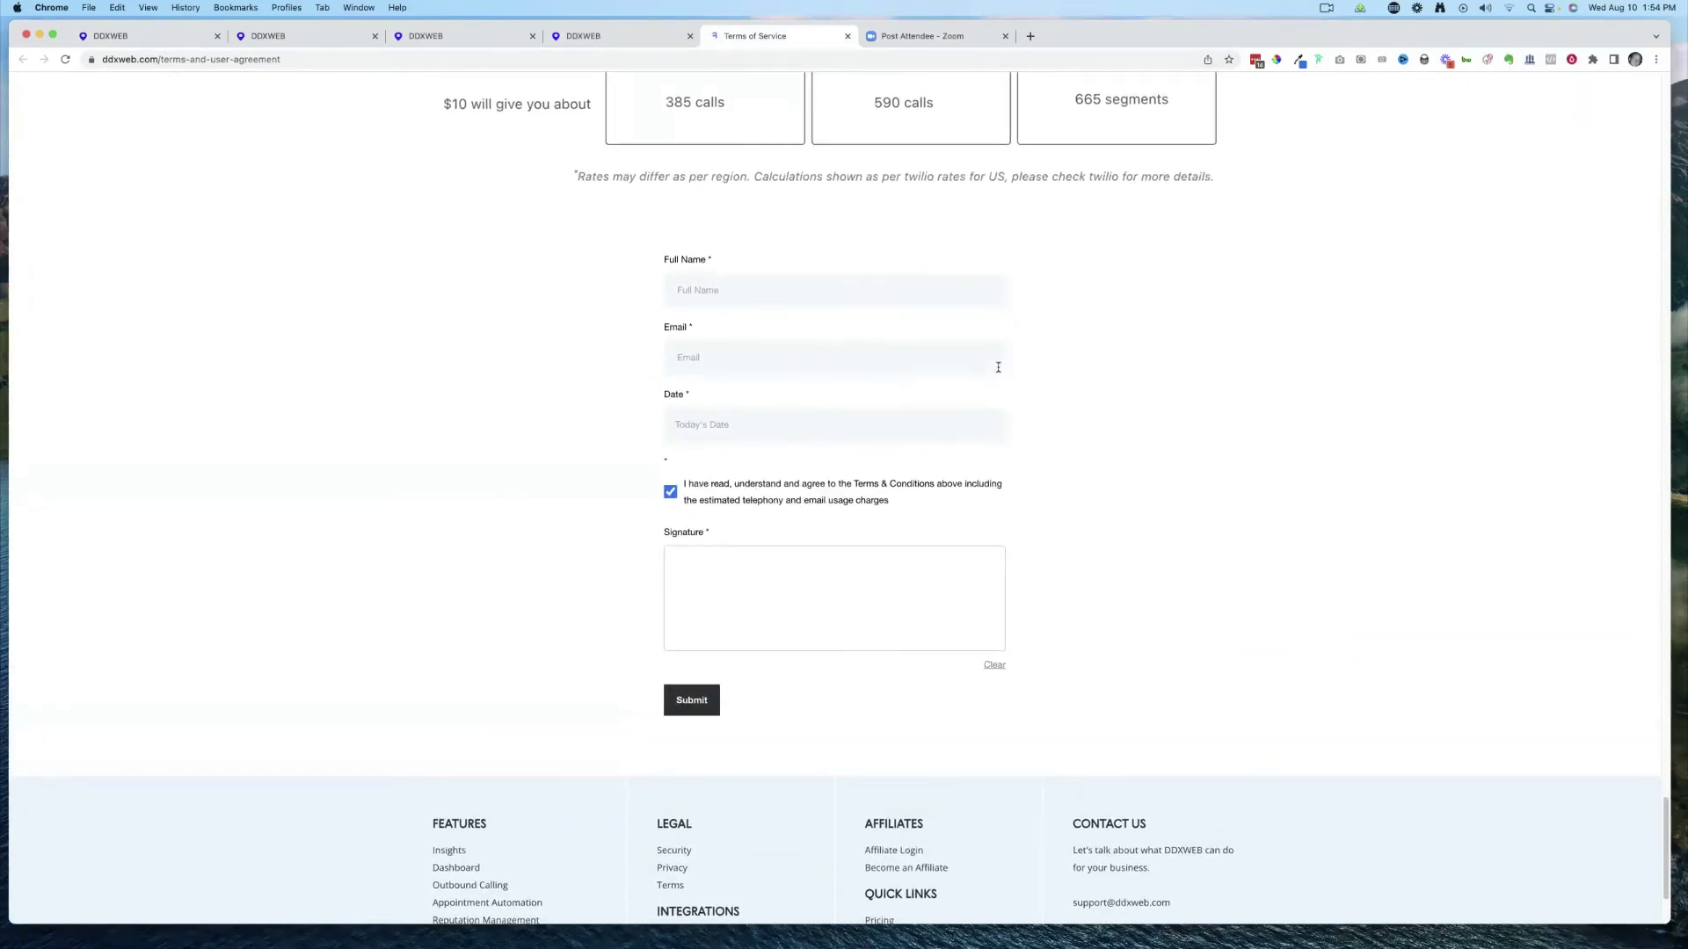
scroll(998, 368, down, 1)
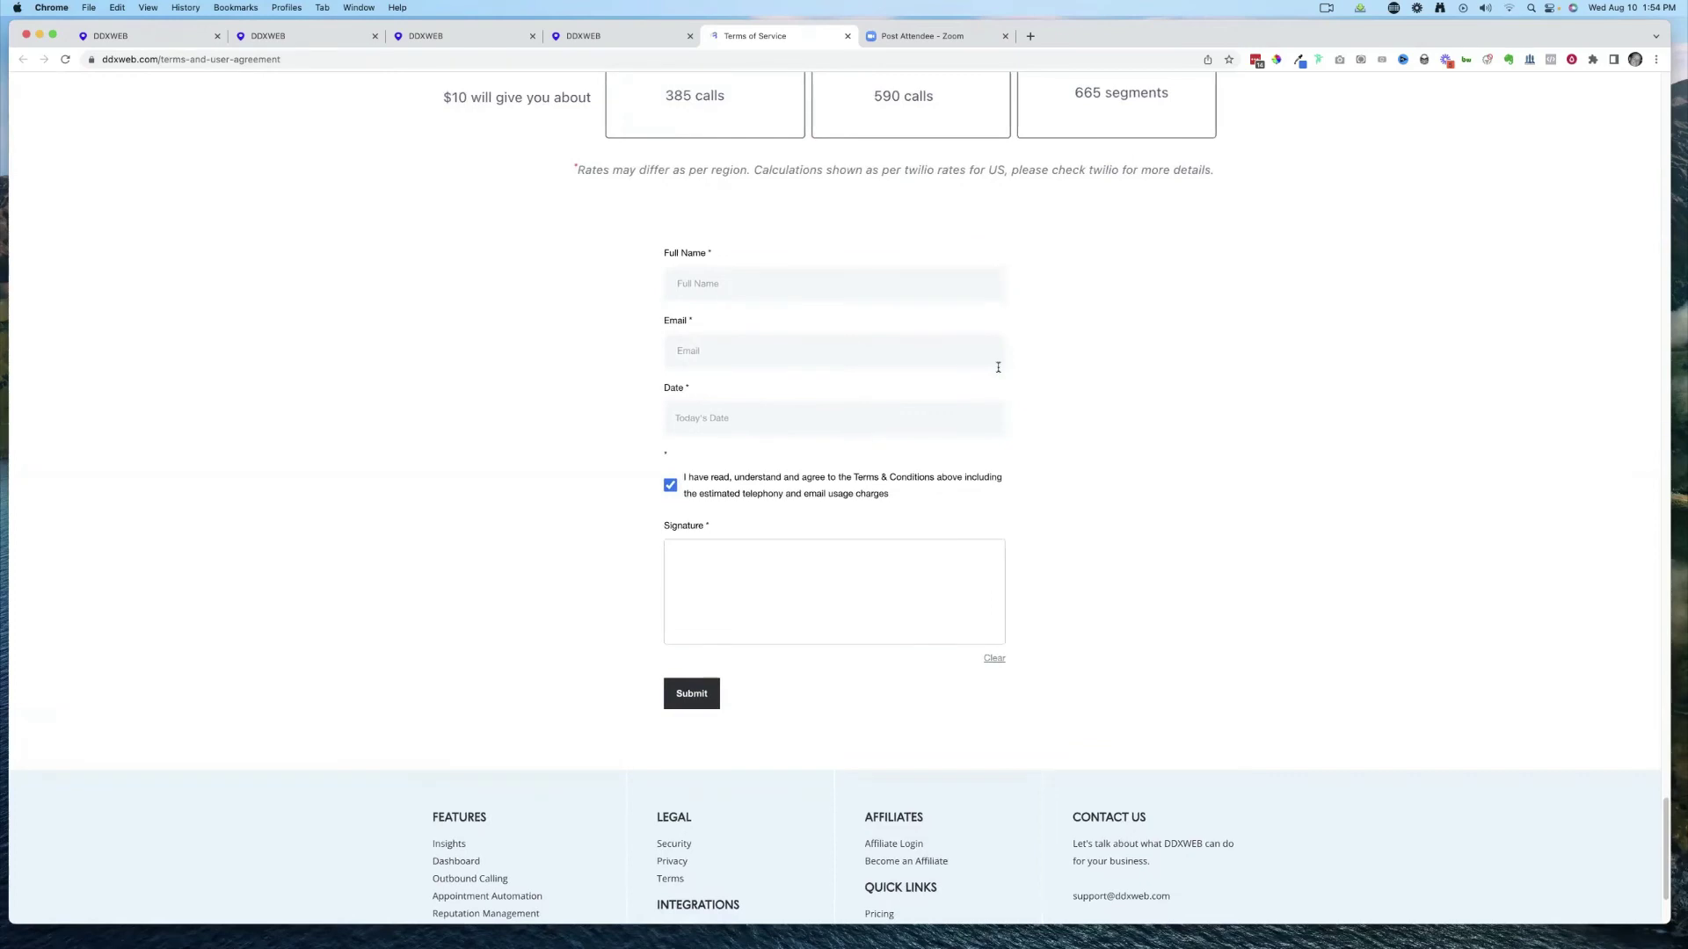
scroll(998, 367, up, 1)
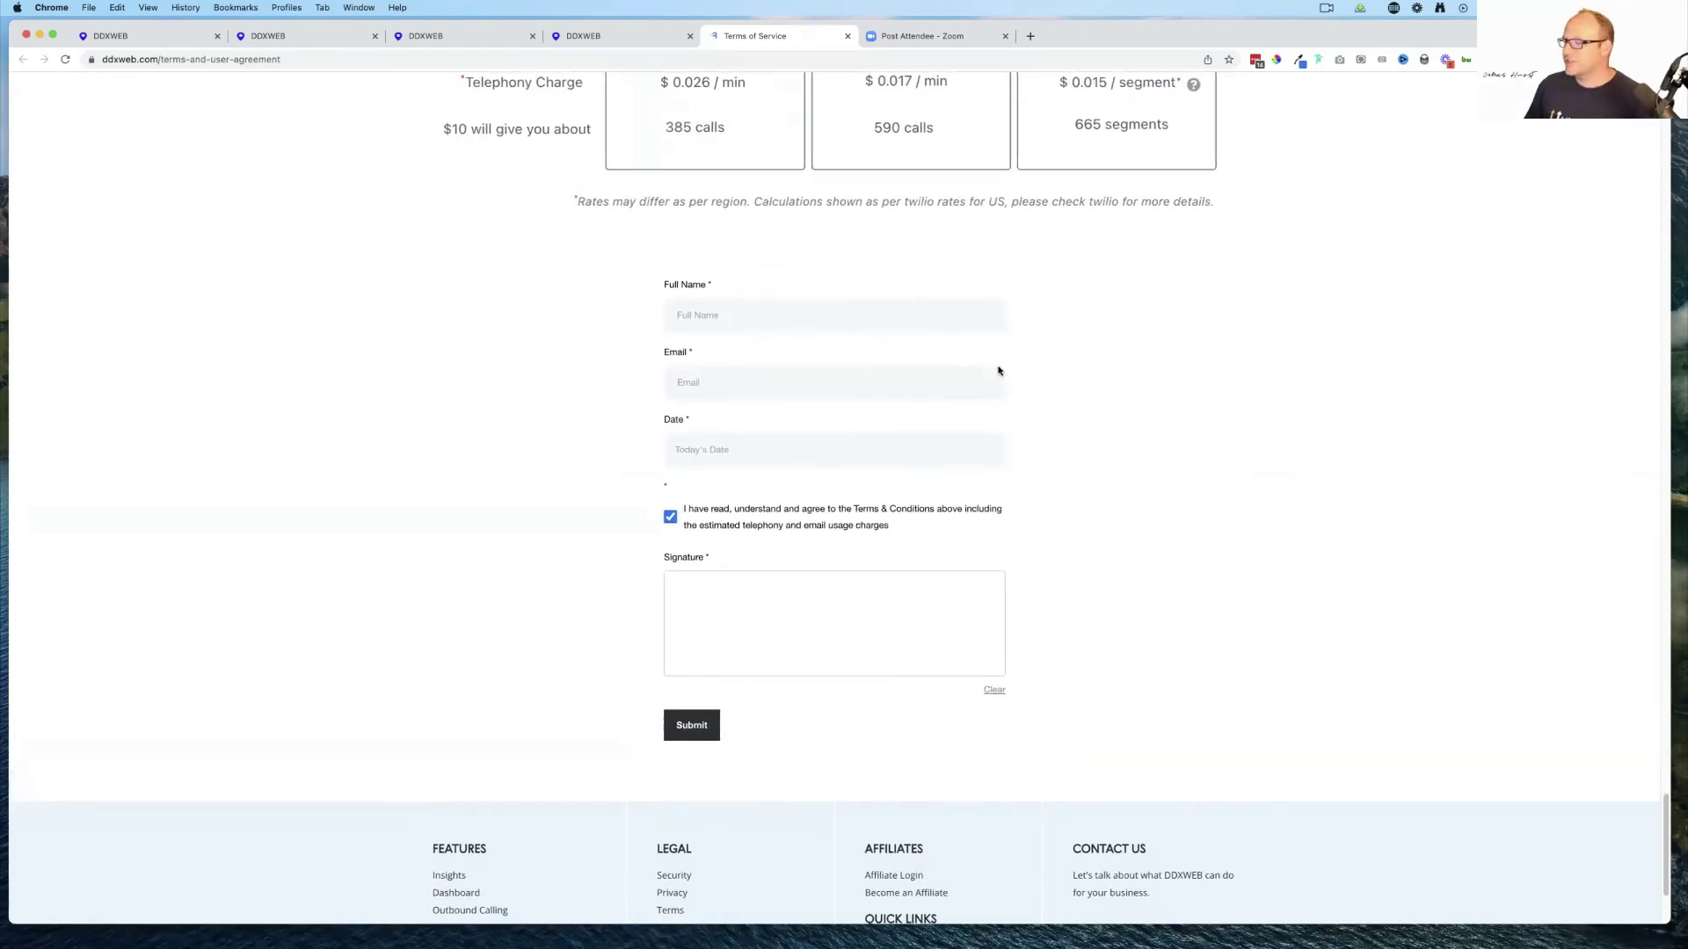
- Draw a sample signature in the agreement form and set its date to 2022-08-05
mouse_move(696, 602)
mouse_down()
mouse_move(934, 657)
mouse_move(903, 632)
mouse_up()
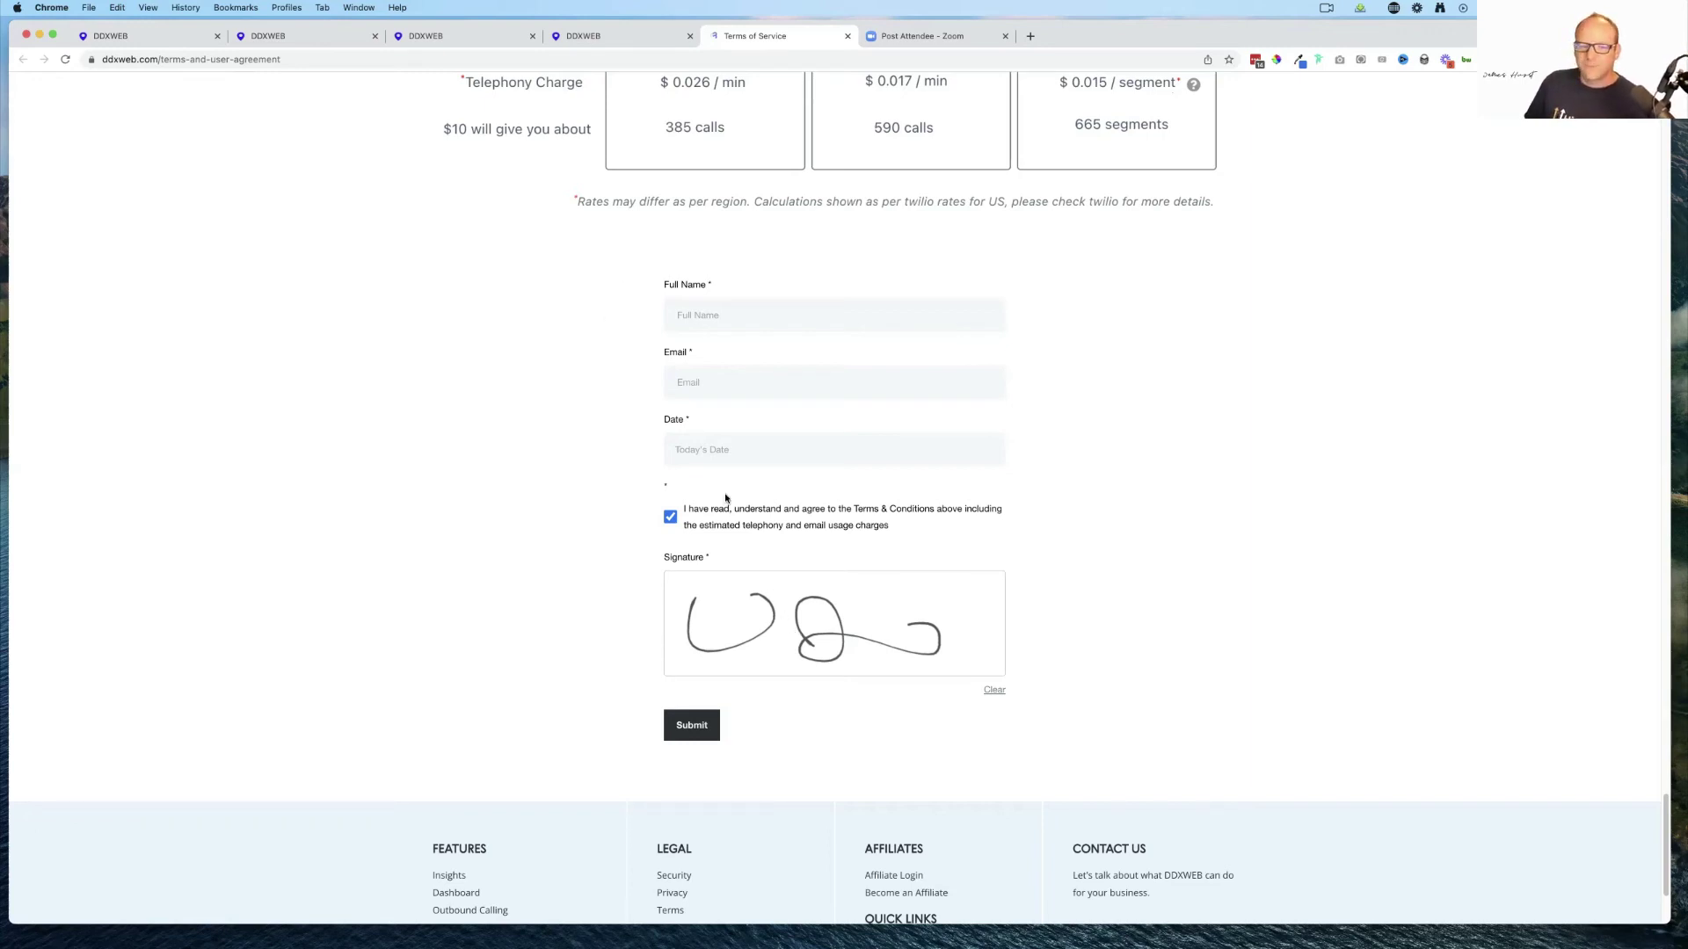
click(705, 449)
click(789, 553)
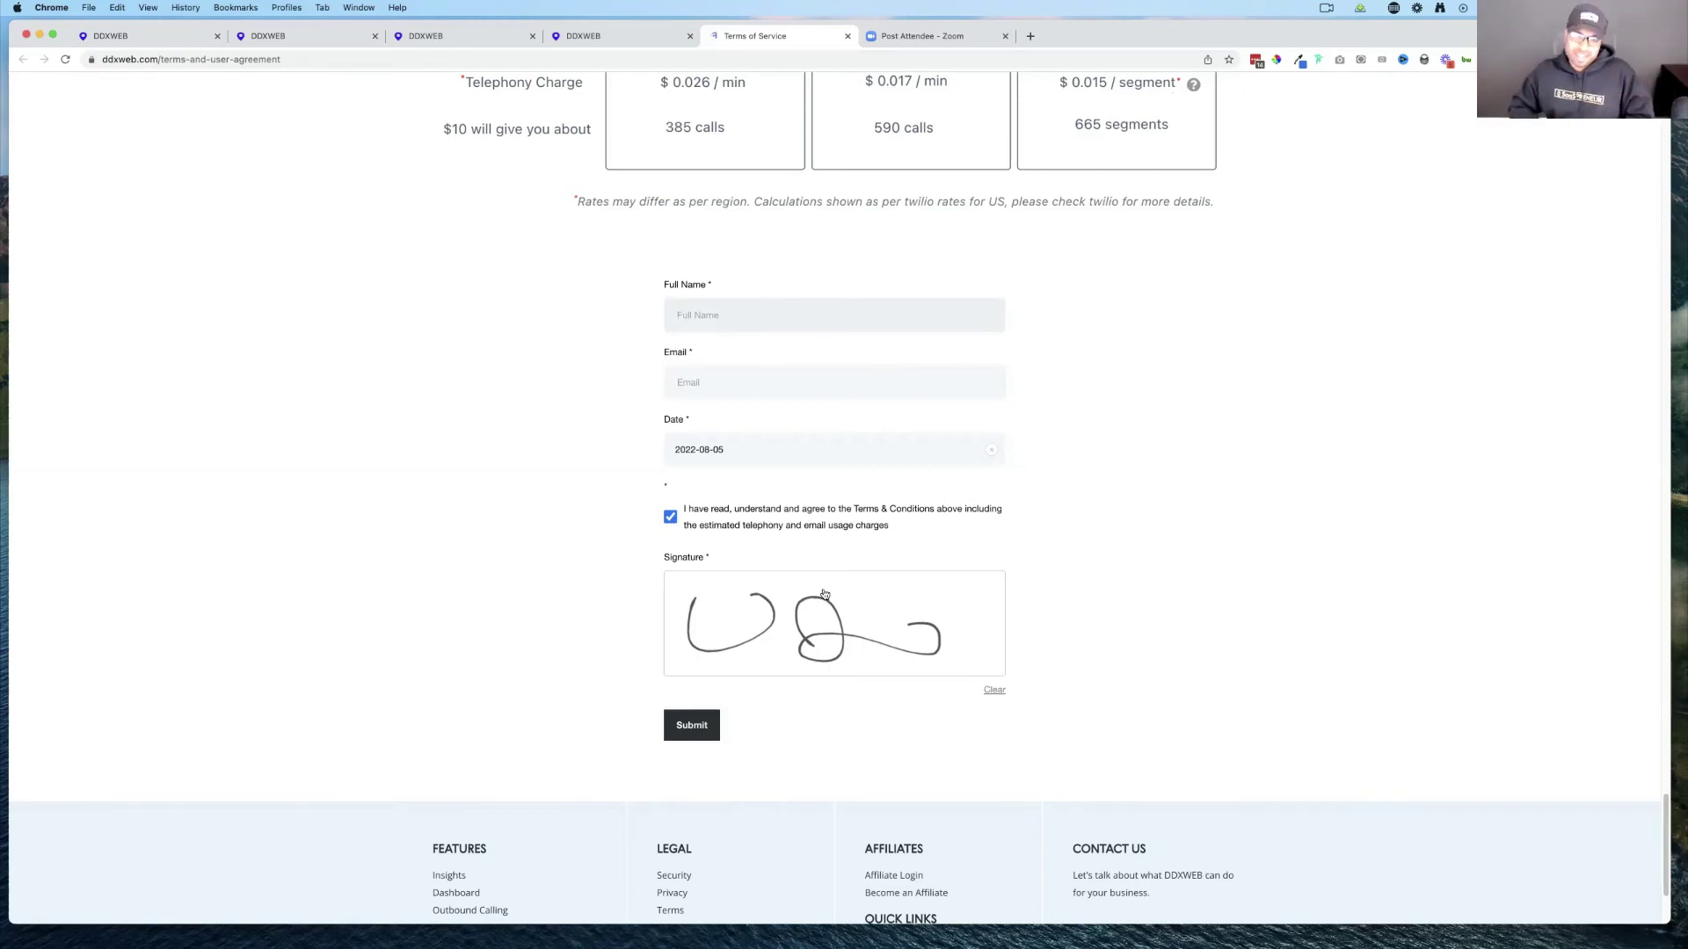
- Compare the telephony charges estimate with the agreement form and highlight the consent statement covering the estimated telephony and email usage charges
scroll(839, 551, up, 1)
scroll(838, 551, up, 2)
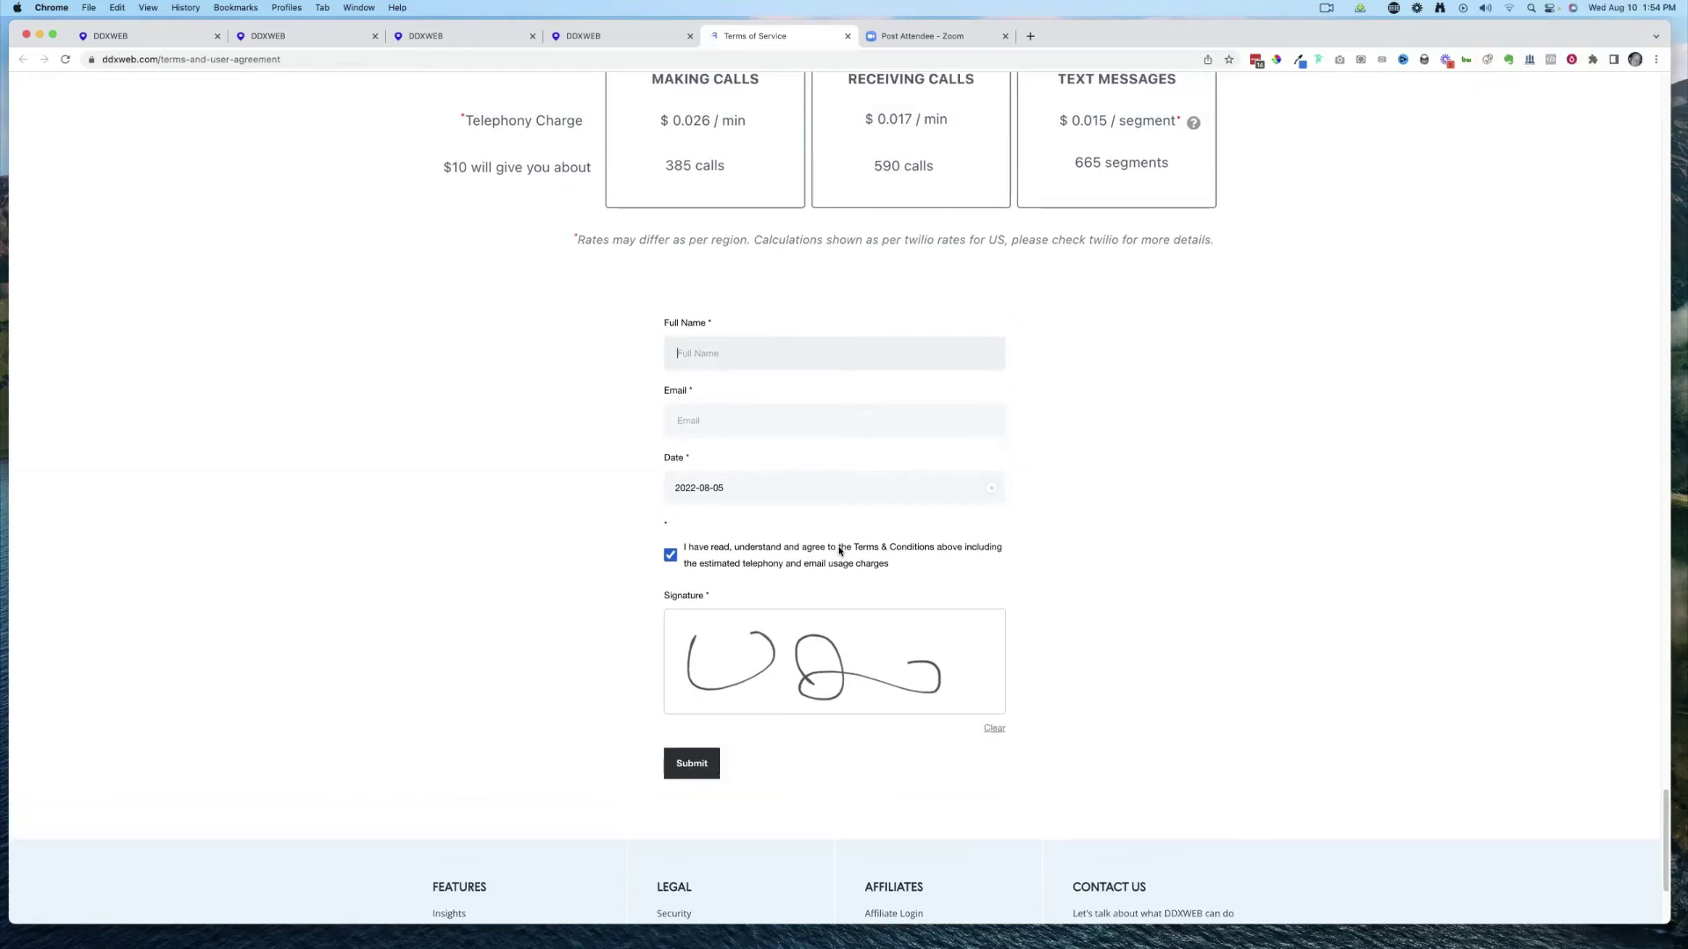
scroll(838, 551, down, 1)
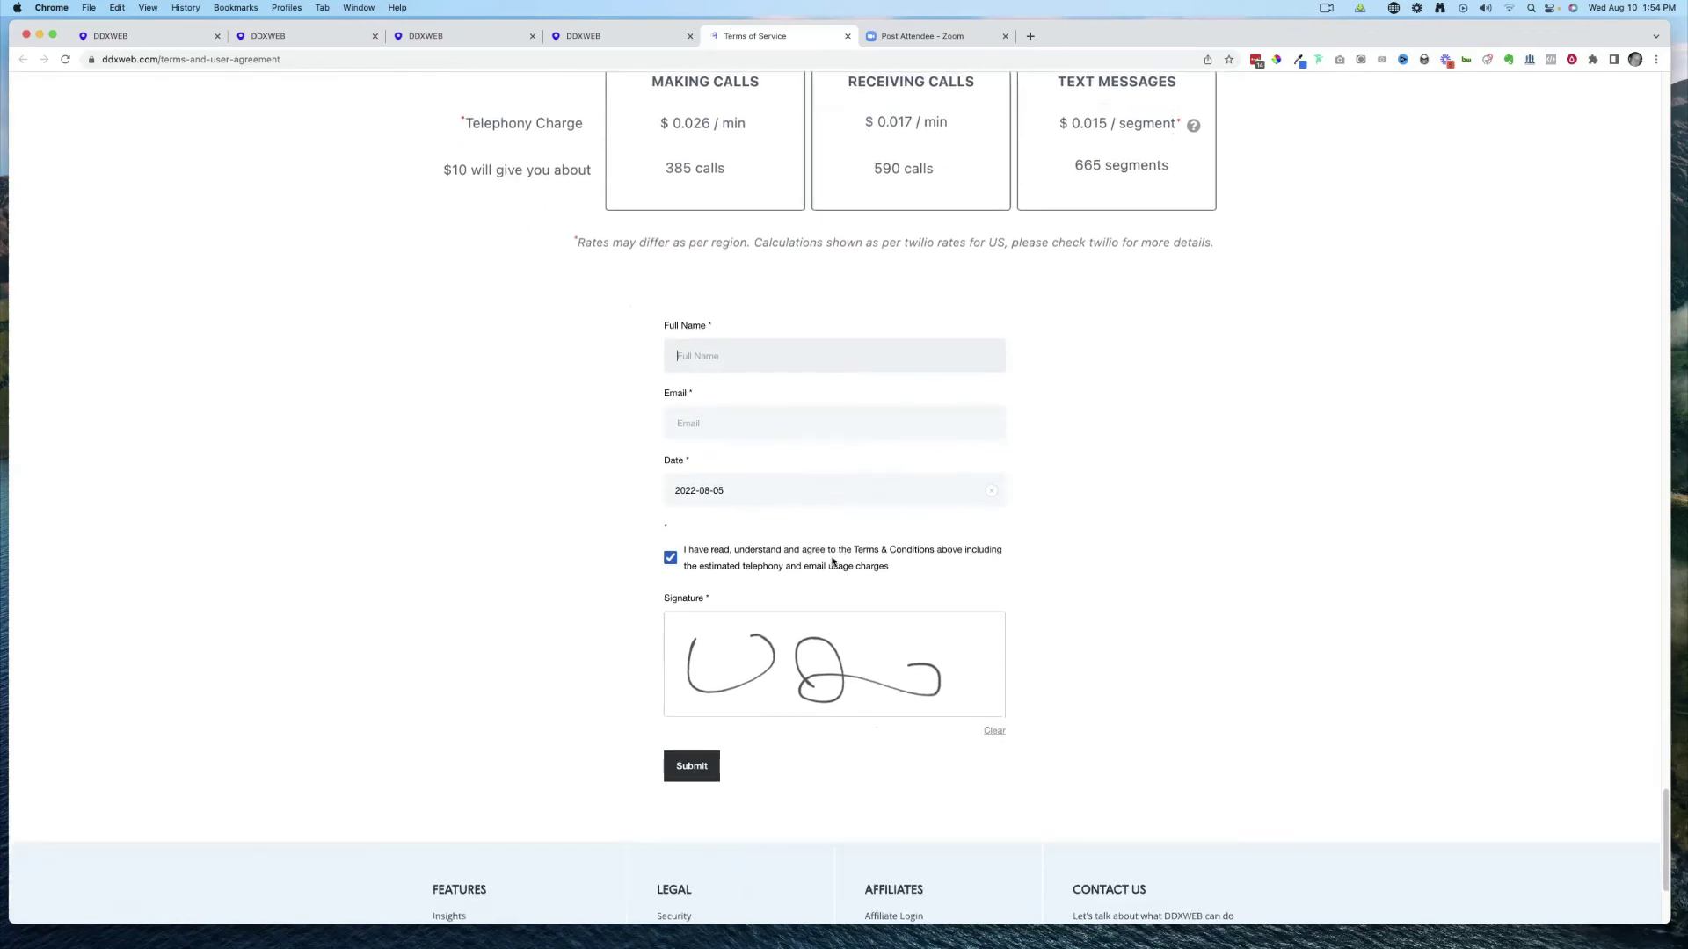
scroll(809, 577, up, 2)
scroll(810, 578, up, 3)
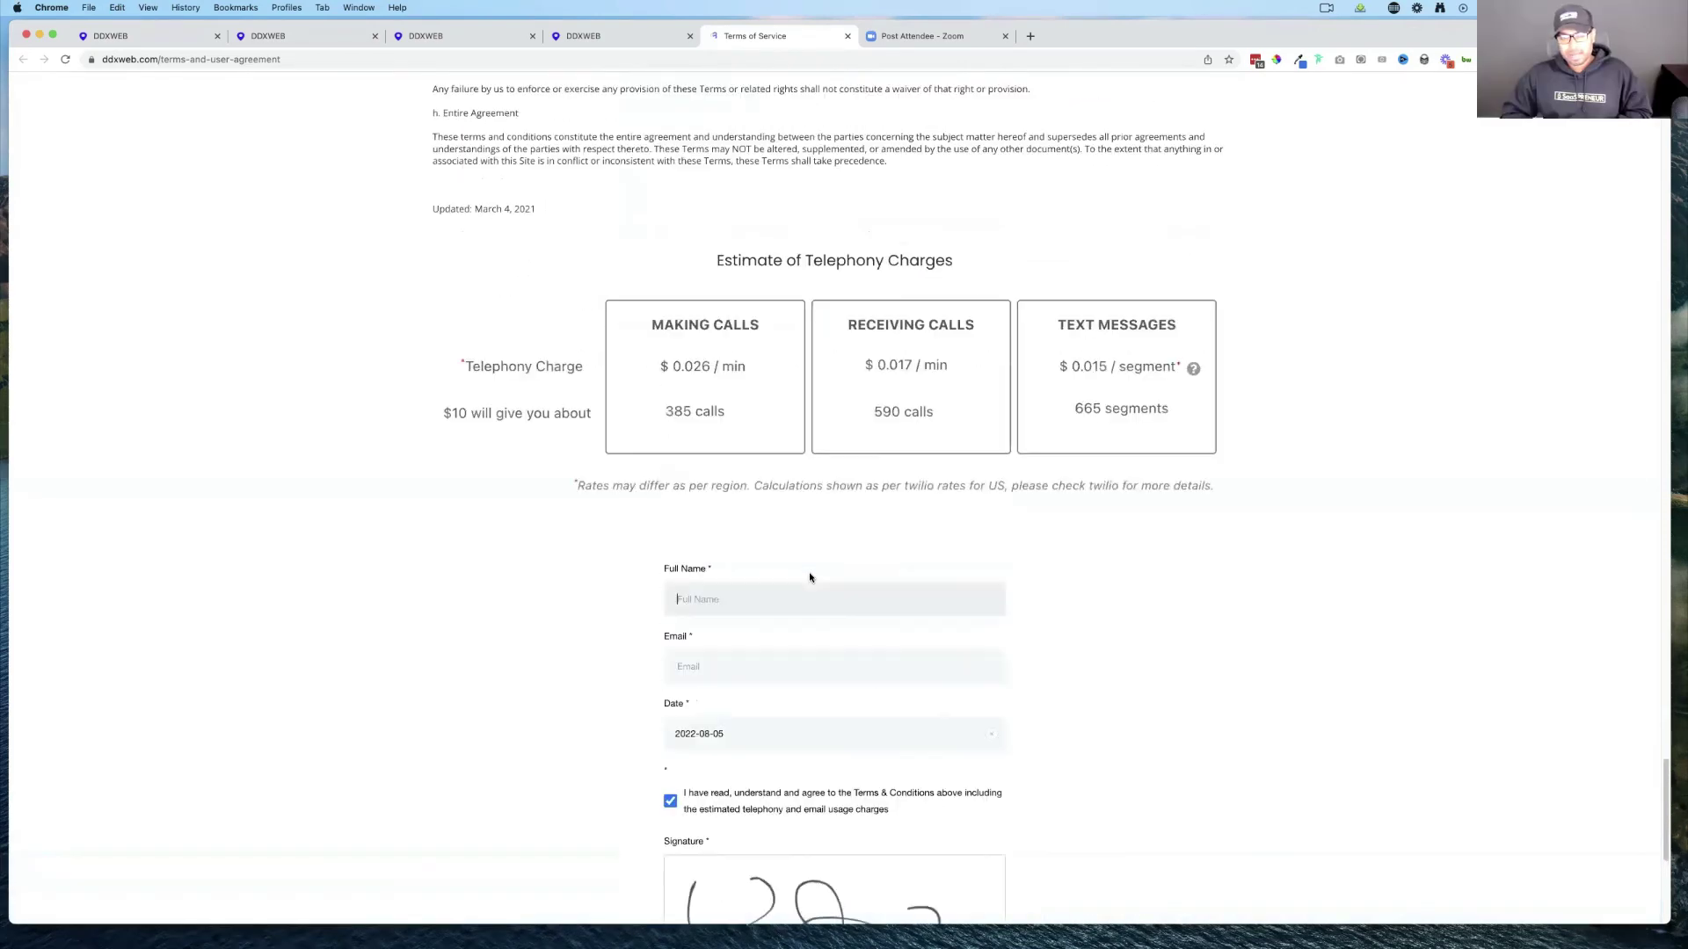
scroll(810, 576, down, 4)
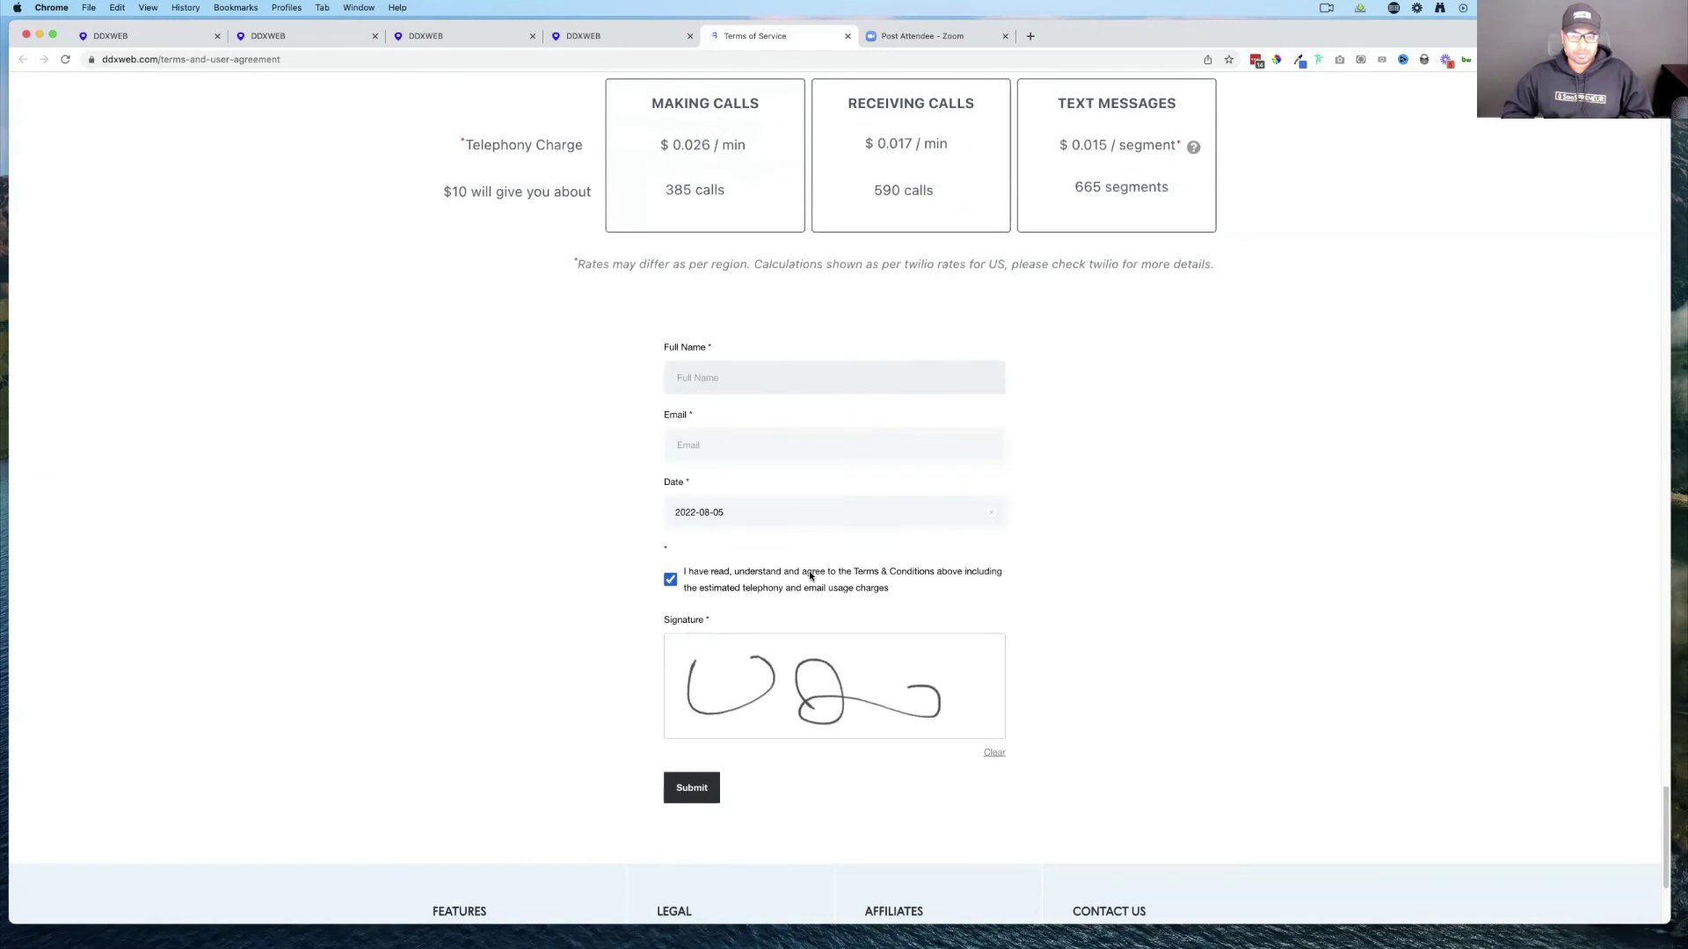
scroll(788, 582, up, 2)
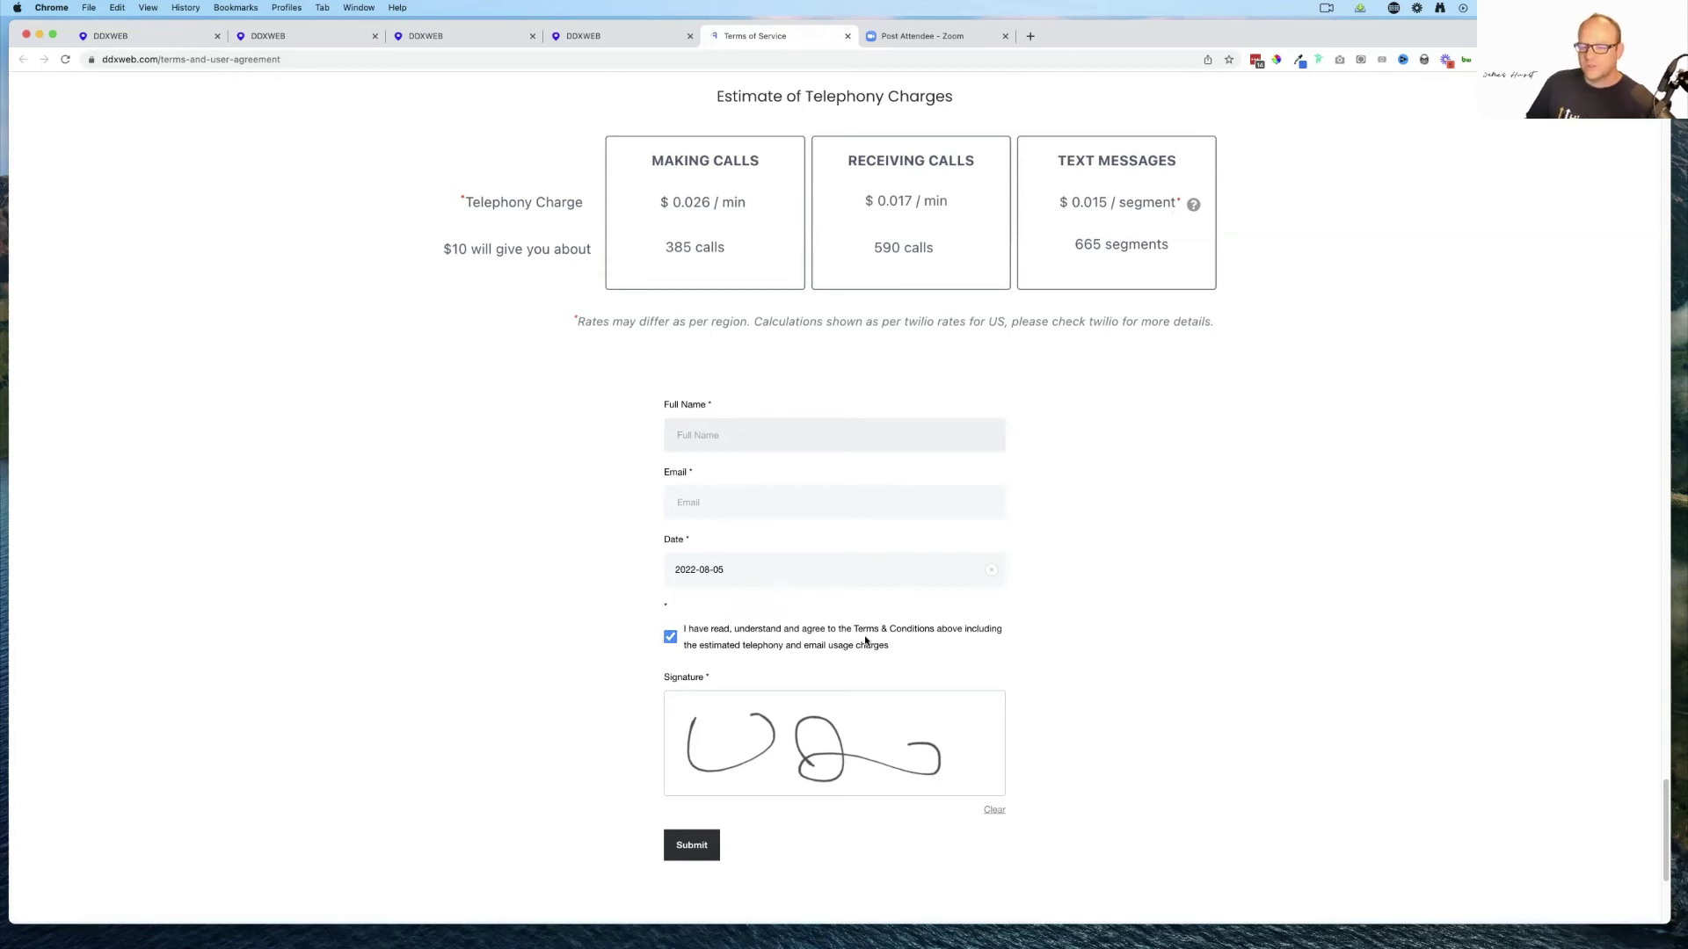
drag(713, 628, 902, 649)
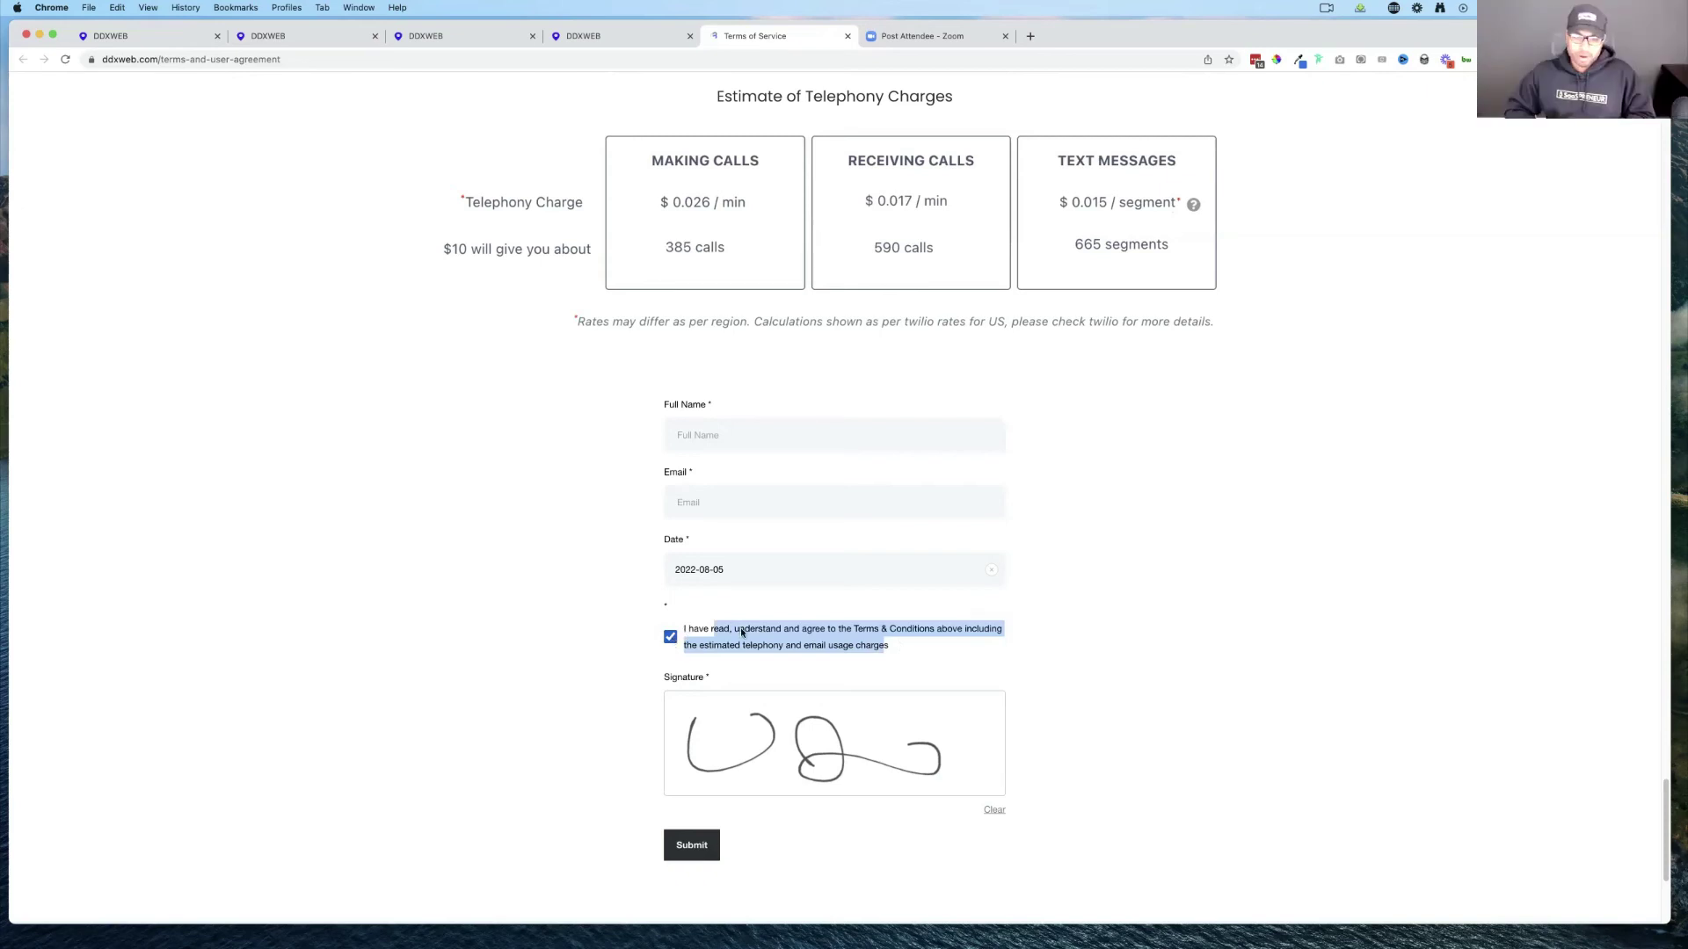
- Deselect the consent statement, look over the rest of the agreement form and clear its sample signature
click(1074, 633)
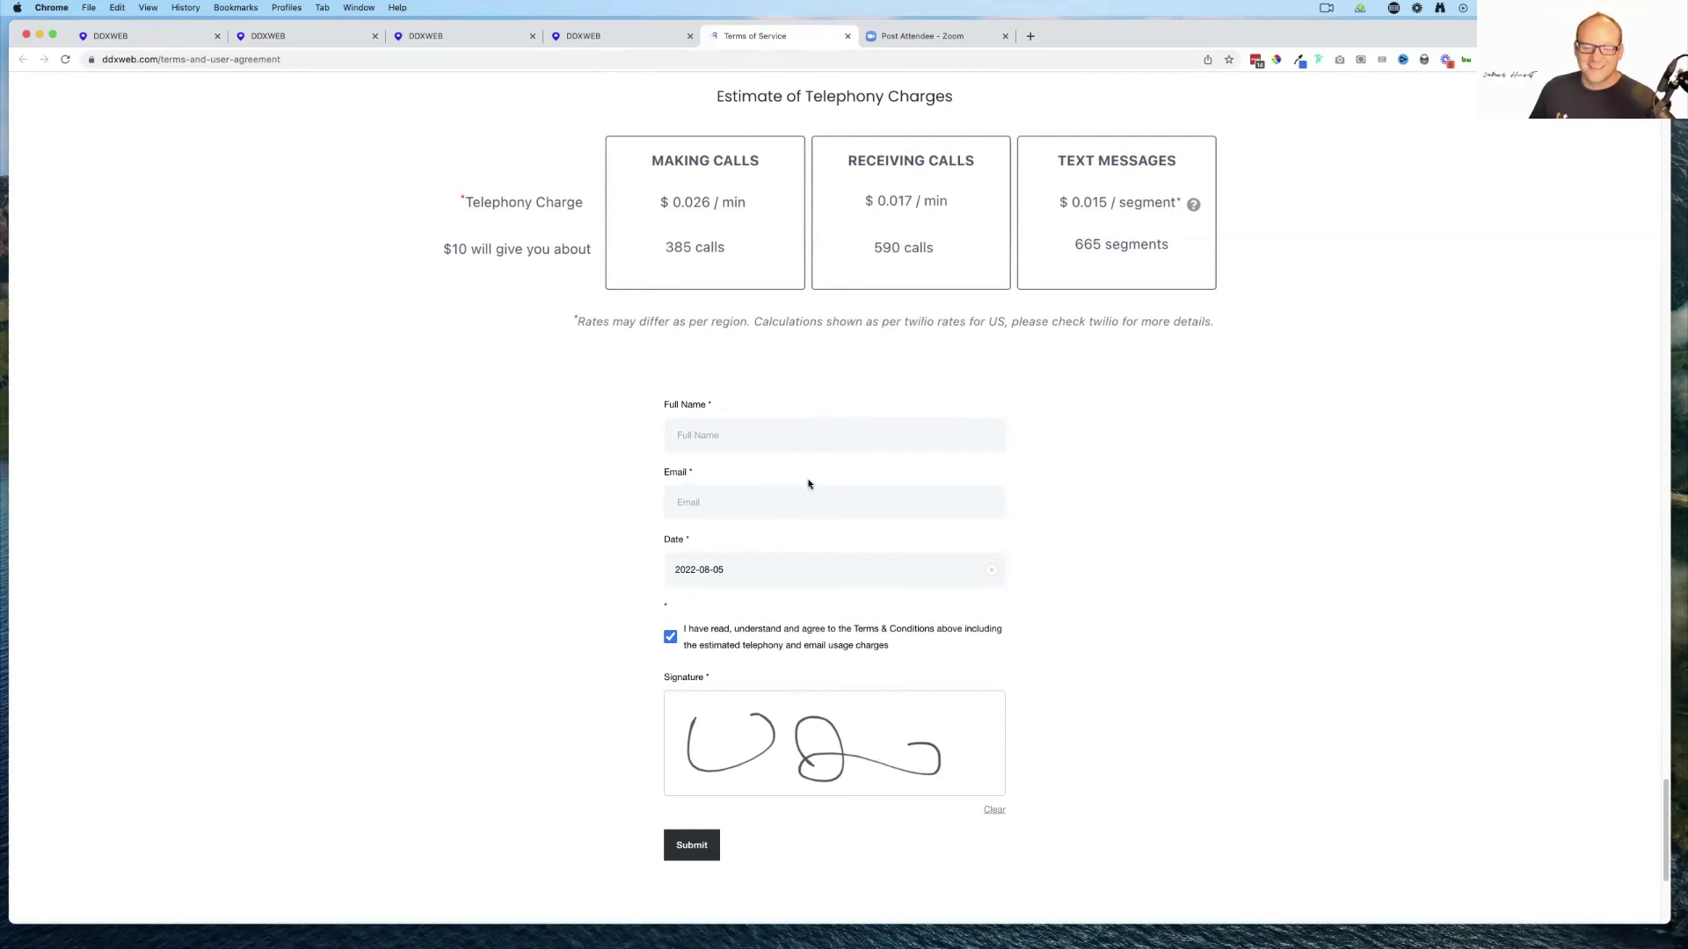
scroll(808, 481, down, 5)
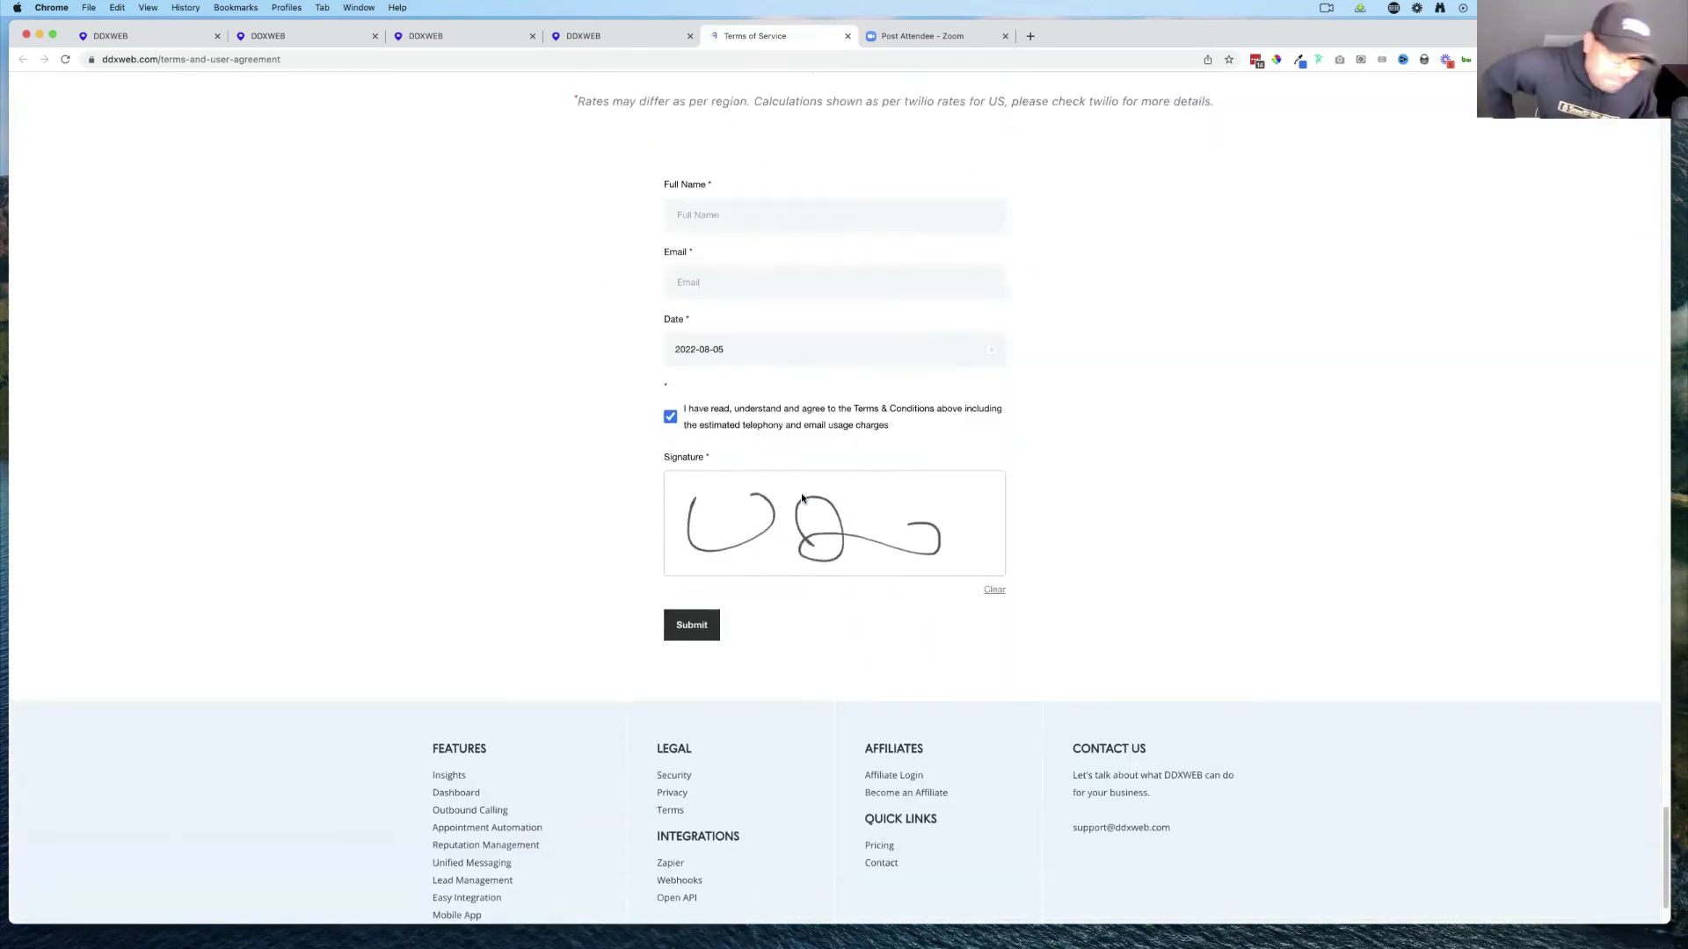
scroll(897, 629, up, 4)
click(995, 754)
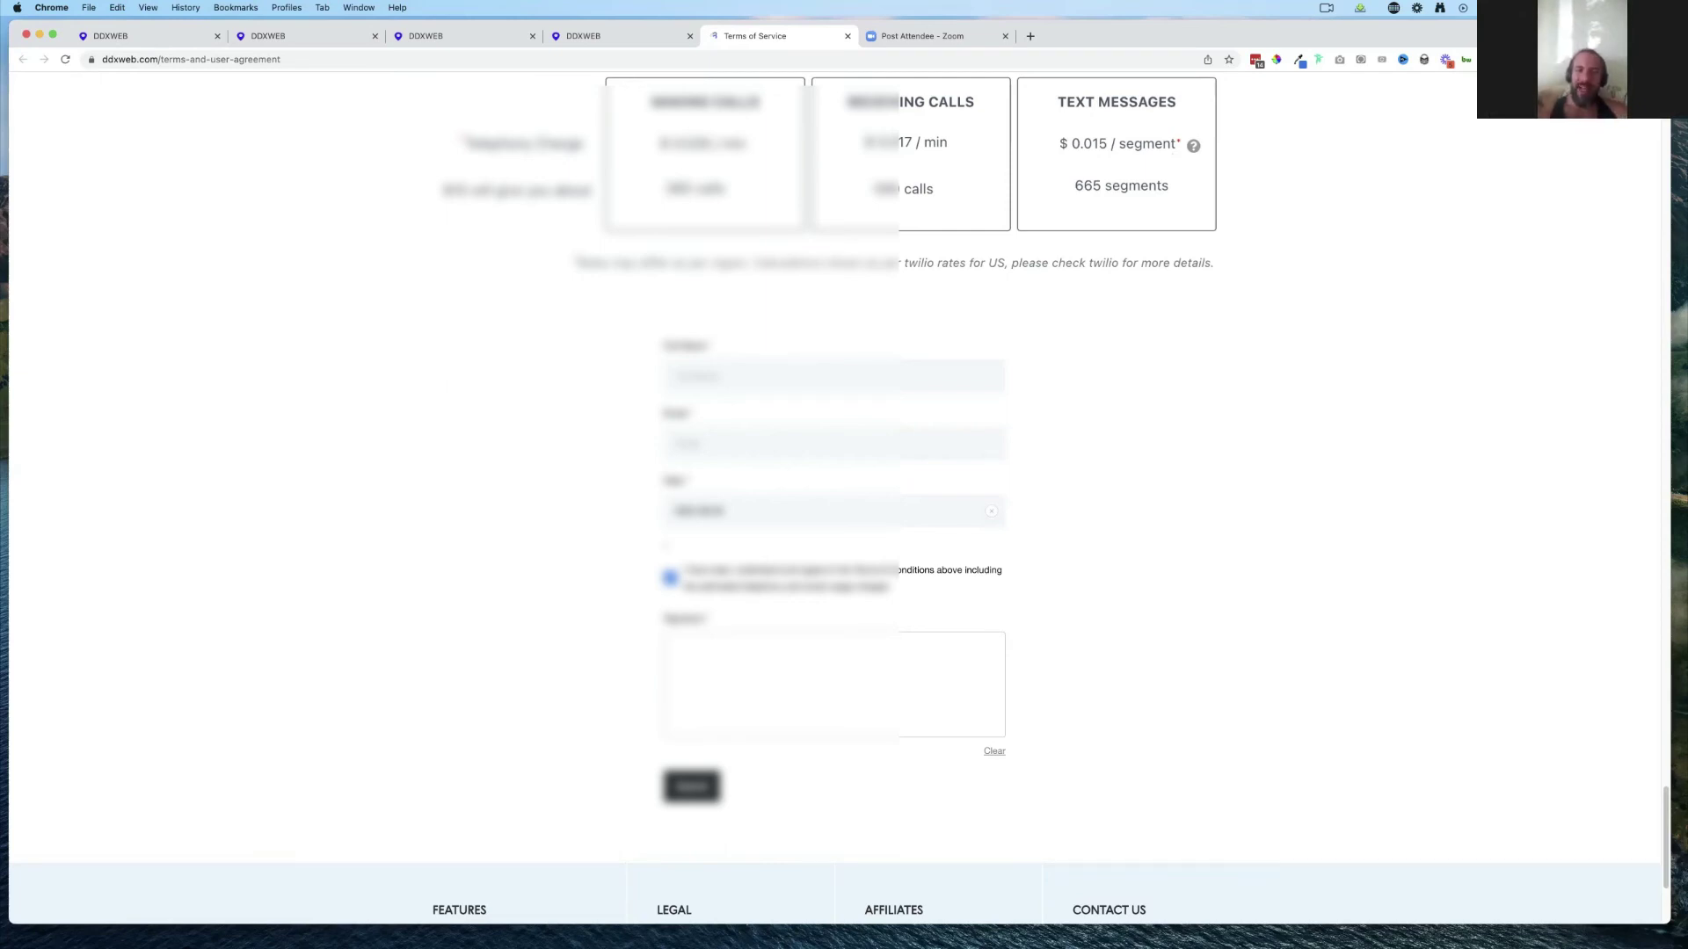
- Bring up the Rockwell Delivery account details and examine the Manage Credits section and Telephony Resell Settings
click(592, 36)
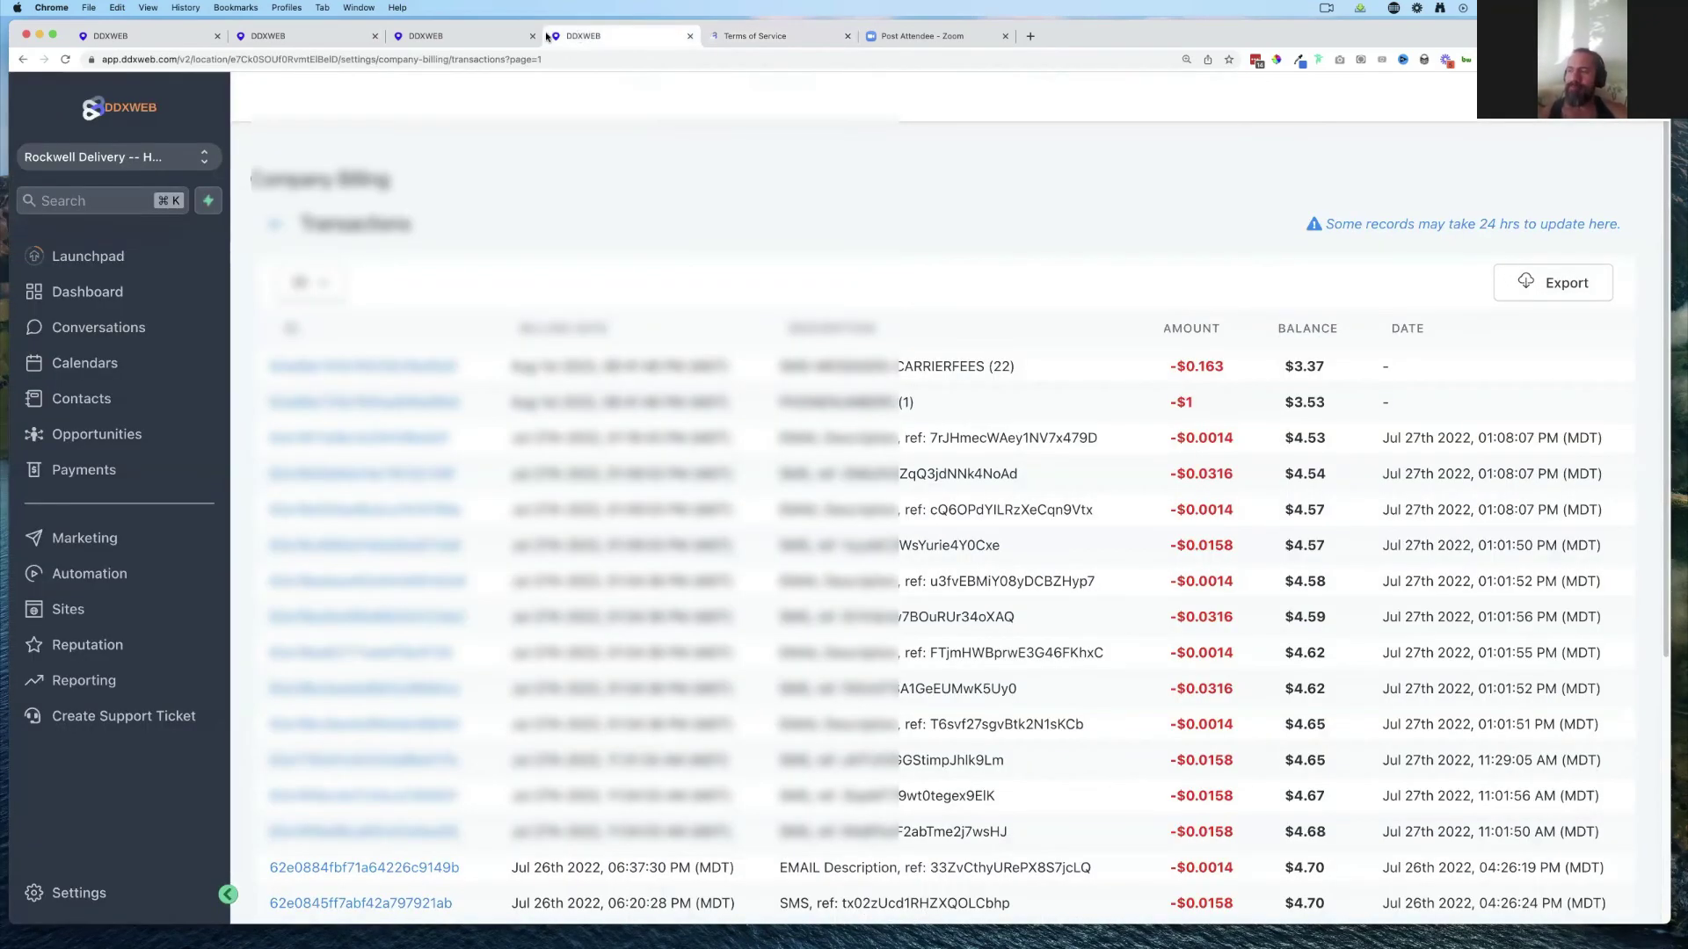
click(452, 35)
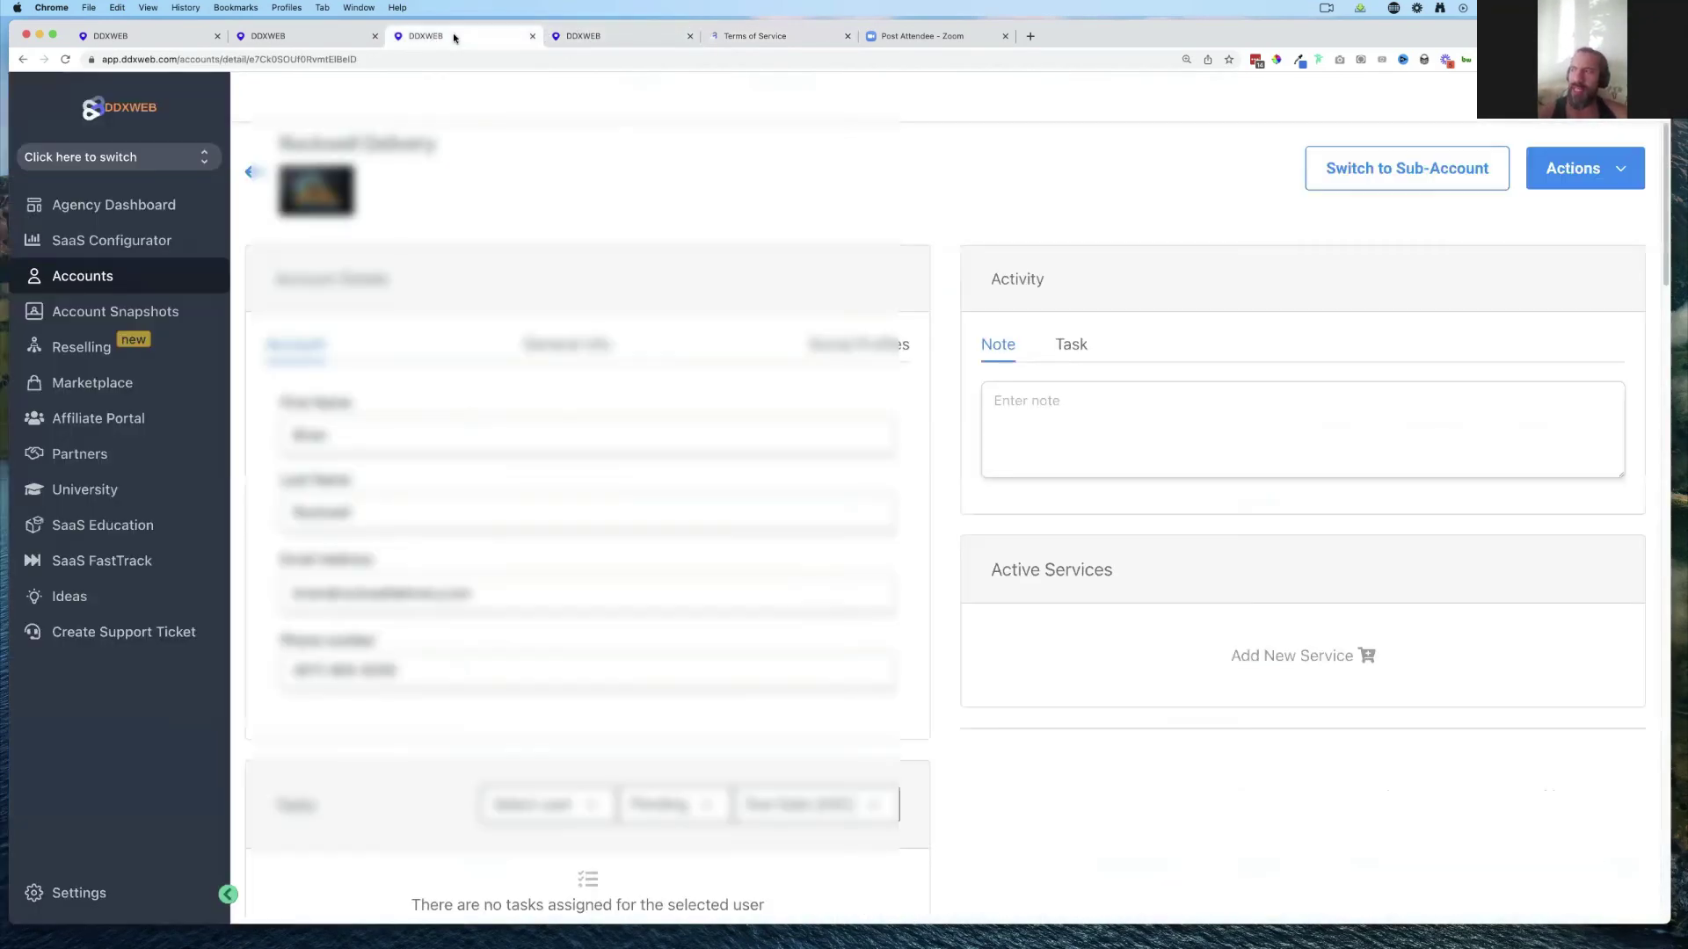
scroll(685, 359, down, 15)
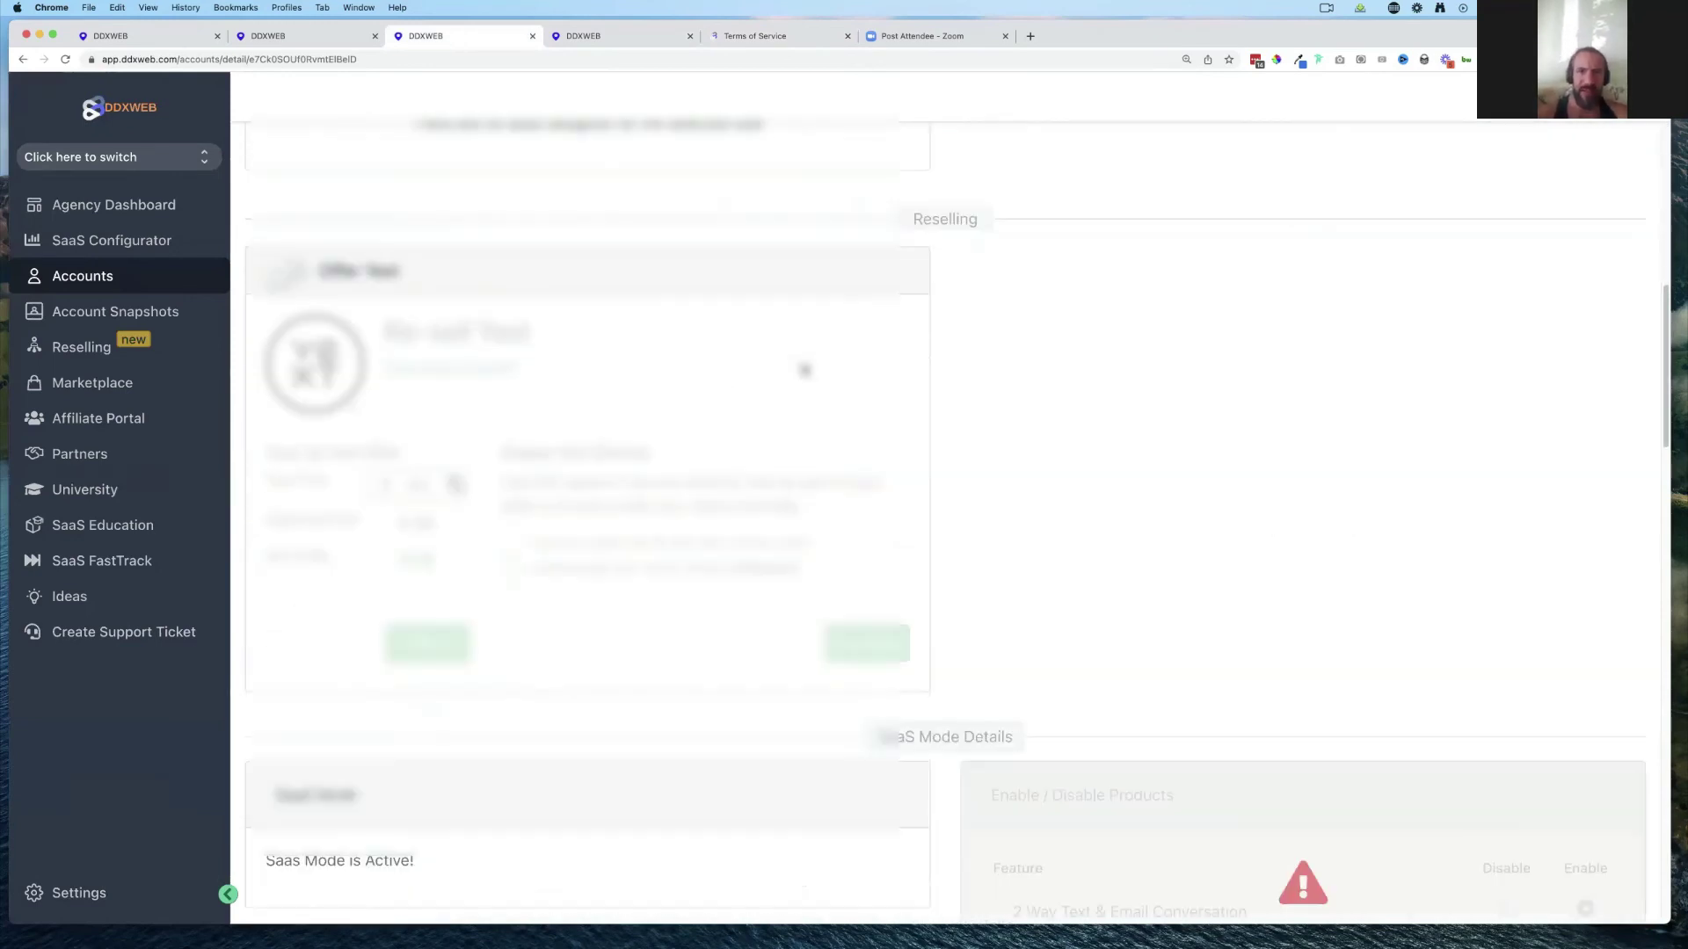
scroll(804, 369, down, 7)
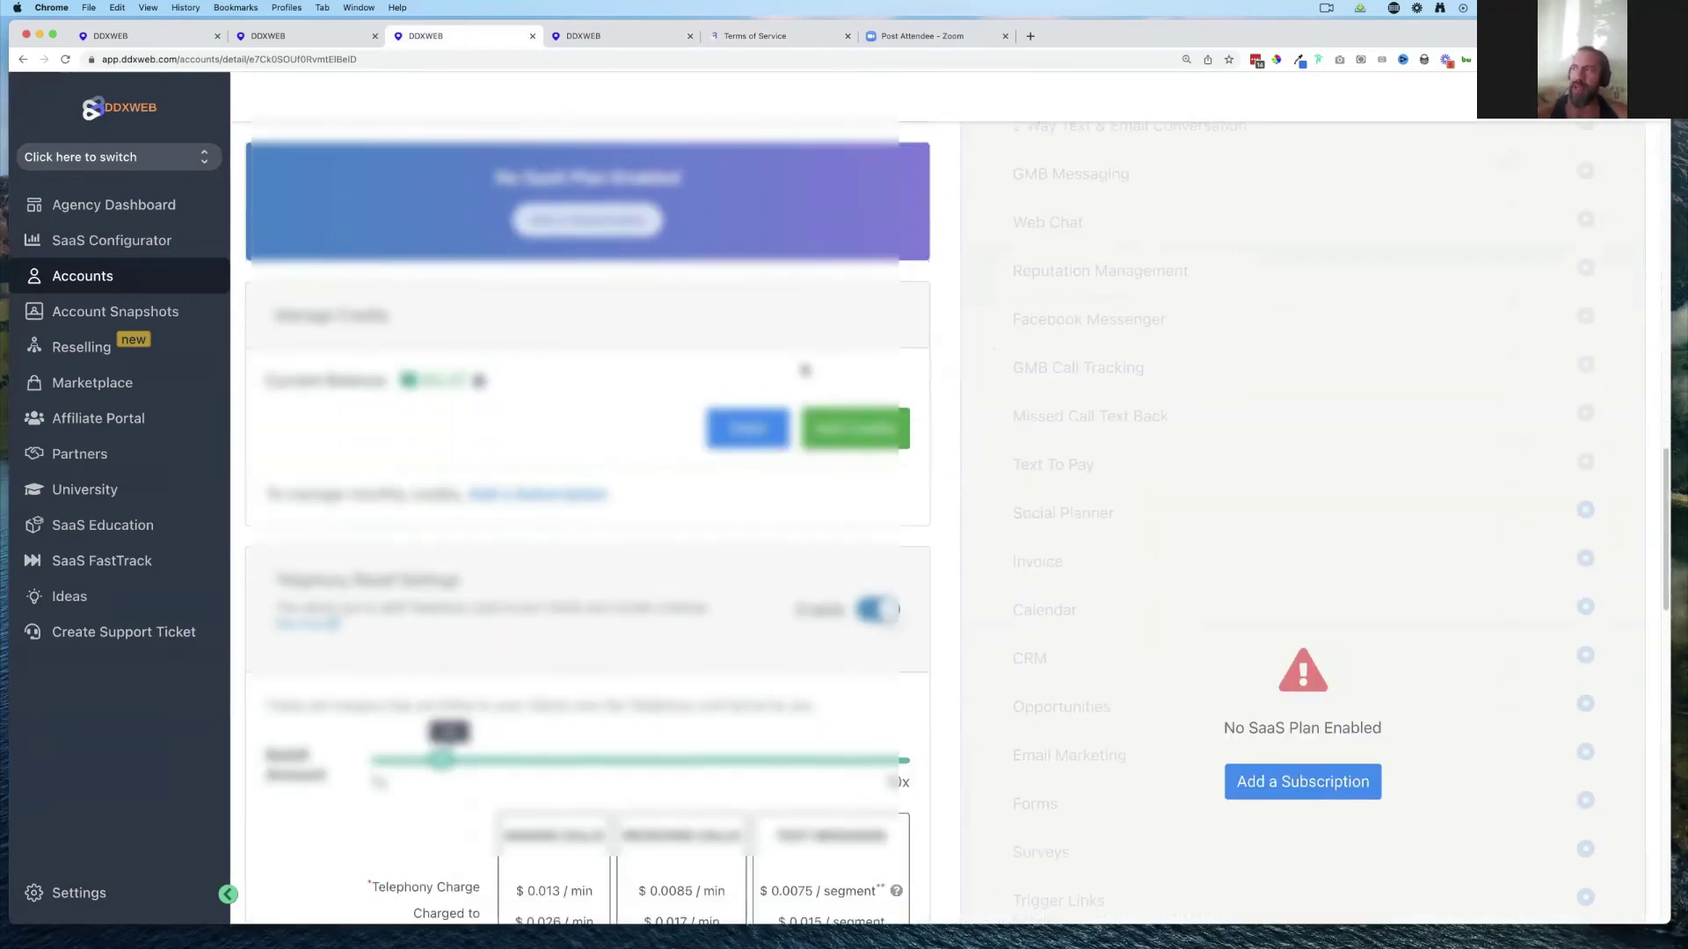
scroll(802, 364, down, 1)
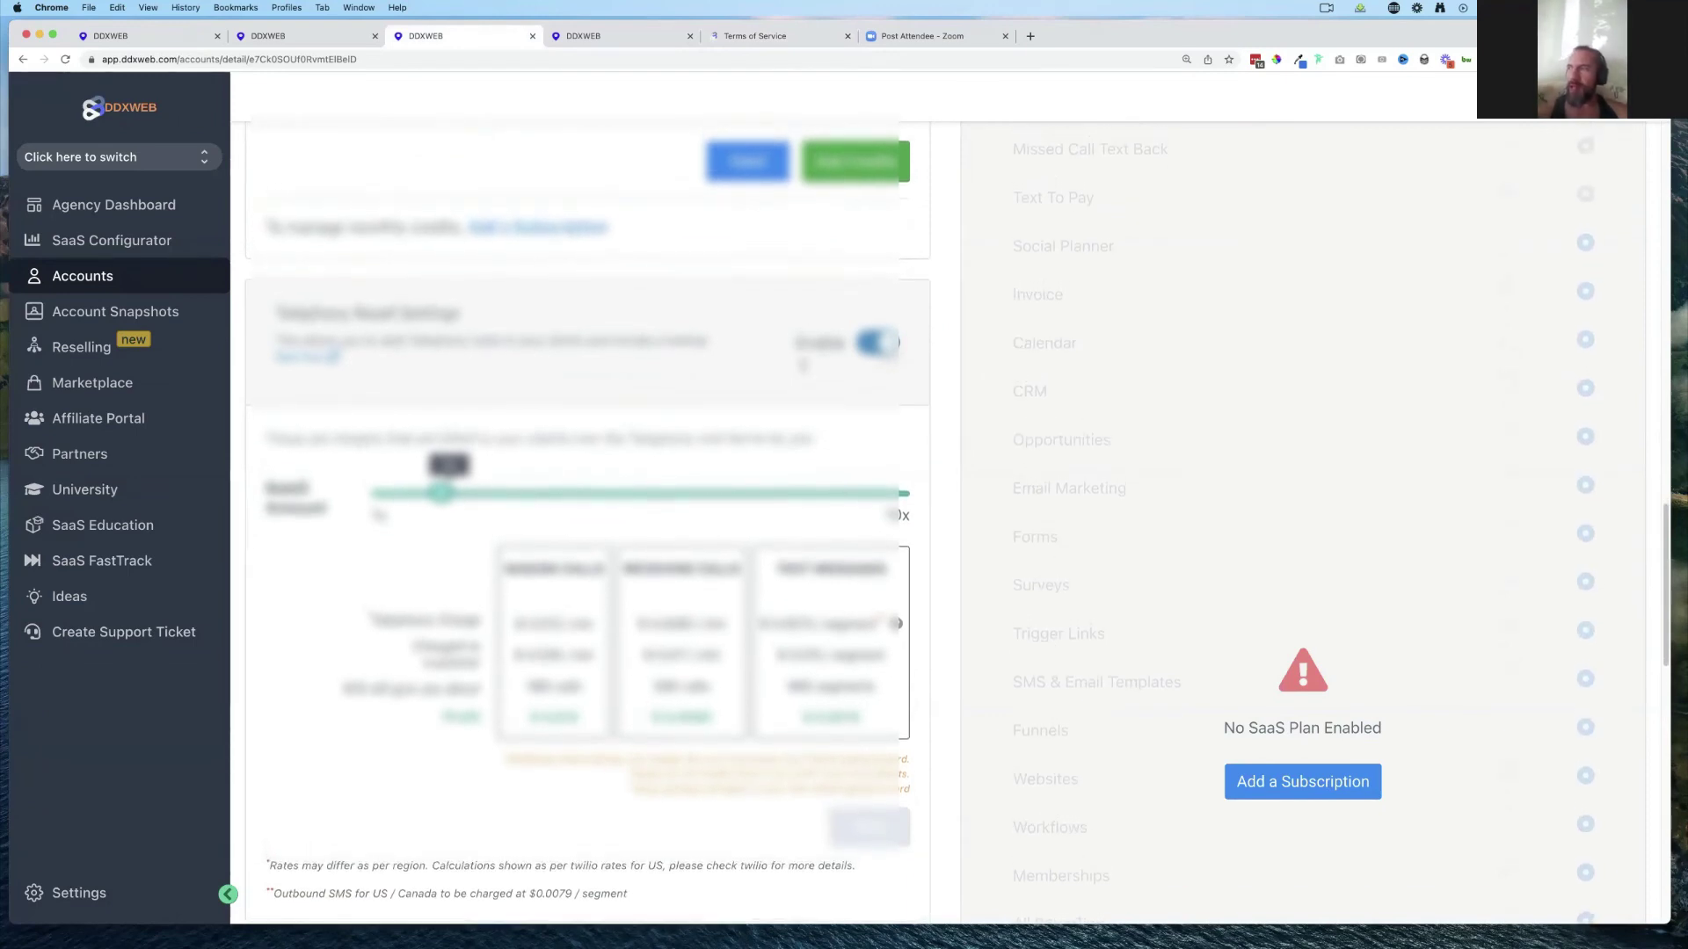
scroll(802, 364, up, 1)
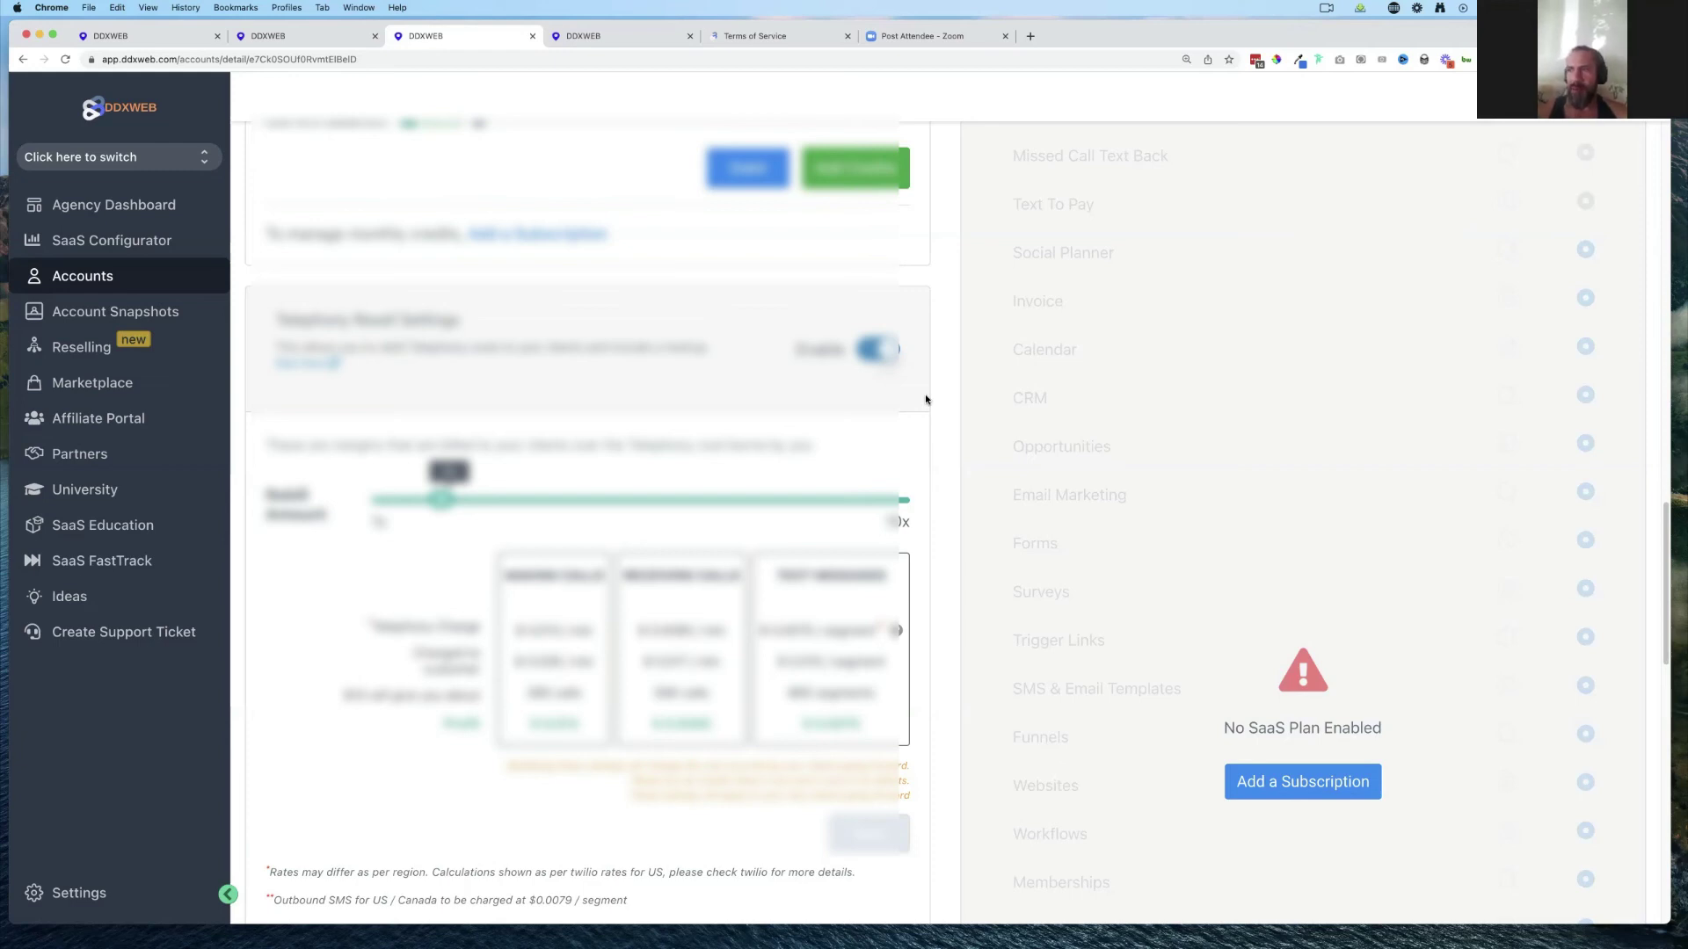
scroll(925, 400, up, 1)
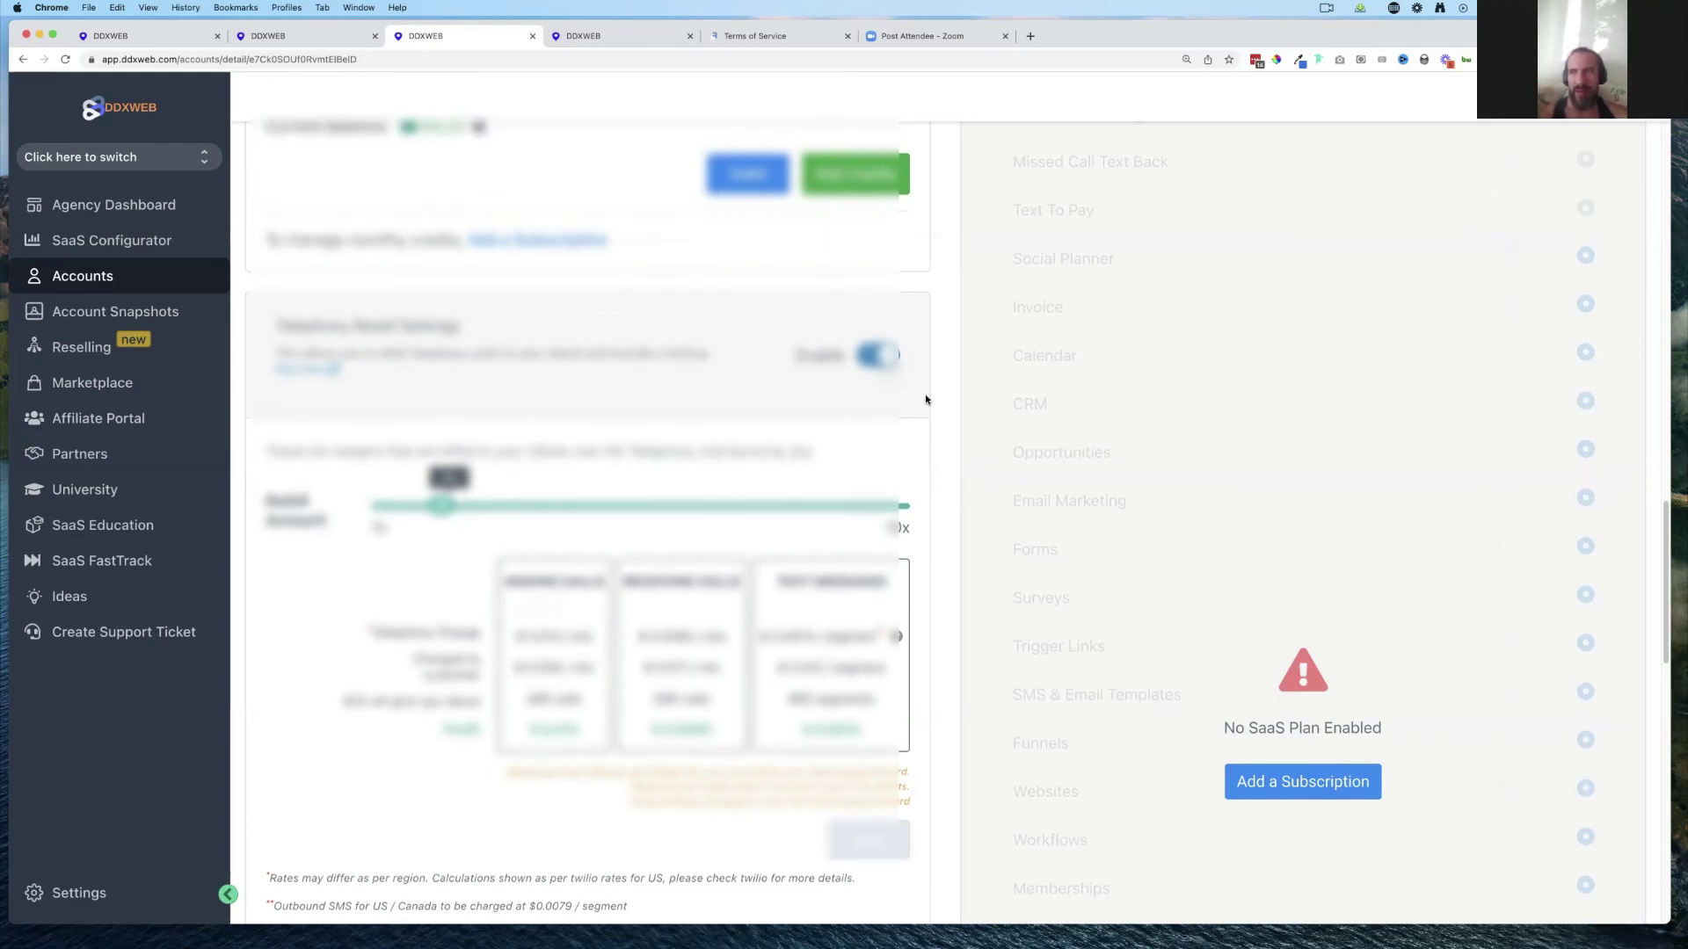
scroll(925, 400, down, 1)
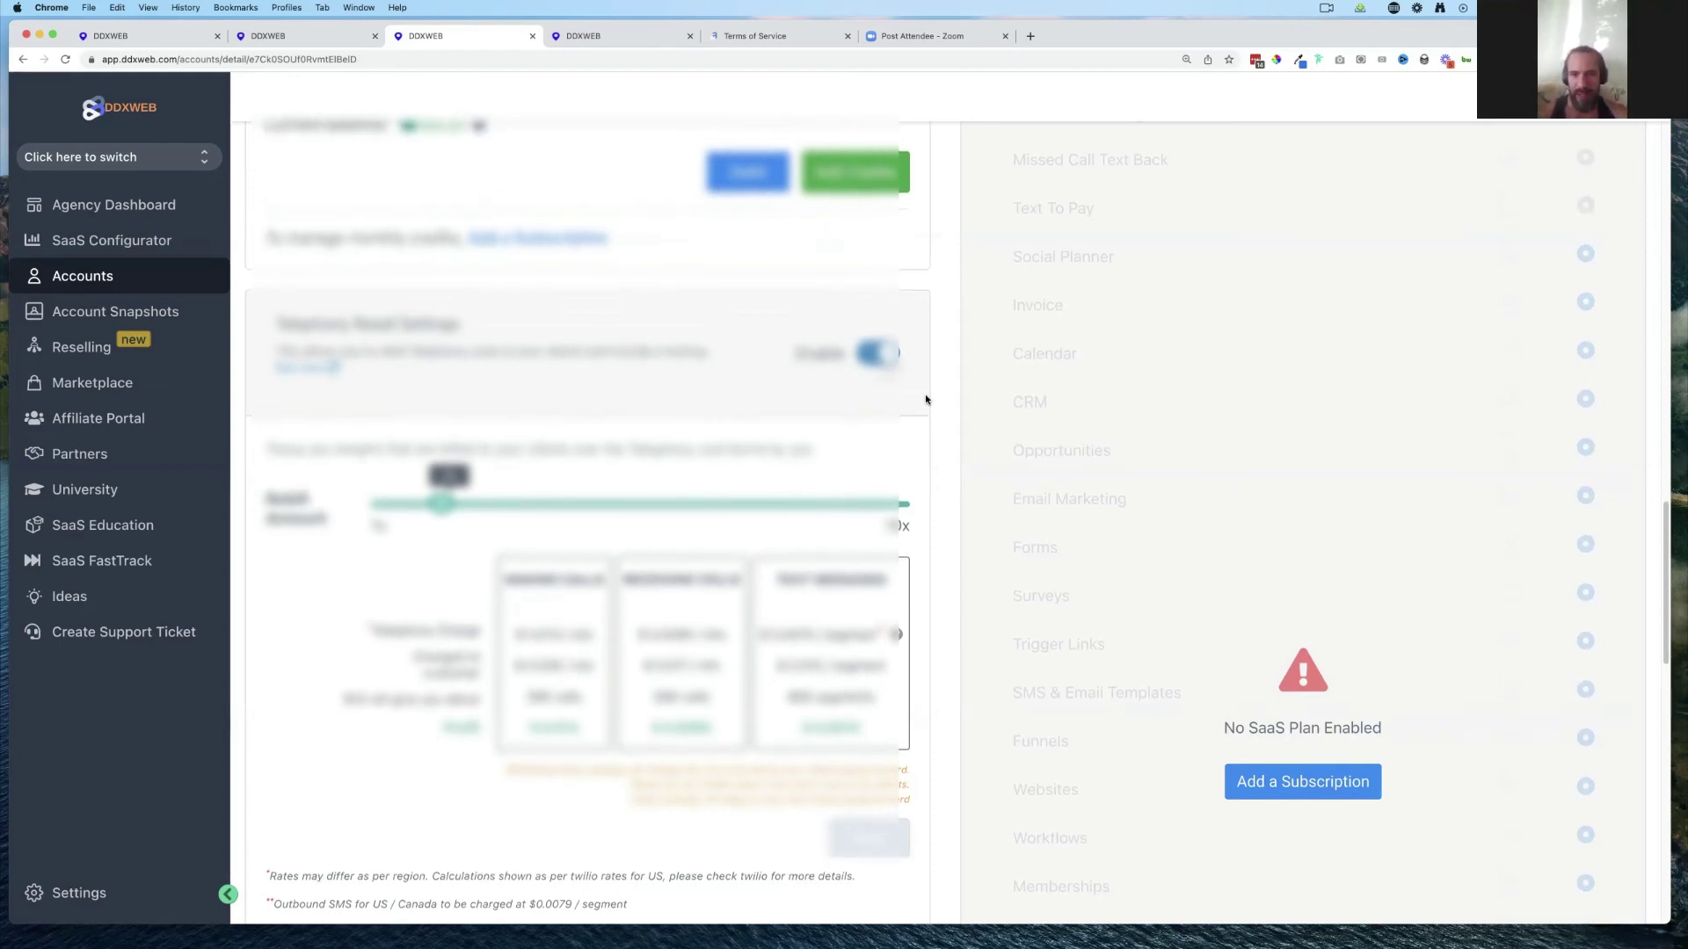
scroll(926, 400, up, 5)
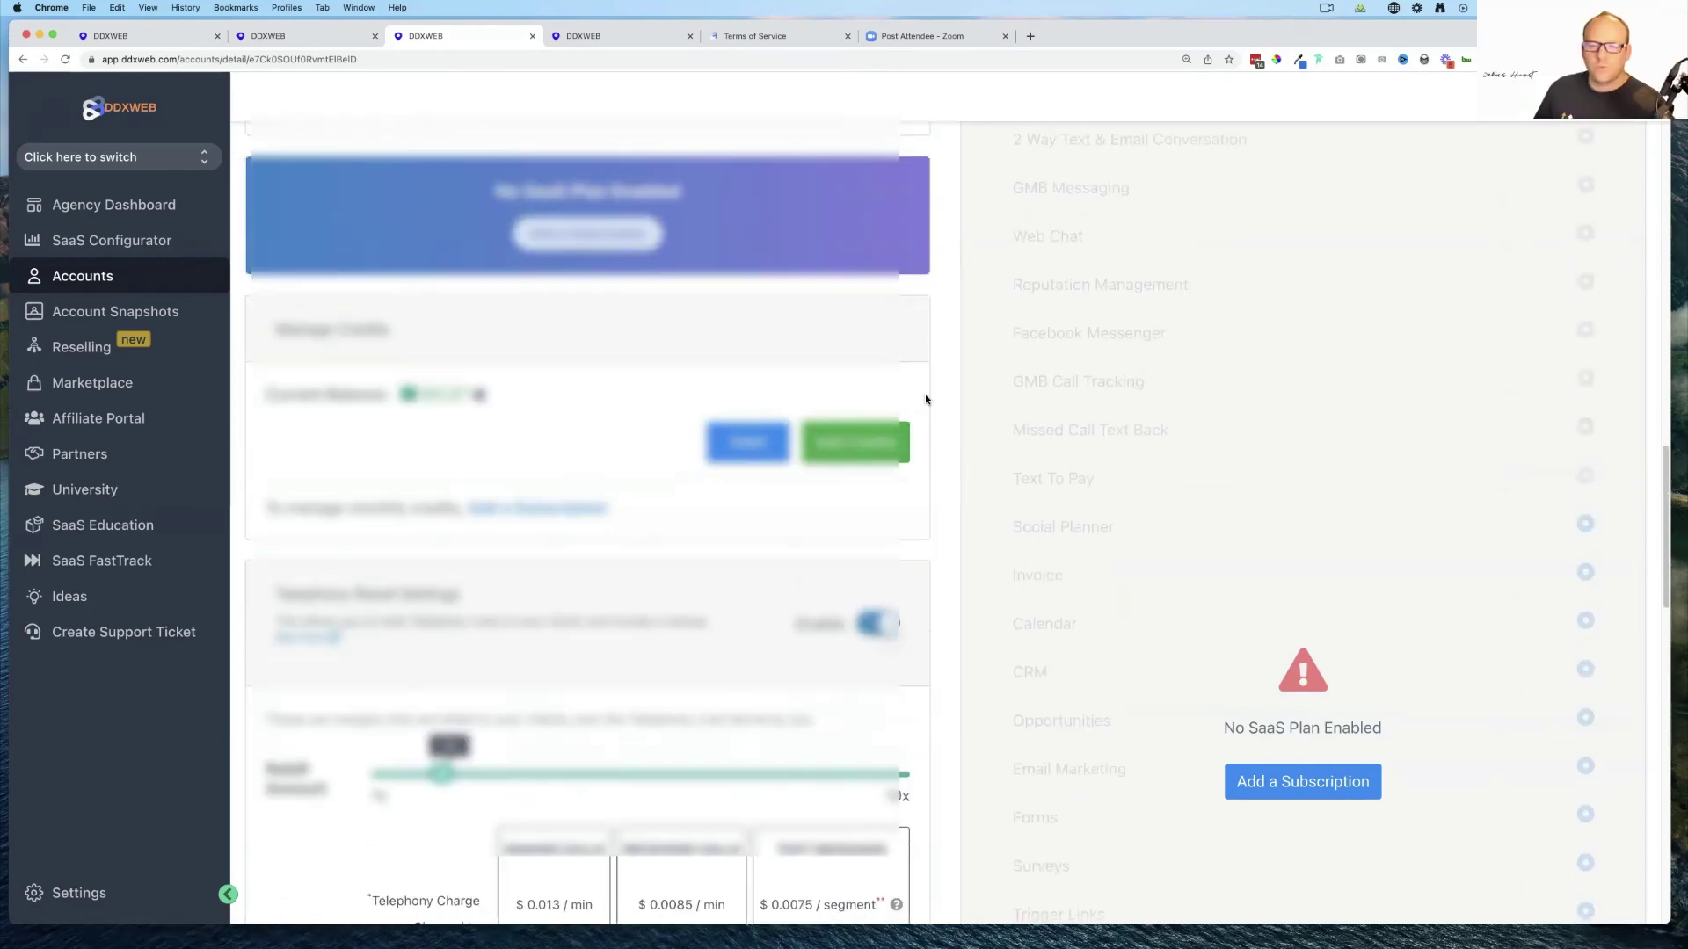
scroll(925, 400, up, 15)
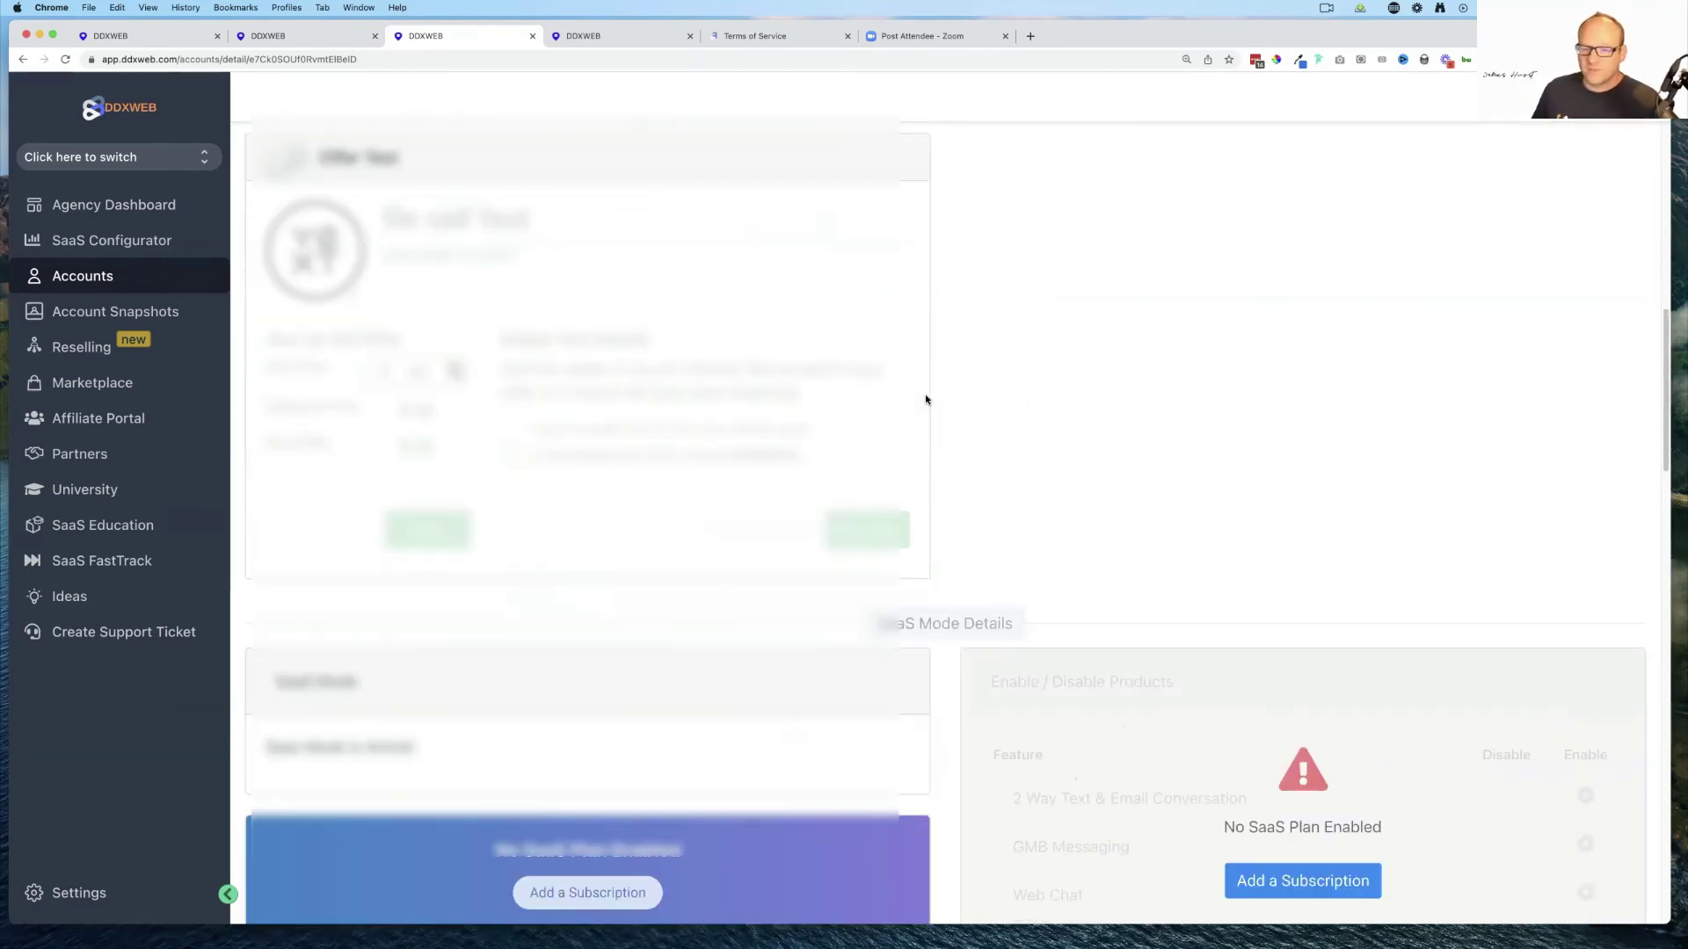
scroll(925, 400, up, 10)
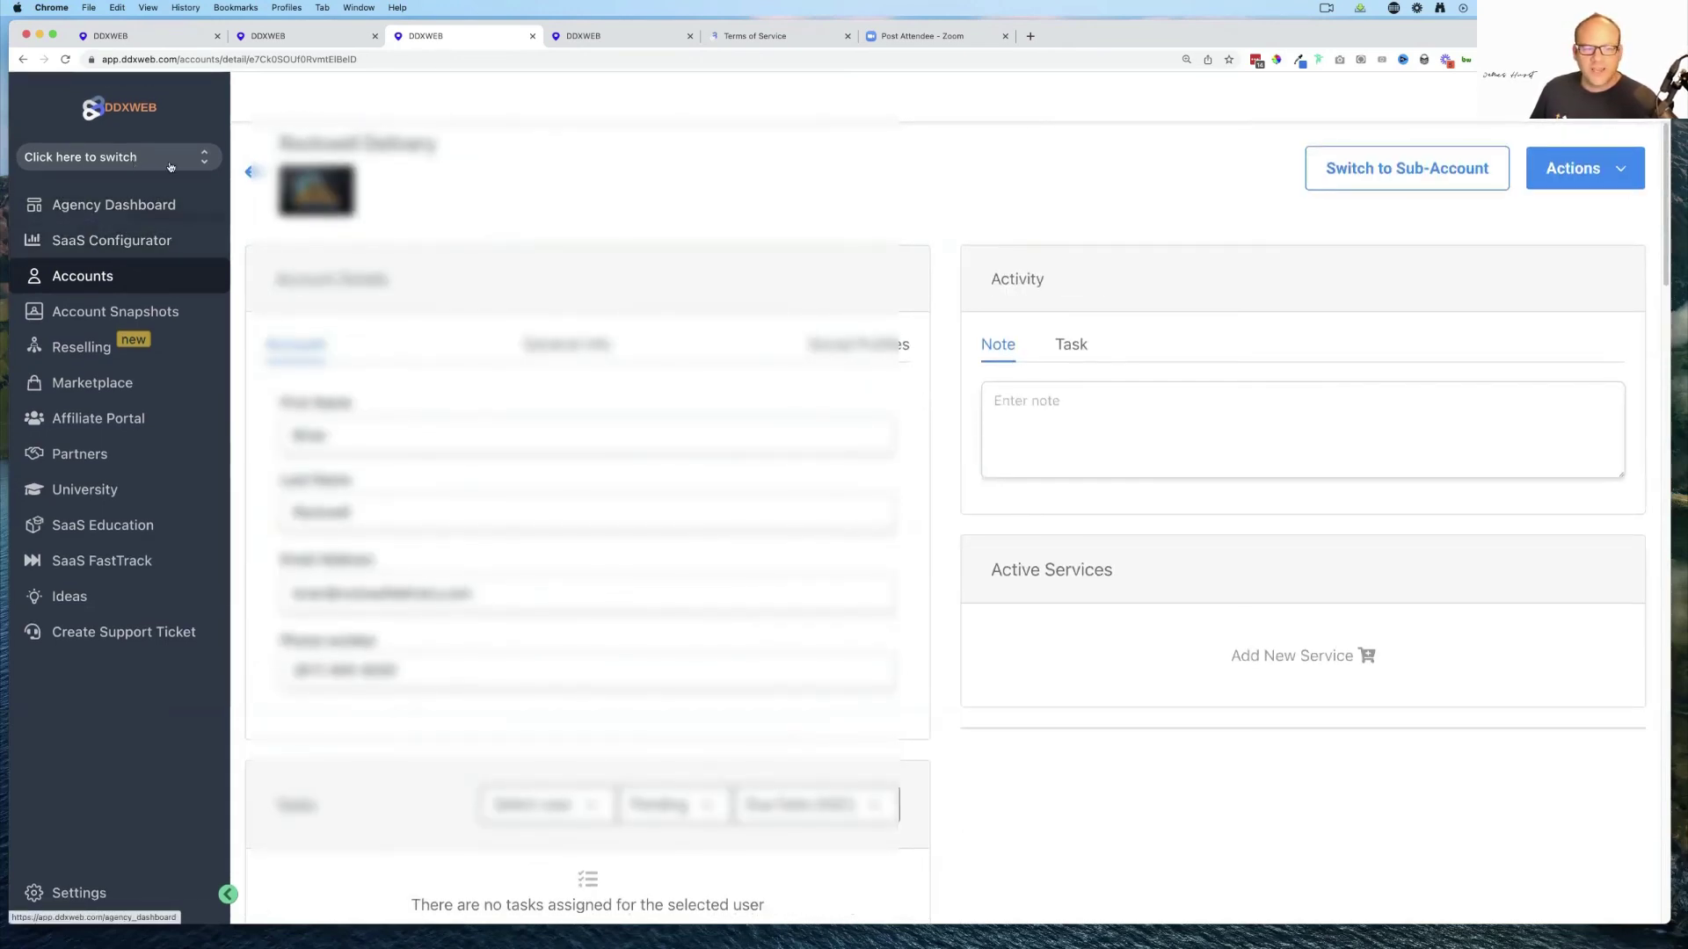
- View the SaaS Configurator plans, search the accounts for "rockwe" and open the details of the Rockwell Delivery account
click(89, 242)
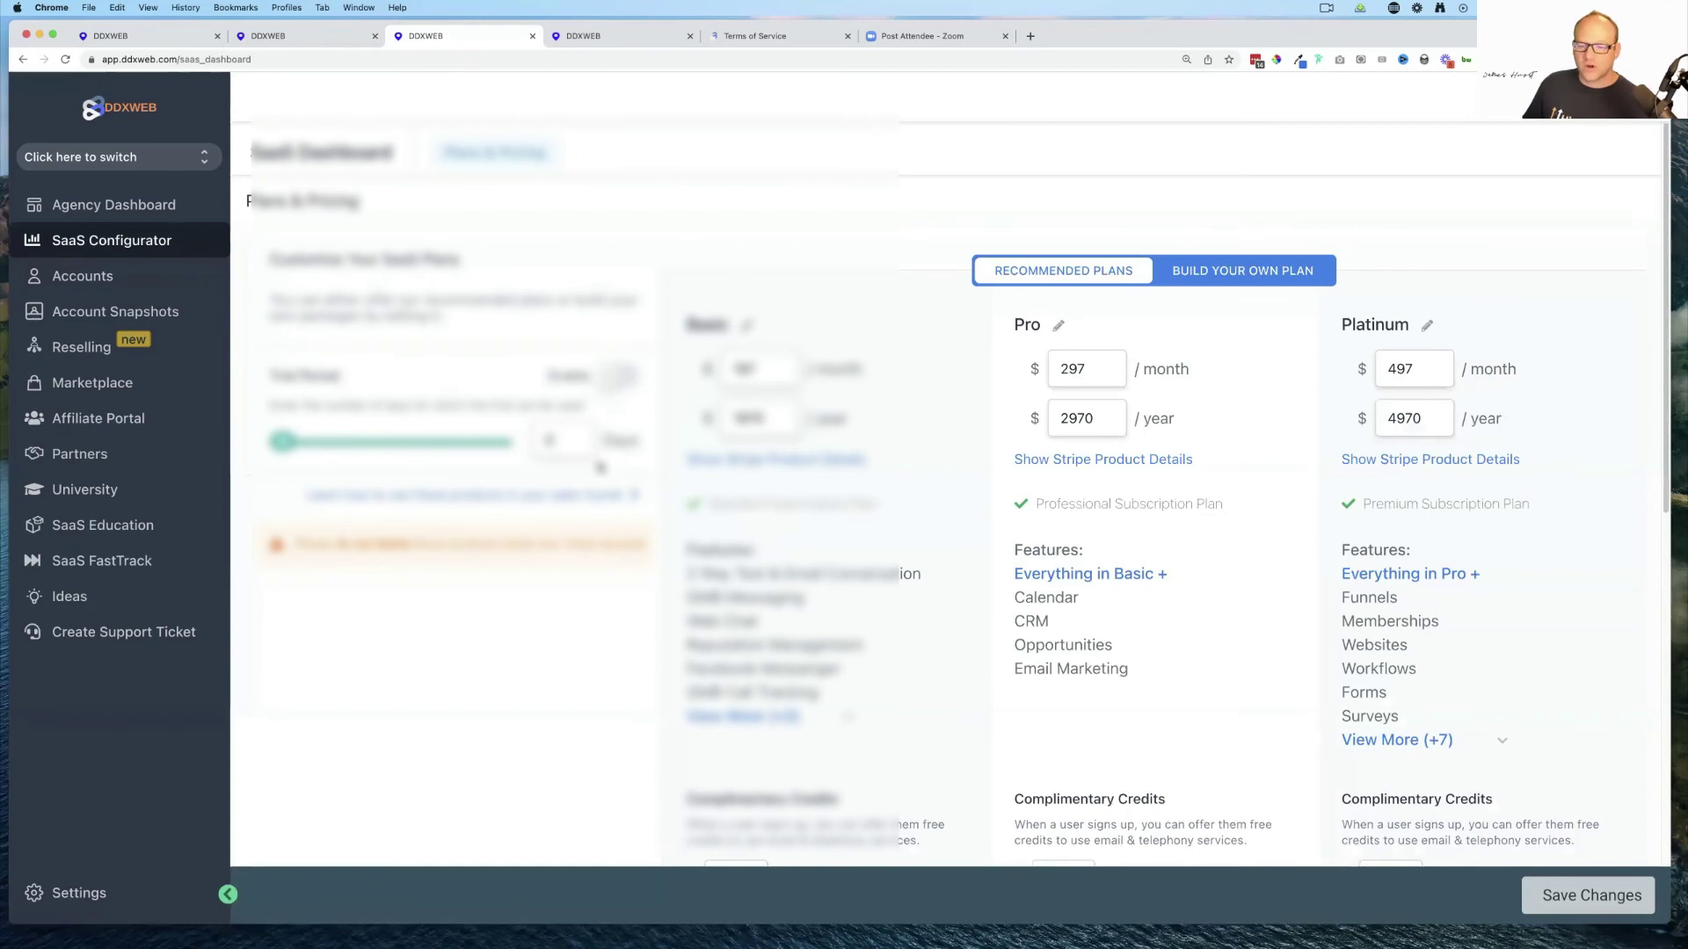
scroll(949, 492, down, 3)
click(87, 279)
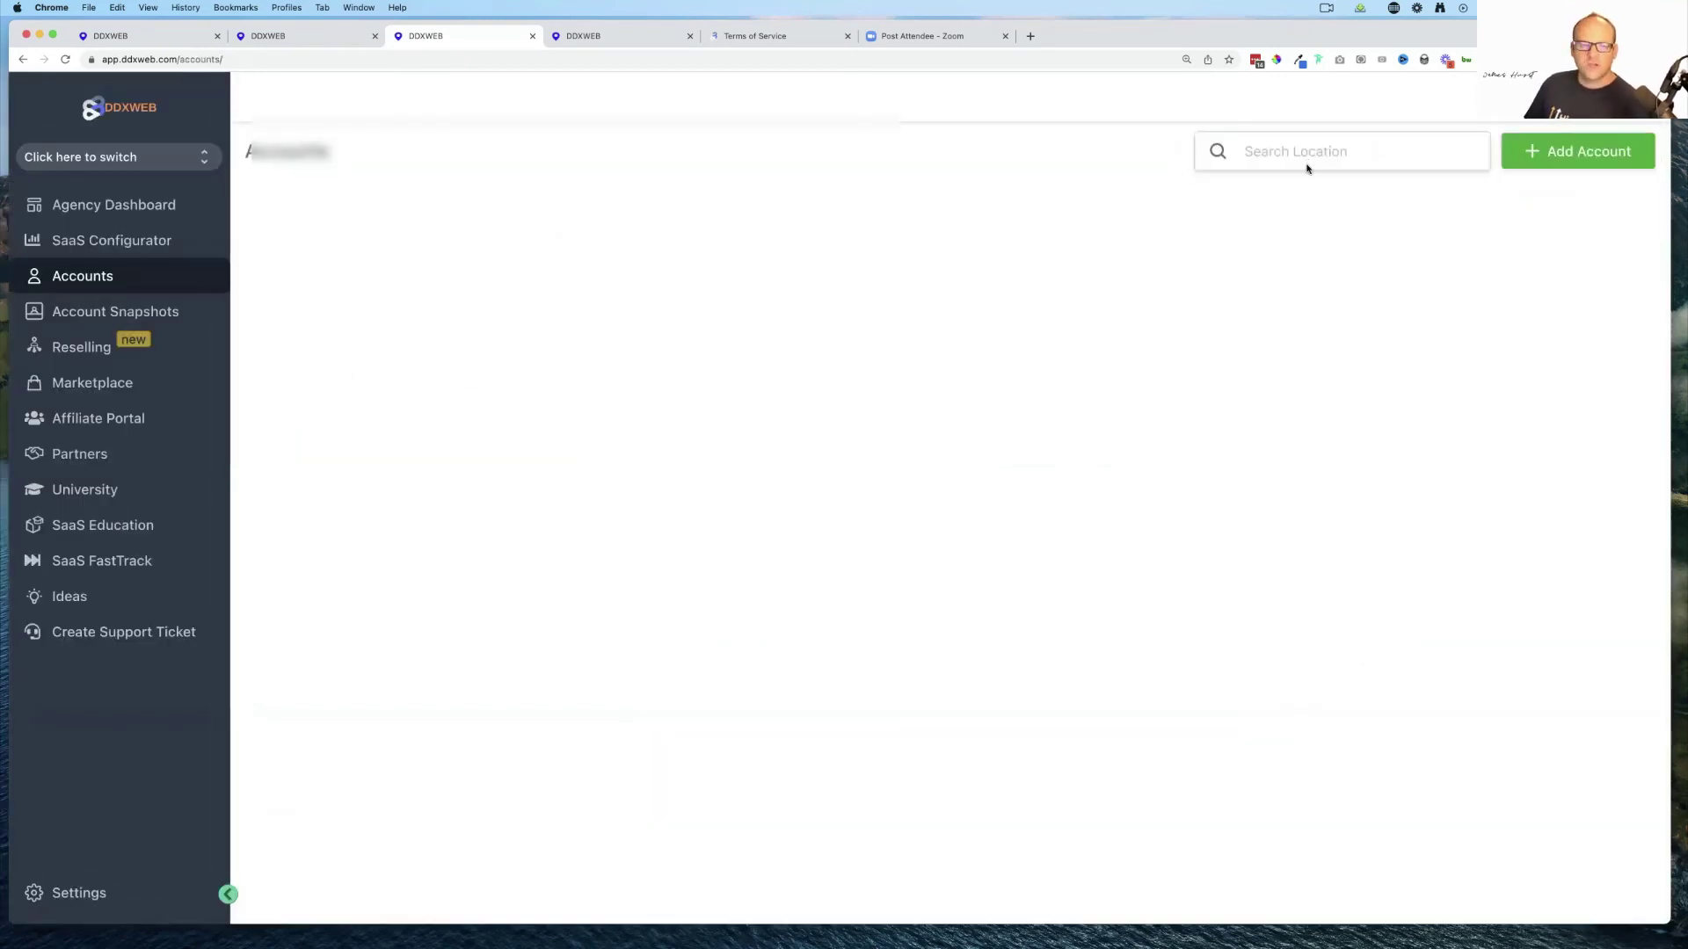
click(1400, 169)
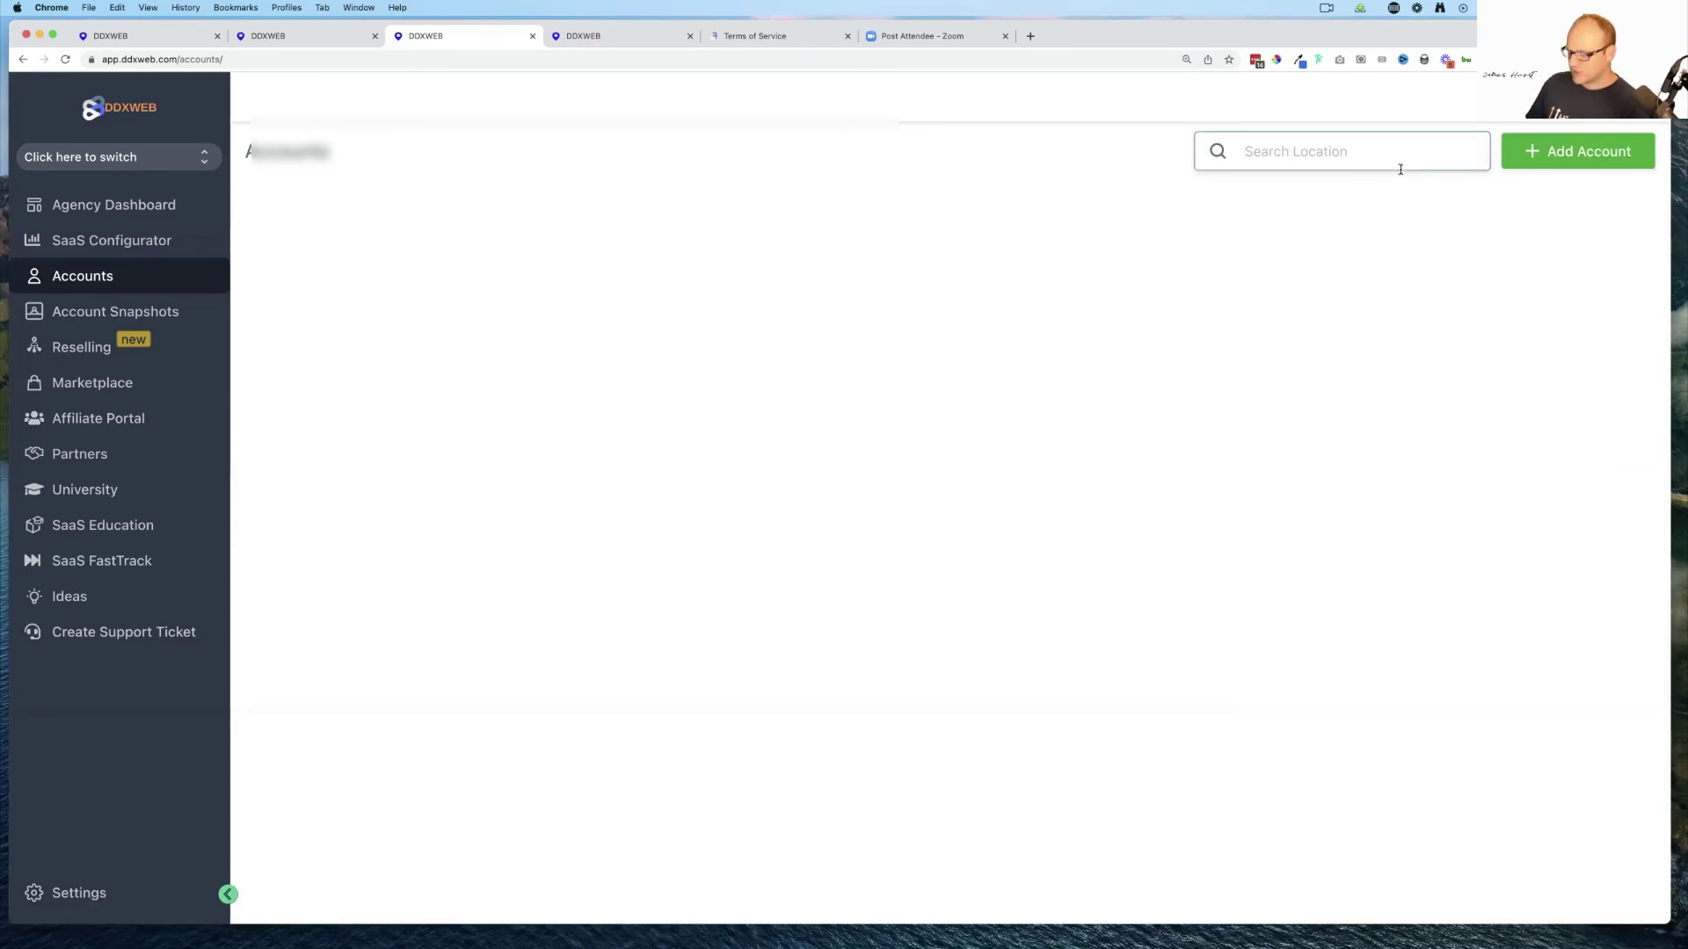
text(rockwe)
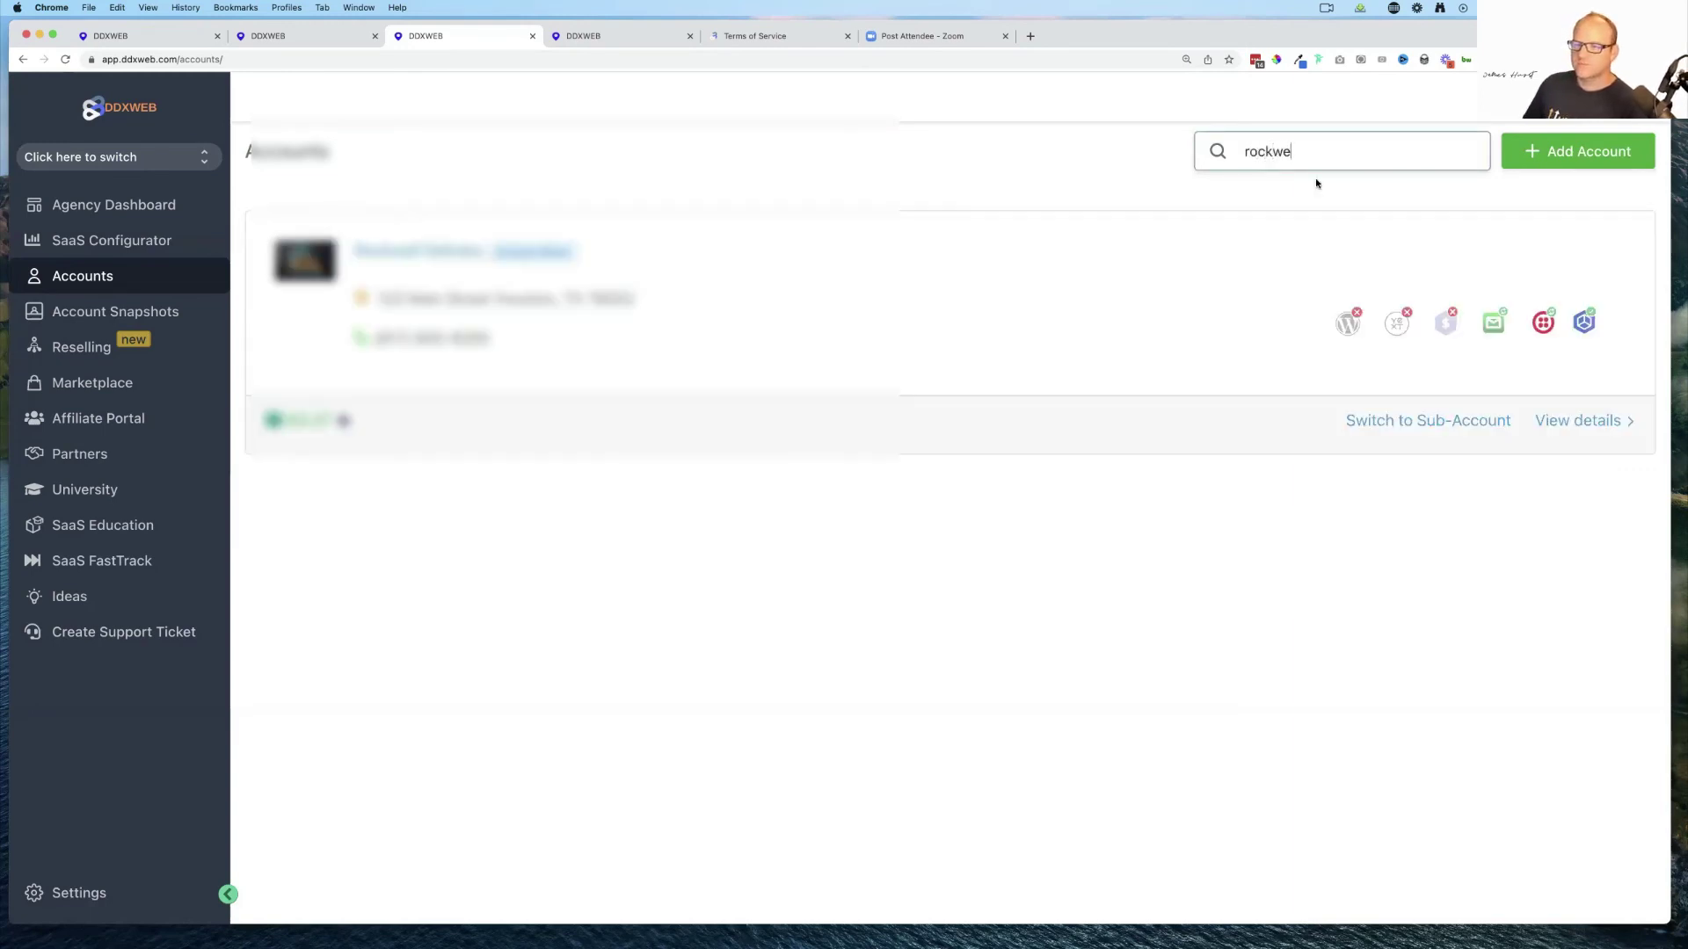
click(1593, 426)
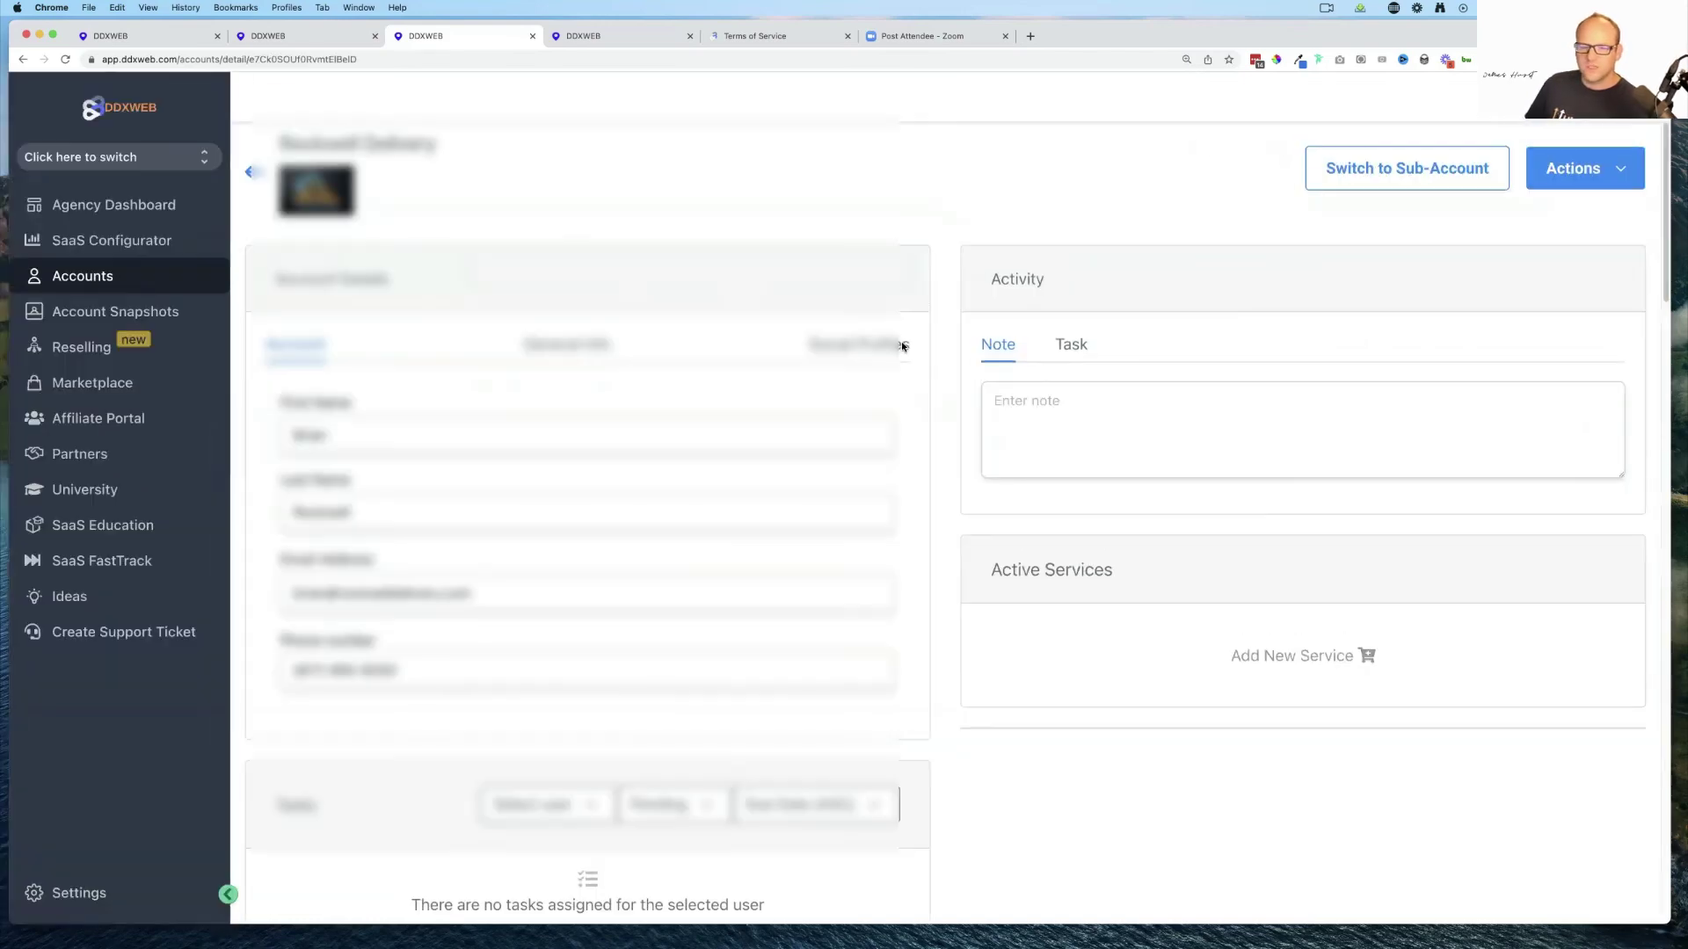
- Review the telephony and email rebill amounts, customer charges and available credits in the account's SaaS mode details
scroll(902, 346, down, 15)
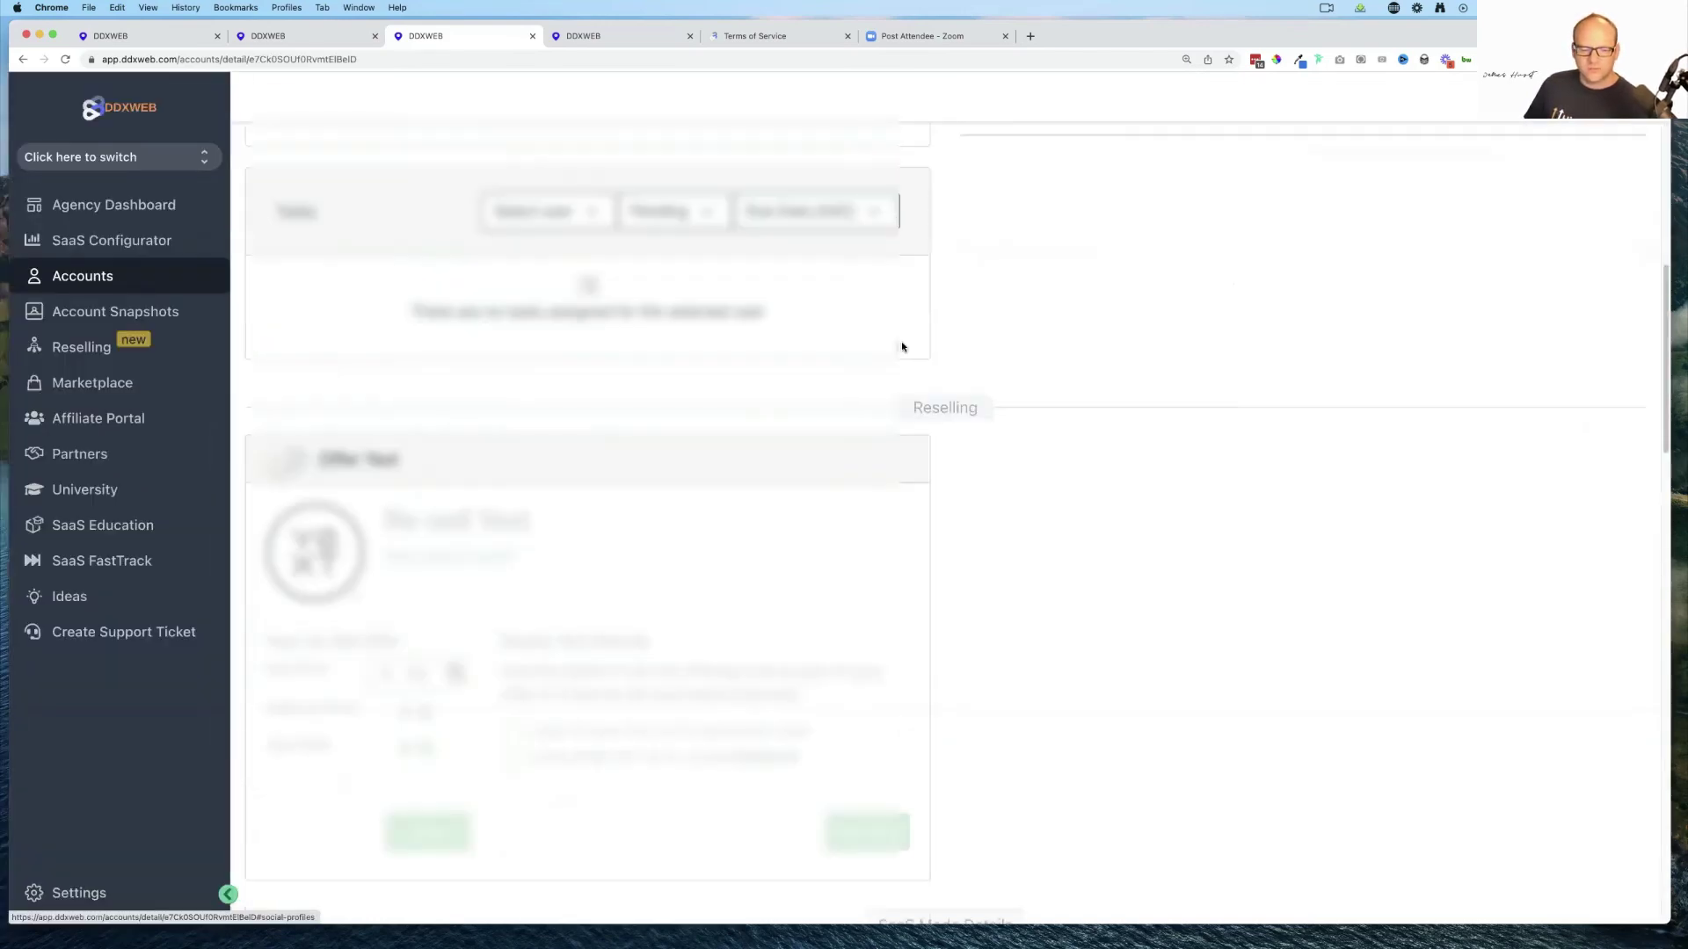
scroll(902, 346, down, 10)
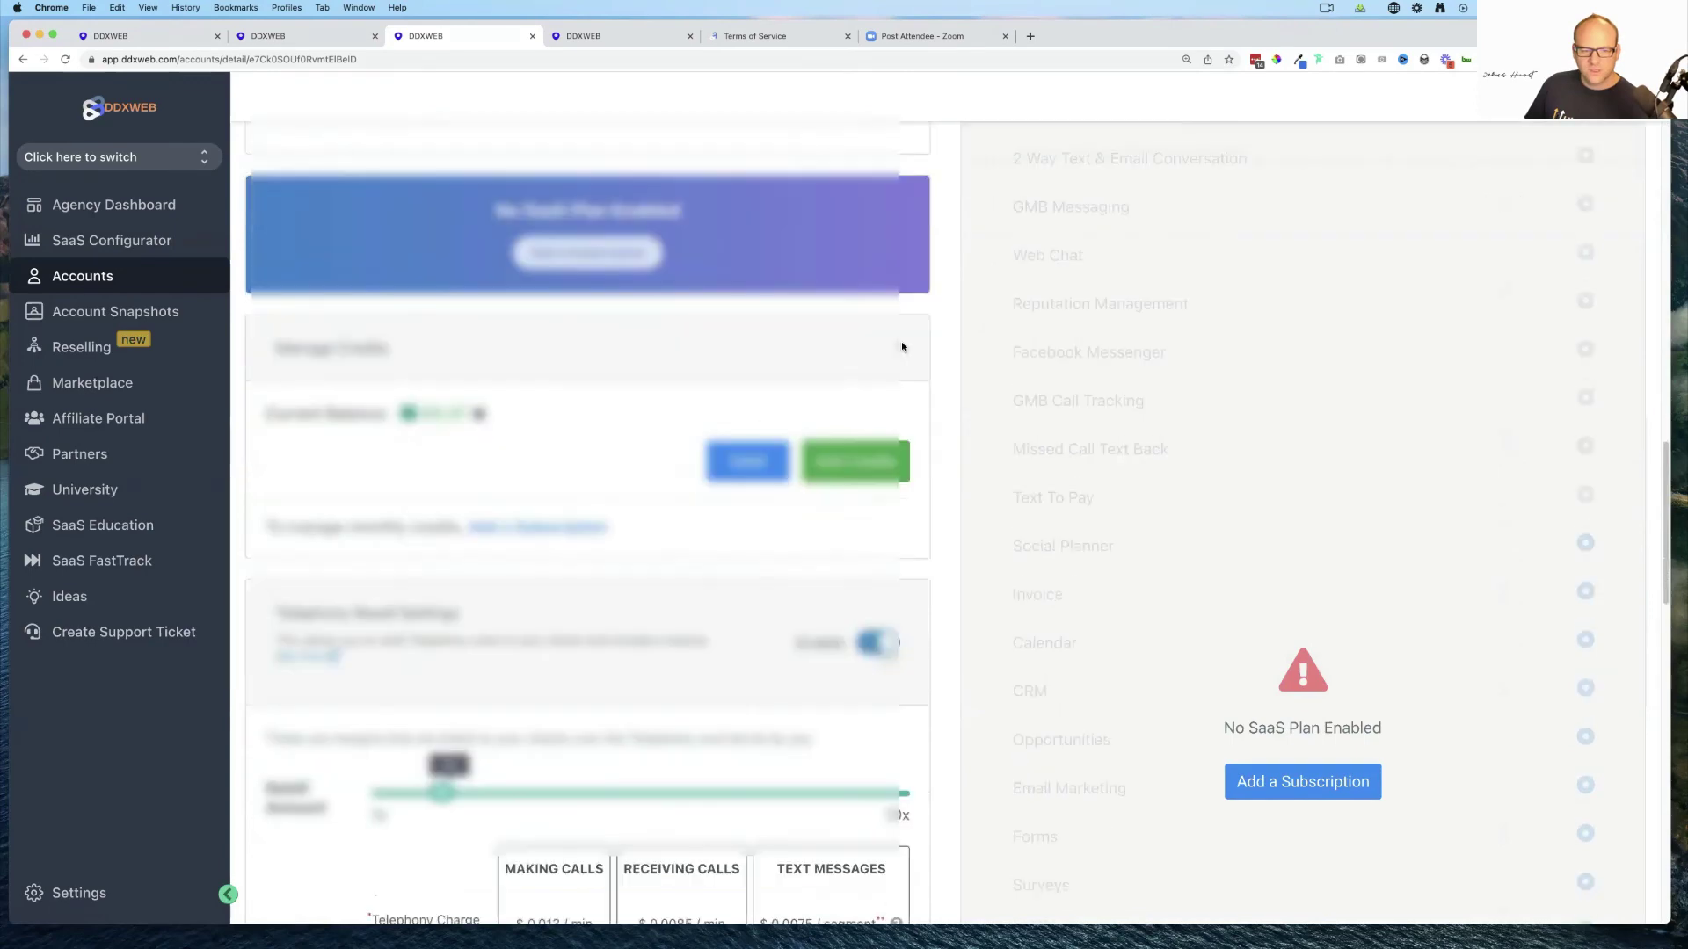
scroll(668, 316, up, 1)
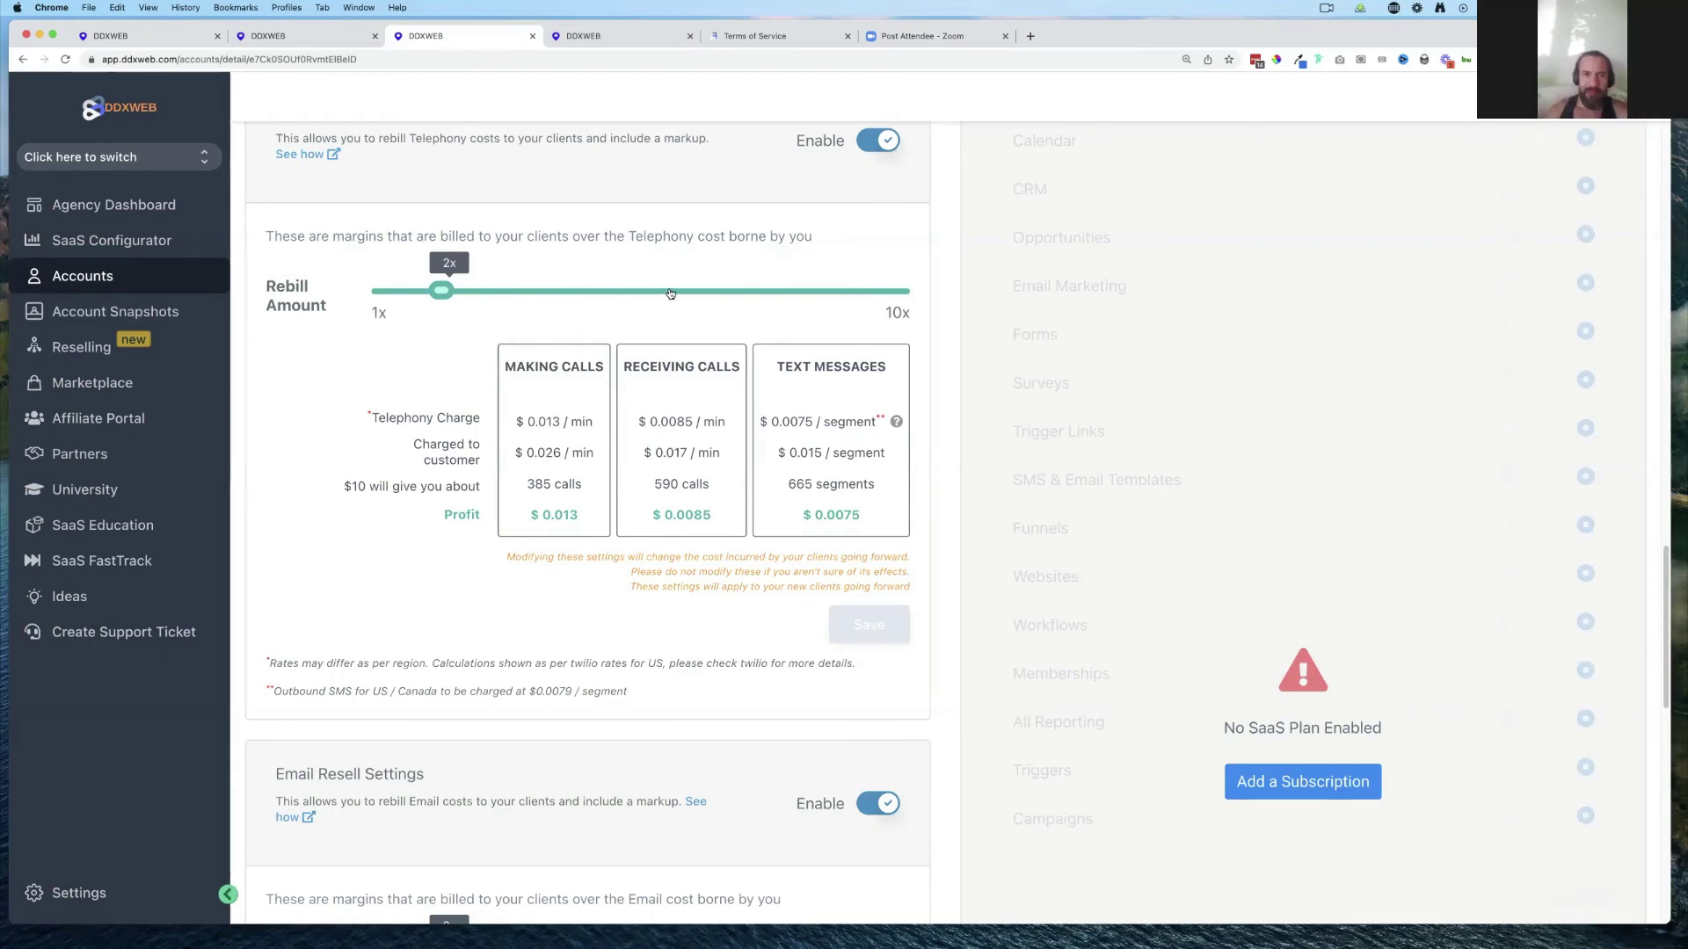
scroll(670, 293, down, 3)
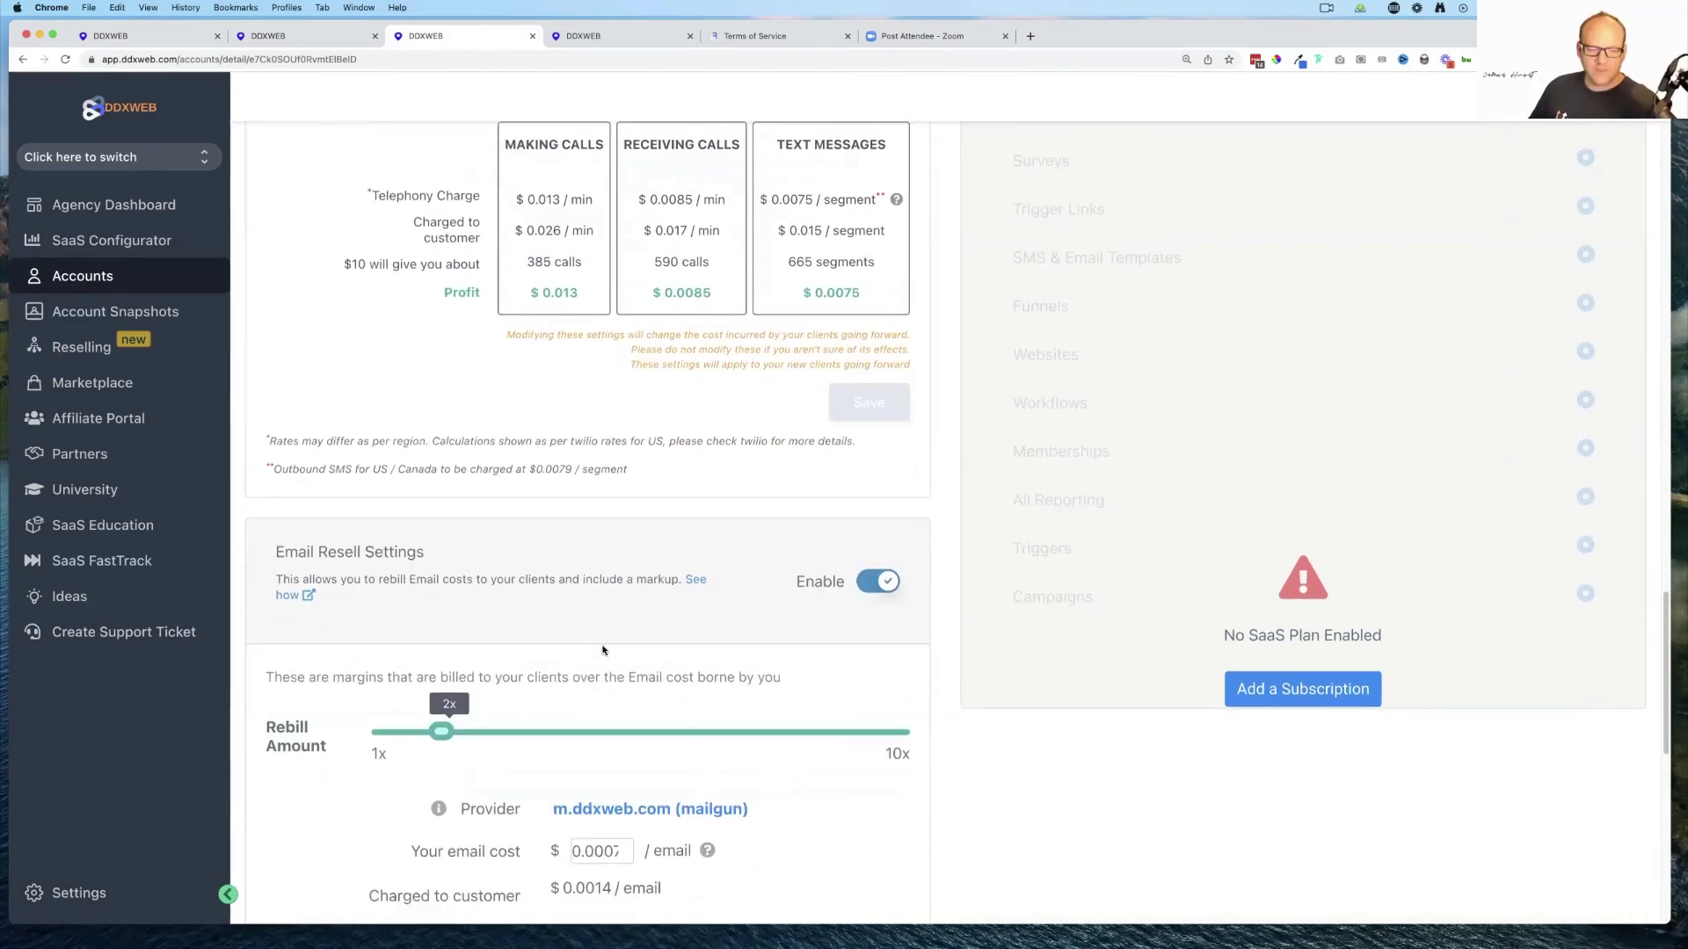
scroll(603, 650, up, 5)
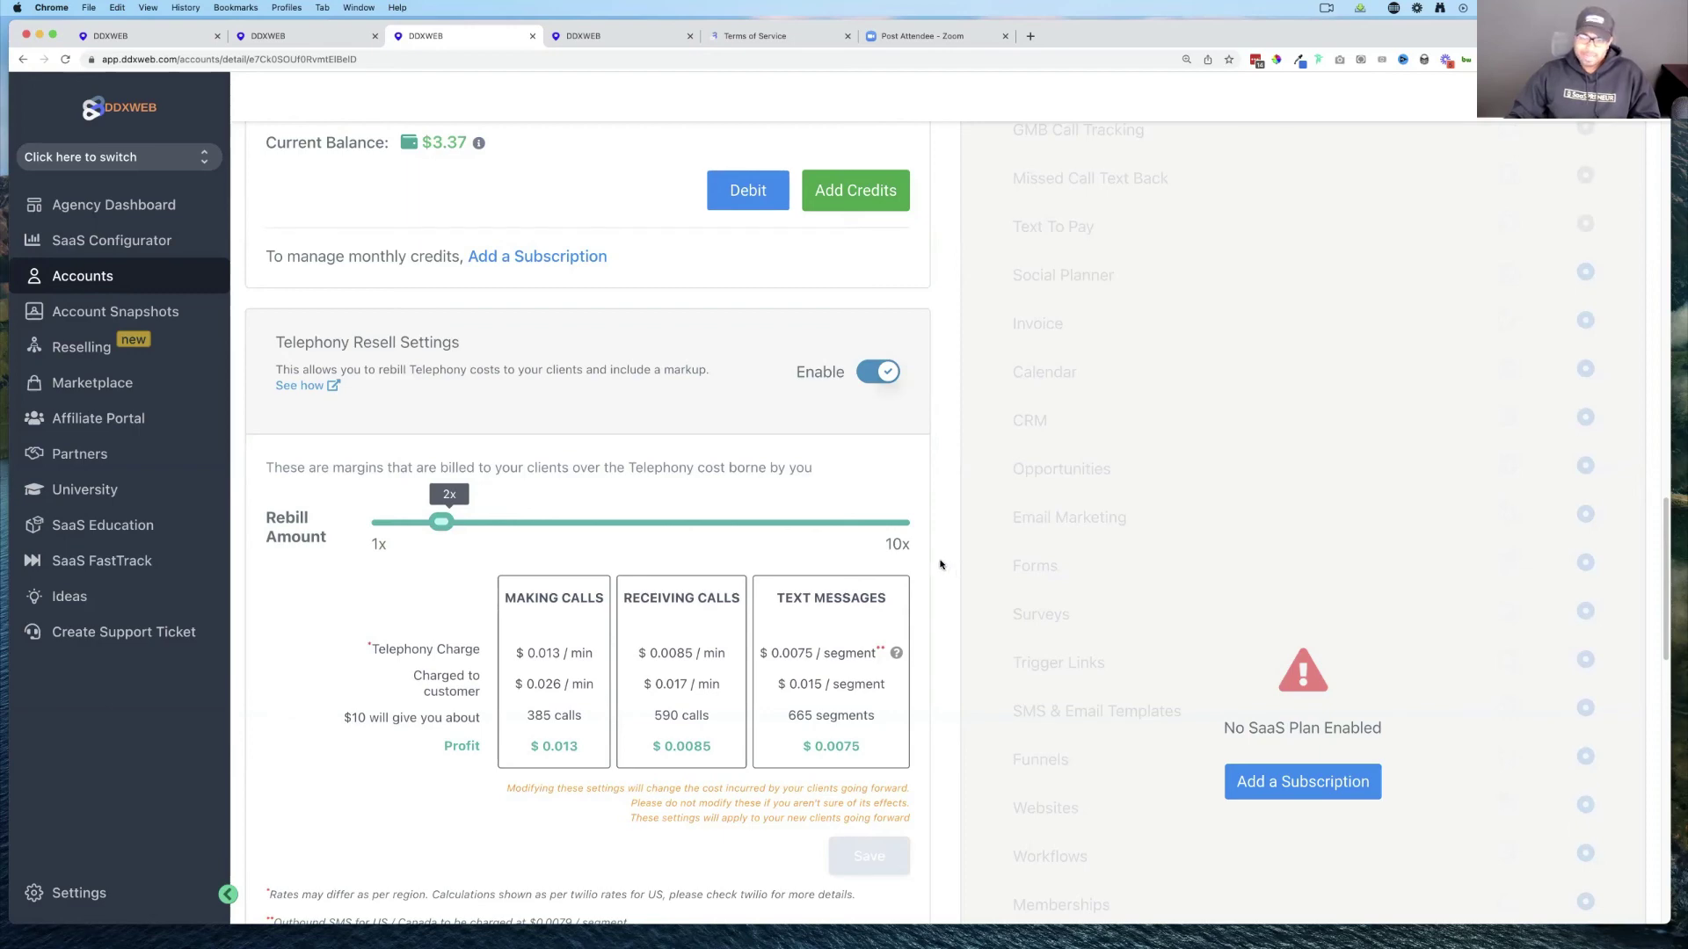
scroll(940, 565, up, 1)
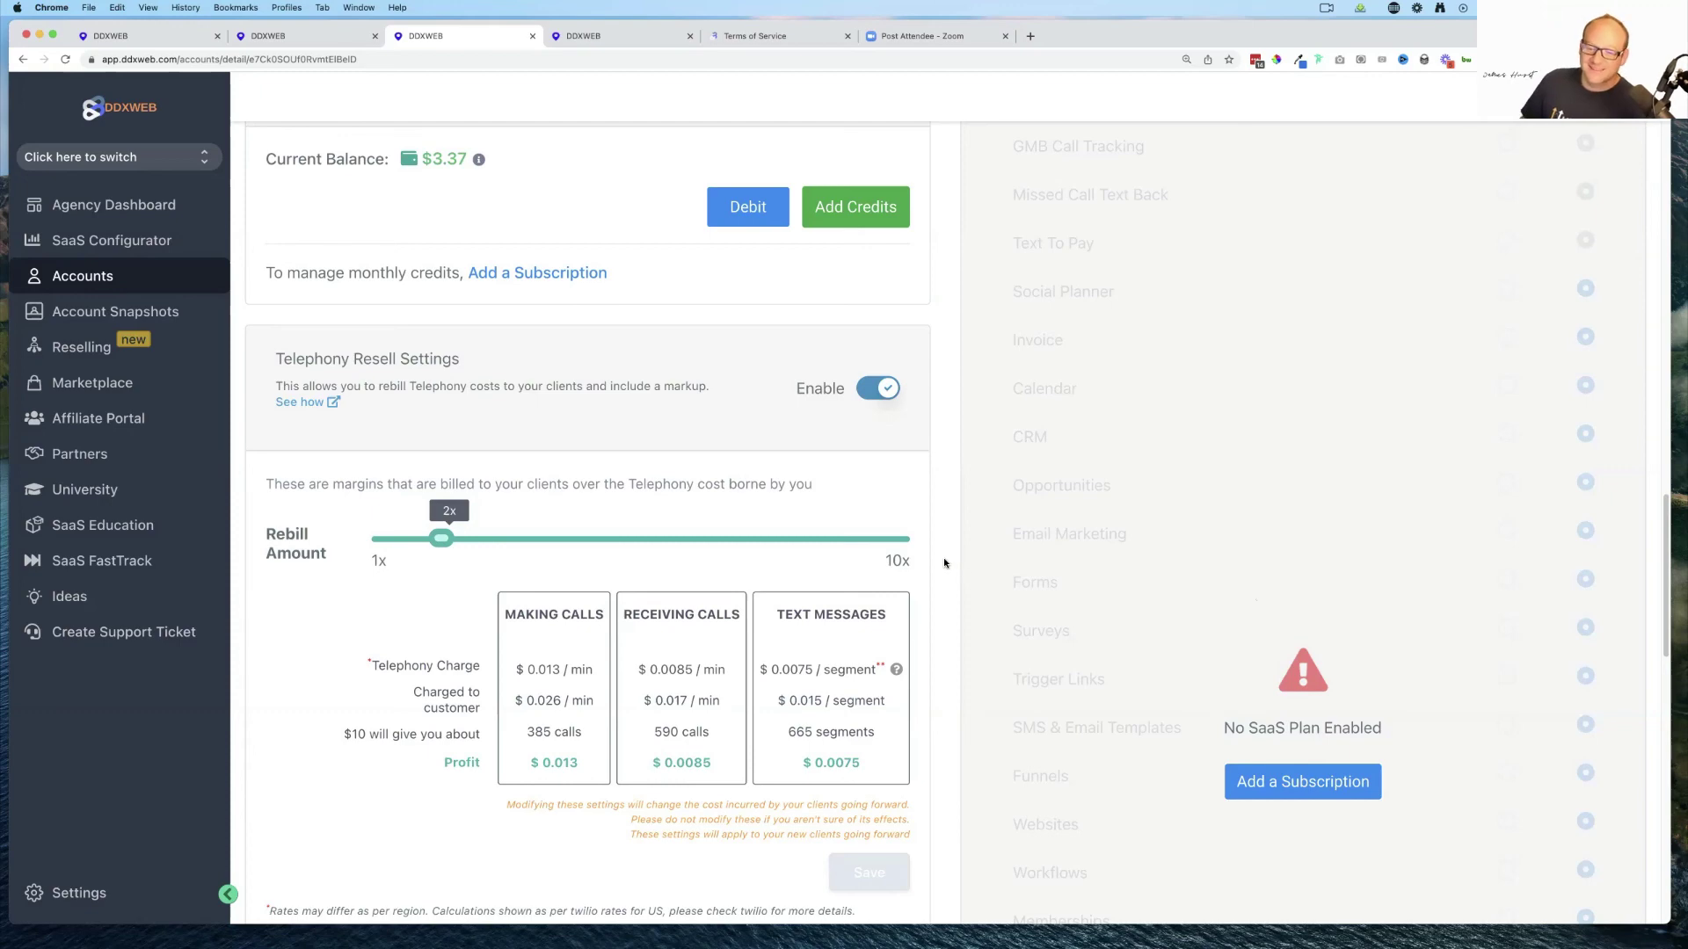
scroll(944, 563, up, 2)
scroll(944, 562, up, 10)
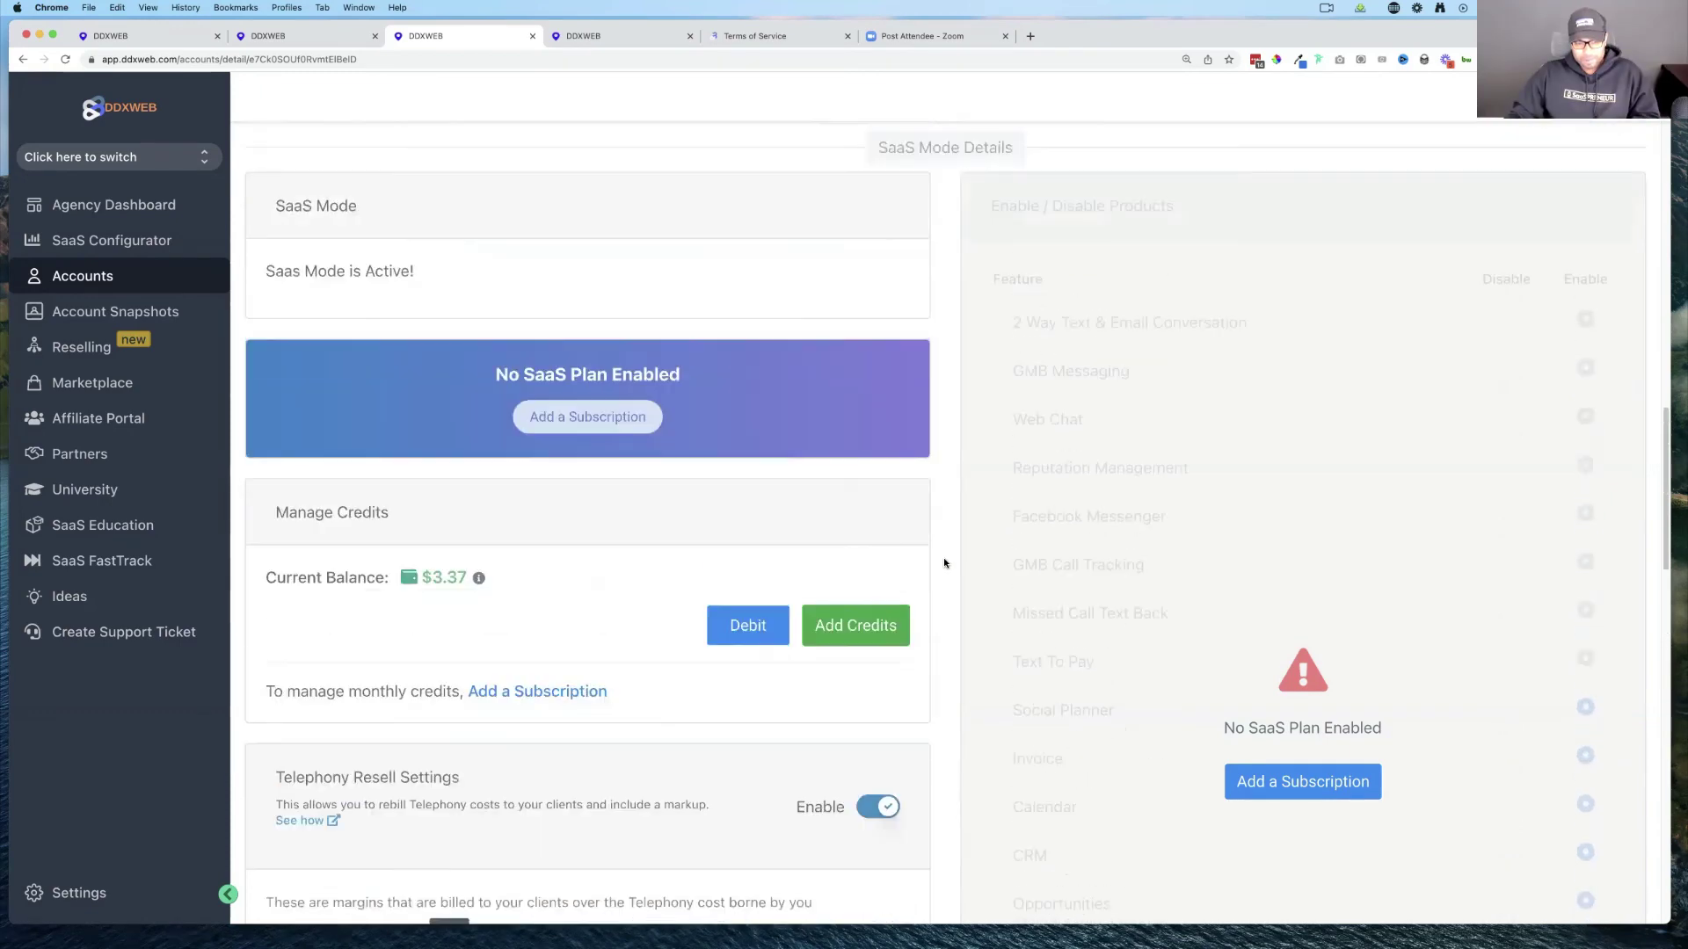
scroll(945, 564, up, 10)
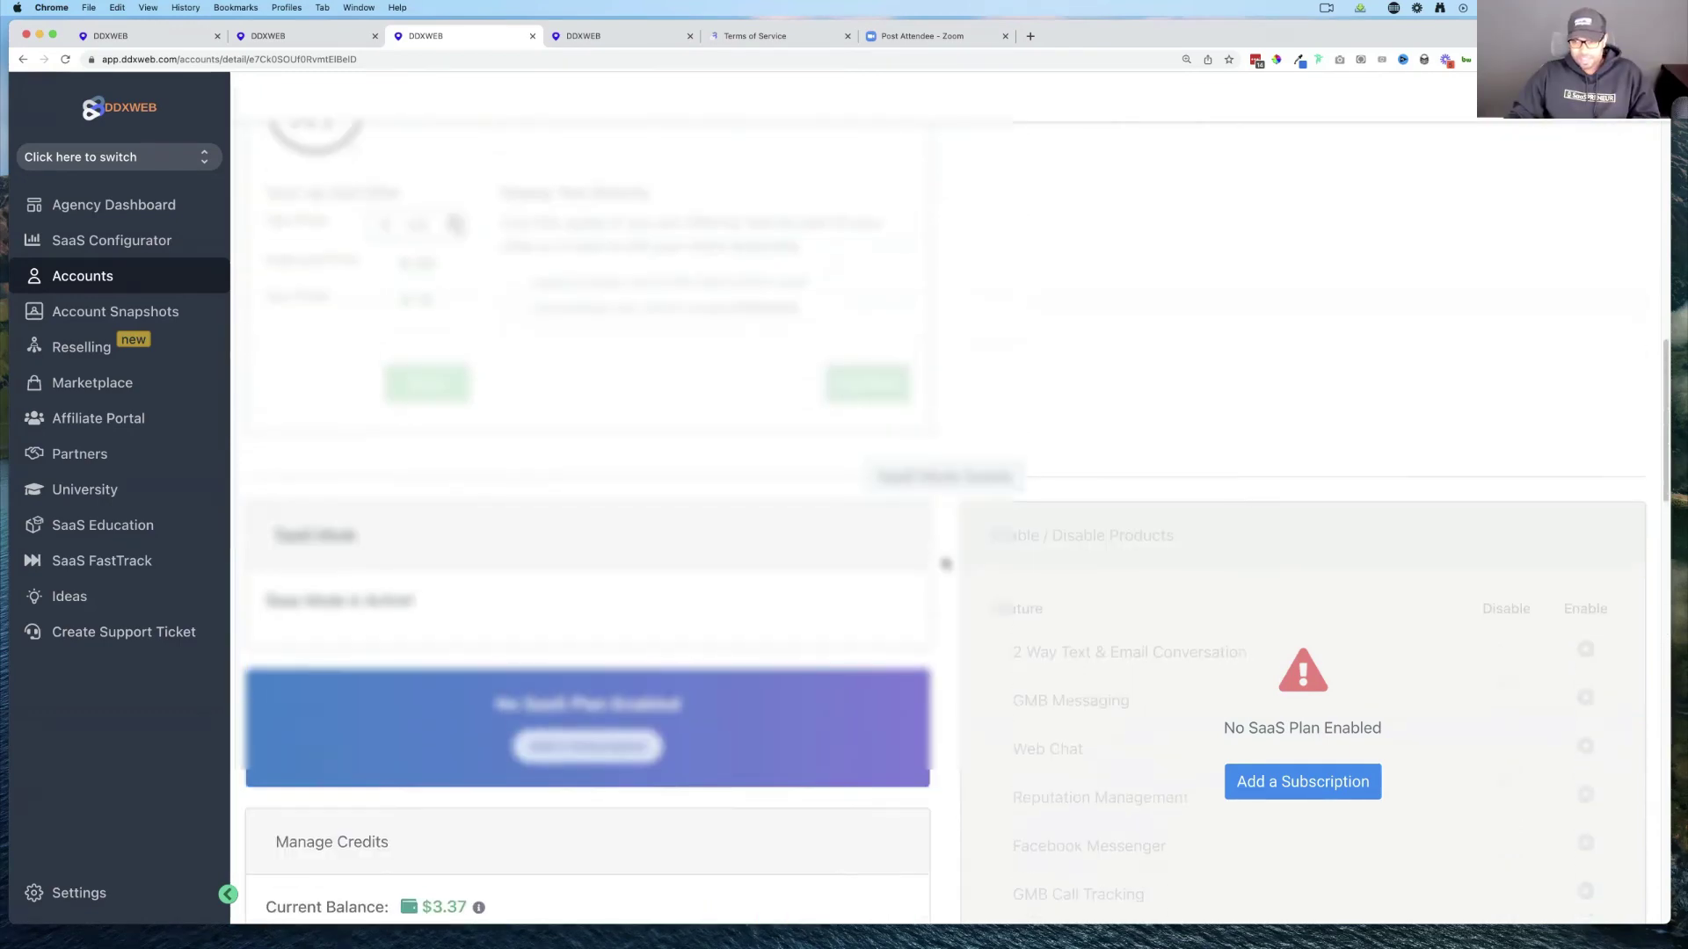
scroll(945, 563, up, 15)
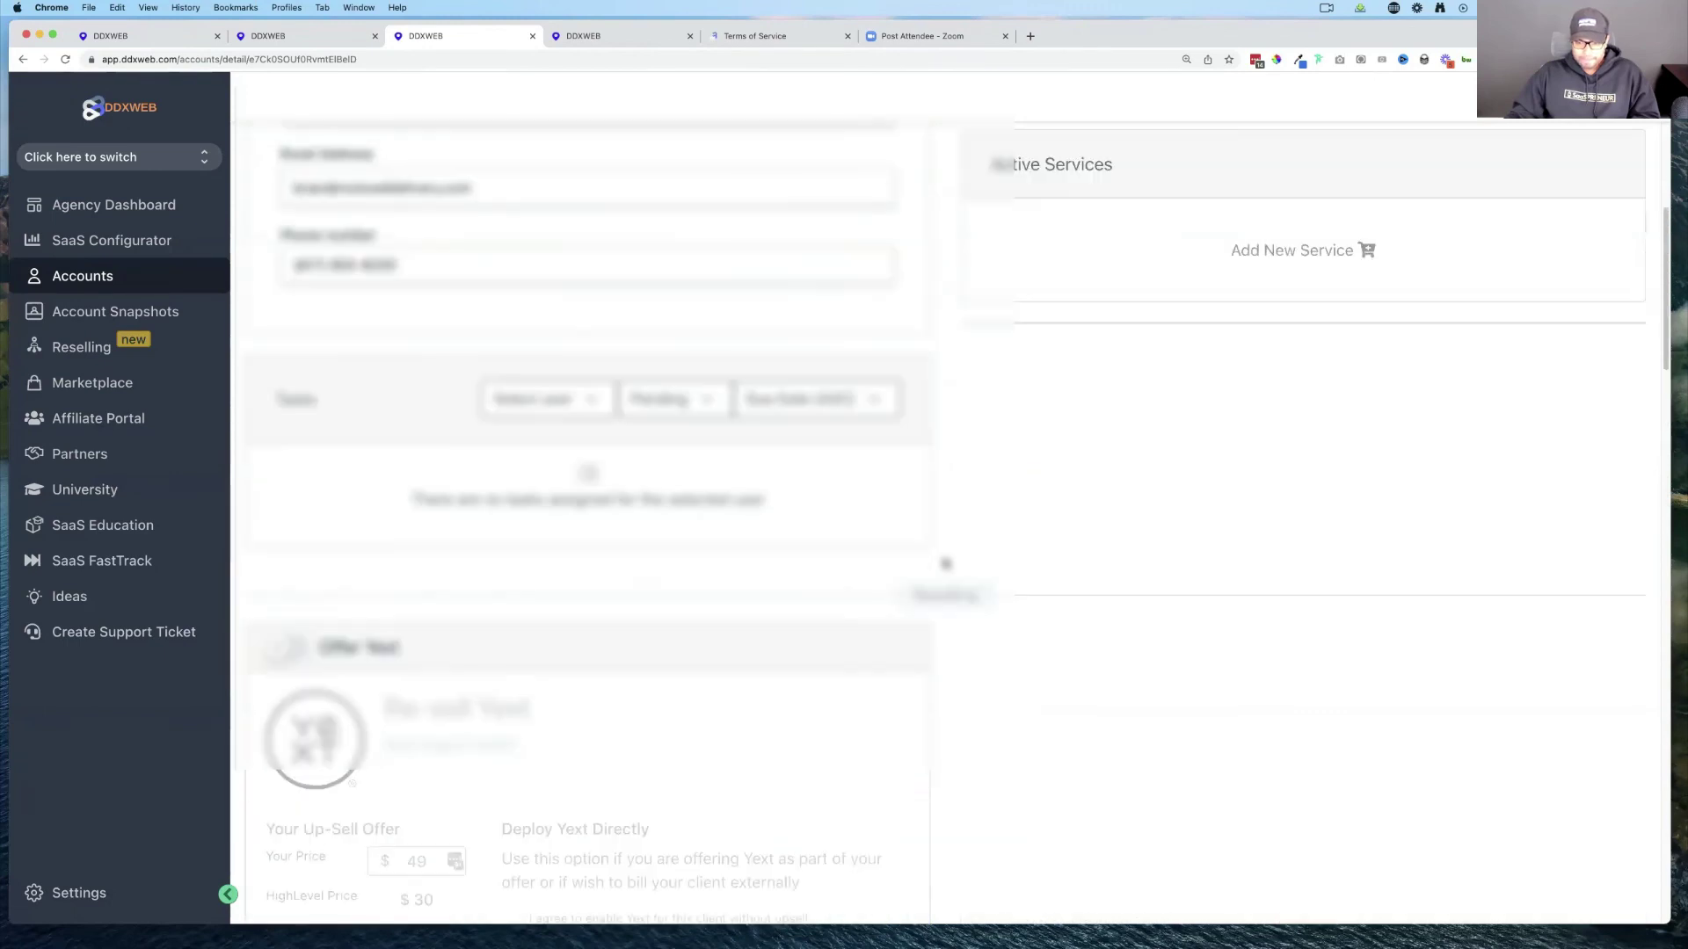